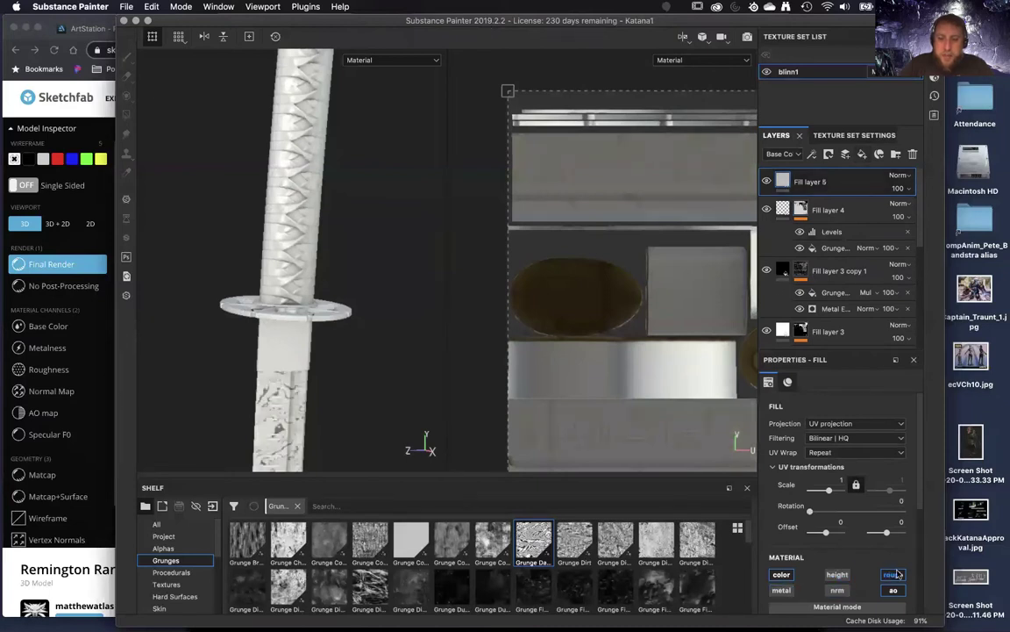
- Assign the Ambient Occlusion mesh map to the Base Color of Fill layer 5
middle_click_drag(397, 366, 406, 198, "alt")
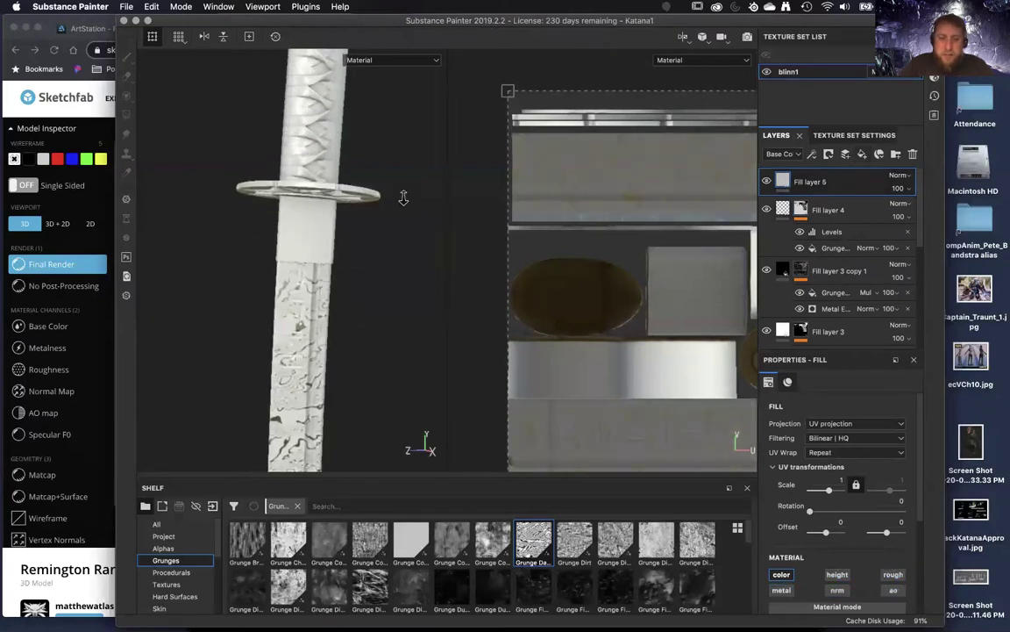
right_click_drag(406, 198, 439, 392, "alt")
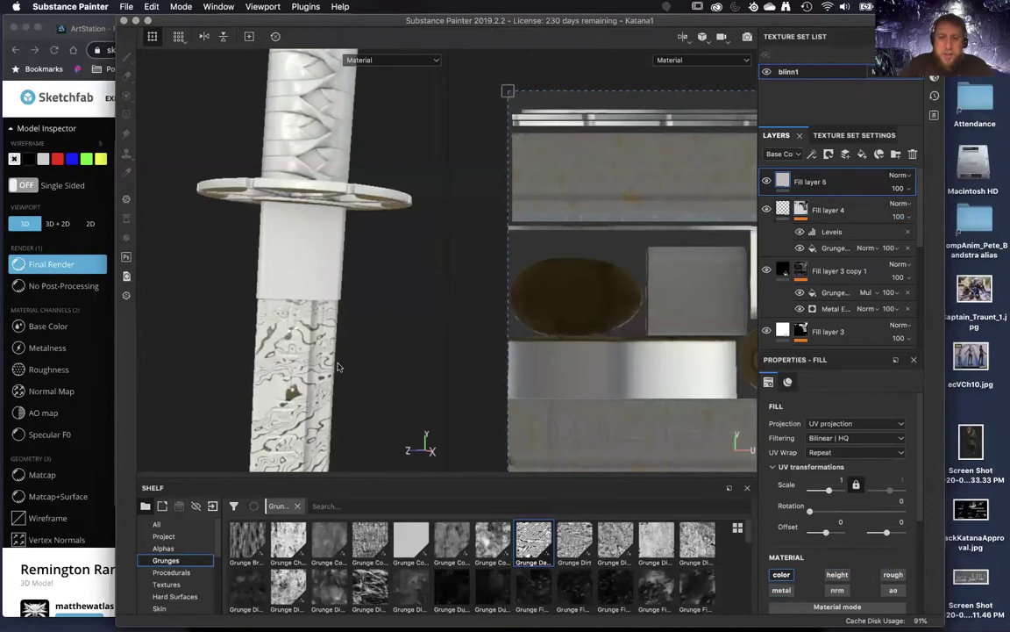
left_click(172, 584)
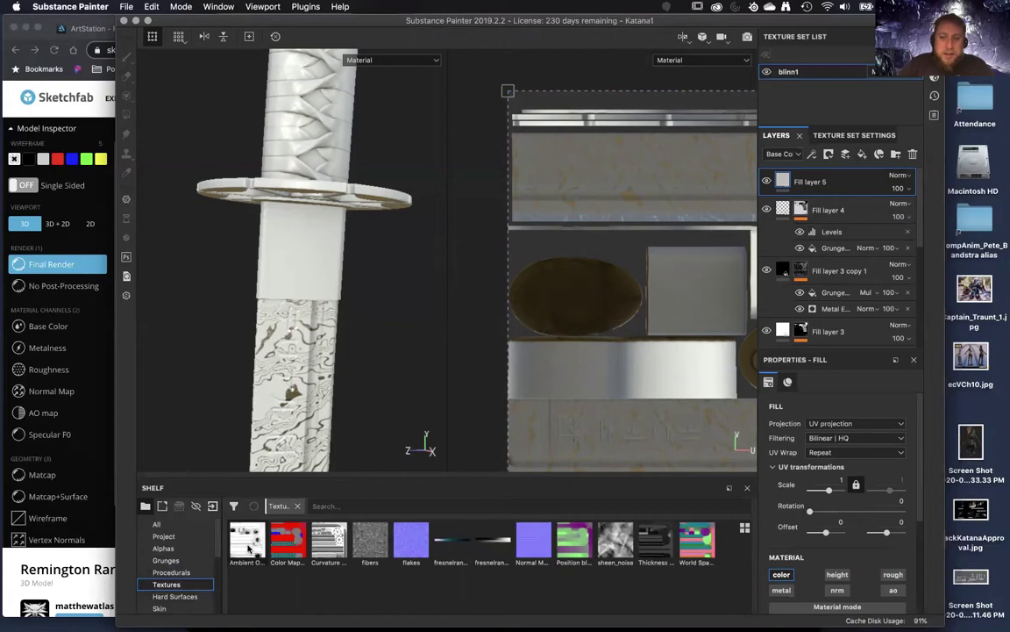
mouse_move(248, 548)
scroll(886, 550, "down", 3)
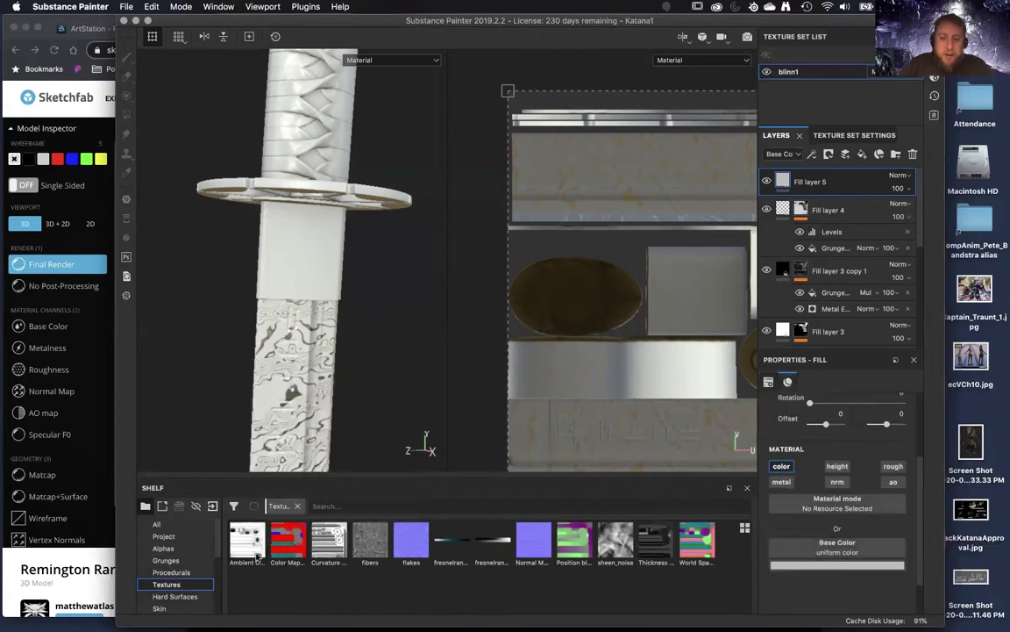
left_click_drag(248, 549, 838, 552)
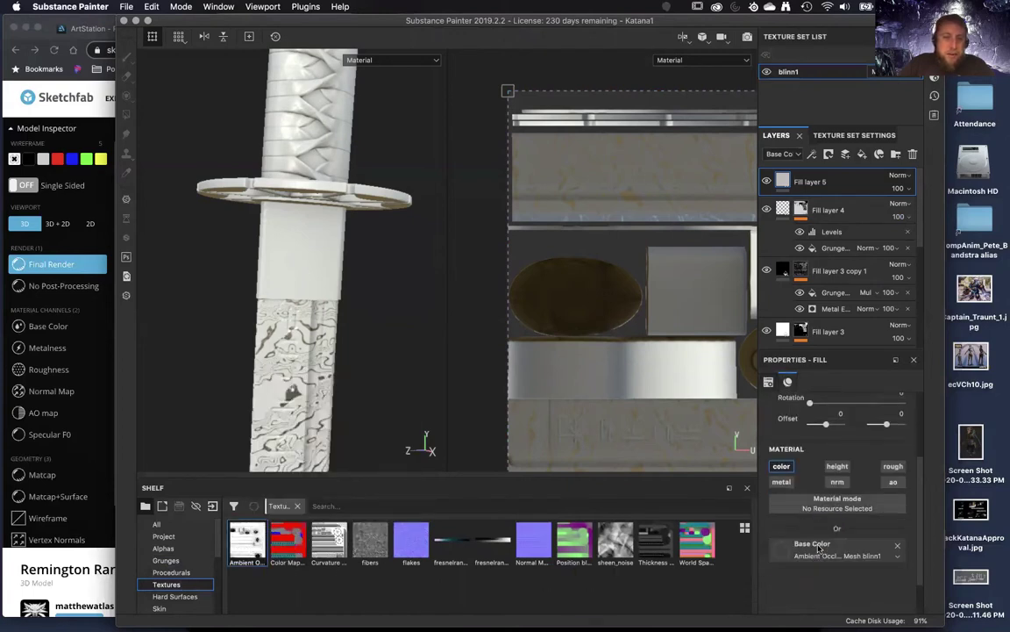
- Set the blending mode of Fill layer 5 to Multiply in the Base Color channel
left_click_drag(447, 295, 272, 184, "alt")
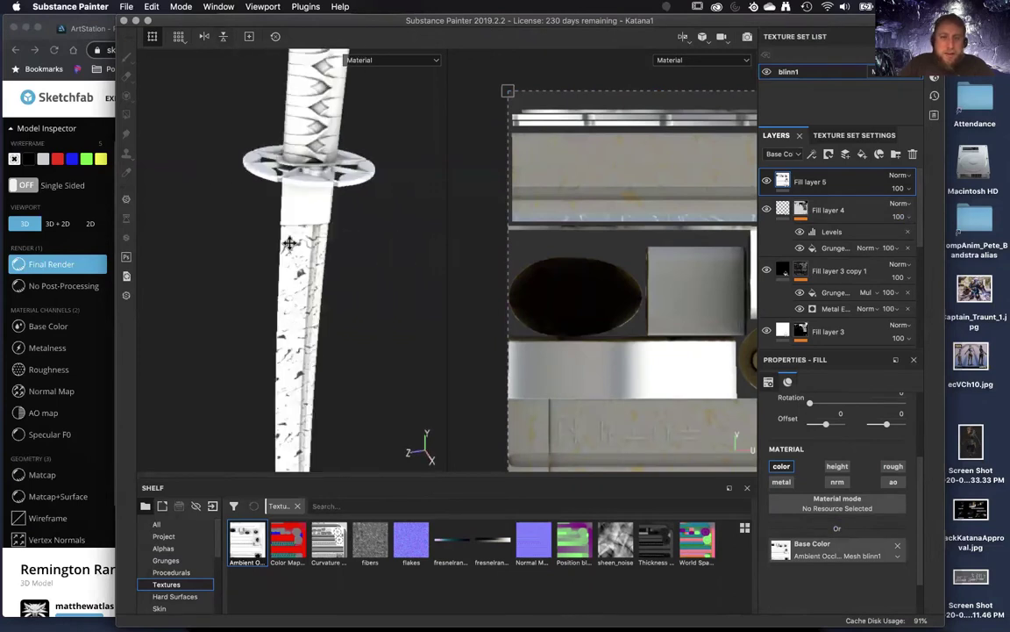
middle_click_drag(290, 243, 288, 443, "alt")
right_click_drag(289, 443, 318, 236, "alt")
left_click_drag(318, 236, 311, 311, "alt")
middle_click_drag(312, 312, 313, 161, "alt")
left_click_drag(343, 329, 354, 269, "alt")
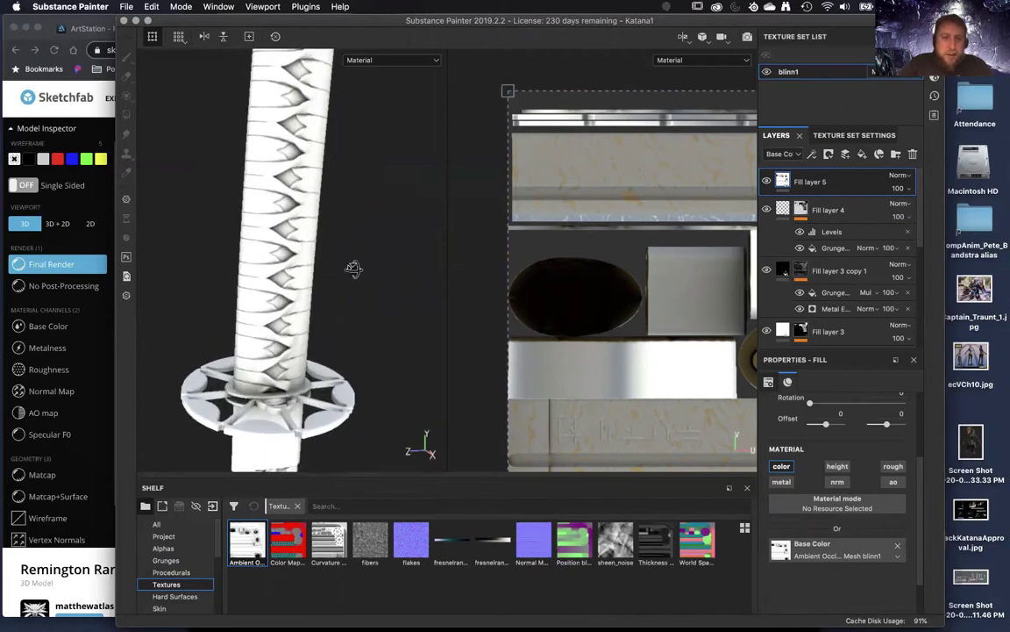
left_click(901, 175)
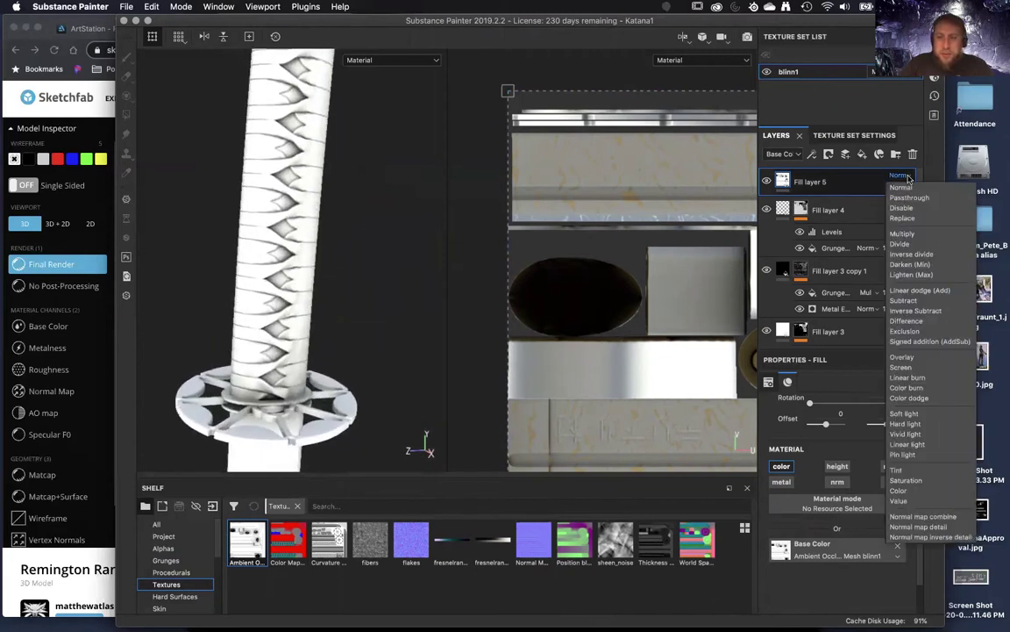
left_click(905, 235)
- Compare the sword's handle wrap, guard and blade with Fill layer 5 hidden and shown
middle_click_drag(209, 316, 234, 296, "alt")
right_click_drag(233, 296, 336, 281, "alt")
middle_click_drag(336, 281, 369, 182, "alt")
left_click_drag(347, 232, 302, 151, "alt")
right_click_drag(303, 151, 378, 340, "alt")
left_click(768, 182)
left_click(767, 182)
left_click(768, 182)
left_click(768, 183)
left_click(767, 182)
left_click(767, 182)
middle_click_drag(354, 192, 402, 339, "alt")
right_click_drag(402, 339, 319, 165, "alt")
left_click_drag(317, 164, 264, 341, "alt")
left_click_drag(318, 430, 535, 183, "alt")
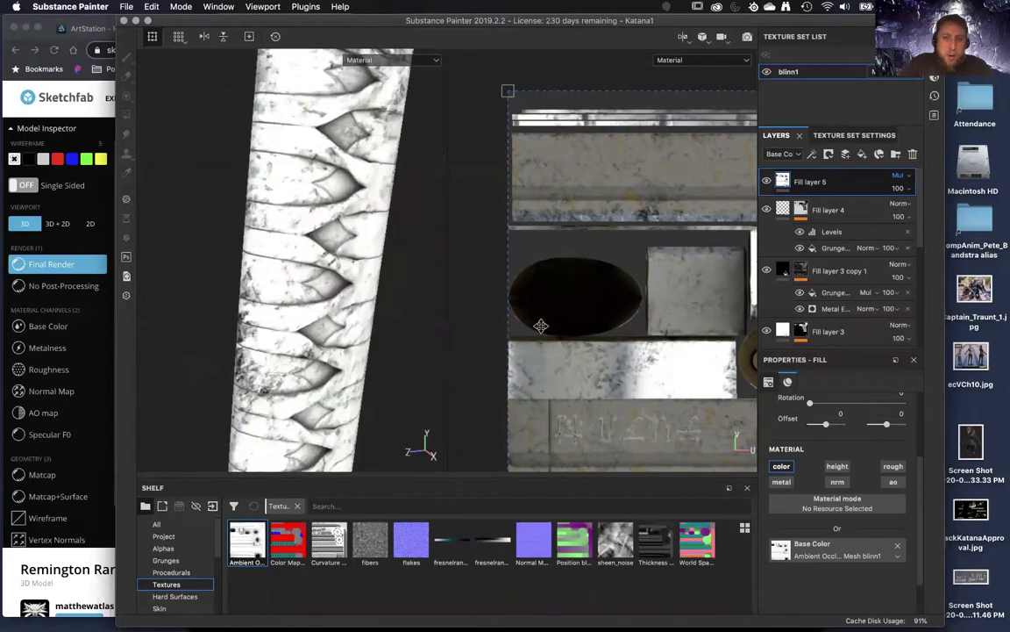
scroll(474, 332, "down", 2)
scroll(474, 332, "up", 1)
scroll(272, 343, "down", 5)
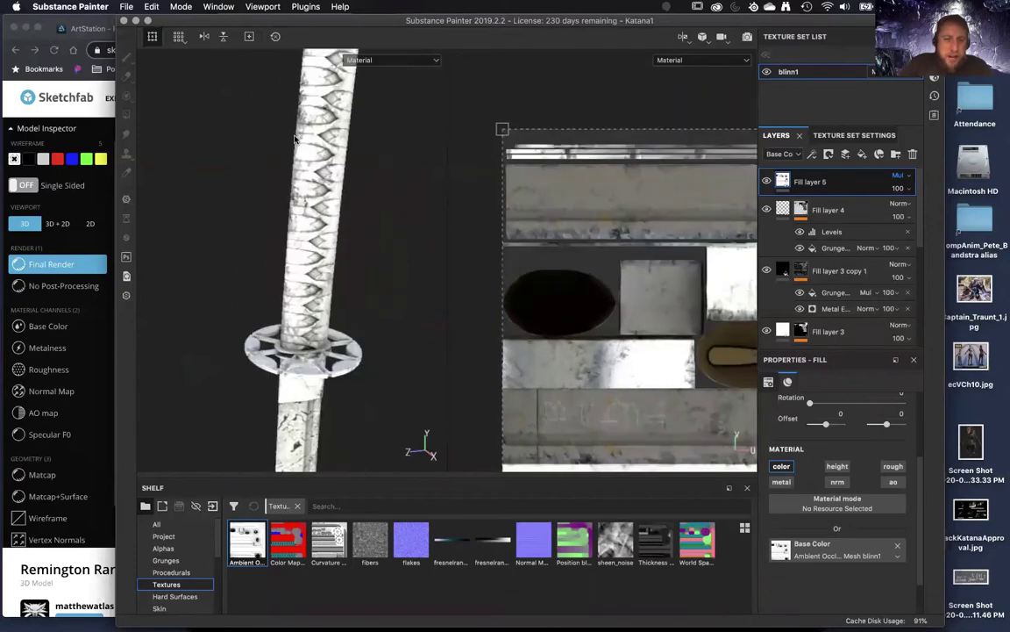
left_click(766, 182)
left_click(766, 182)
left_click(767, 181)
left_click(767, 182)
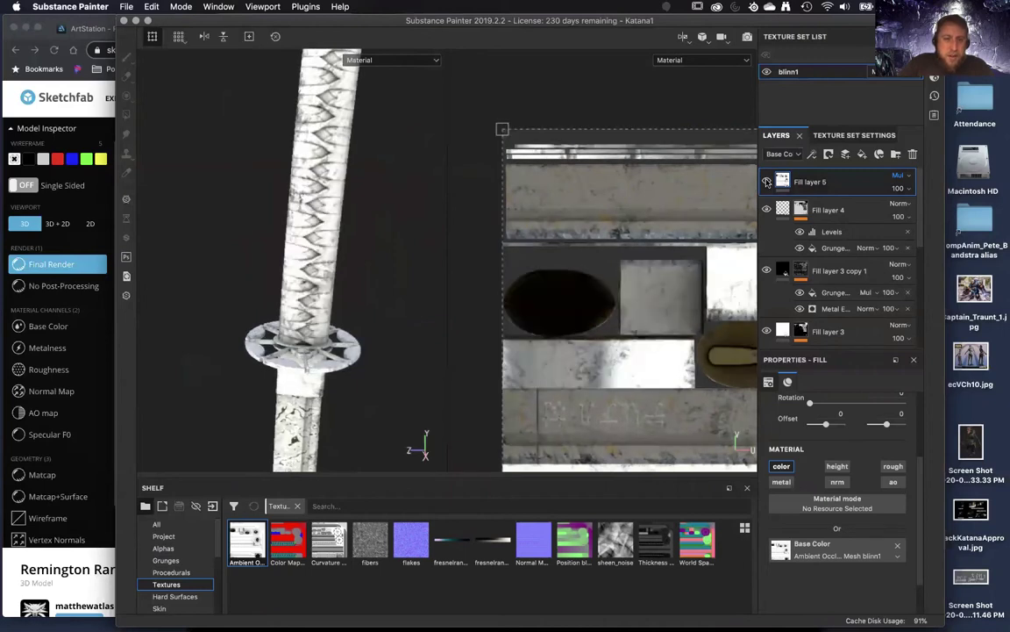
- Lower the opacity of Fill layer 5 to 41 and check the handle with the layer off and on
left_click_drag(914, 213, 912, 213)
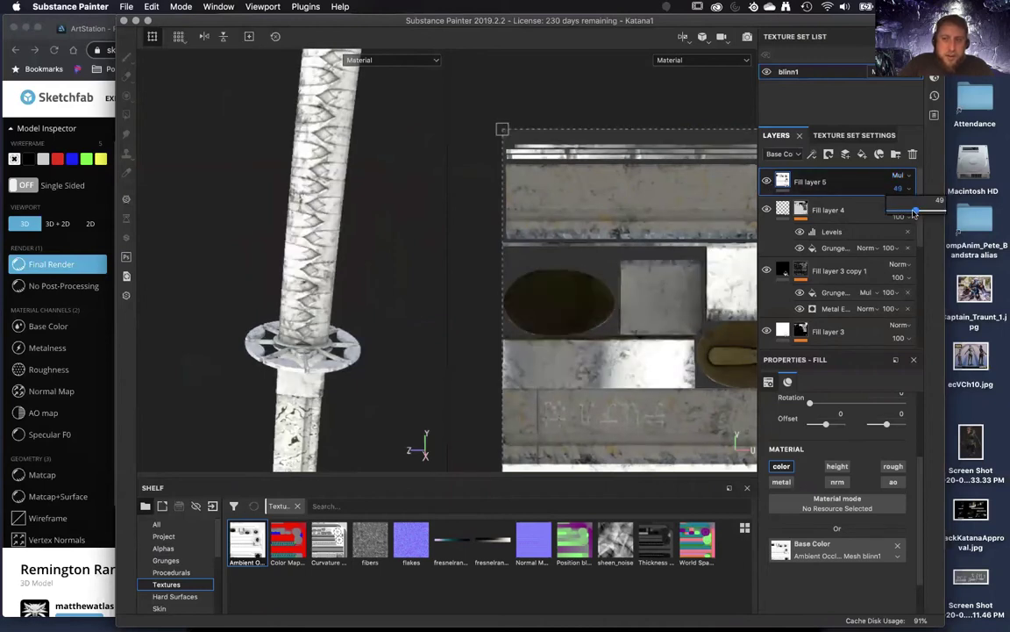
scroll(270, 179, "up", 4)
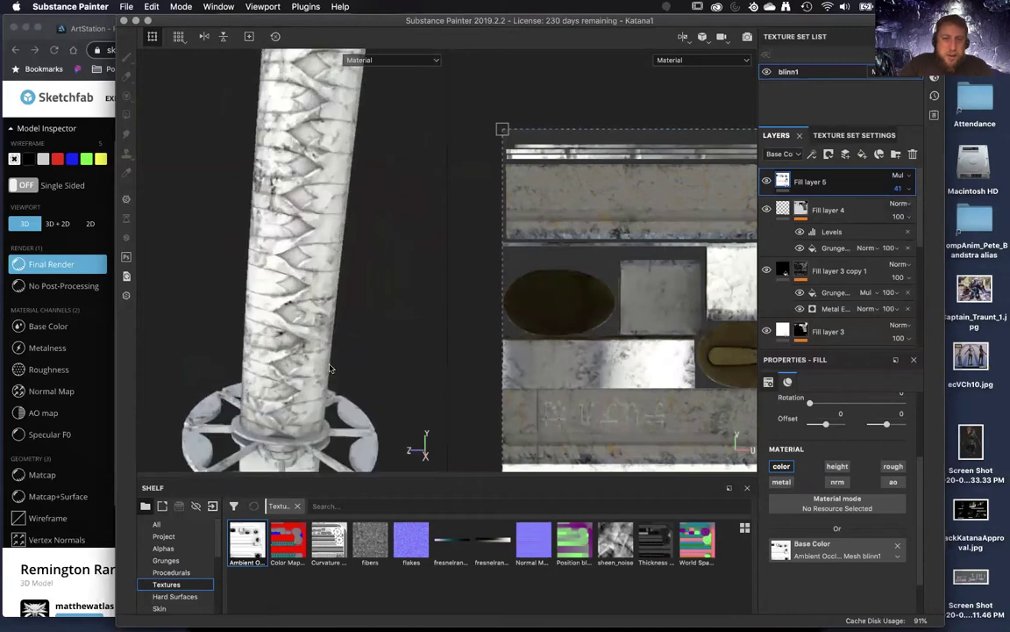
left_click(768, 181)
left_click(768, 182)
left_click(767, 182)
left_click(767, 181)
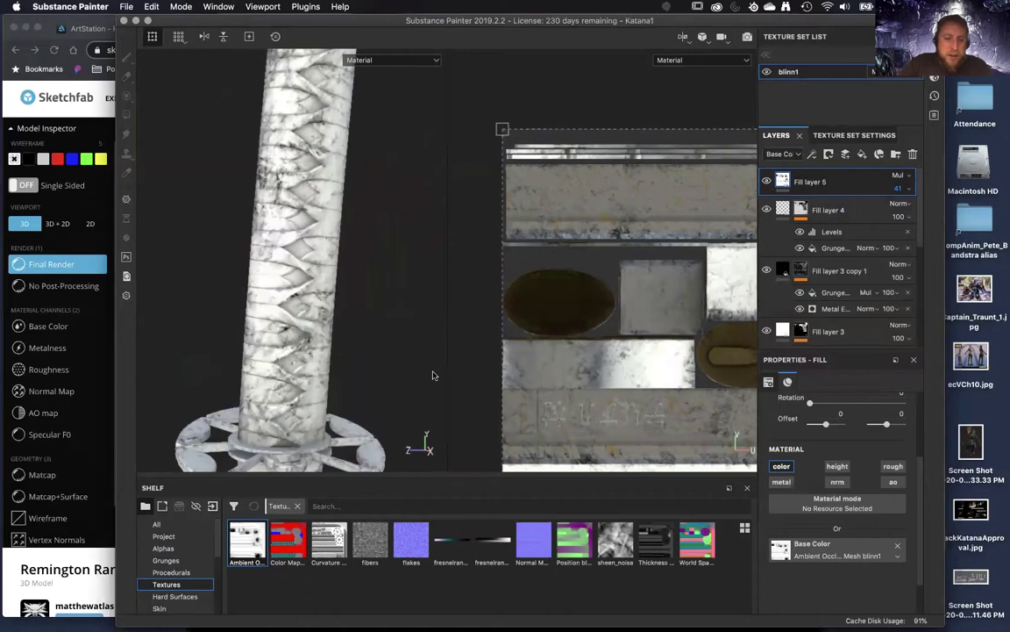
- Examine the guard, collar and upper blade with the ambient occlusion layer switched off and on
middle_click_drag(413, 438, 429, 289, "alt")
left_click_drag(429, 290, 372, 171, "alt")
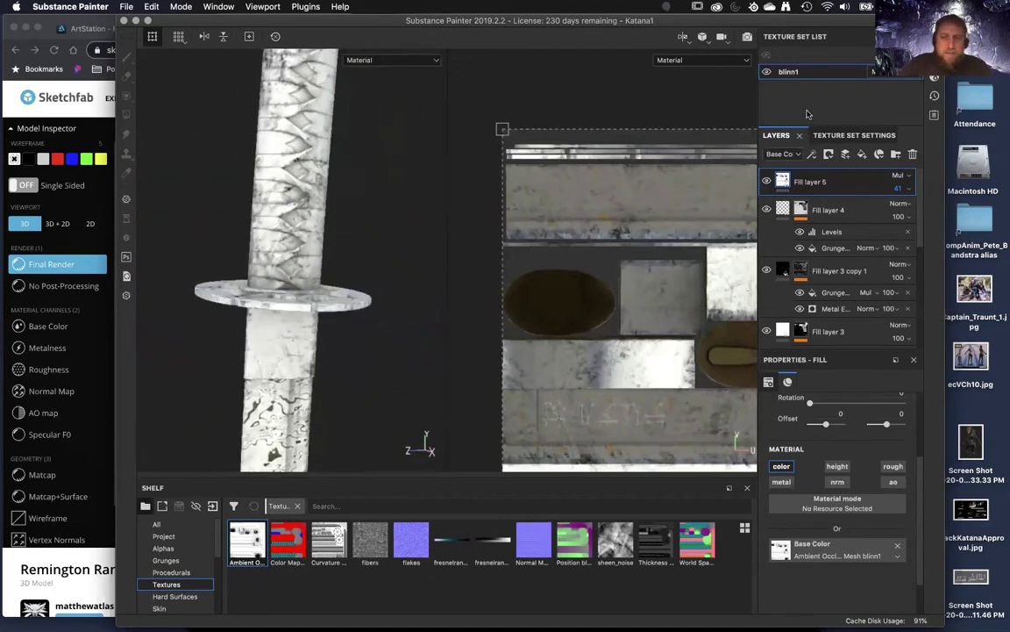
left_click(767, 182)
left_click(767, 183)
left_click(767, 183)
left_click(767, 183)
left_click(768, 181)
left_click(767, 181)
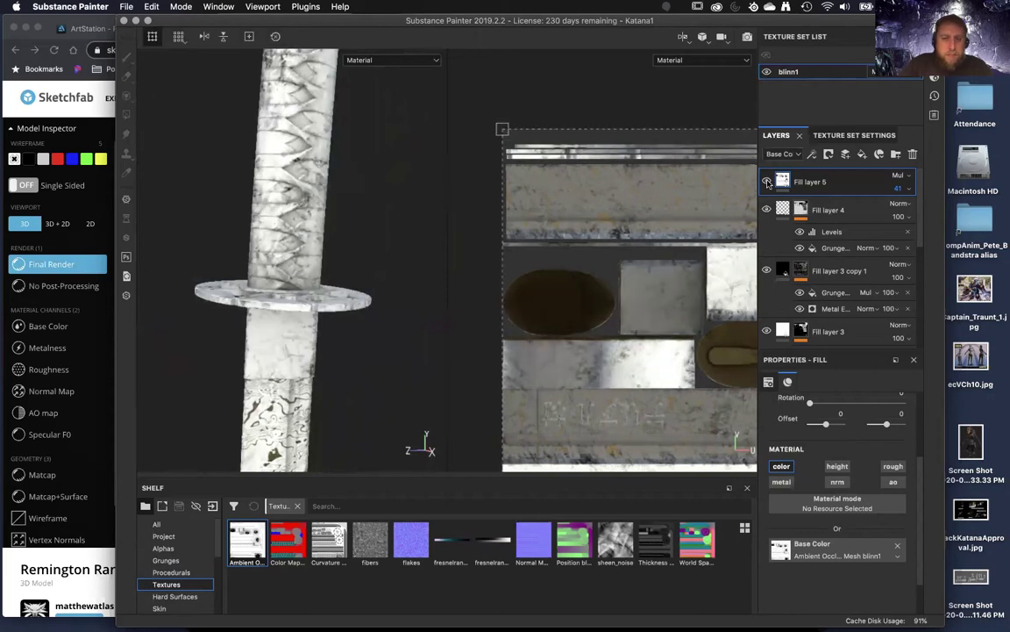
- Try the Overlay blending mode on Fill layer 5 and compare the sword with the layer off and on
left_click(904, 176)
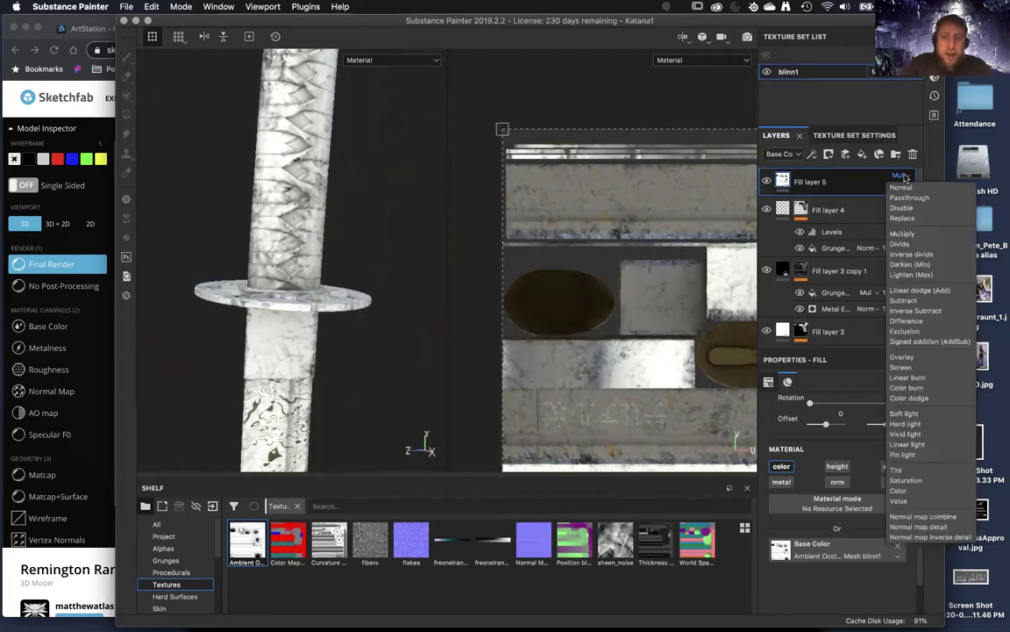
left_click(903, 357)
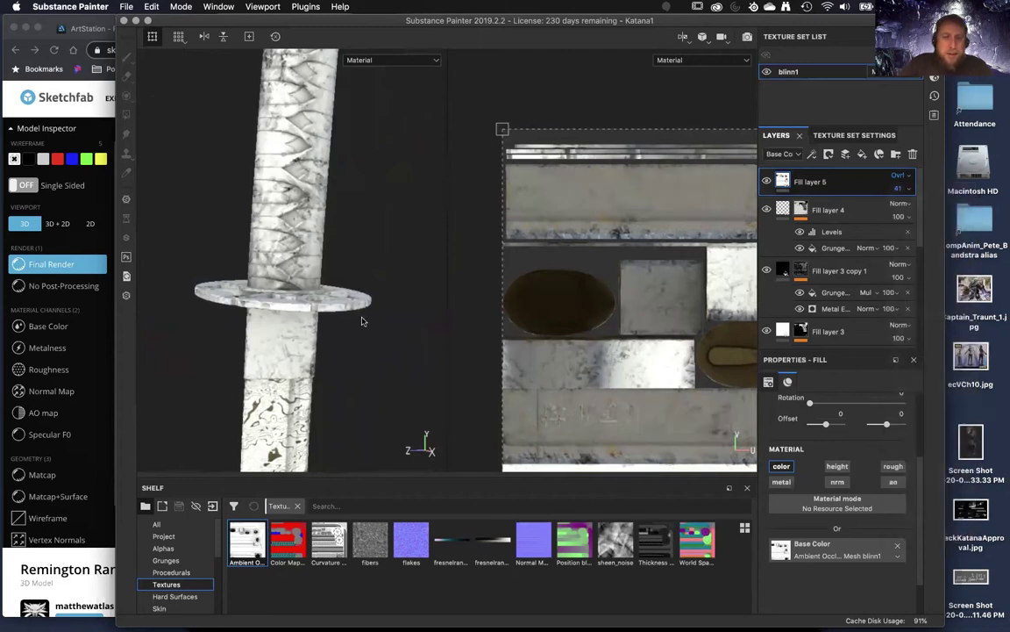
left_click(768, 182)
left_click(768, 182)
left_click(768, 183)
left_click(769, 183)
left_click(768, 183)
left_click(769, 183)
left_click(769, 182)
left_click(769, 182)
left_click(767, 183)
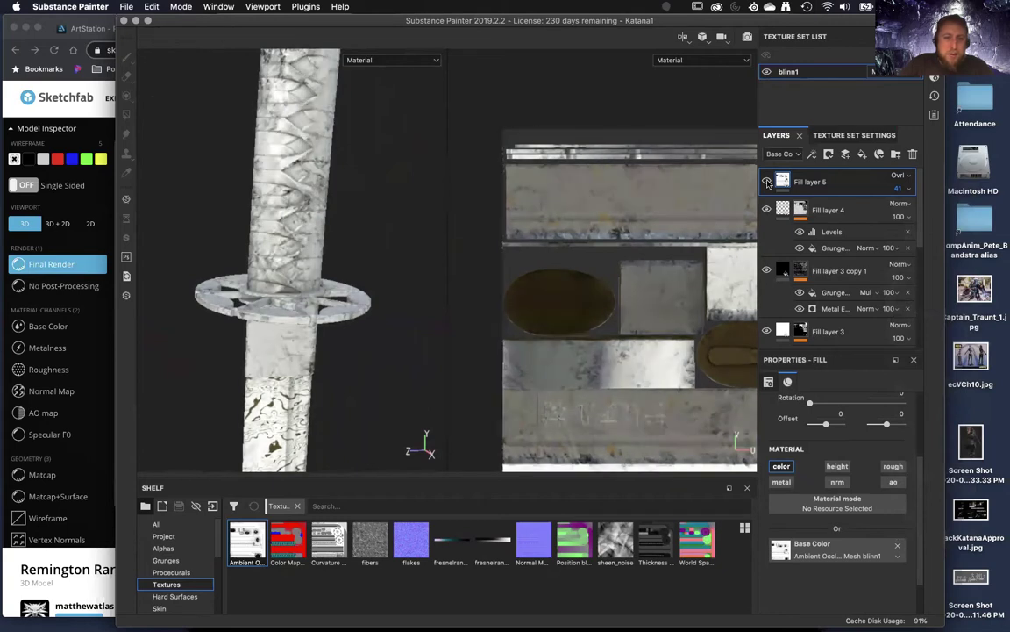
left_click(768, 183)
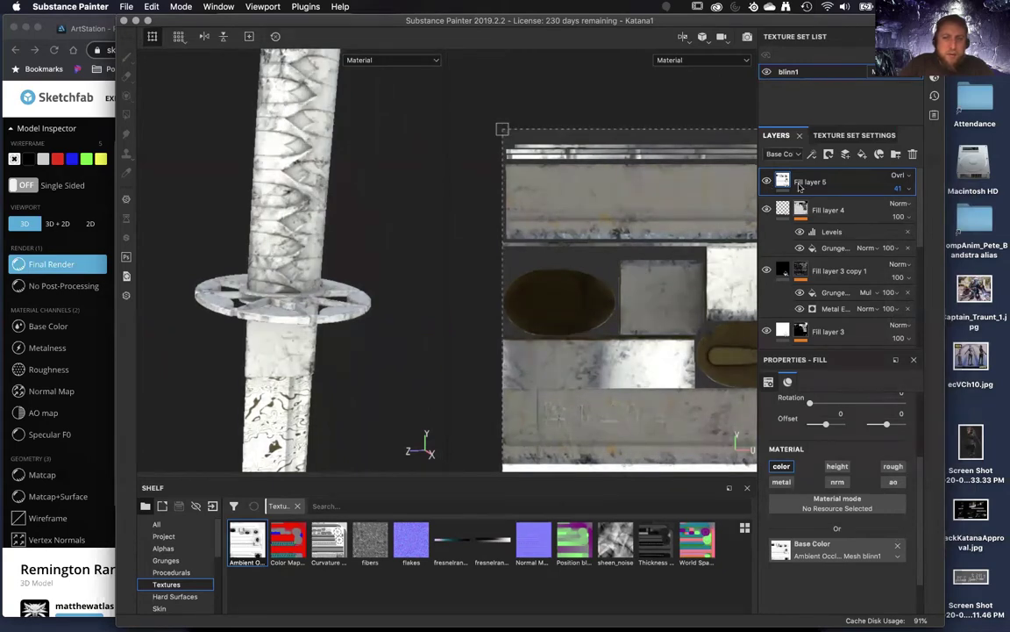
- Set Fill layer 5 back to Multiply and check its effect with the layer off and on
left_click(903, 176)
left_click(903, 233)
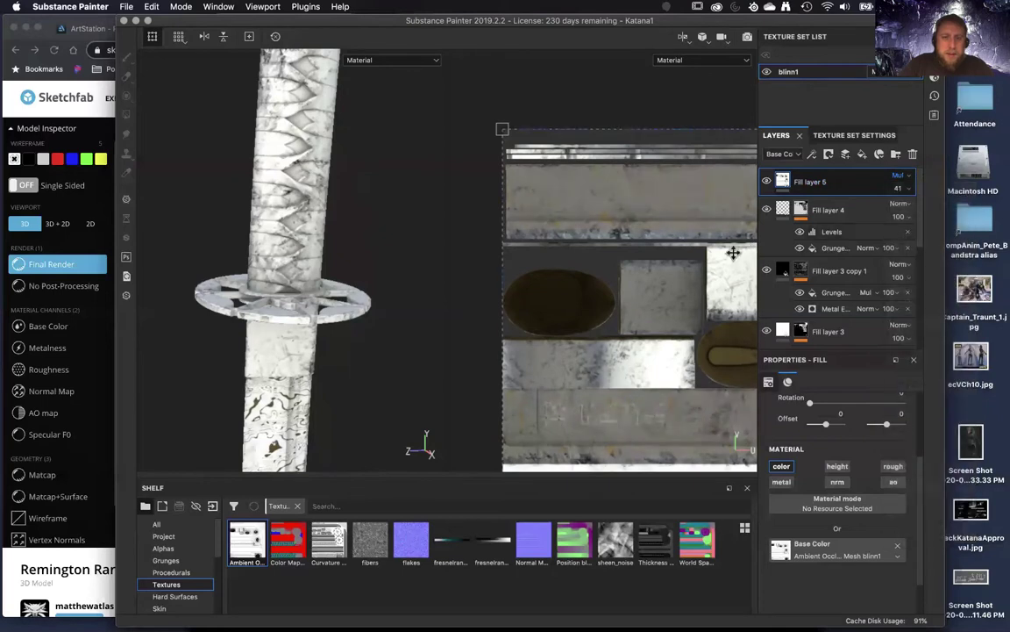
left_click(767, 181)
left_click(766, 182)
left_click(767, 181)
left_click(767, 182)
key("c")
left_click_drag(336, 386, 317, 185, "alt")
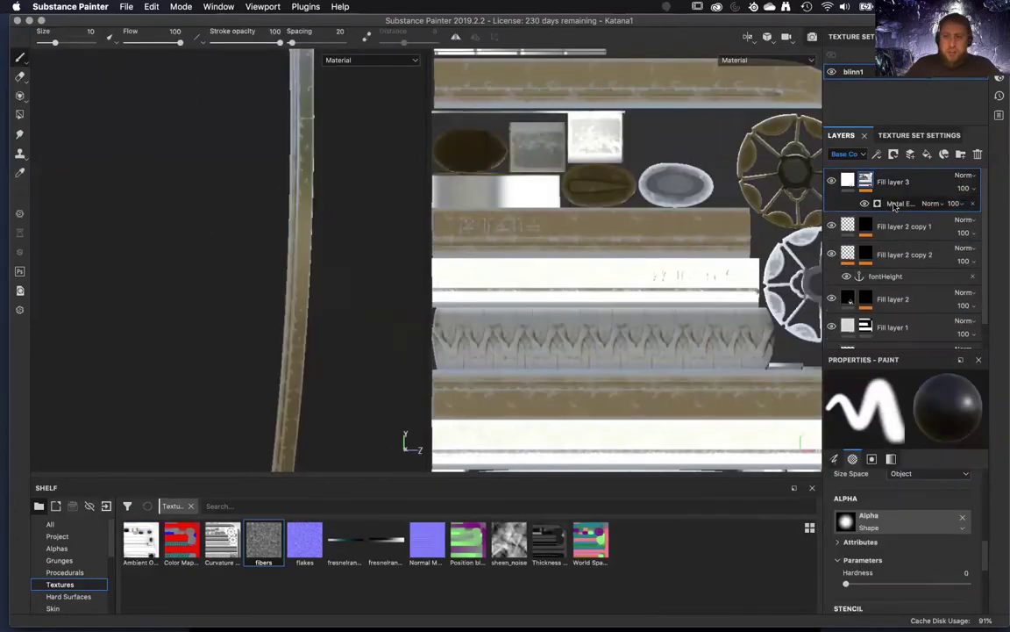
- Set the Grunge Scale of the Metal Edge Wear generator on Fill layer 3's mask to 3
left_click(903, 203)
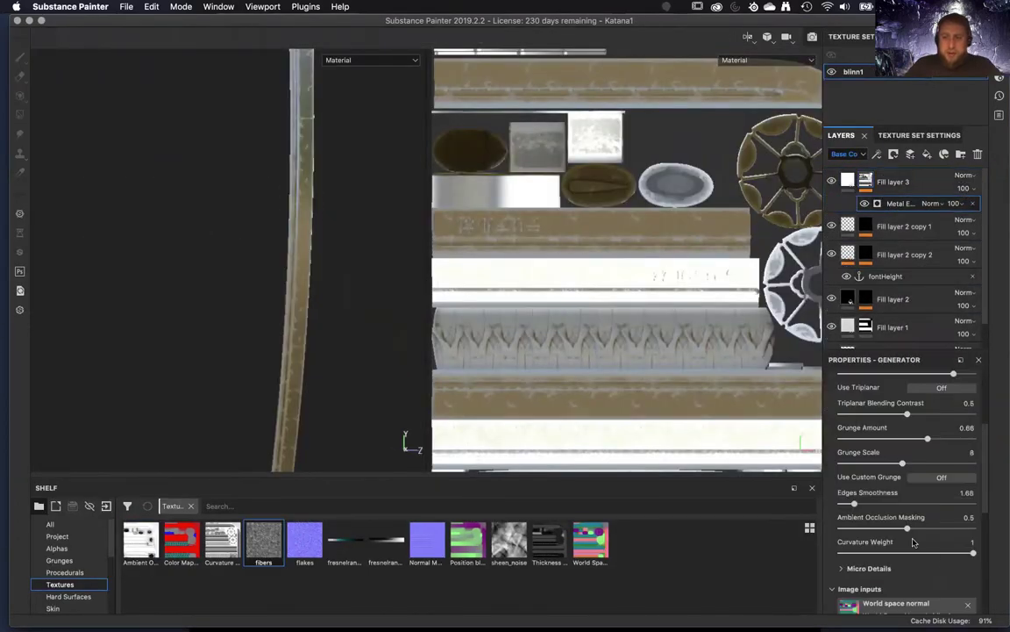
scroll(933, 558, "down", 5)
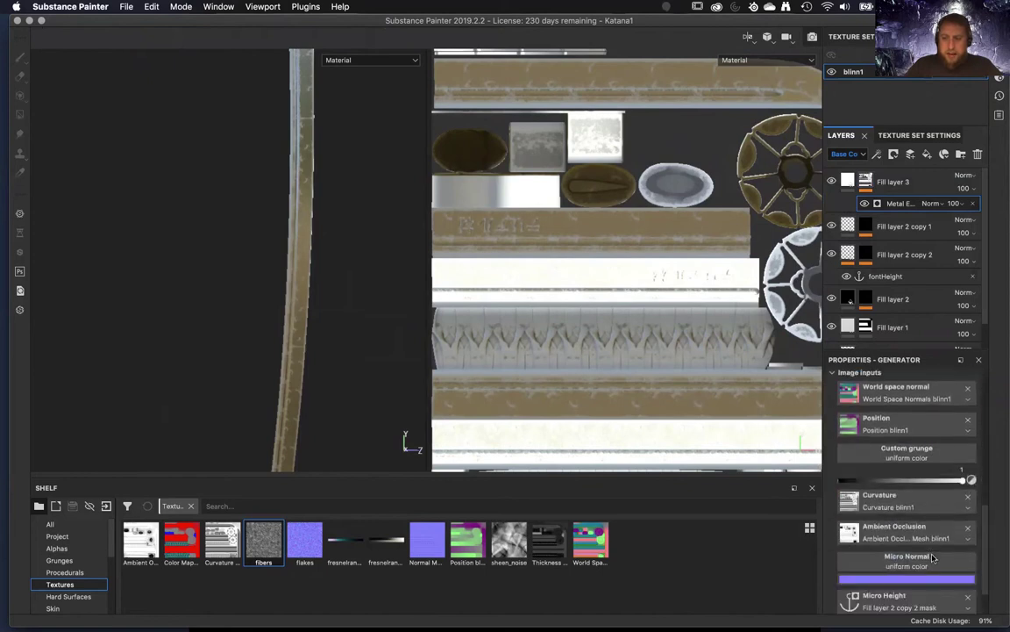
scroll(932, 558, "up", 5)
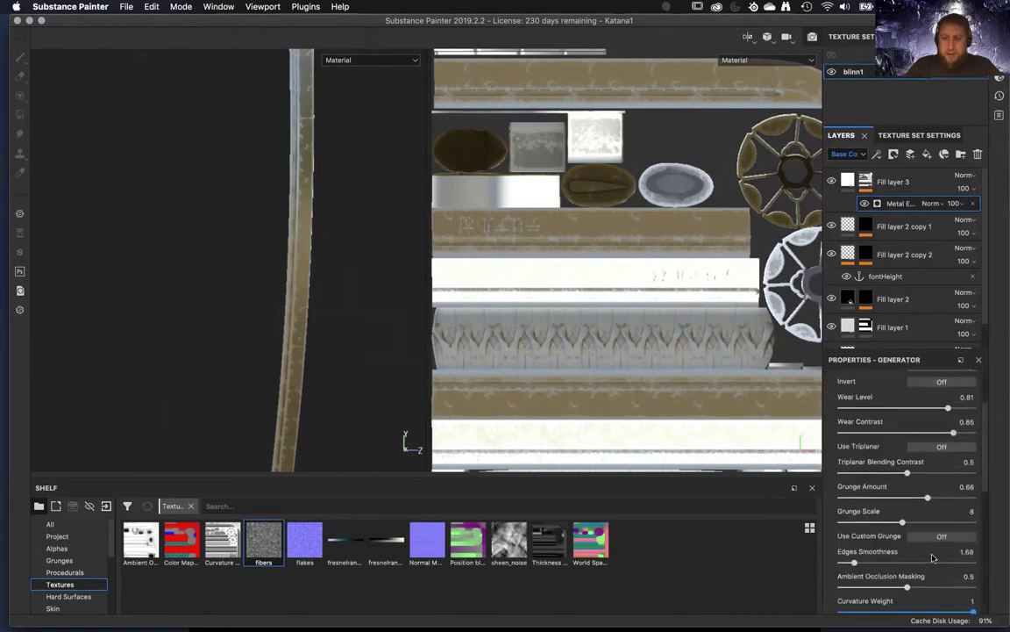
left_click_drag(365, 340, 344, 369, "alt")
scroll(901, 531, "down", 1)
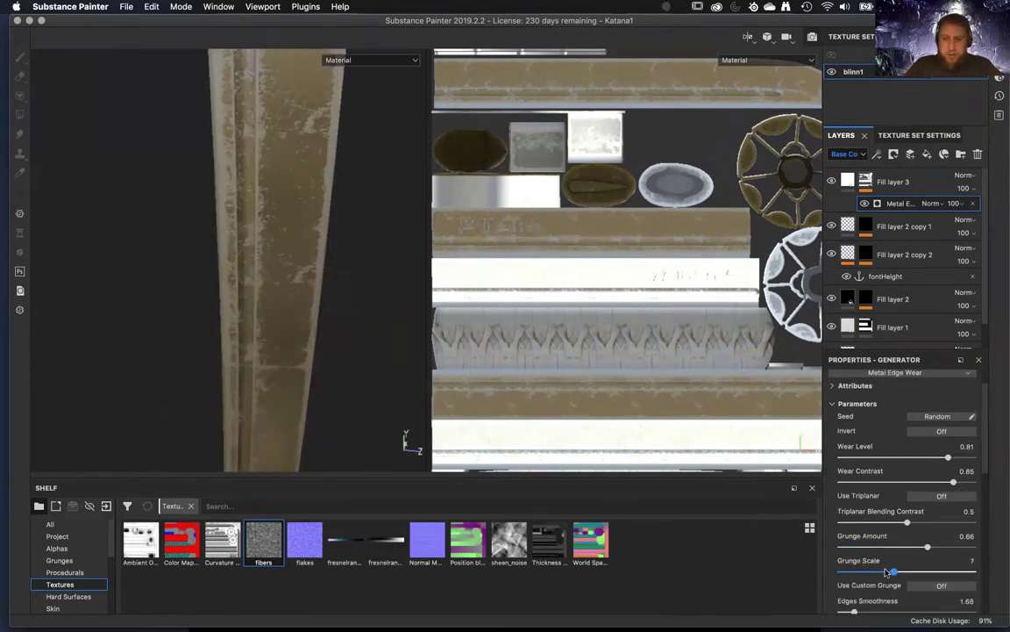
left_click_drag(865, 571, 860, 571)
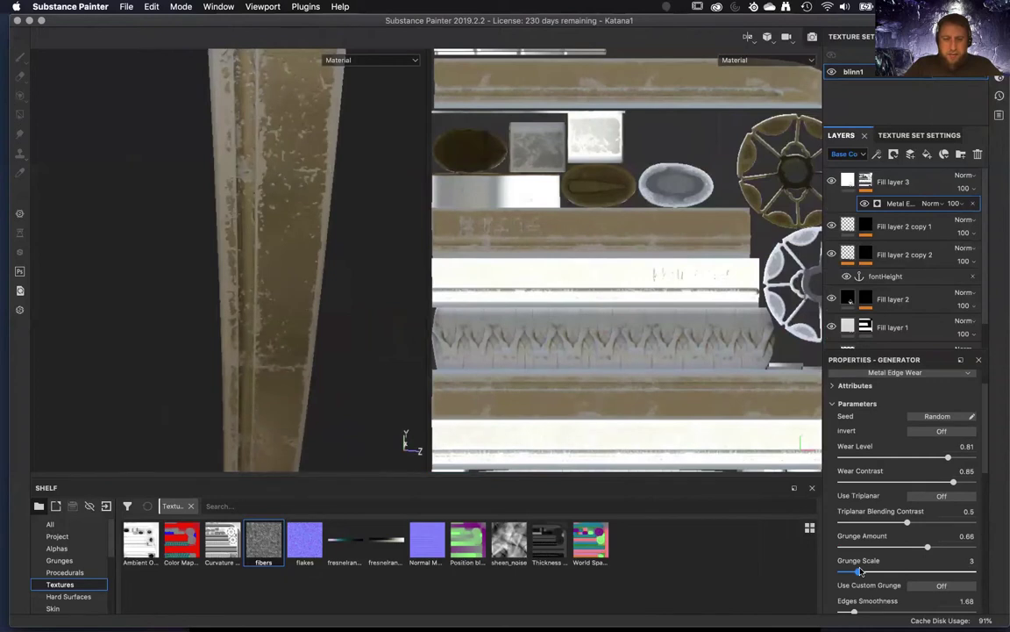
- Examine the edge wear along the whole blade, from its tip to the engraved characters and the guard
scroll(340, 359, "up", 2)
scroll(339, 360, "down", 6)
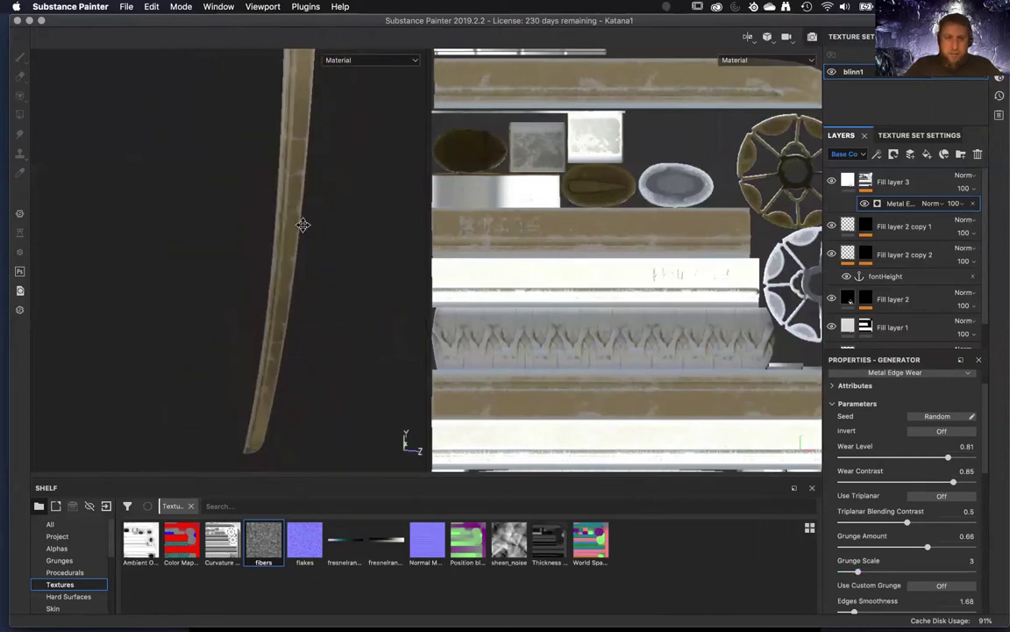
middle_click_drag(303, 225, 260, 456, "alt")
scroll(281, 361, "down", 4)
scroll(288, 350, "up", 8)
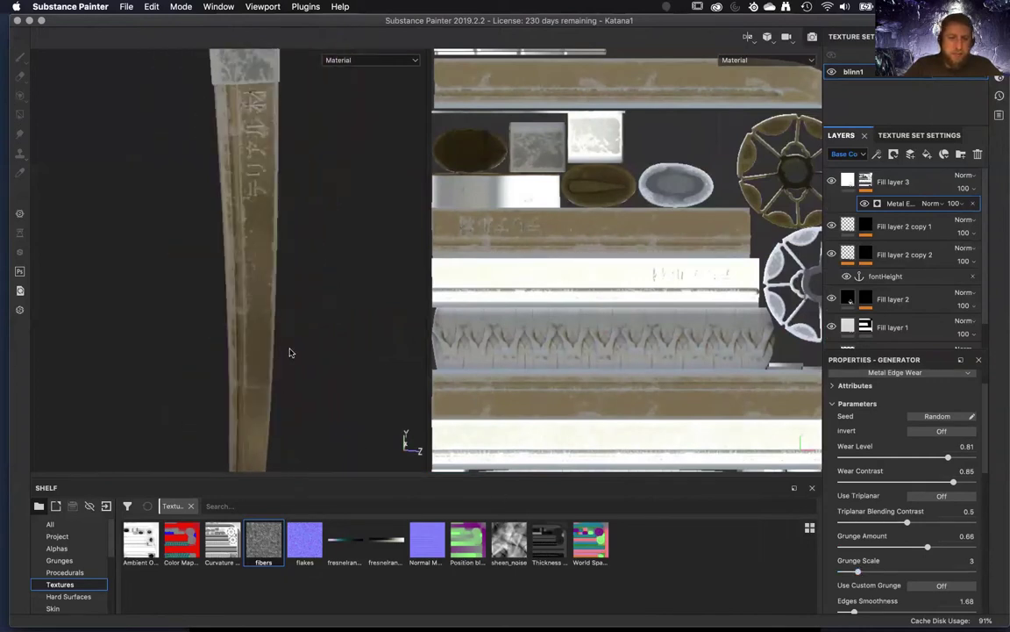
scroll(295, 330, "down", 4)
middle_click_drag(295, 343, 341, 115, "alt")
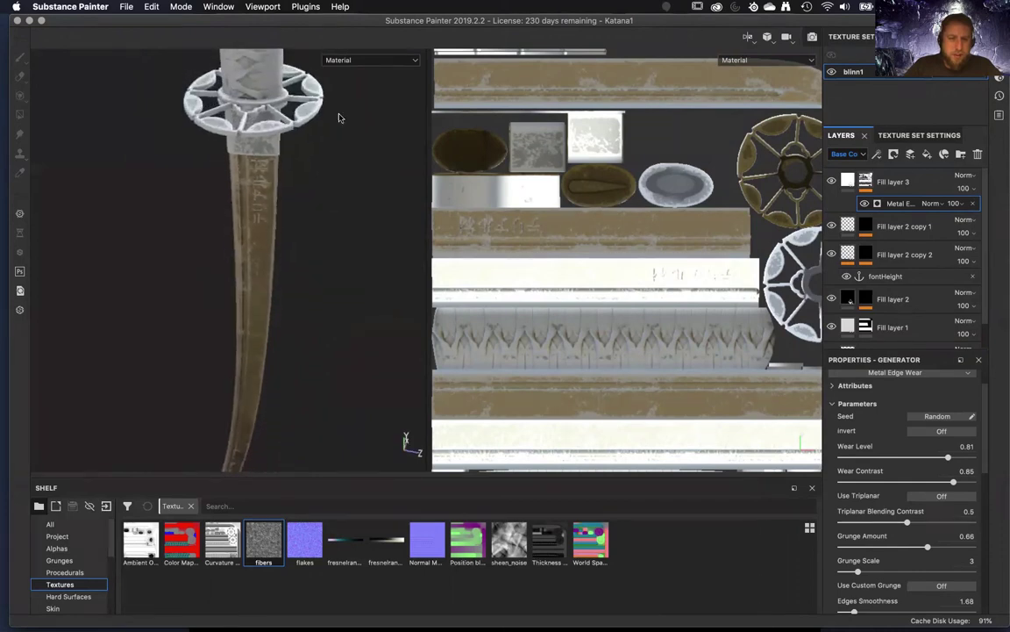
left_click_drag(376, 259, 368, 219, "alt")
- Review the Metal Edge Wear generator's attributes, parameters and image inputs
scroll(914, 443, "up", 2)
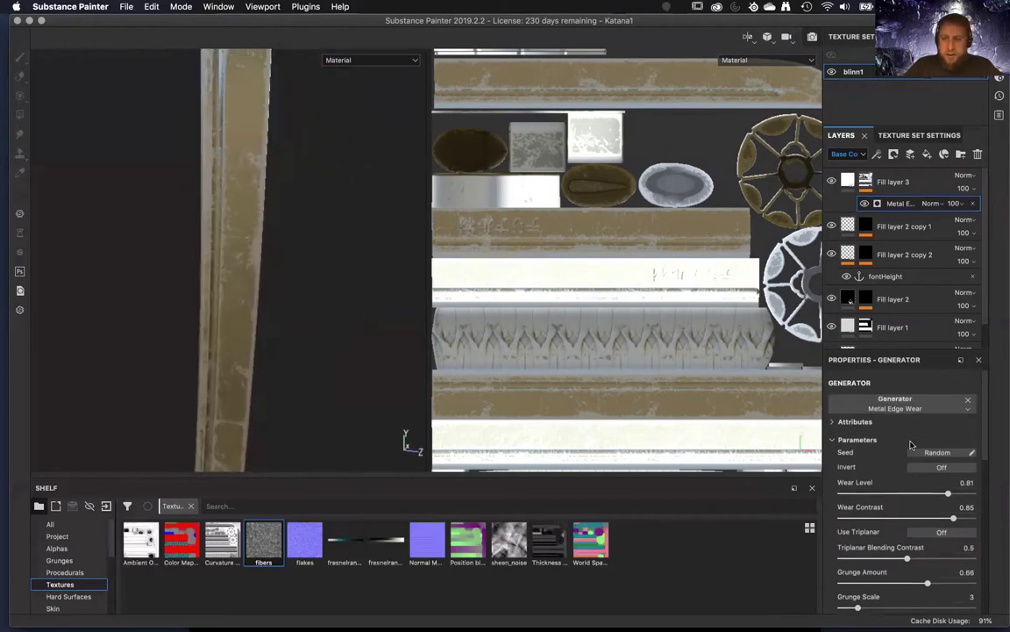
left_click(834, 422)
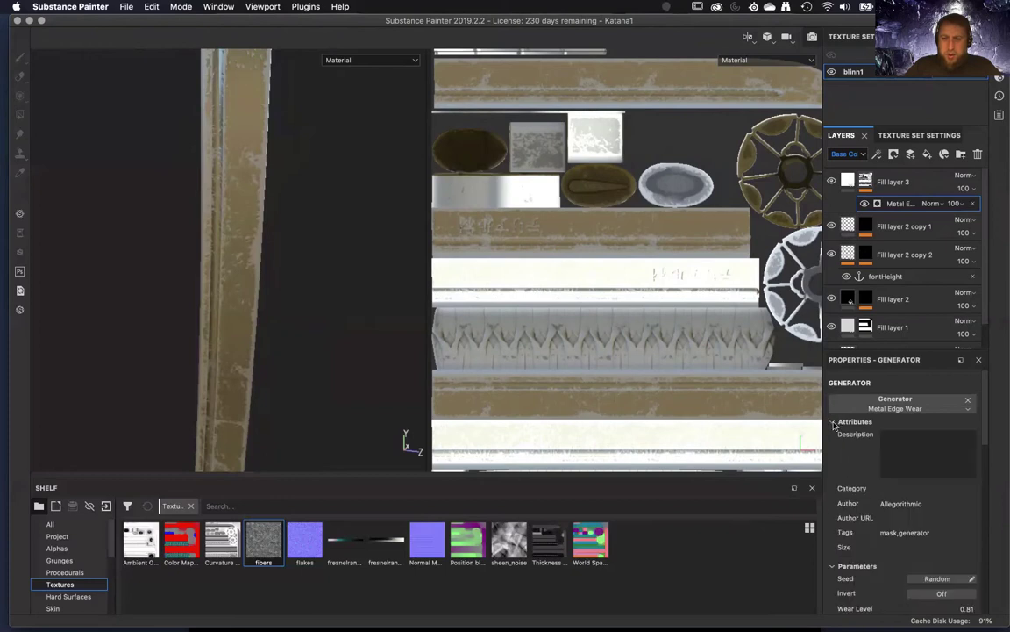
left_click(834, 422)
scroll(854, 433, "down", 10)
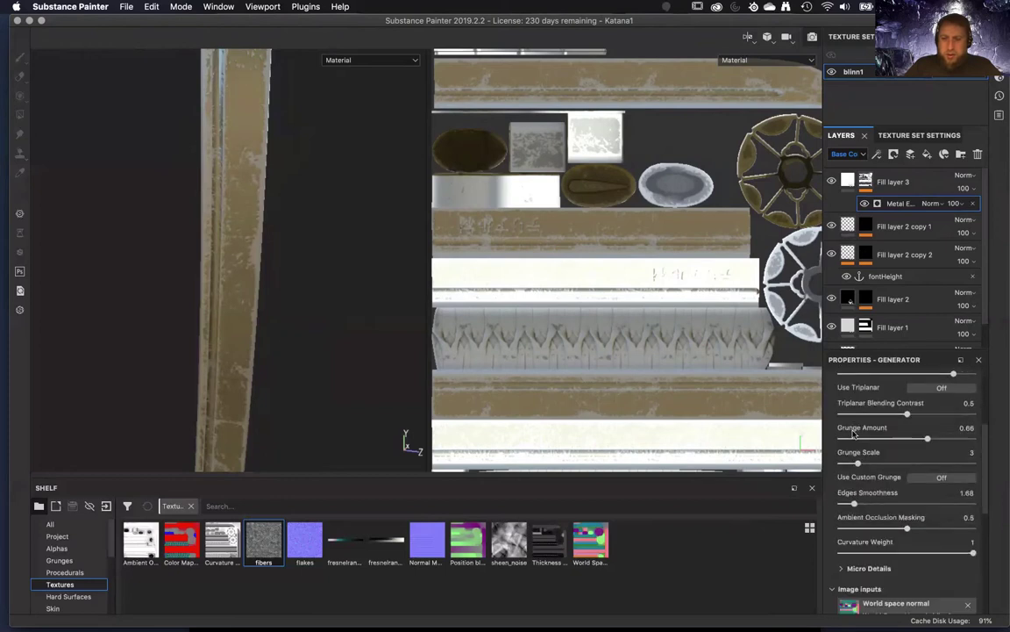
scroll(854, 434, "up", 10)
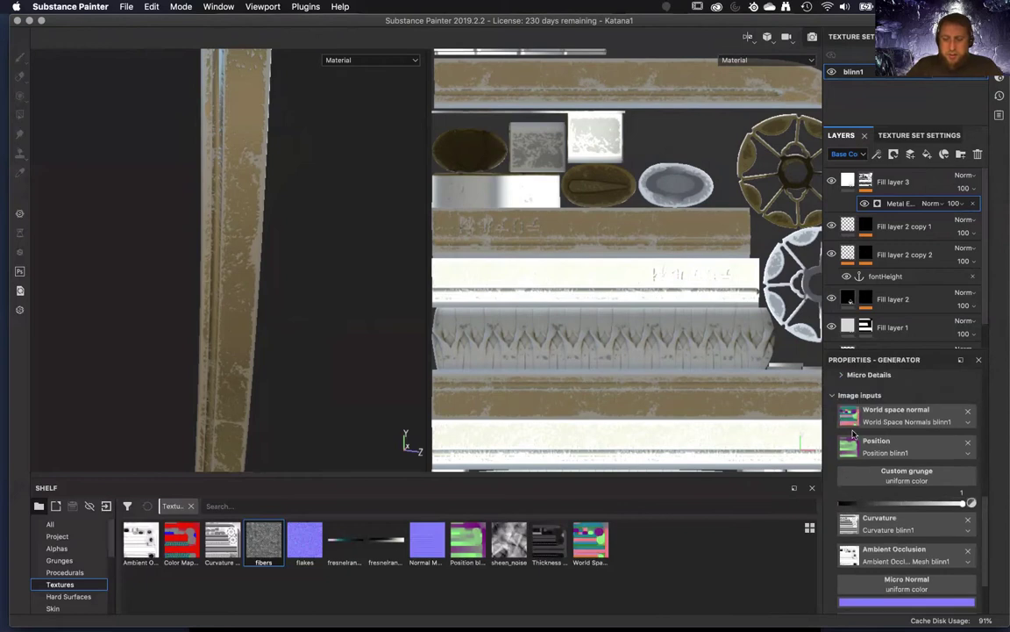
scroll(854, 433, "up", 1)
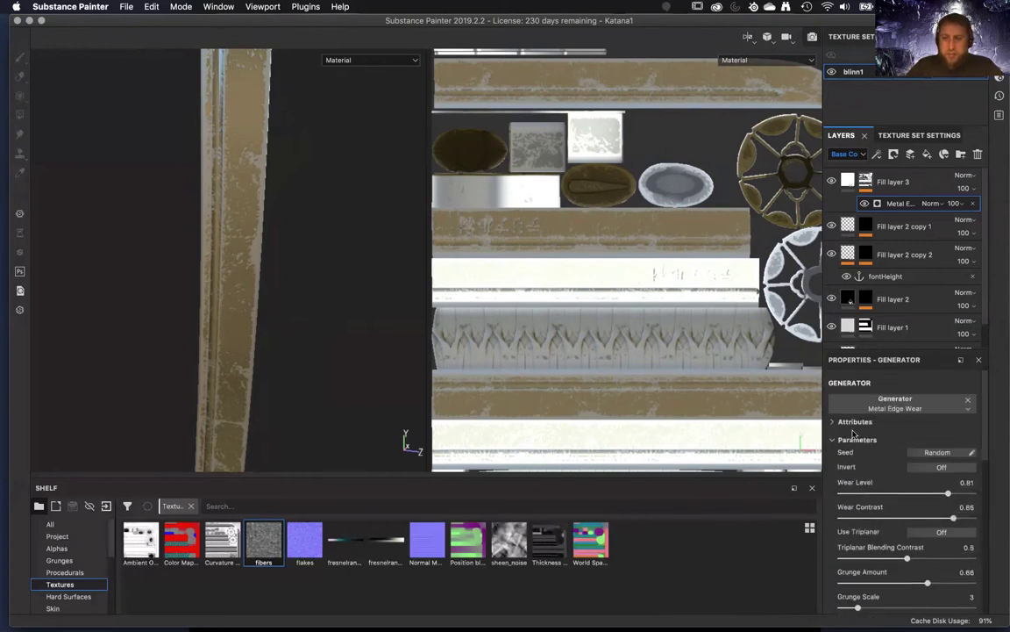
- Check the effect of Fill layer 3 on the blade with the layer off and on
left_click(833, 422)
left_click(833, 422)
left_click(831, 182)
left_click(831, 182)
left_click(830, 181)
left_click(829, 181)
- Examine the edge wear along the blade up to the engraved characters and the collar
left_click_drag(272, 428, 247, 266, "alt")
left_click_drag(317, 247, 265, 334, "alt")
mouse_move(266, 334)
right_mouse_down("alt")
mouse_move(255, 228)
mouse_move(280, 325)
right_mouse_up("alt")
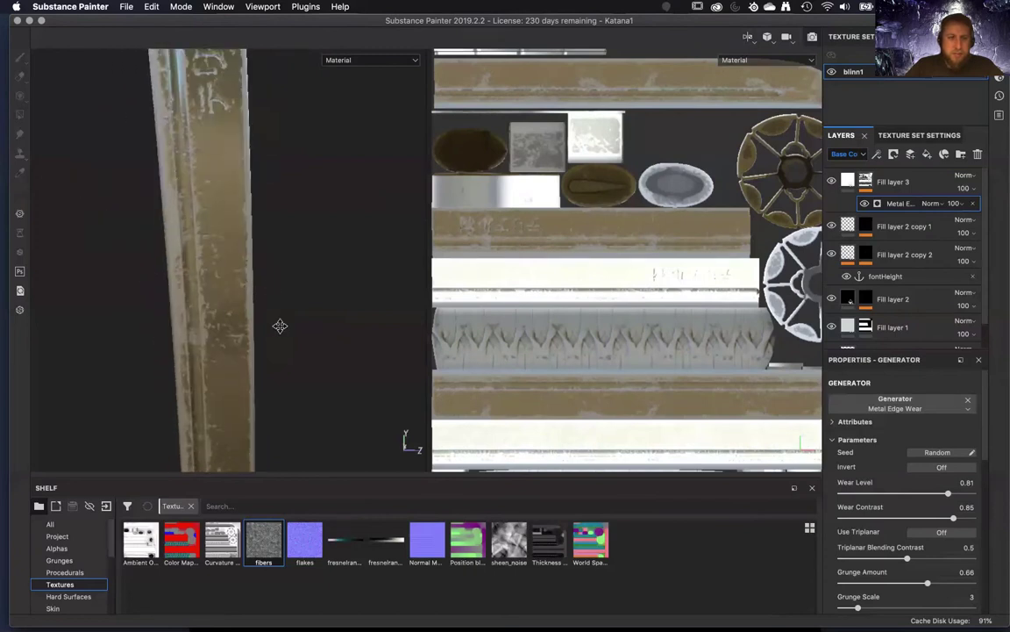
middle_click_drag(280, 326, 282, 399, "alt")
right_click_drag(282, 399, 284, 388, "alt")
middle_click_drag(284, 388, 286, 344, "alt")
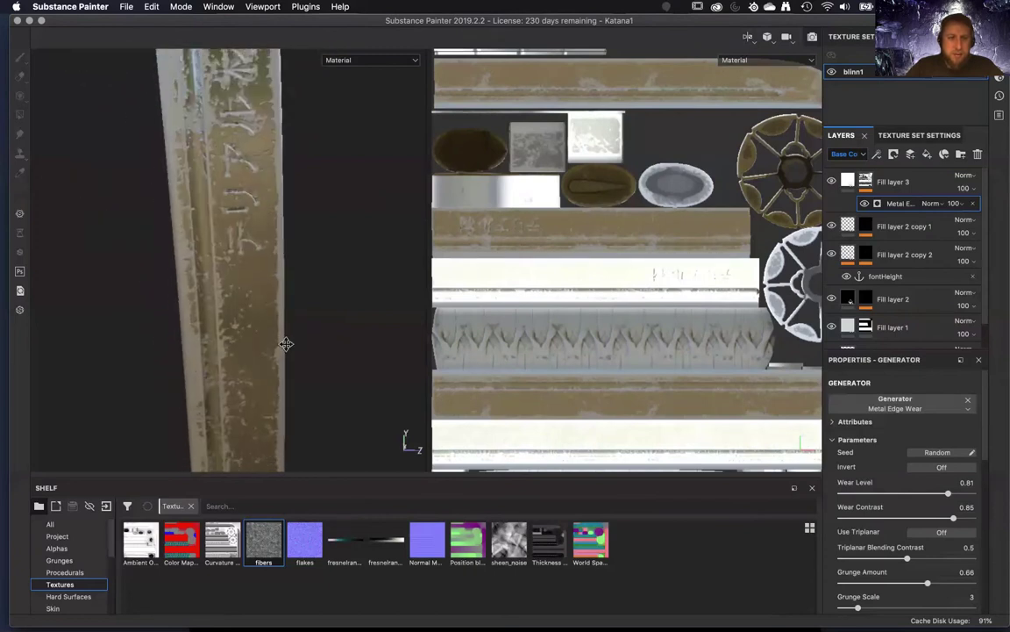
mouse_move(286, 344)
right_mouse_down("alt")
mouse_move(296, 358)
mouse_move(302, 345)
right_mouse_up("alt")
middle_click_drag(302, 344, 297, 383, "alt")
right_click_drag(297, 384, 303, 431, "alt")
middle_click_drag(303, 432, 302, 376, "alt")
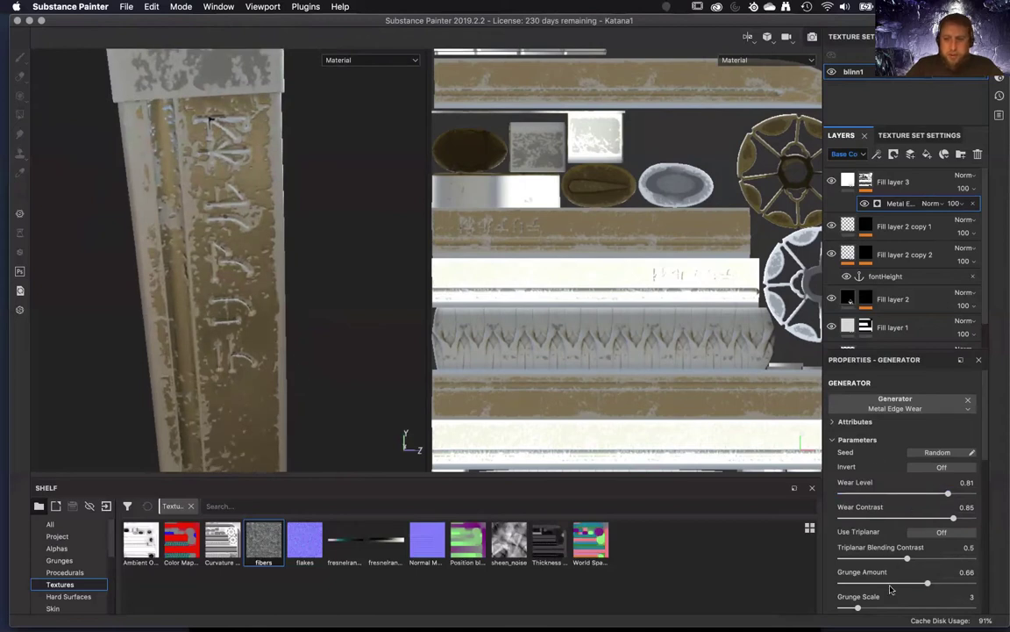
- Set the Metal Edge Wear generator's Grunge Scale to 4 and try a Curvature Weight of 0.46
scroll(895, 583, "down", 1)
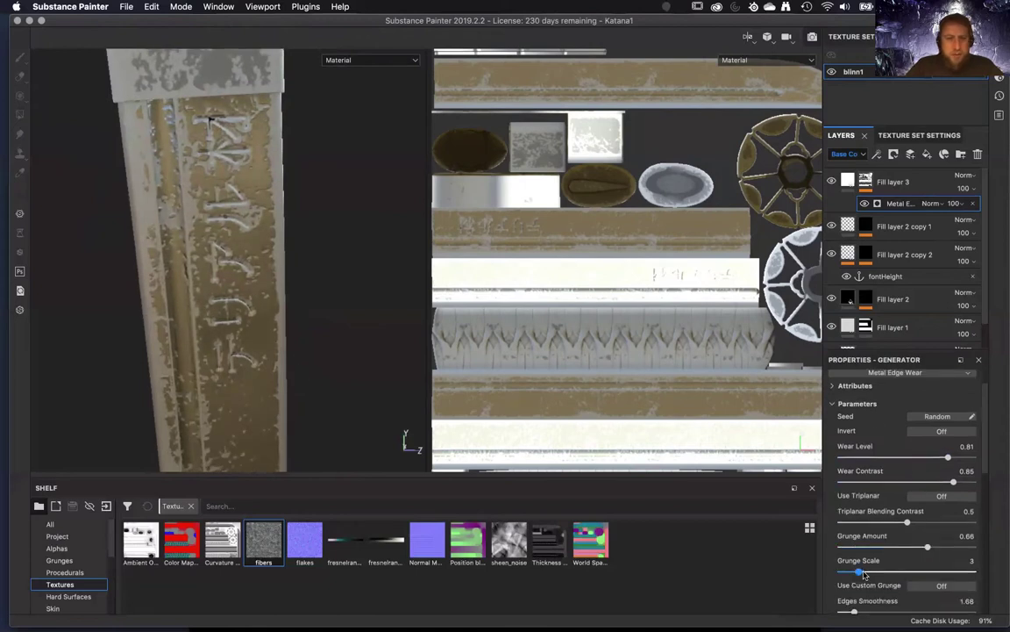
left_click_drag(864, 574, 866, 573)
mouse_move(341, 403)
left_mouse_down("alt")
mouse_move(334, 395)
mouse_move(335, 428)
mouse_move(339, 414)
left_mouse_up("alt")
scroll(903, 535, "down", 3)
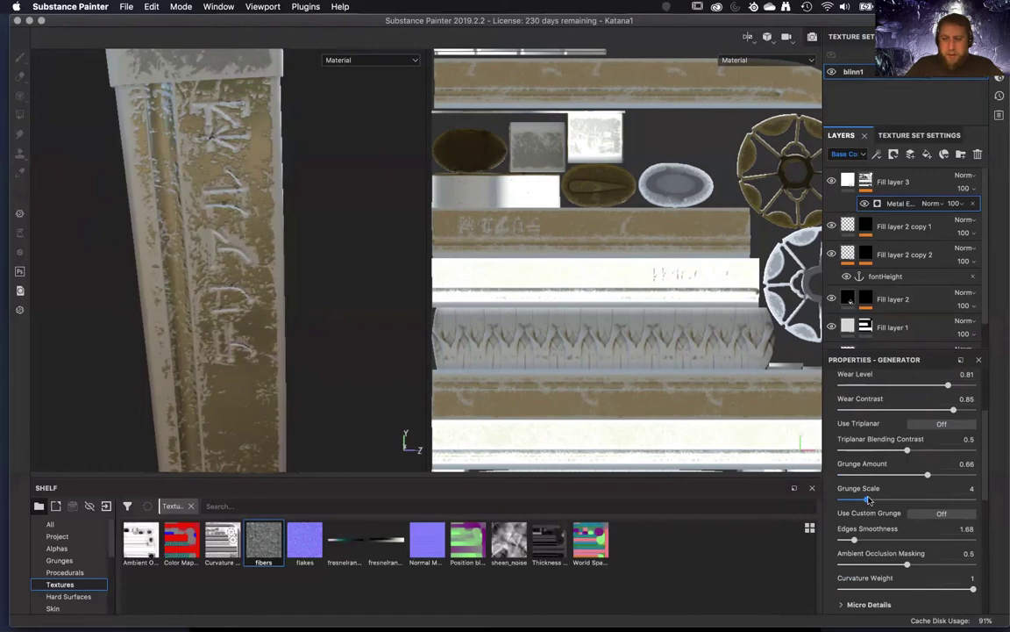
scroll(895, 570, "down", 1)
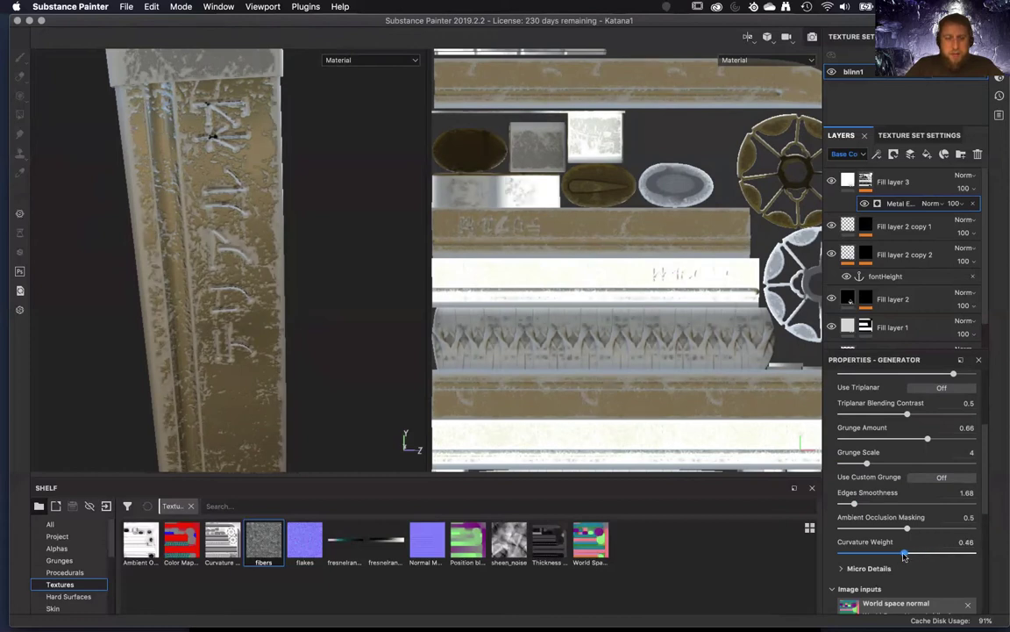
- Display Fill layer 3's mask and add a Paint effect on top of its Metal Edge Wear generator
middle_click_drag(568, 253, 609, 309, "alt")
scroll(657, 307, "up", 1)
left_click(865, 181)
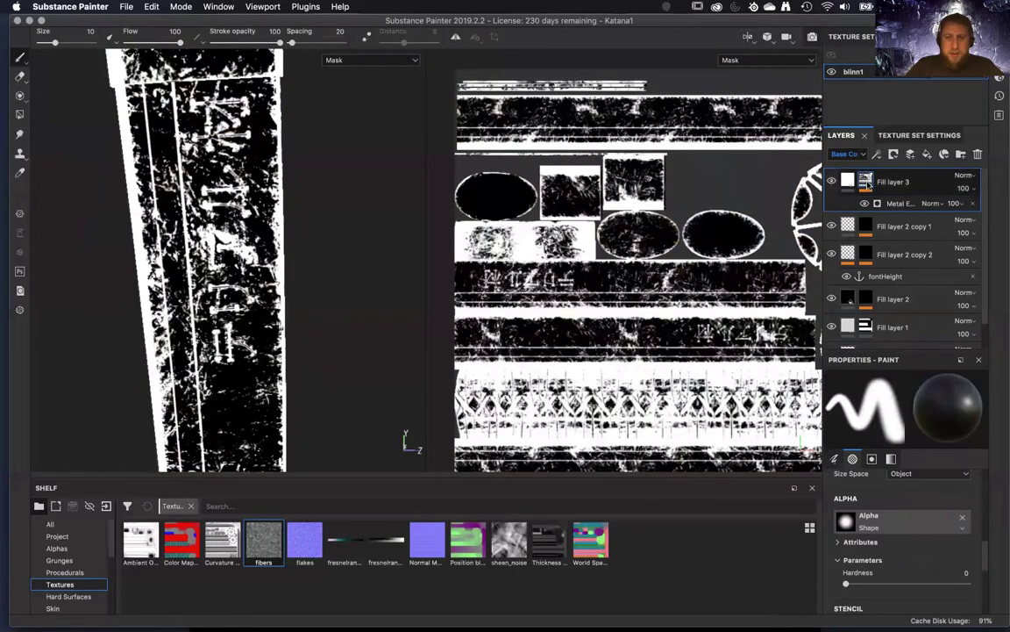
right_click(918, 209)
left_click(945, 231)
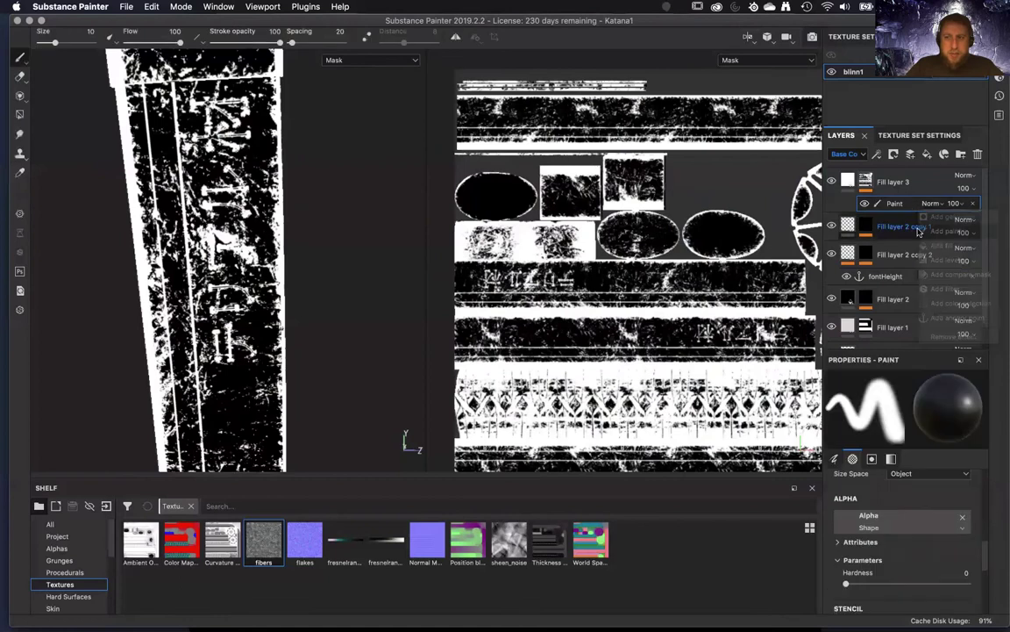
right_click_drag(566, 103, 628, 209, "alt")
middle_click_drag(627, 209, 613, 135, "alt")
right_click_drag(668, 269, 642, 252, "alt")
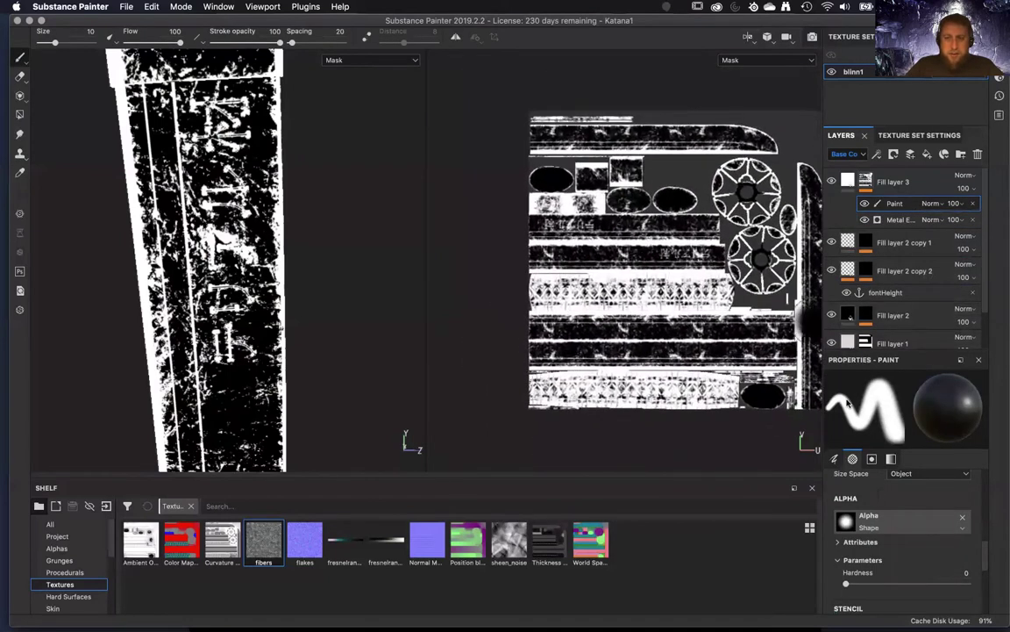
- Inspect the engraved characters in the material view, and return to the display of Fill layer 3's mask
left_click(848, 180)
right_click_drag(346, 302, 332, 334, "alt")
middle_click_drag(331, 333, 329, 284, "alt")
right_click_drag(329, 284, 319, 310, "alt")
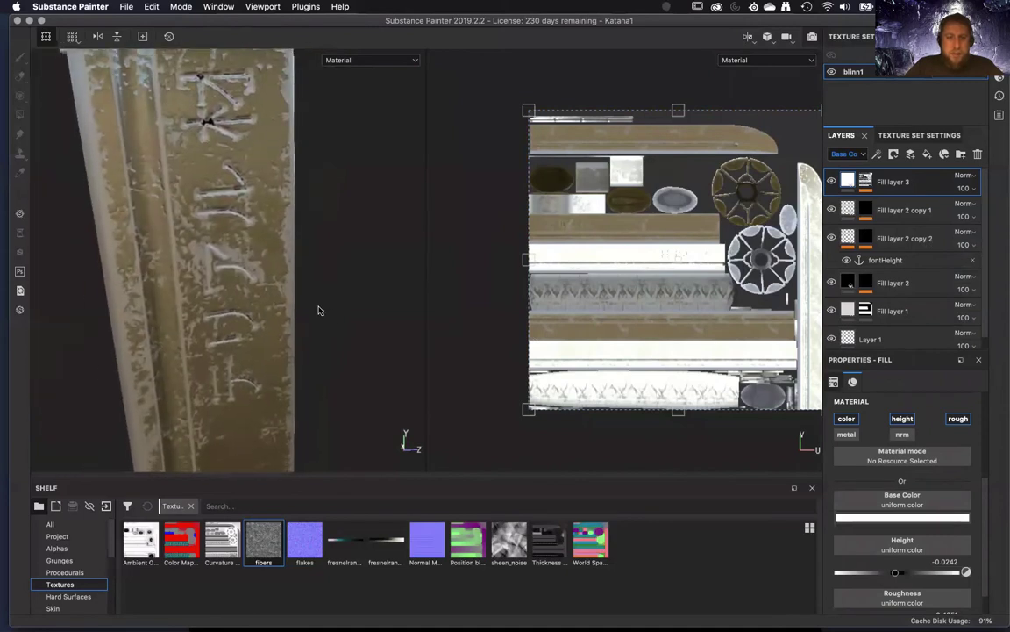
left_click(866, 181)
double_click(893, 203)
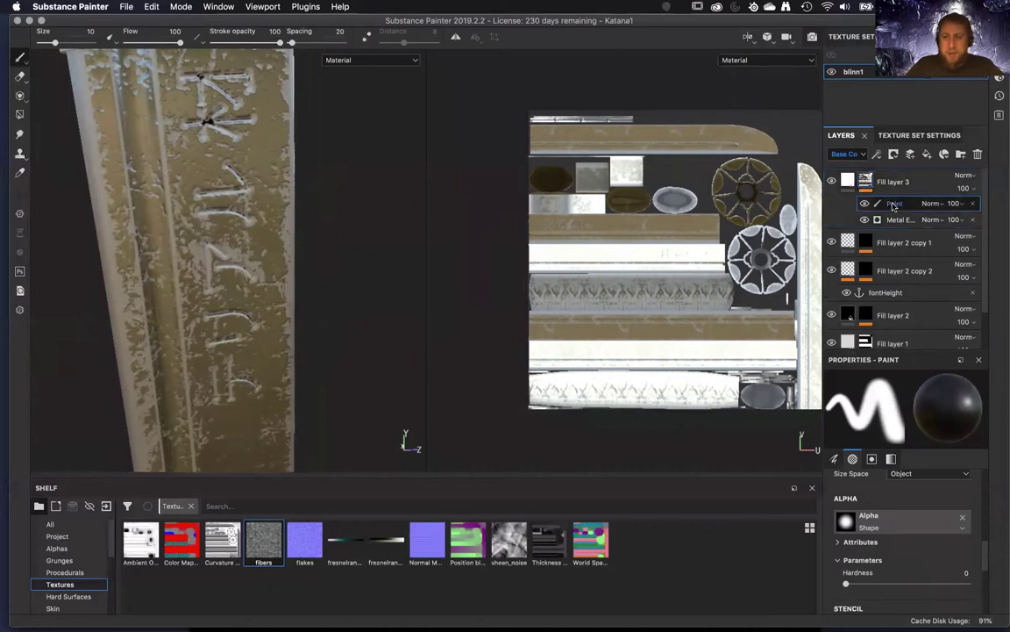
left_click(865, 180, "alt")
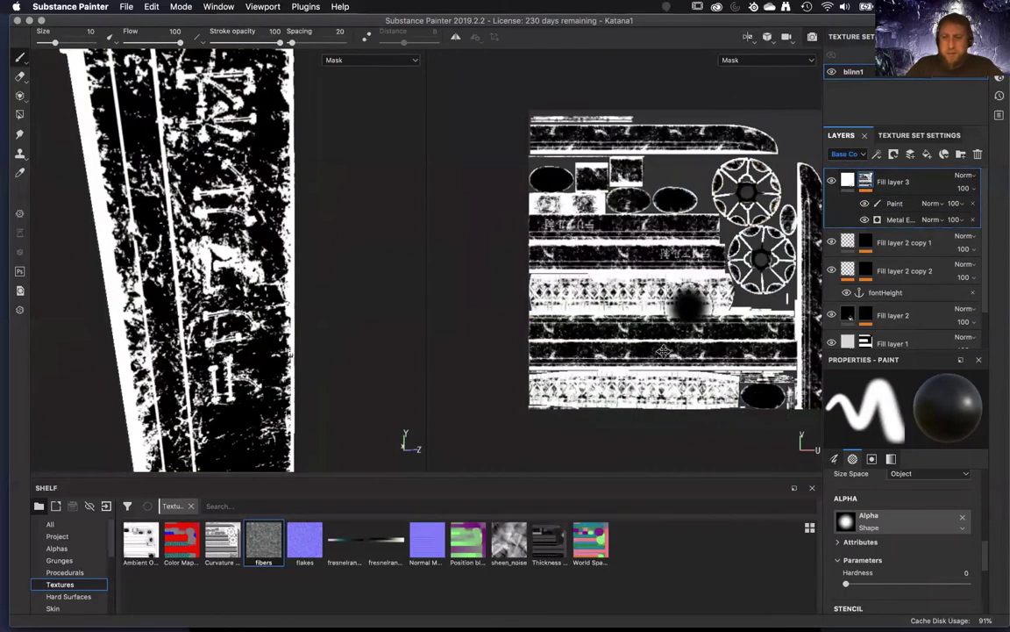
- Set up the Polygon Fill tool with UV-chunk fill mode and its color at 0
middle_click_drag(665, 226, 599, 274, "alt")
right_click_drag(599, 275, 610, 308, "alt")
scroll(612, 309, "up", 2)
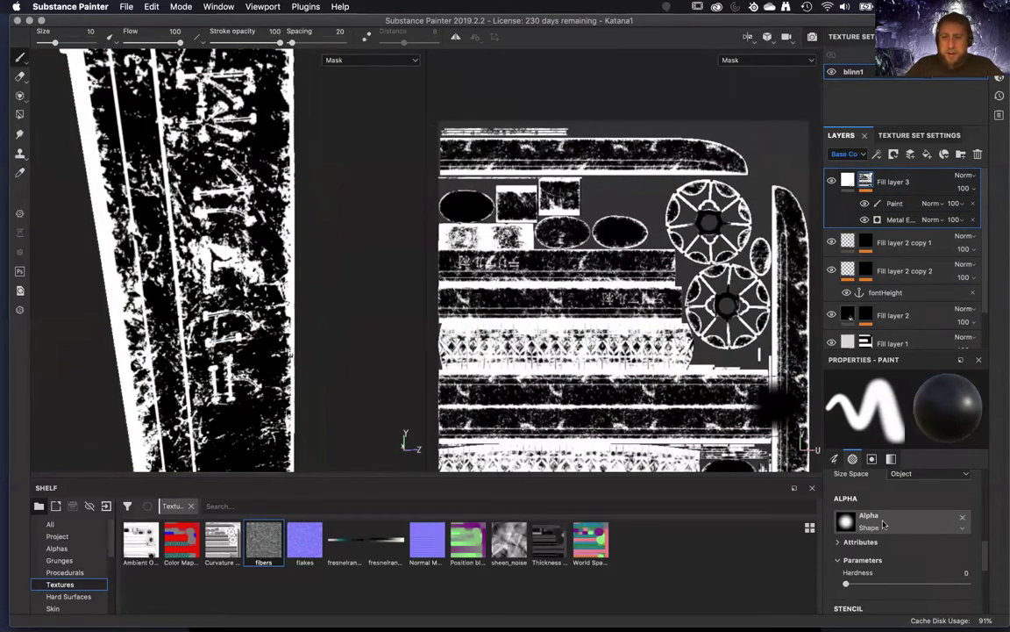
scroll(875, 495, "up", 5)
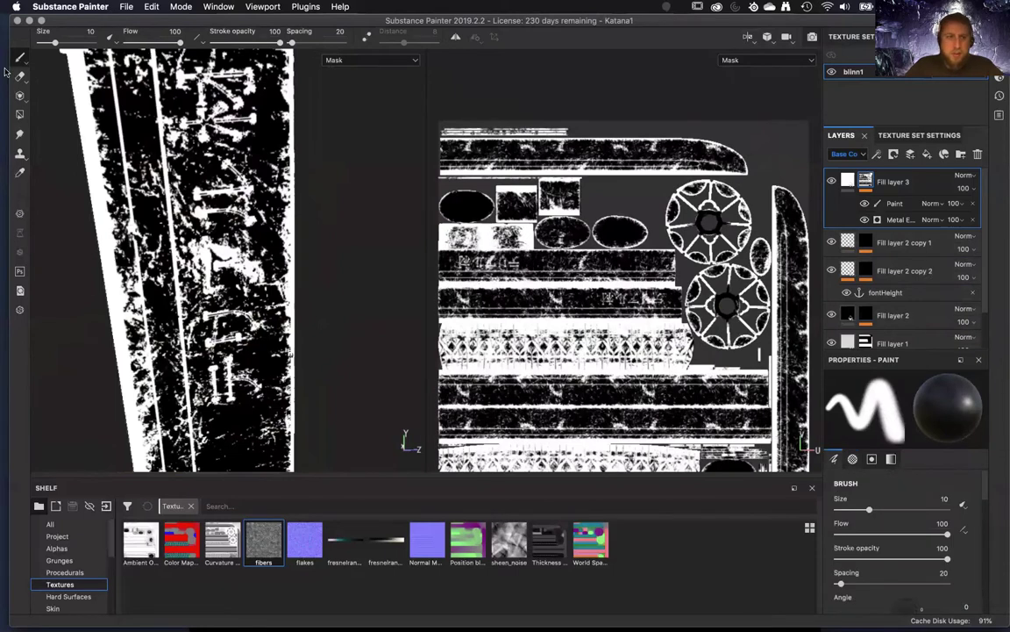
left_click(21, 115)
scroll(591, 334, "up", 2)
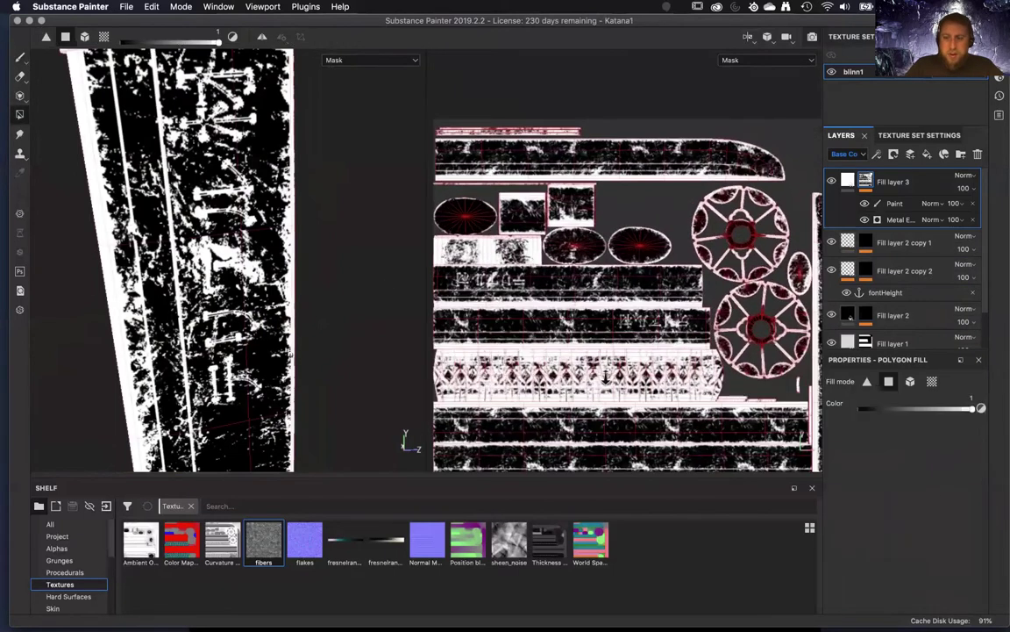
scroll(591, 333, "down", 1)
left_click(932, 382)
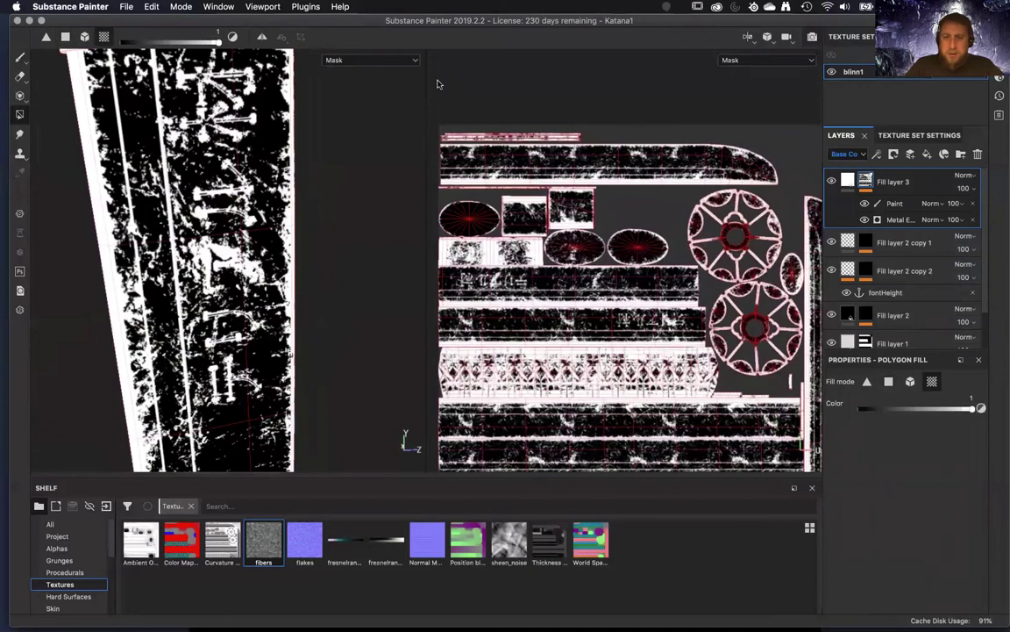
left_click_drag(560, 236, 812, 256)
left_click(860, 408)
- On Fill layer 3's Paint effect, fill every UV island black except the two blade strips with the engraved characters
left_click_drag(432, 117, 839, 259)
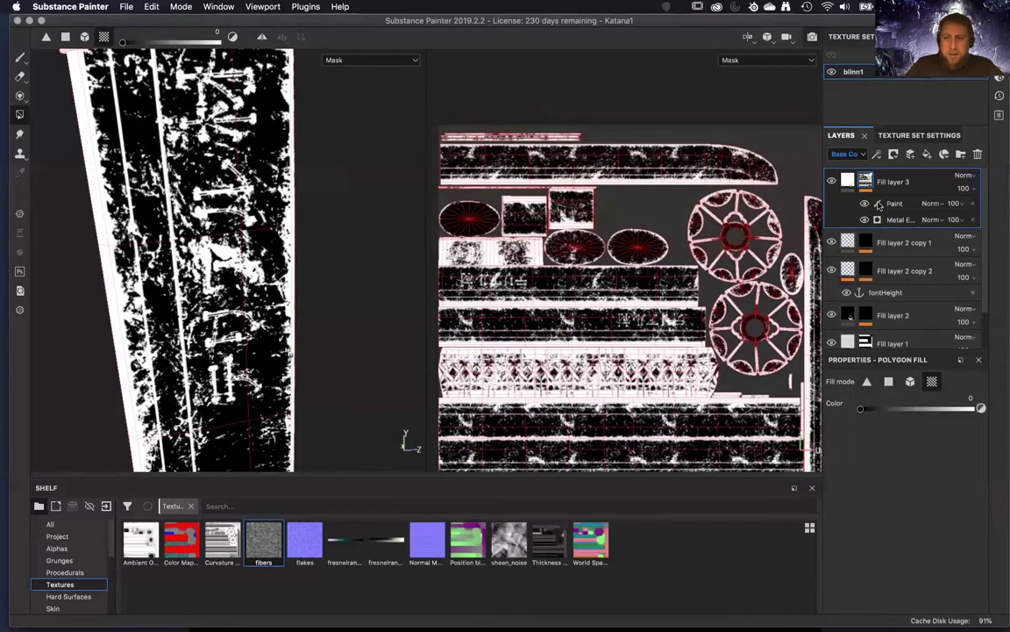
left_click(877, 204)
right_click_drag(551, 273, 596, 176, "alt")
middle_click_drag(596, 175, 602, 169, "alt")
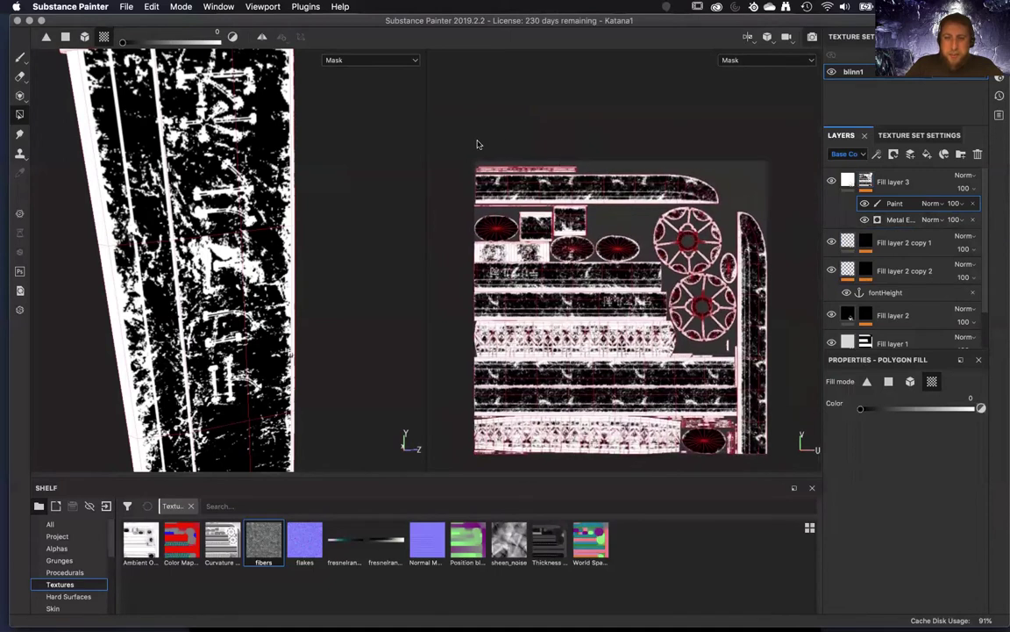
left_click_drag(452, 145, 776, 251)
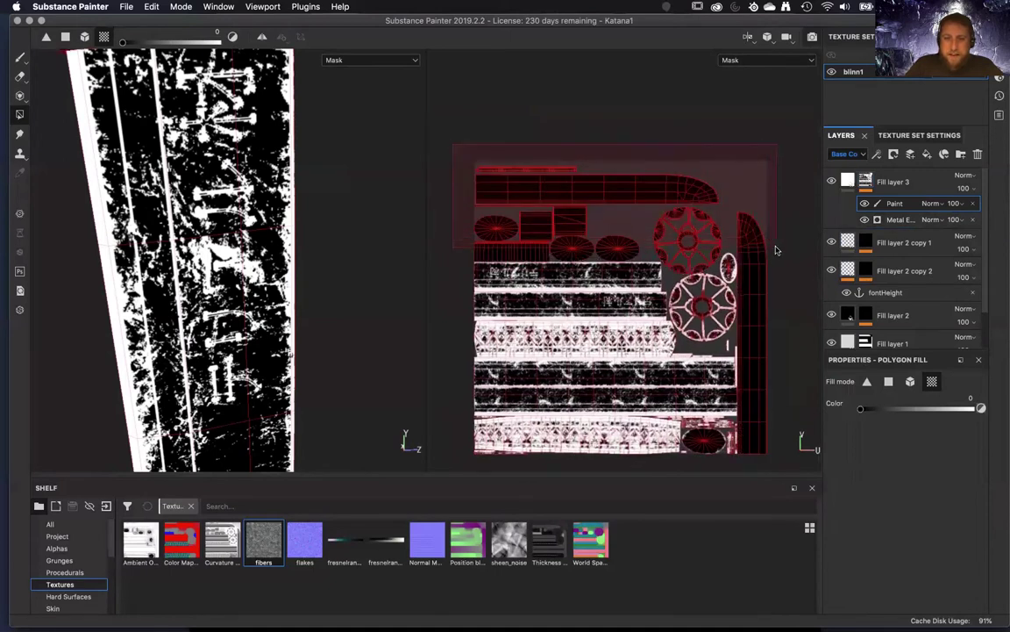
left_click_drag(709, 398, 690, 456)
scroll(698, 392, "down", 1)
middle_click_drag(578, 358, 590, 330, "alt")
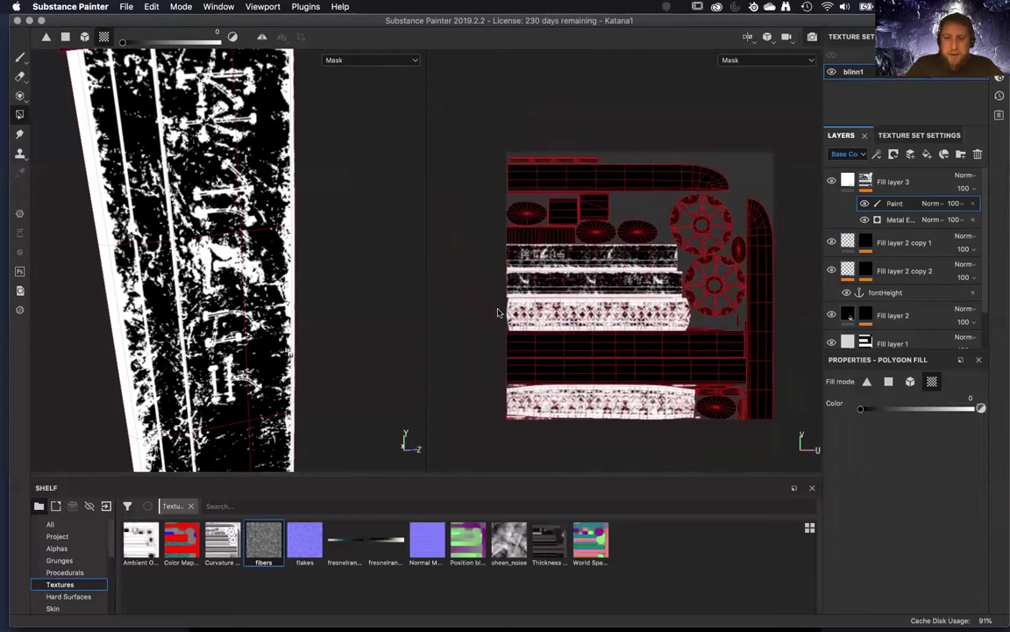
left_click_drag(494, 307, 738, 457)
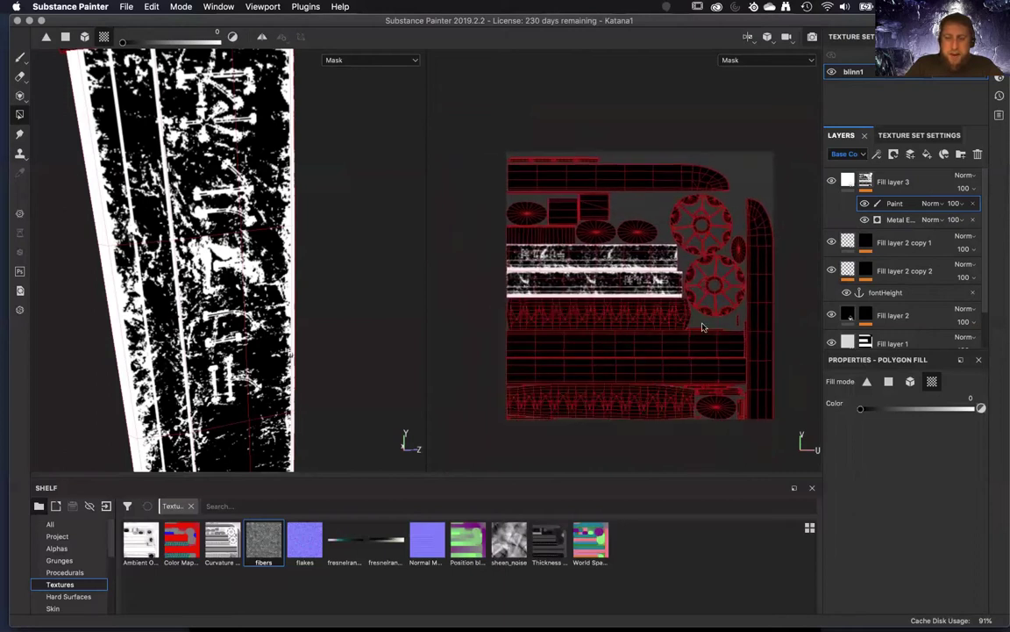
- Switch to polygon fill mode and black out the polygons of both blade strips beside and below their engraved characters
scroll(702, 326, "up", 6)
middle_click_drag(504, 330, 794, 427, "alt")
scroll(790, 422, "down", 1)
middle_click_drag(707, 346, 670, 320)
left_click(890, 382)
mouse_move(474, 245)
left_mouse_down()
mouse_move(502, 232)
mouse_move(562, 279)
mouse_move(618, 290)
mouse_move(709, 356)
mouse_move(657, 354)
mouse_move(690, 352)
left_mouse_up()
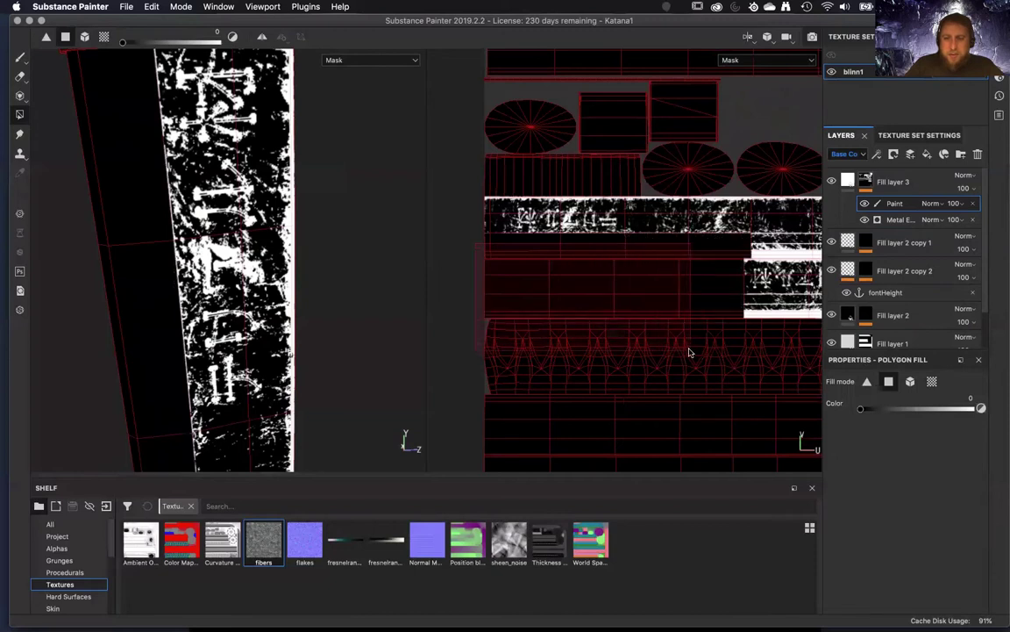
middle_click_drag(690, 352, 631, 339)
right_click_drag(631, 338, 614, 273, "alt")
left_click_drag(583, 210, 790, 291)
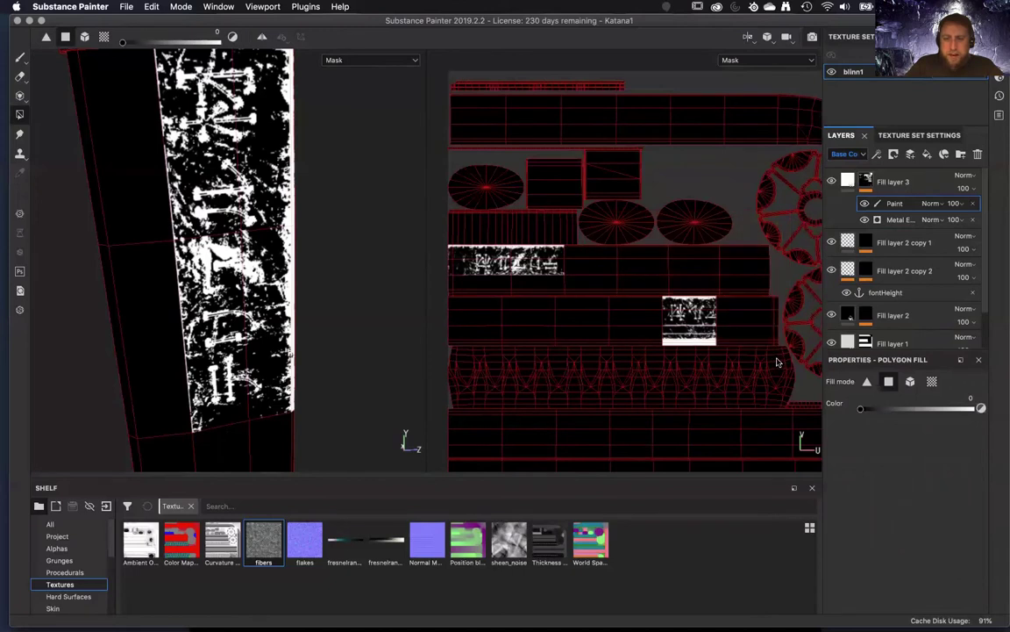
- Black out the polygons of the bevel strip beneath the second set of engraved characters
scroll(776, 362, "up", 4)
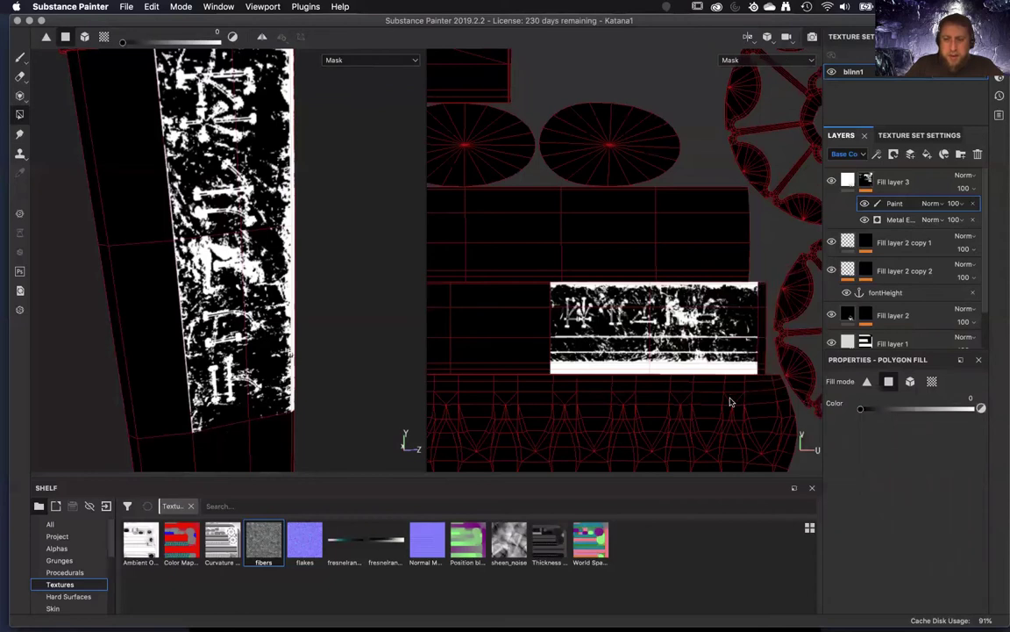
middle_click_drag(743, 391, 756, 384, "alt")
left_click_drag(592, 361, 772, 443)
middle_click_drag(534, 360, 828, 399, "alt")
right_click_drag(757, 373, 757, 345, "alt")
scroll(757, 345, "up", 2)
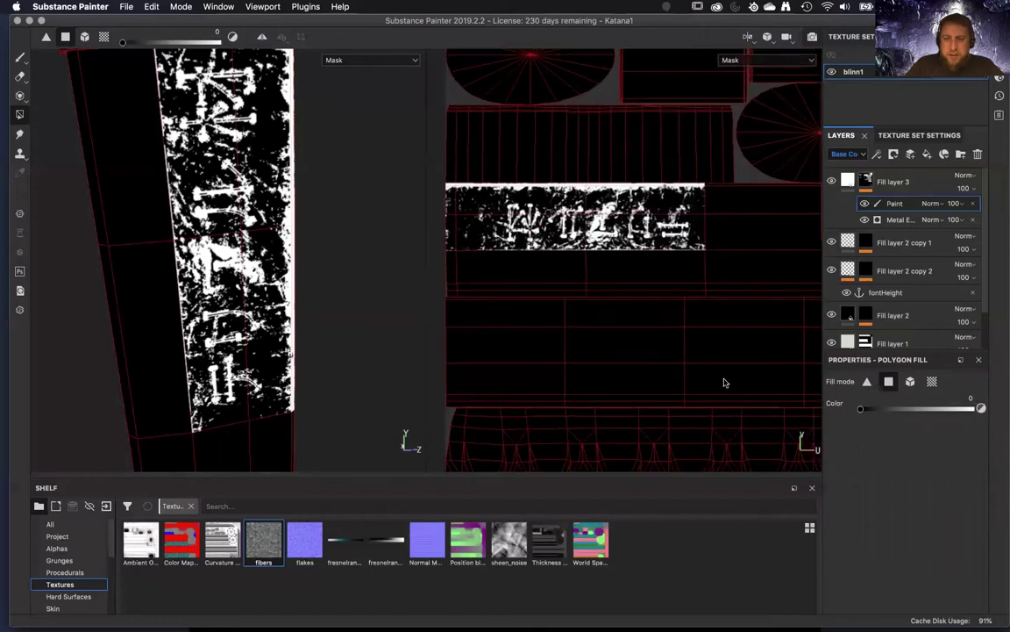
- Switch to the Paint brush, reduce its size to 4.68 and set its hardness to 0.75
key("1")
middle_click_drag(555, 269, 581, 291, "alt")
right_click_drag(569, 293, 604, 270, "alt")
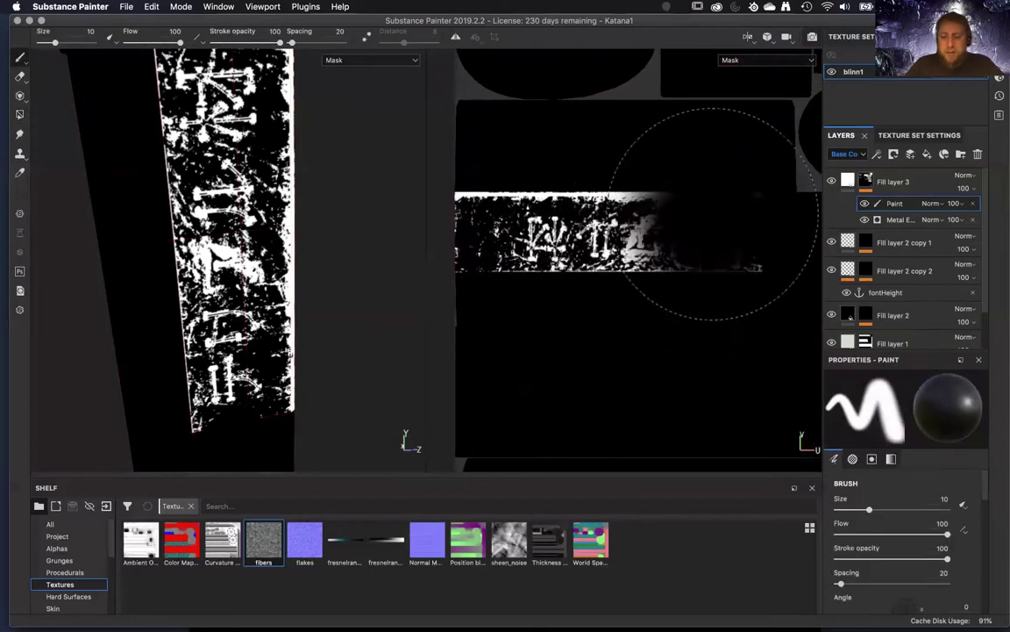
key("bracketleft")
key("bracketleft")
key("bracketleft")
key("bracketleft")
key("bracketleft")
scroll(890, 526, "down", 8)
scroll(893, 558, "down", 3)
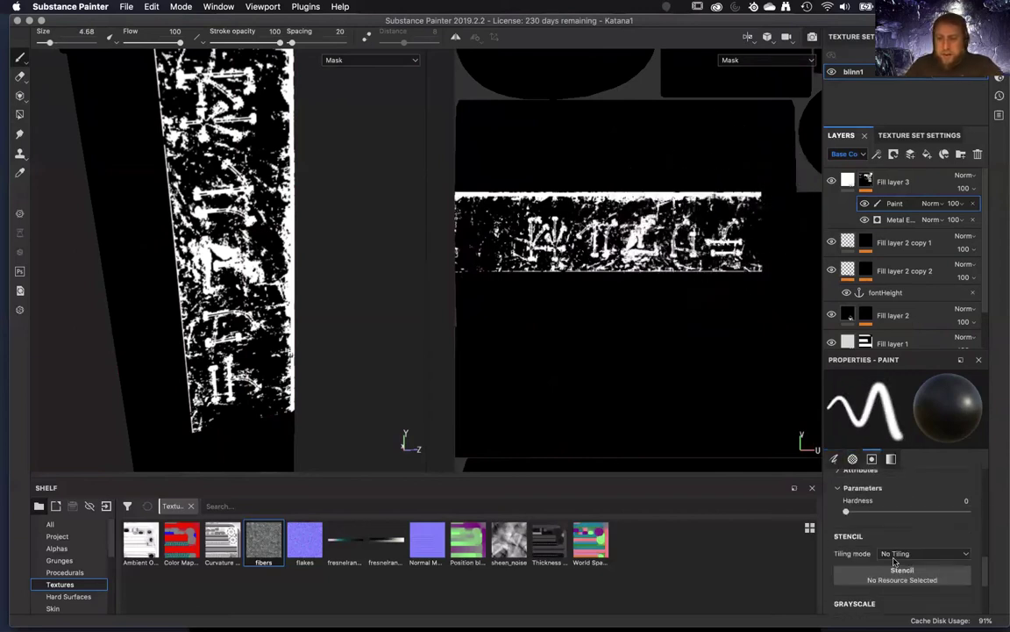
left_click_drag(844, 512, 937, 512)
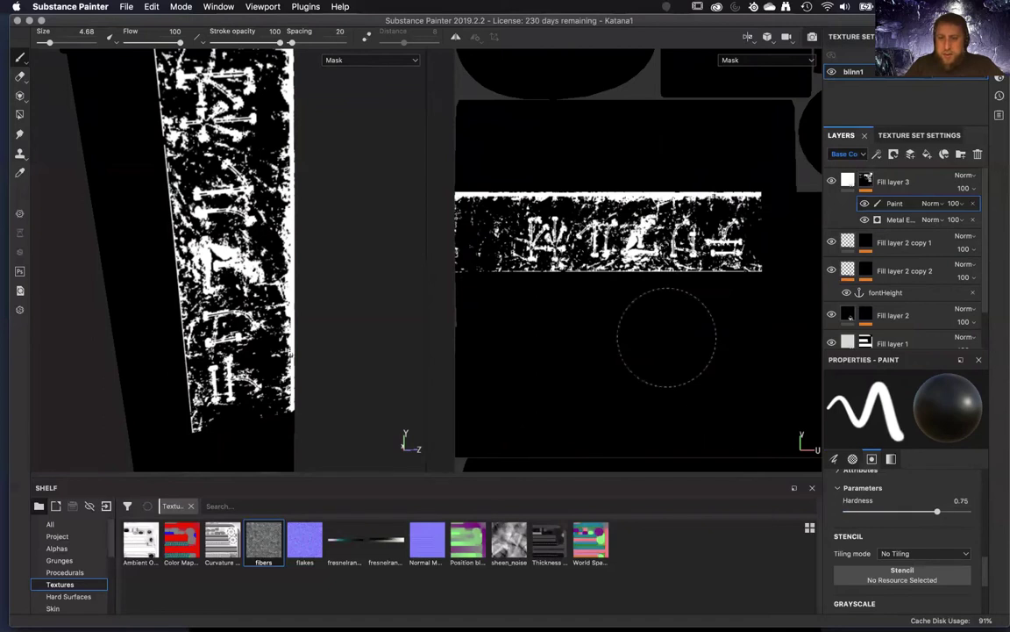
- Shrink the brush to 1.86 and paint out the wear above the first engraving and before its first character
key("bracketleft")
key("bracketleft")
key("bracketleft")
key("bracketleft")
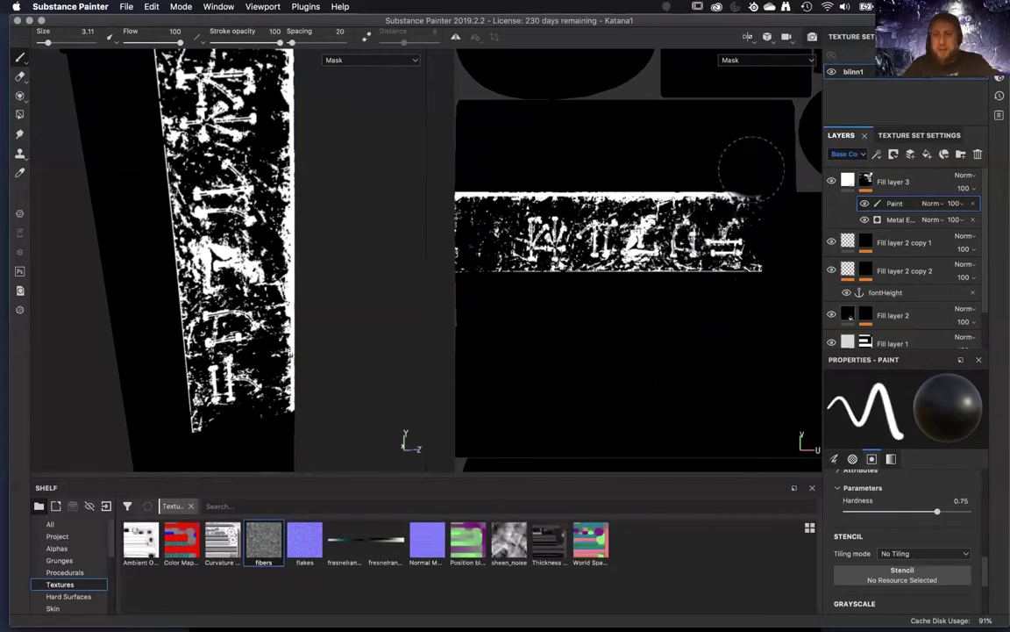
mouse_move(770, 189)
left_mouse_down()
mouse_move(447, 190)
mouse_move(773, 194)
left_mouse_up()
key("ctrl+z")
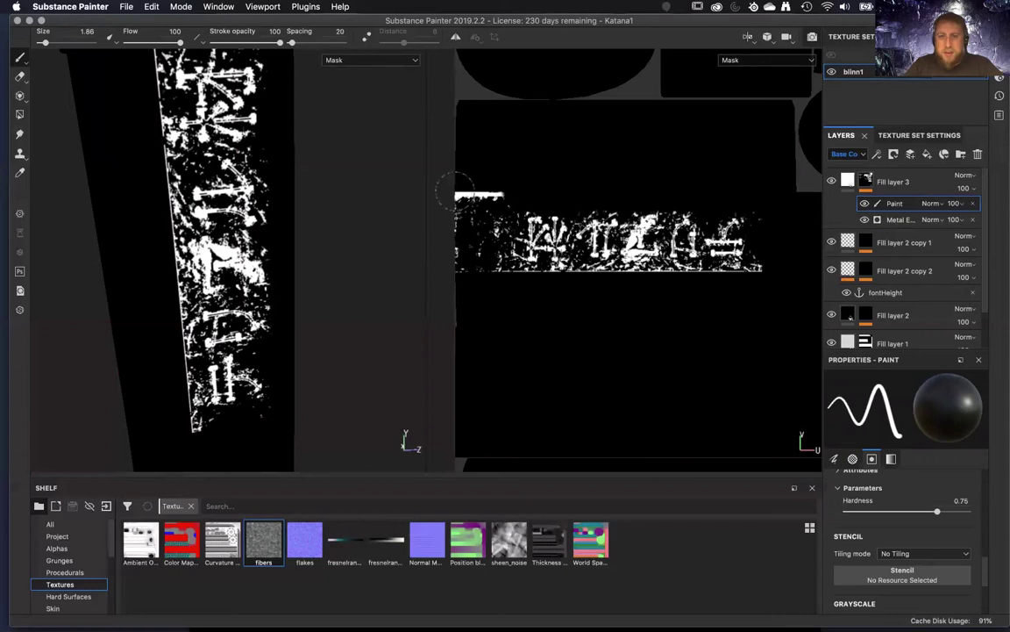
key("ctrl+z")
key("ctrl+z")
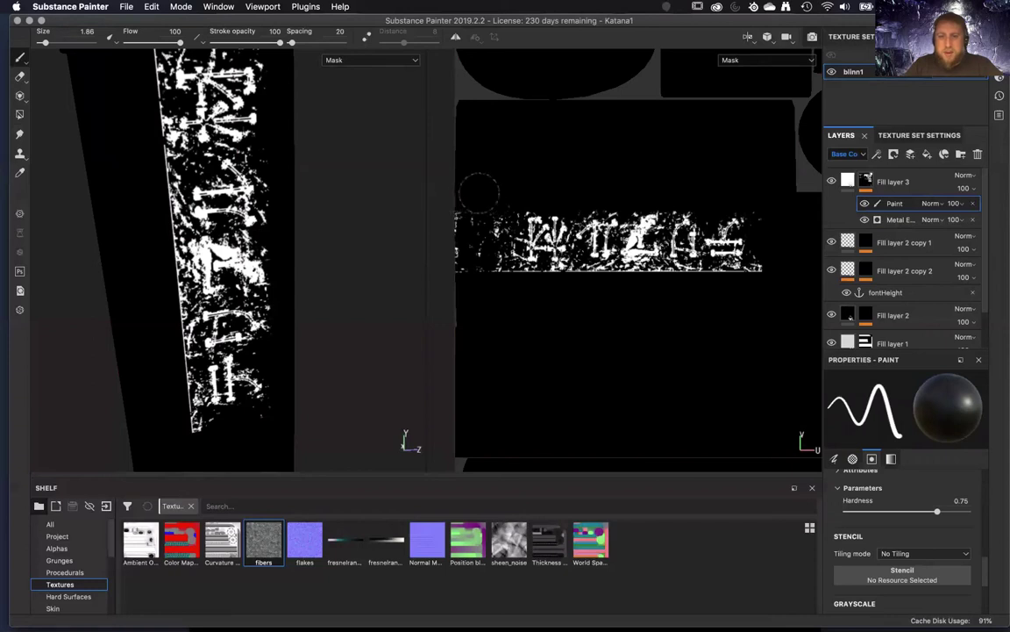
left_click_drag(462, 207, 471, 239)
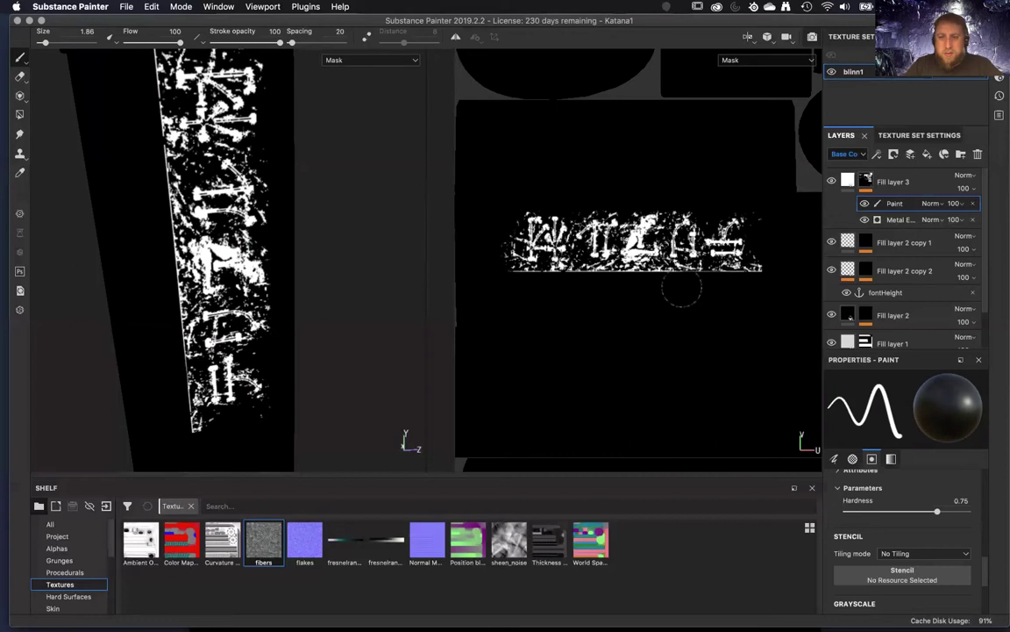
- Try to paint out the wear line along the first engraving's lower edge, and undo those strokes
left_click(758, 272)
mouse_move(754, 278)
left_mouse_down()
mouse_move(671, 264)
mouse_move(513, 263)
mouse_move(533, 287)
mouse_move(572, 292)
left_mouse_up()
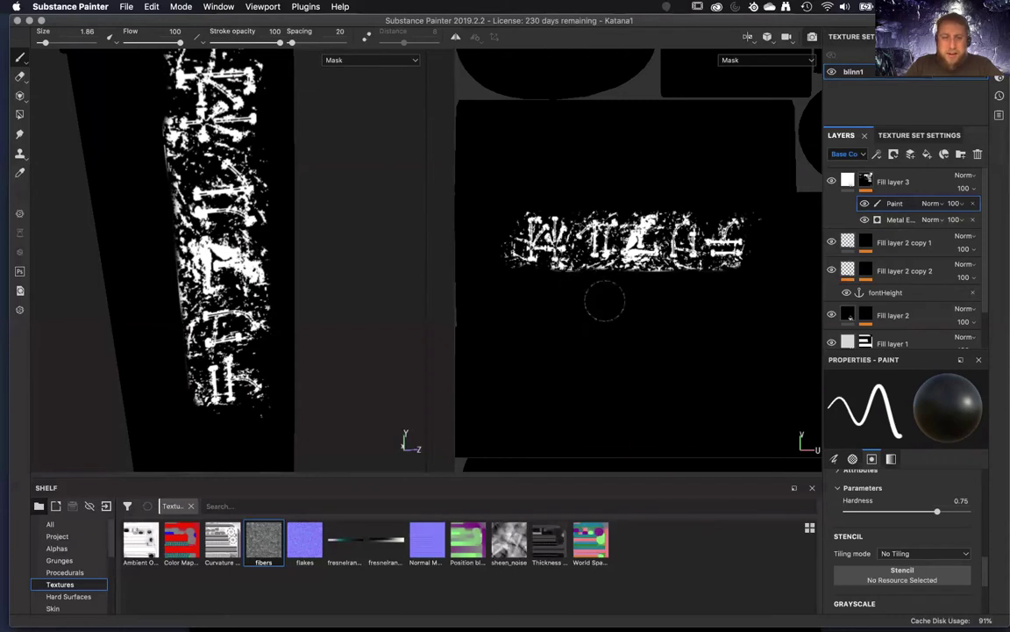
key("ctrl+z")
key("ctrl+z")
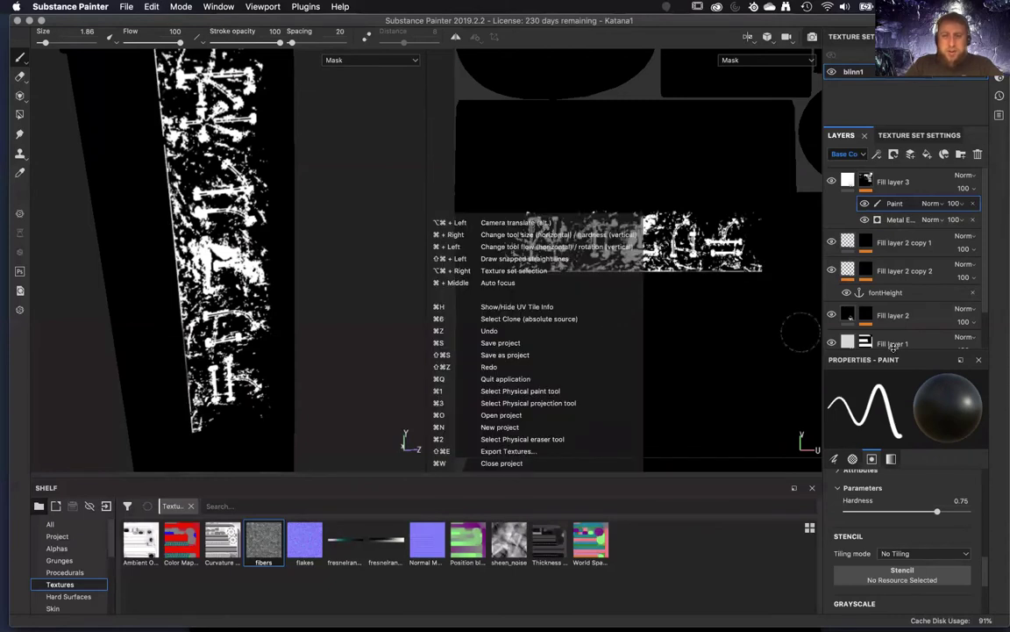
key("ctrl+z")
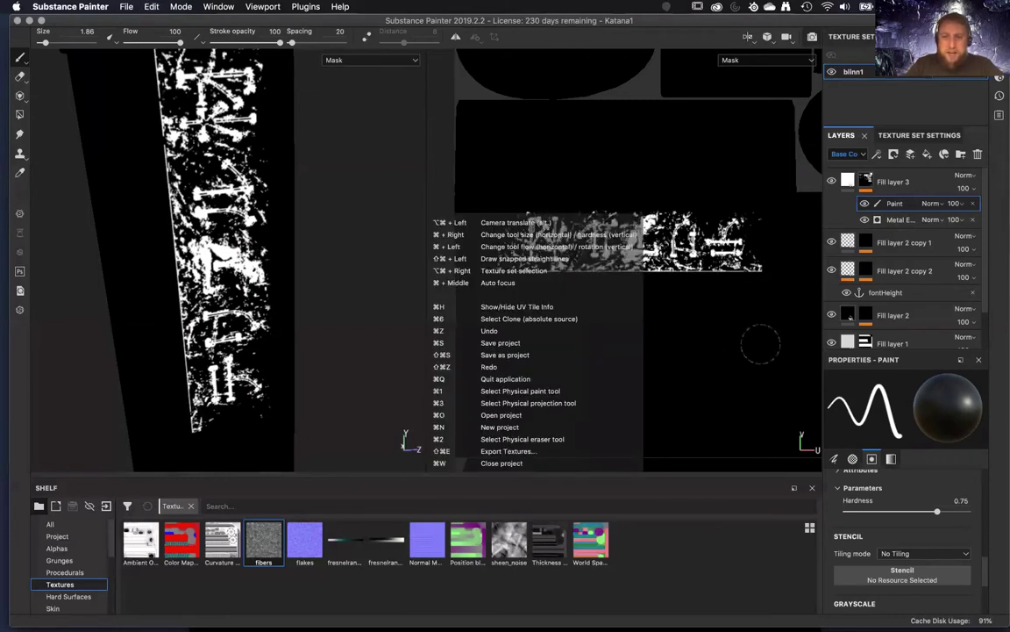
- Undo the brush strokes that painted out the wear above the first engraving and before its first character
key("ctrl+z")
key("super+z")
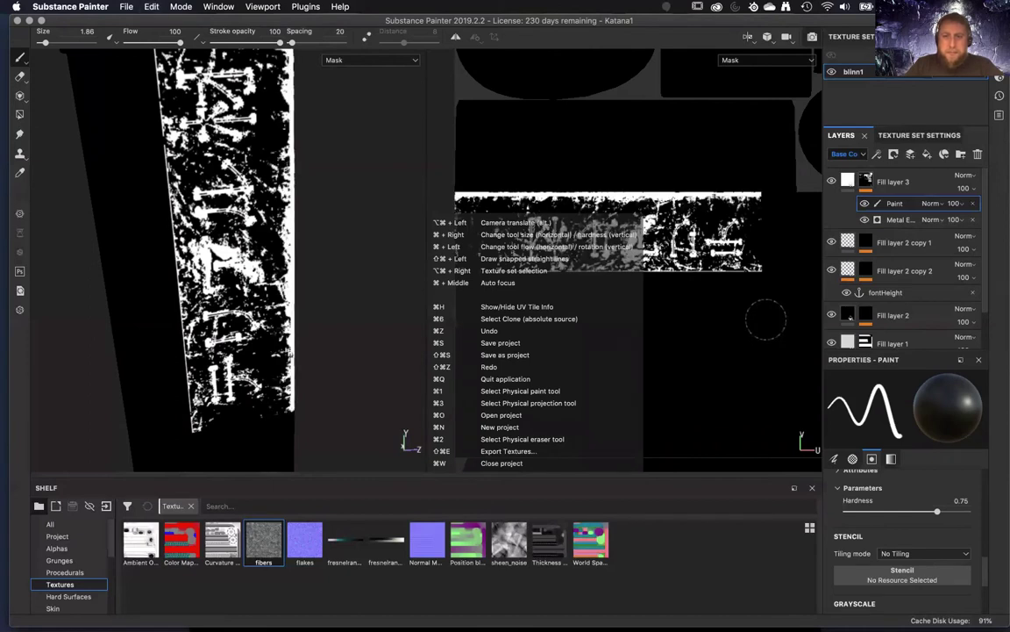
mouse_move(745, 332)
middle_mouse_down("alt")
mouse_move(749, 346)
mouse_move(735, 349)
middle_mouse_up("alt")
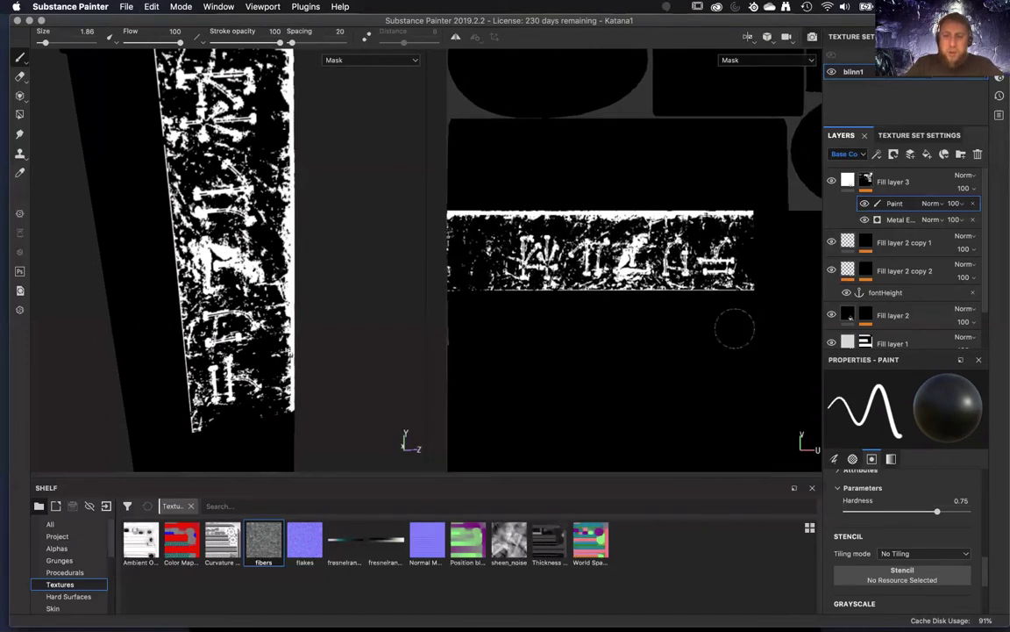
- Switch the mask-painting brush to the Dirt Splash preset
mouse_move(582, 337)
middle_mouse_down("alt")
mouse_move(551, 350)
mouse_move(636, 356)
middle_mouse_up("alt")
scroll(671, 400, "down", 1)
middle_click_drag(709, 392, 683, 387, "alt")
scroll(916, 541, "down", 2)
scroll(917, 541, "up", 4)
scroll(916, 541, "up", 1)
scroll(917, 542, "down", 1)
scroll(912, 544, "up", 1)
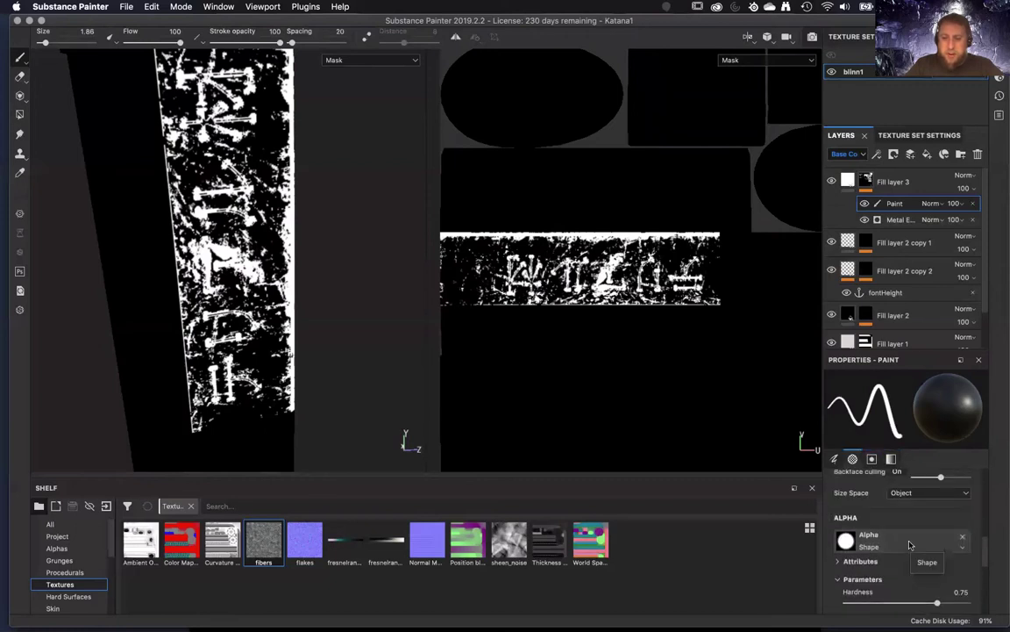
left_click(910, 546)
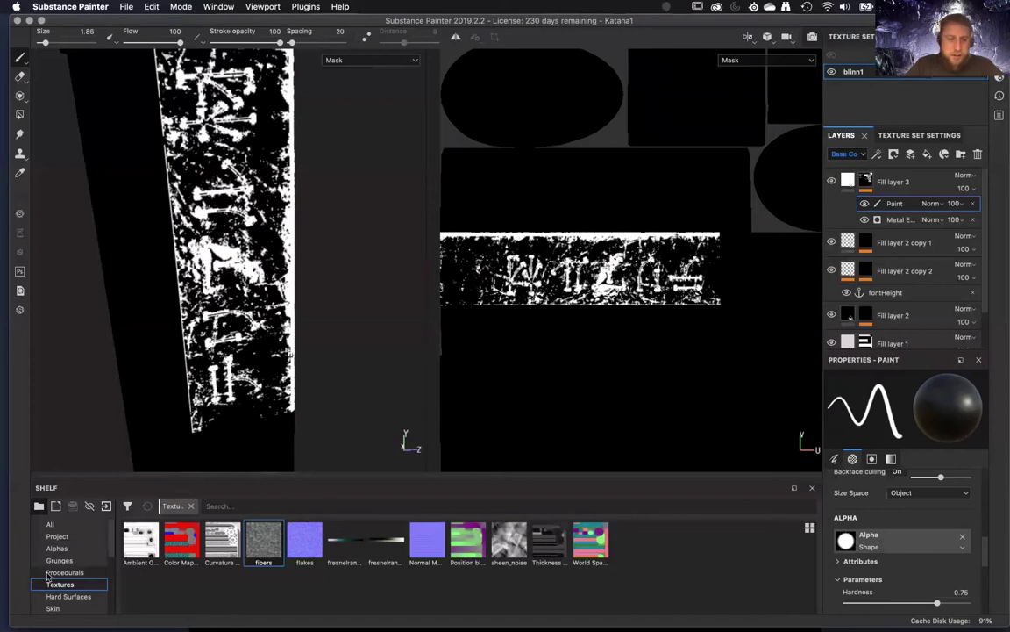
scroll(61, 553, "down", 3)
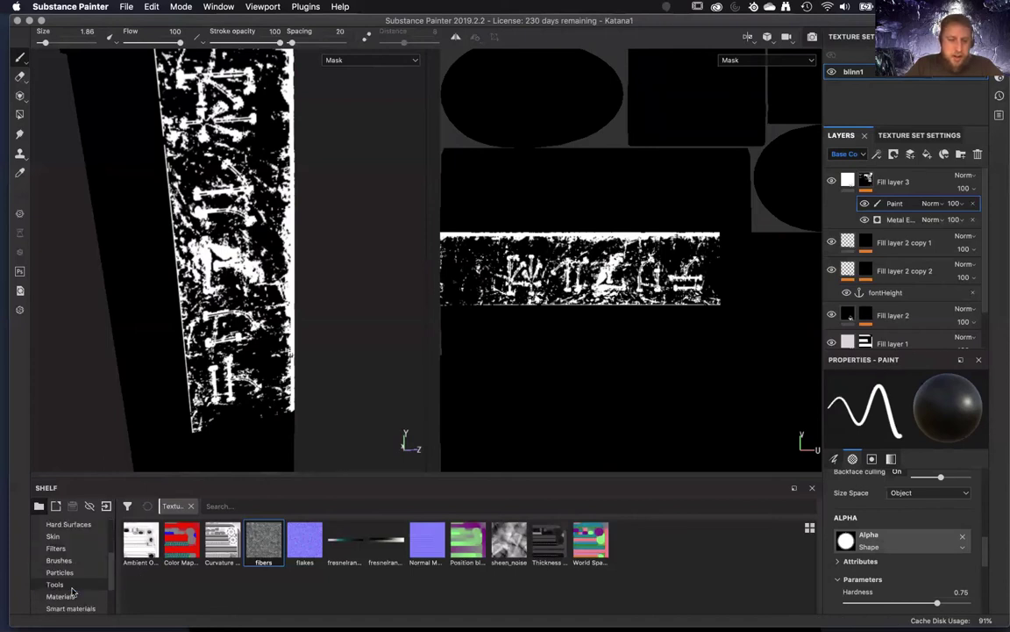
left_click(62, 562)
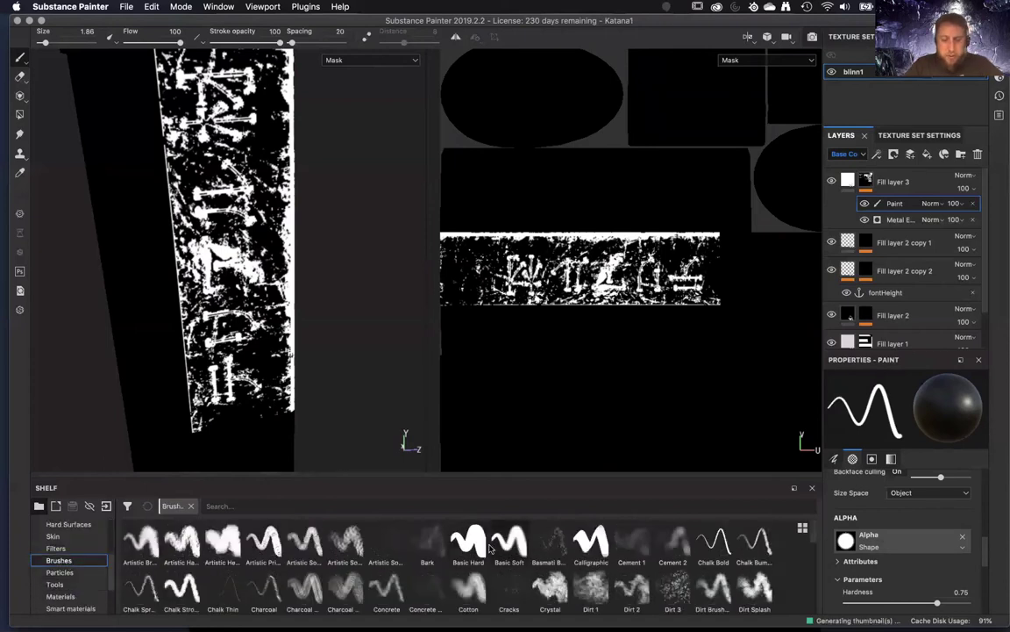
scroll(500, 548, "up", 2)
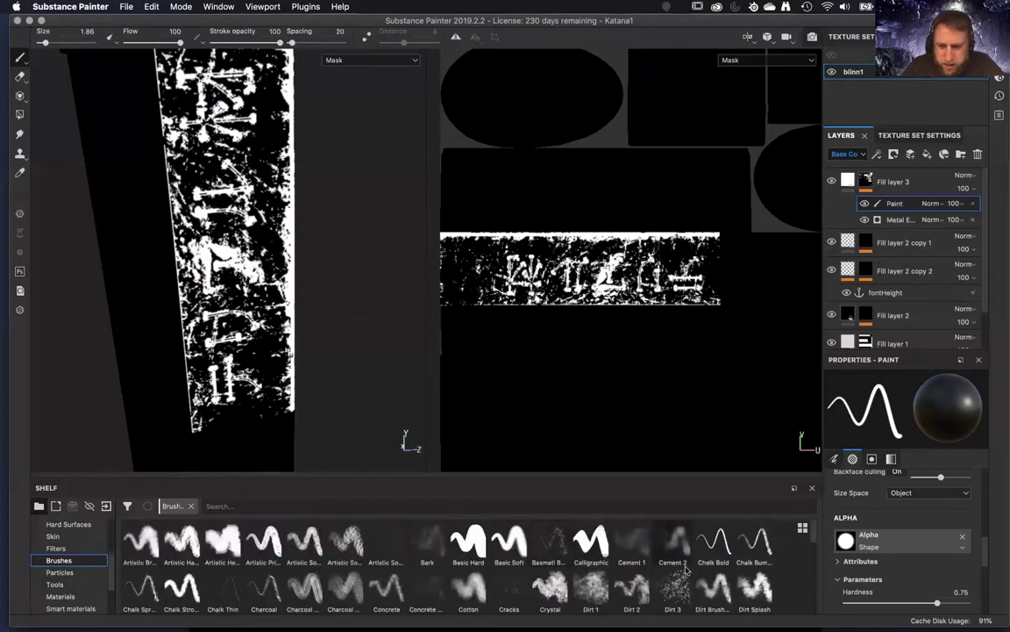
left_click(752, 592)
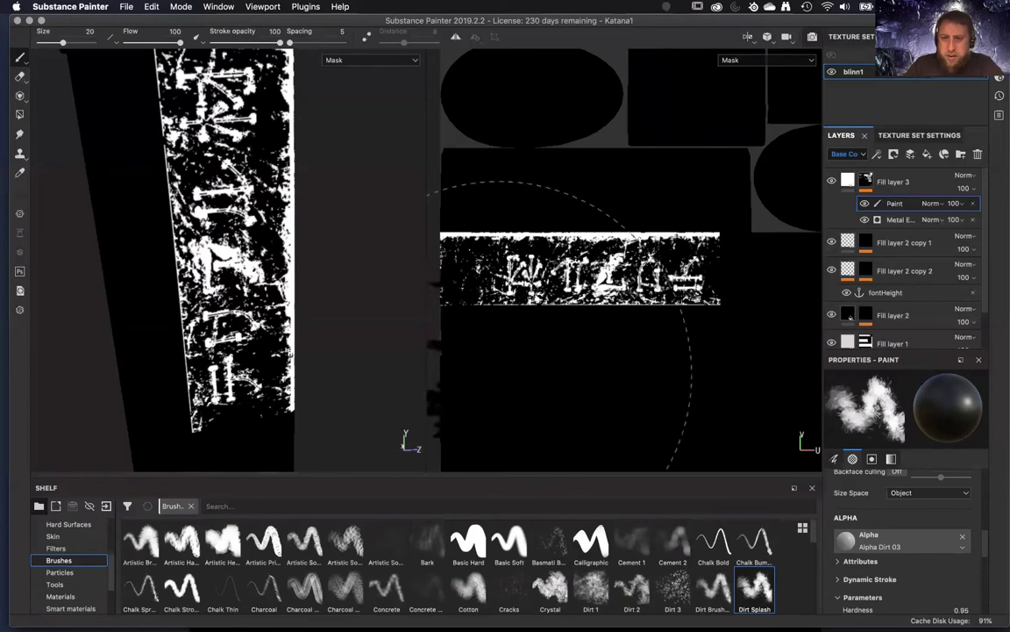
- Shrink the Dirt Splash brush to 3.49, reduce it further to 2.15, and paint out the wear along the first engraving's lower edge
right_click_drag(686, 305, 605, 304, "ctrl")
key("[")
key("[")
key("[")
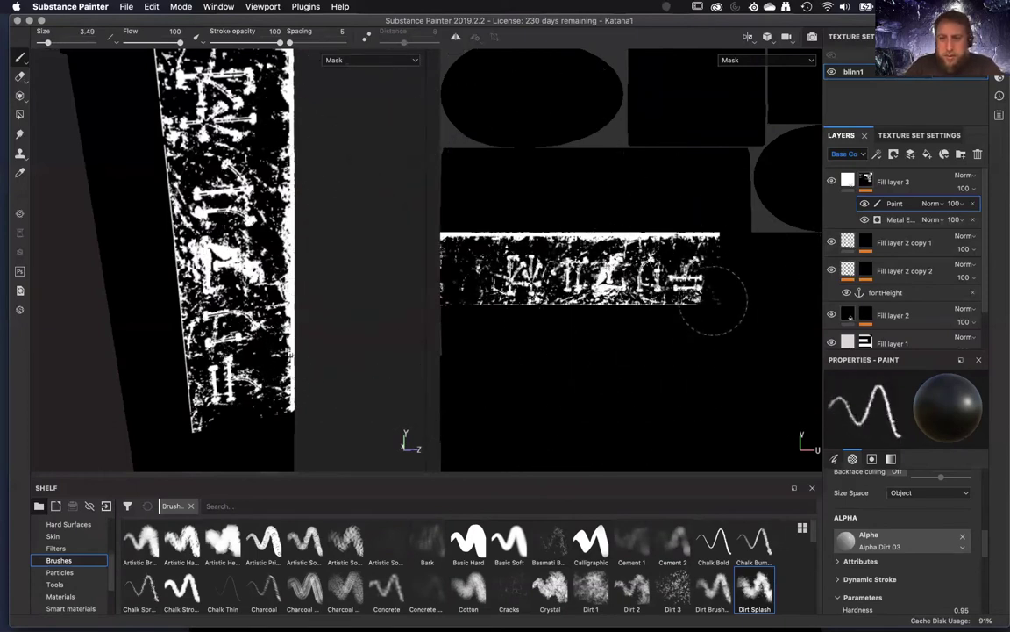
mouse_move(720, 301)
left_mouse_down()
mouse_move(534, 320)
mouse_move(469, 303)
mouse_move(539, 308)
left_mouse_up()
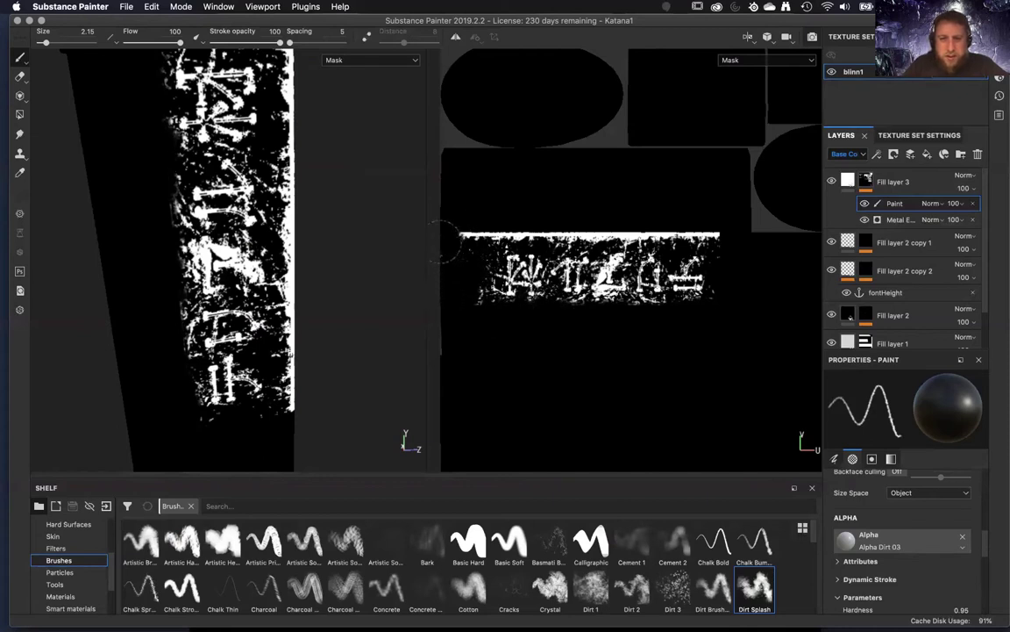
- Paint out the wear along the first engraving's upper edge and around the second set of engraved characters
mouse_move(448, 232)
left_mouse_down()
mouse_move(731, 233)
mouse_move(461, 221)
mouse_move(449, 235)
left_mouse_up()
mouse_move(558, 230)
left_mouse_down()
mouse_move(712, 226)
mouse_move(730, 235)
left_mouse_up()
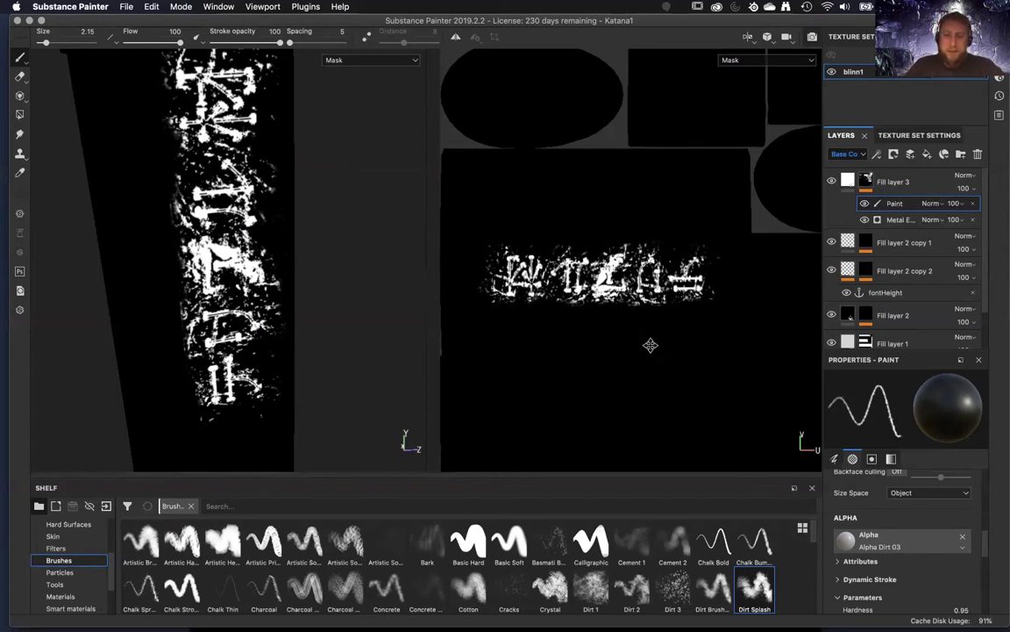
middle_click_drag(651, 345, 465, 244, "alt")
middle_click_drag(503, 287, 412, 290, "alt")
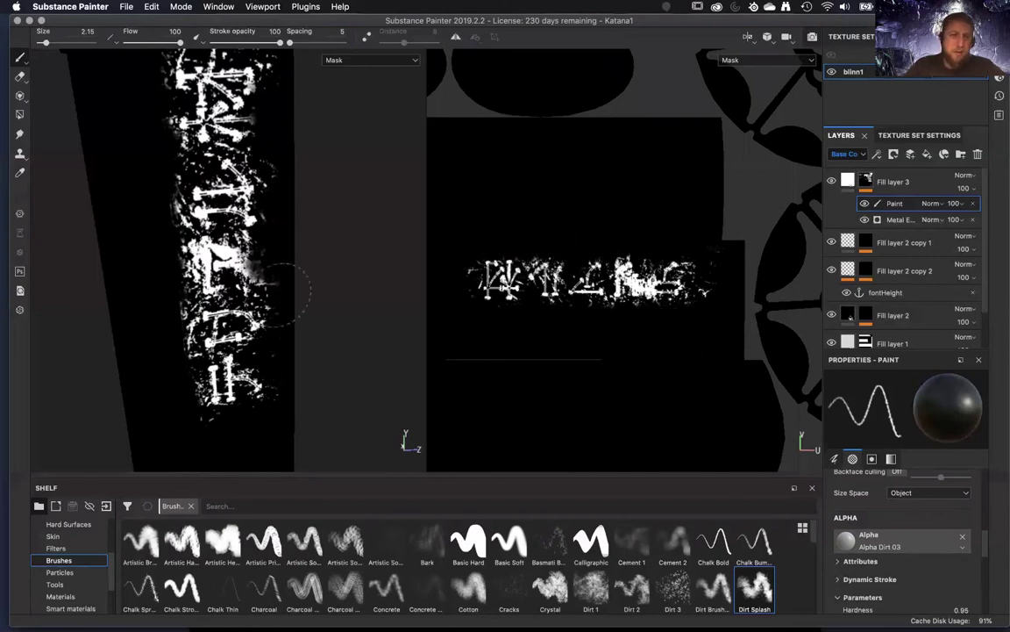
- Return from the mask view to the material view and rename Fill layer 3 as fontwear
left_click(848, 180)
left_click_drag(349, 338, 343, 281, "alt")
right_click_drag(344, 280, 336, 288, "alt")
middle_click_drag(336, 289, 321, 449, "alt")
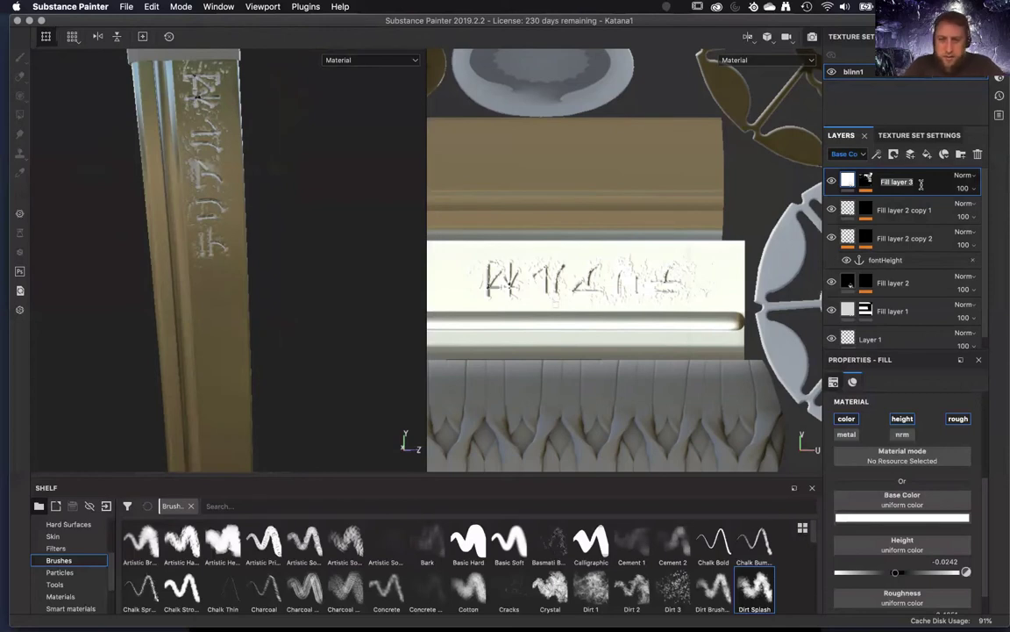
type("font")
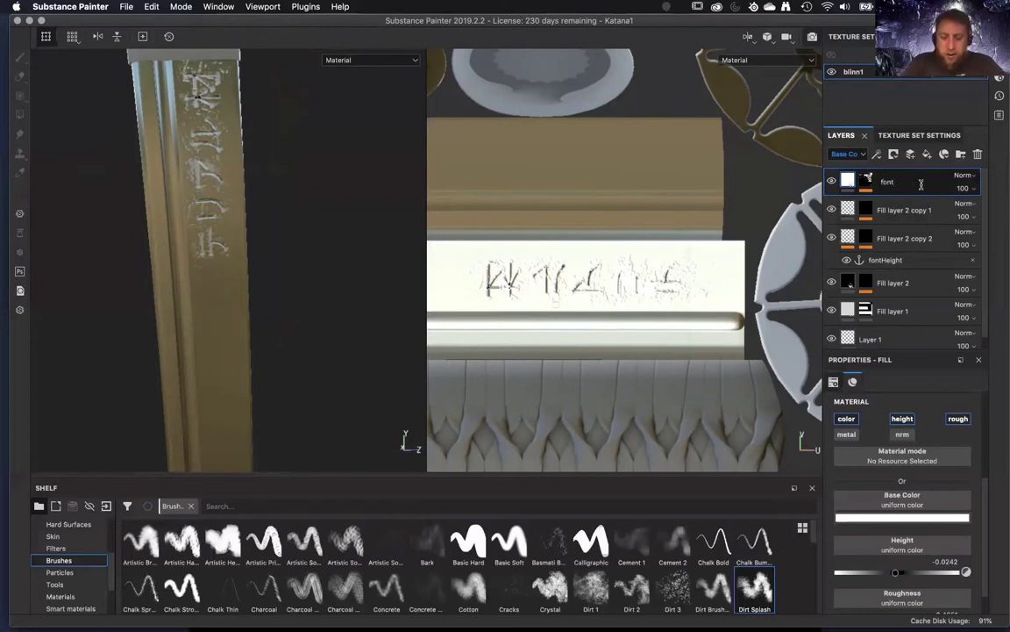
key("Return")
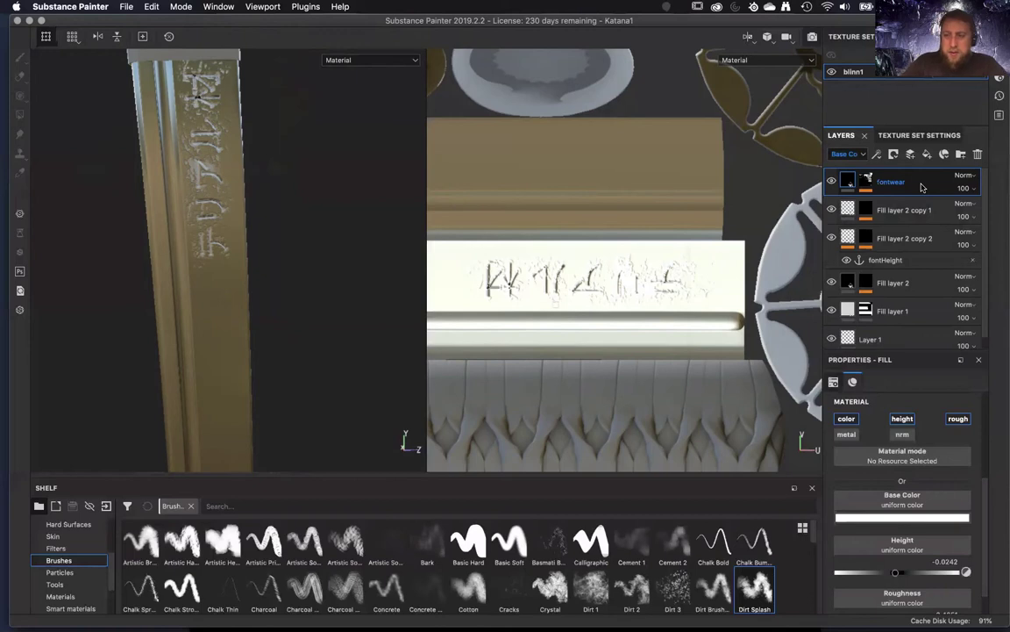
- View the mask of Fill layer 2 copy 1 and rename the layer as Fontcheck
left_click(866, 209)
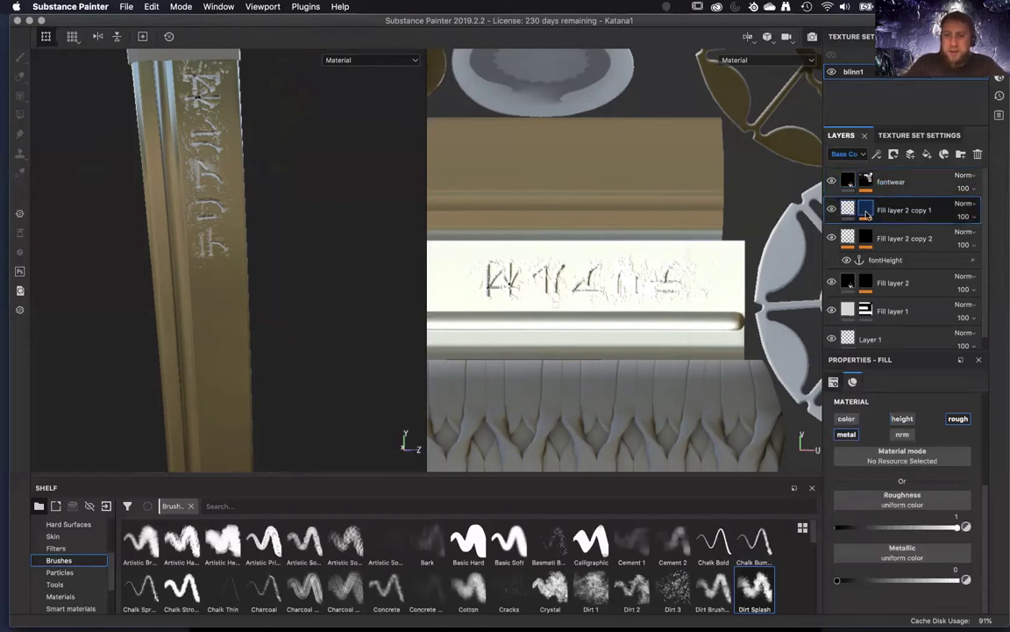
left_click(866, 214, "alt")
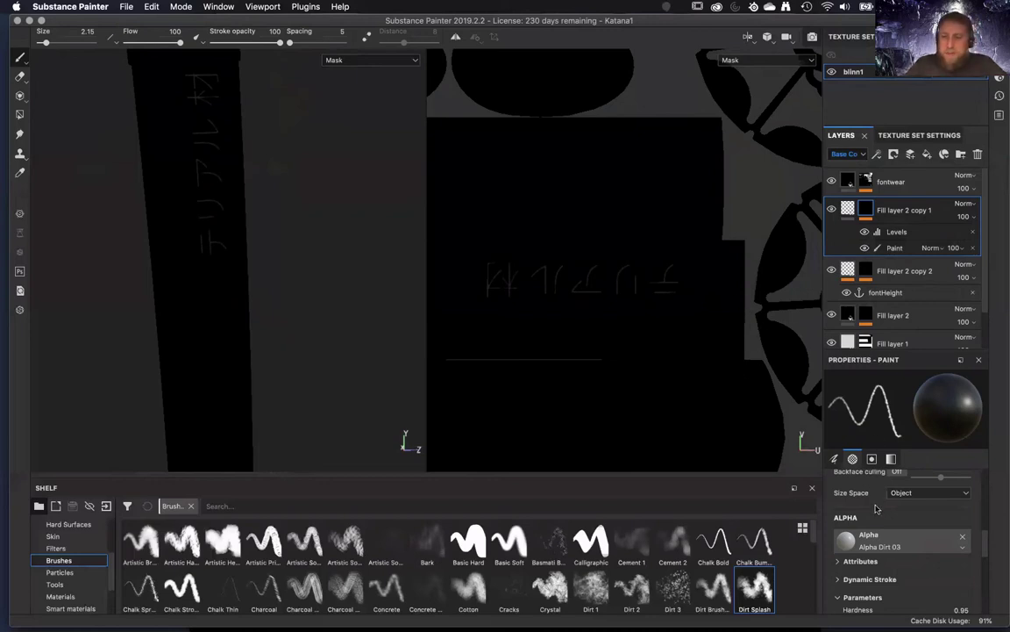
scroll(884, 511, "down", 2)
scroll(885, 511, "down", 2)
scroll(884, 511, "up", 8)
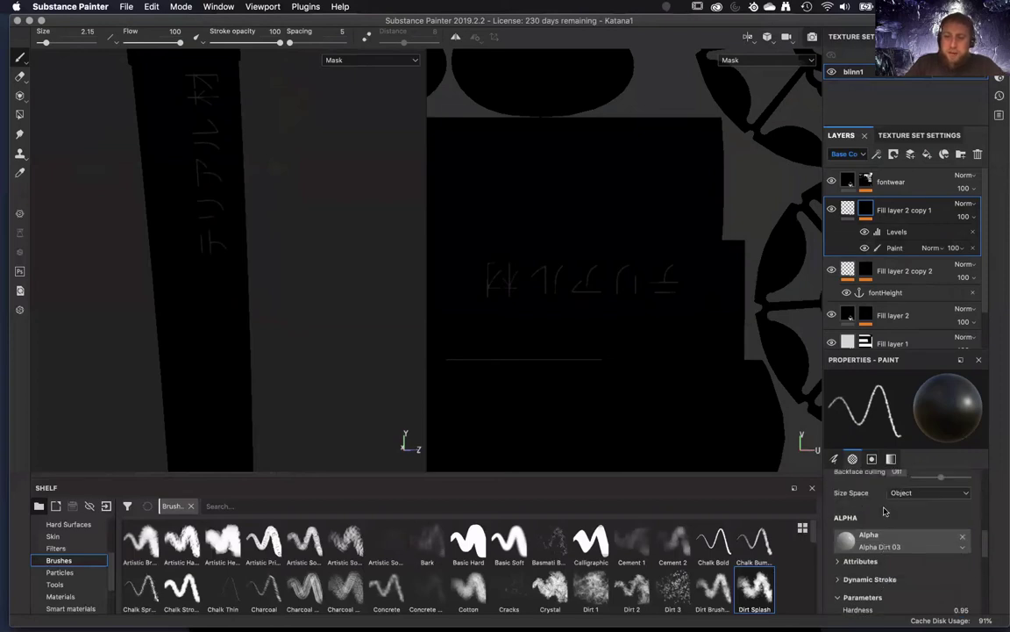
scroll(884, 510, "up", 2)
scroll(884, 511, "down", 8)
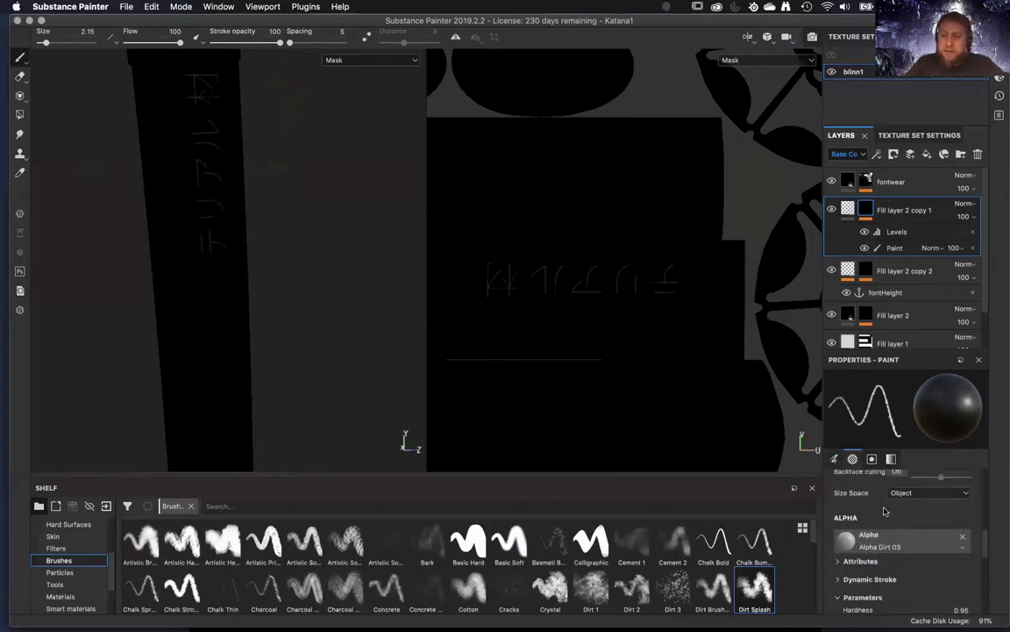
scroll(884, 511, "down", 2)
scroll(885, 511, "up", 6)
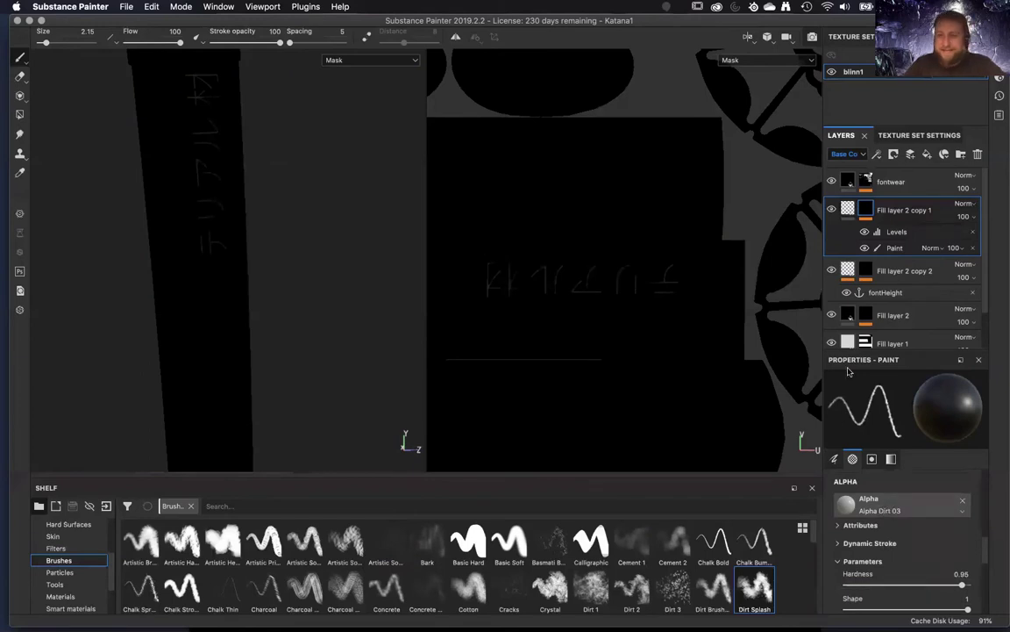
double_click(893, 213)
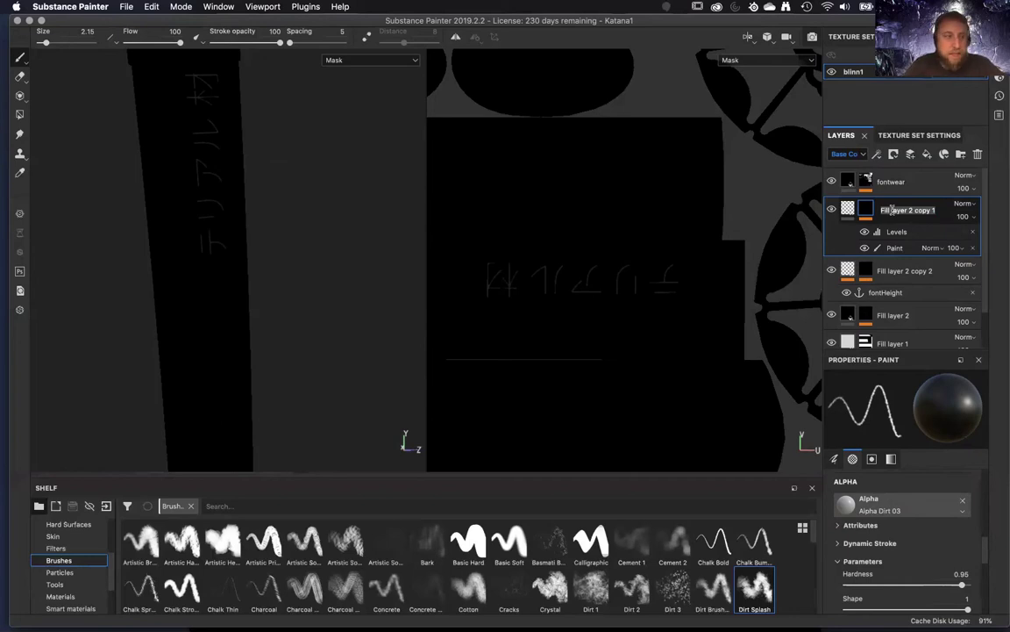
type("FontMe")
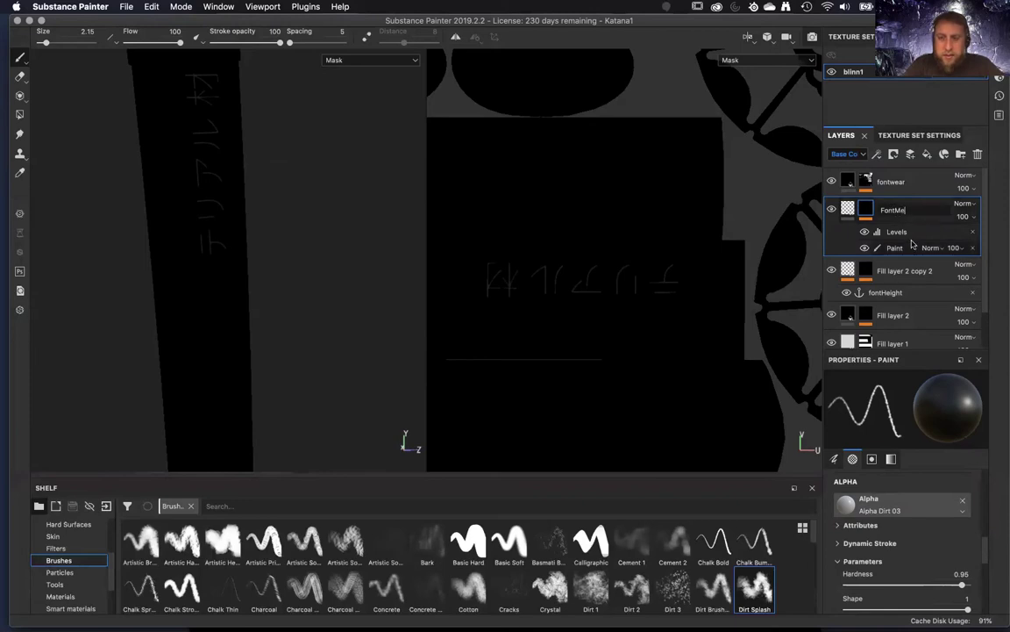
key("Return")
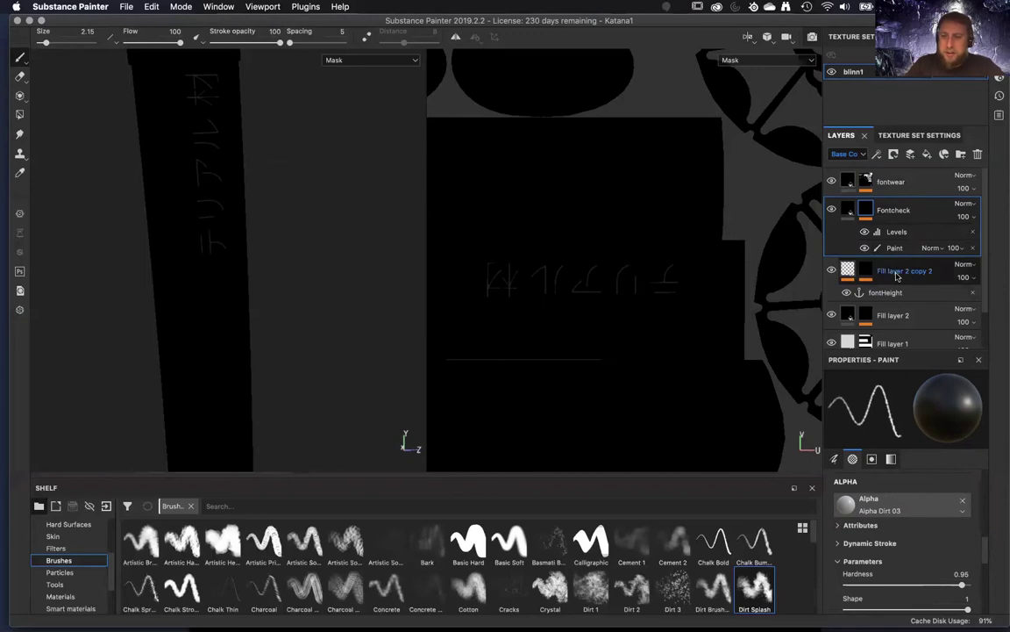
- View the mask of Fill layer 2 copy 2 and rename the layer as fontHeight
left_click(896, 273)
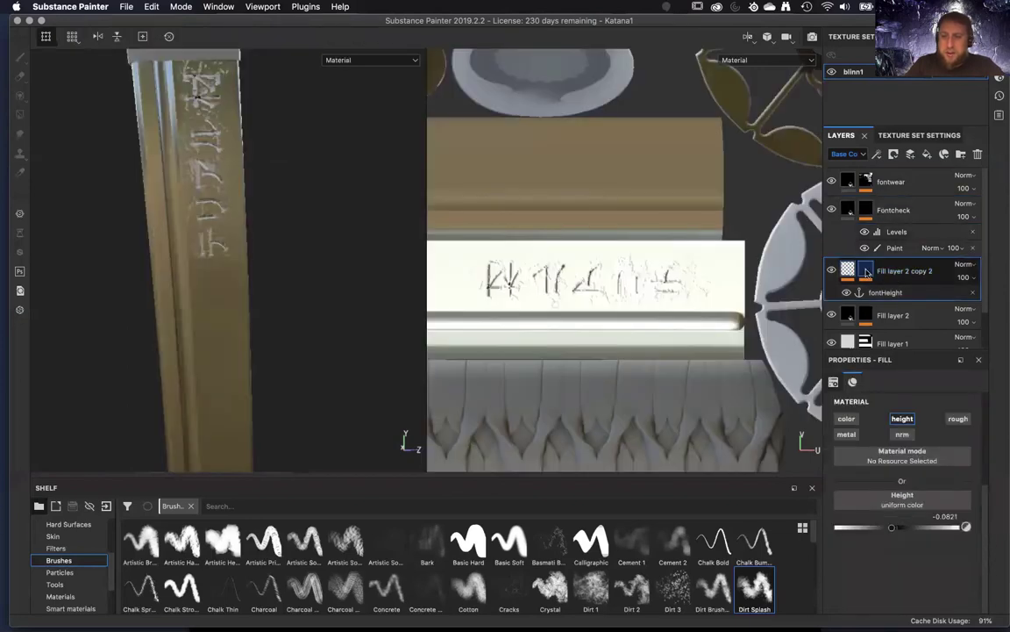
left_click(866, 271)
double_click(907, 272)
type("font")
key("Return")
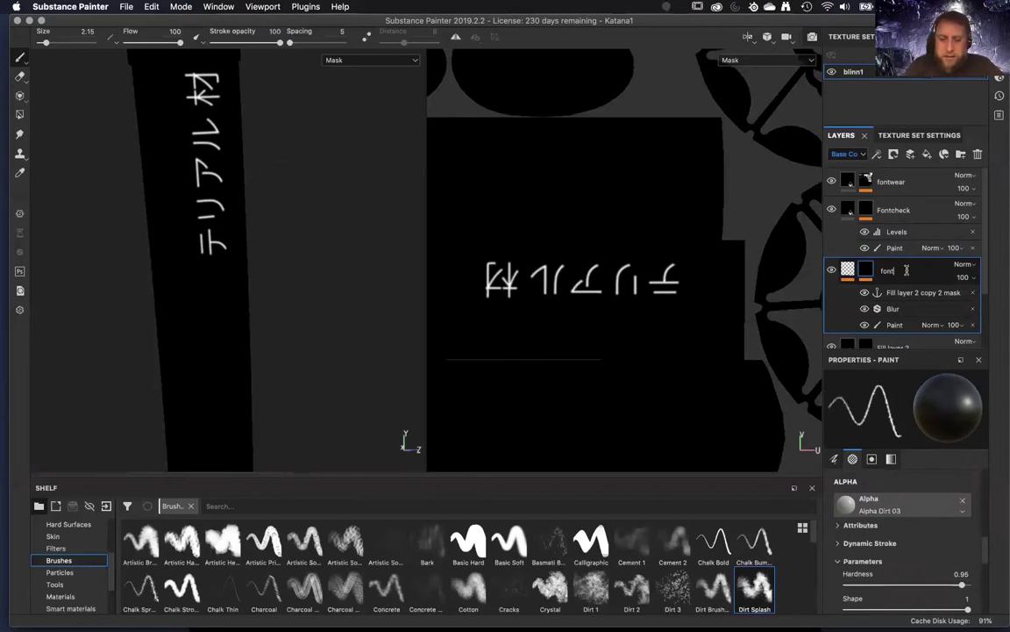
type("Height")
key("Return")
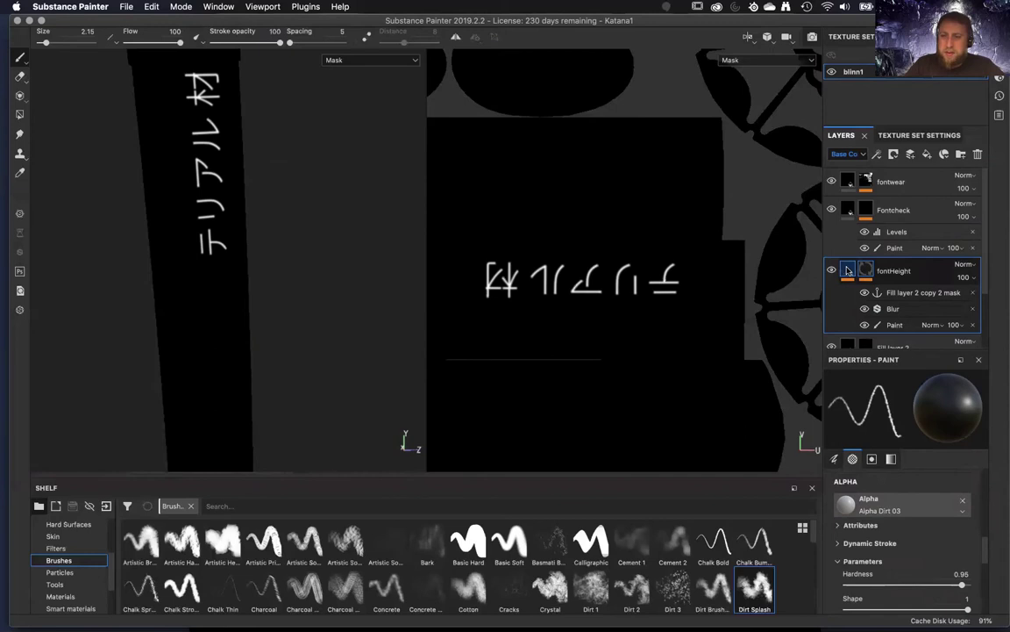
- Check Fill layer 2 by toggling its visibility and viewing its mask, and rename it as FontColor
left_click(845, 268)
scroll(868, 294, "down", 1)
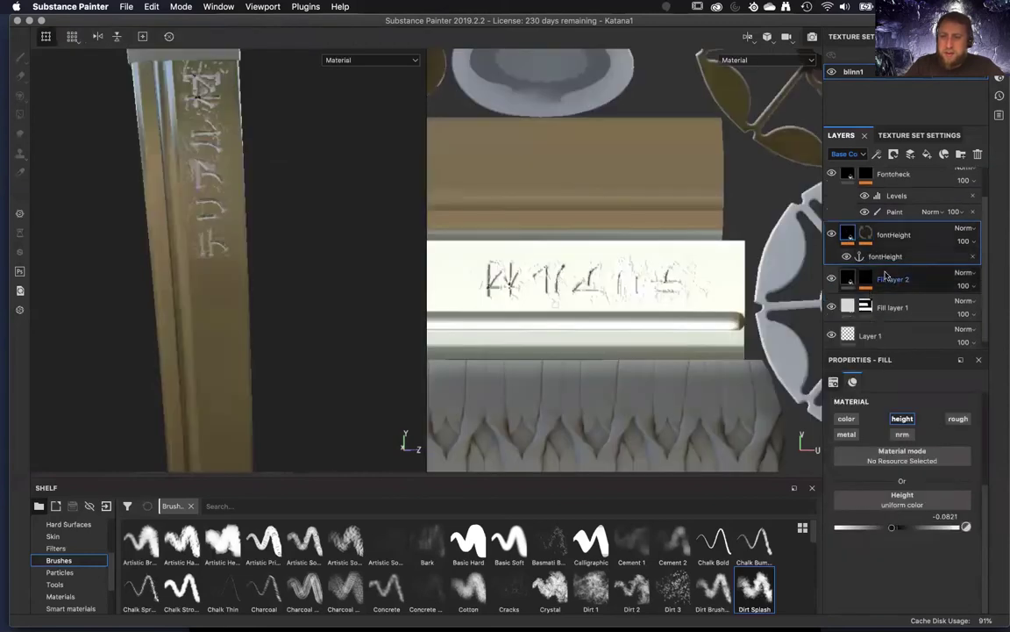
left_click(887, 274)
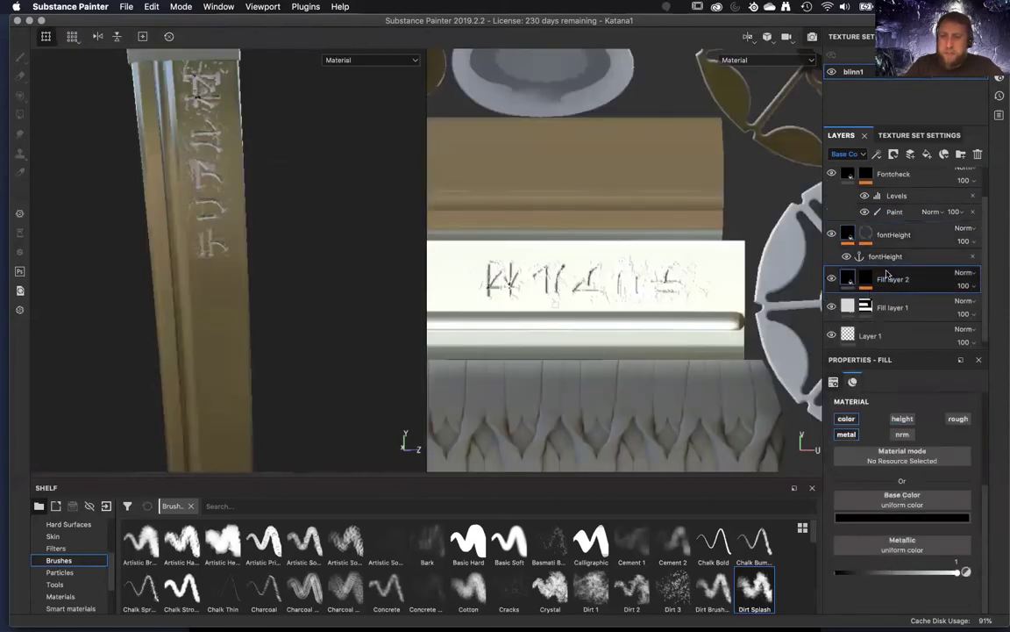
left_click(832, 279)
left_click(831, 279)
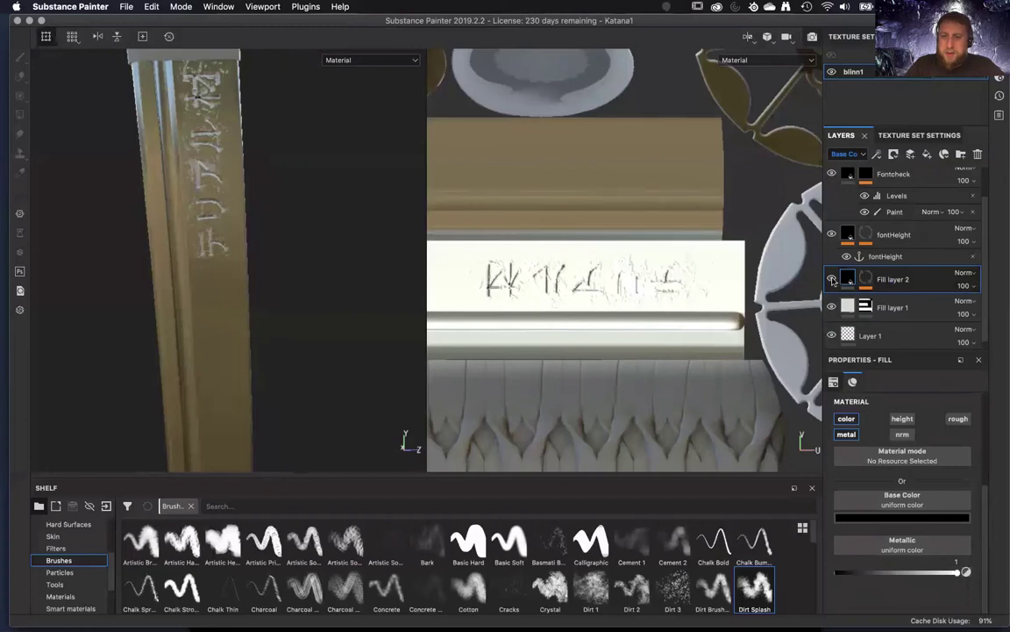
left_click(866, 279, "alt")
left_click(876, 280)
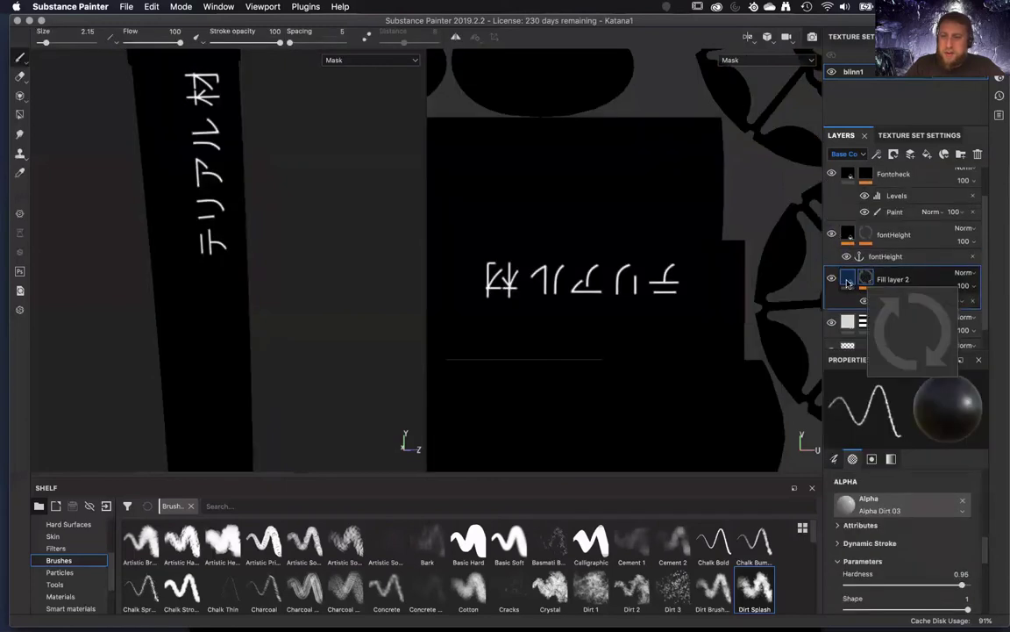
left_click(870, 280)
double_click(888, 283)
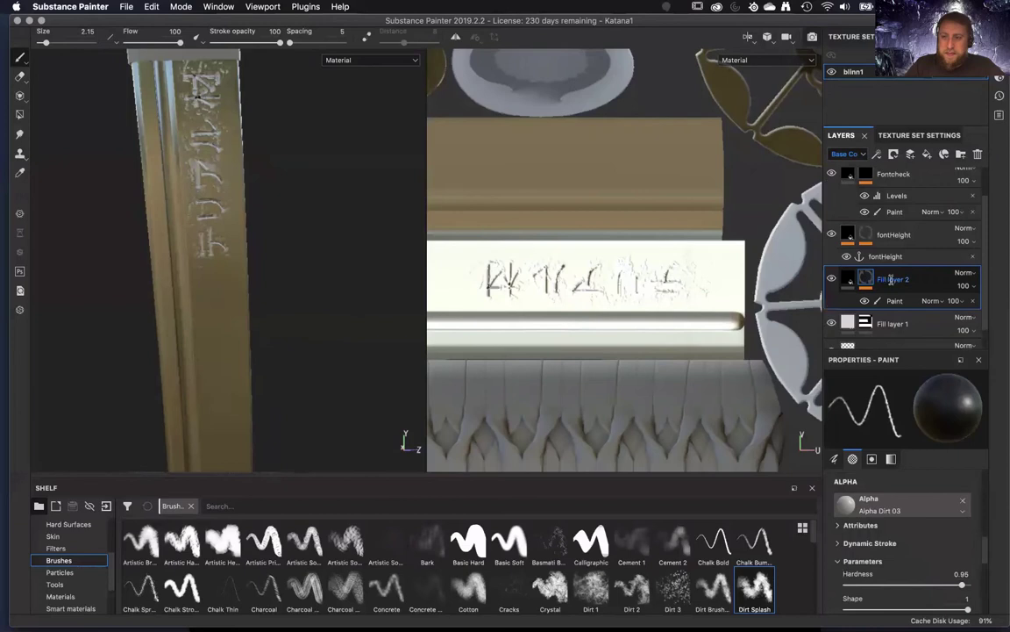
type("FontCo")
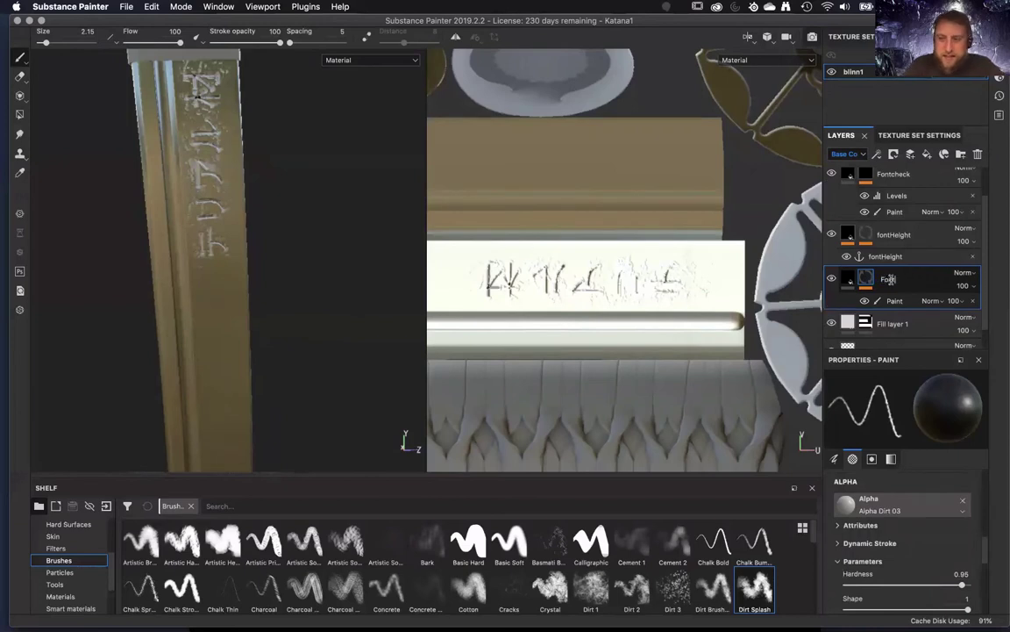
type("lor")
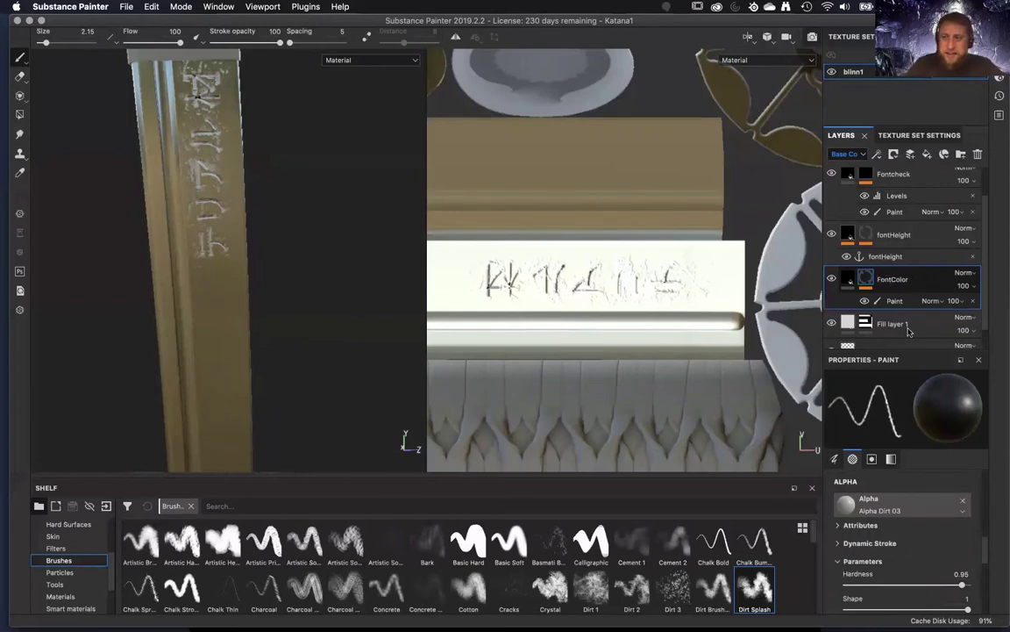
key("Return")
- Add a new folder above the fontwear layer at the top of the layer stack
scroll(903, 324, "up", 1)
scroll(903, 323, "up", 1)
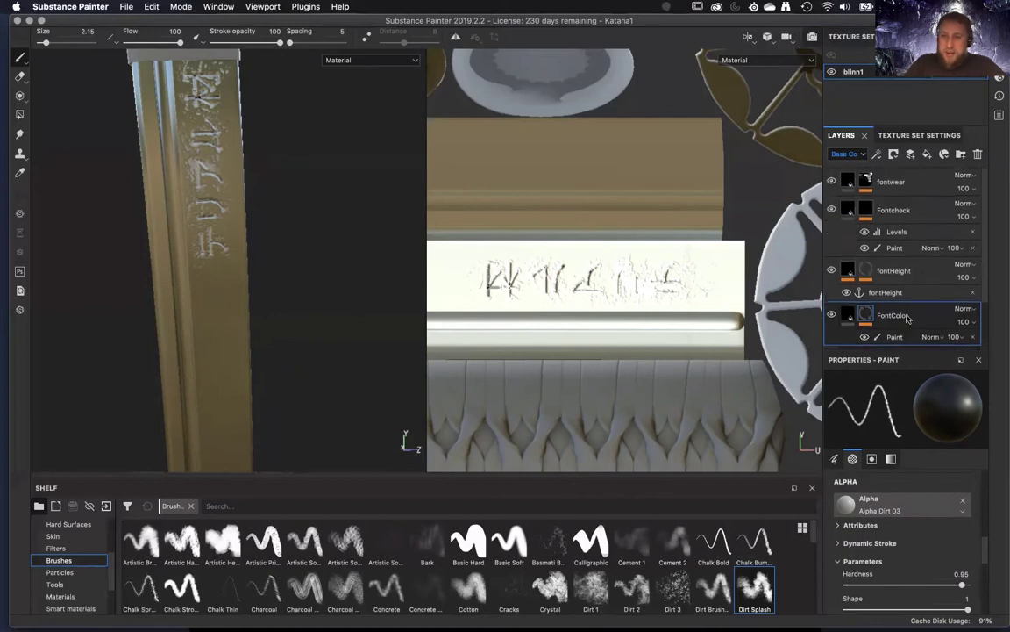
left_click(929, 180)
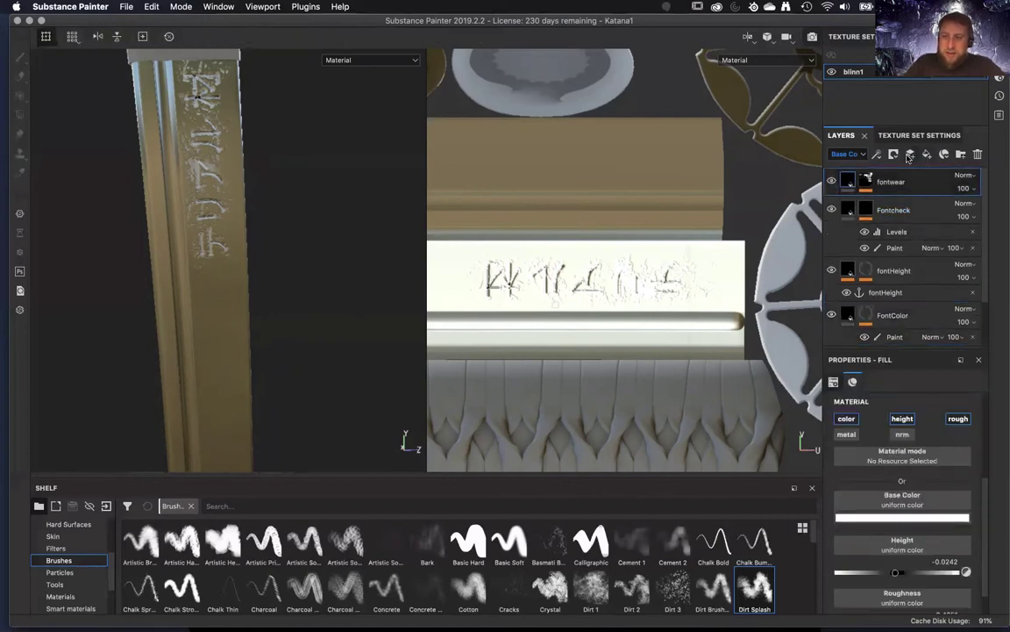
left_click(909, 156)
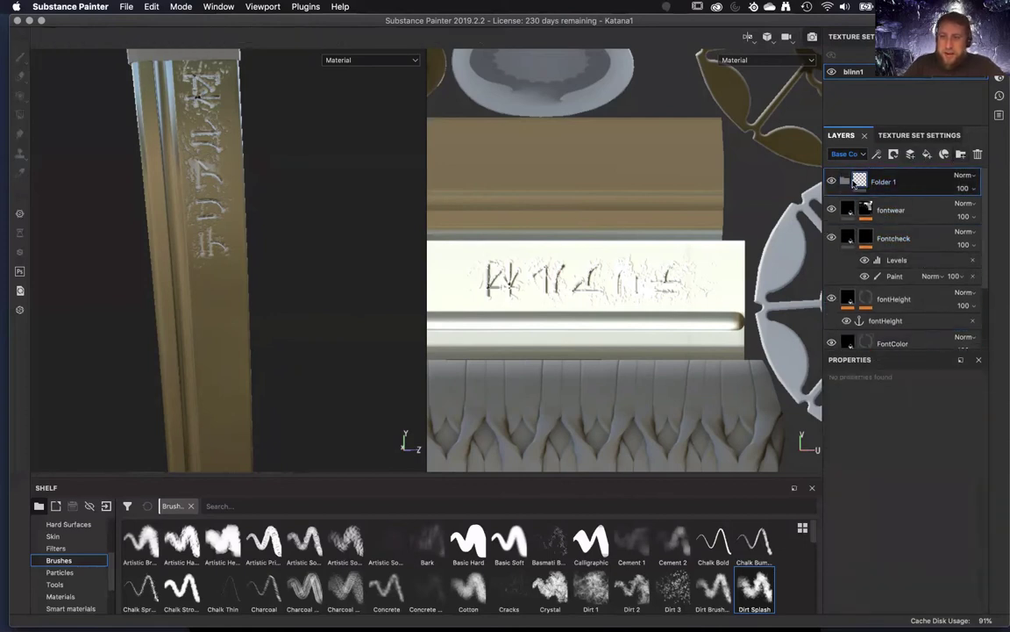
- Move the fontwear, Fontcheck, fontHeight and FontColor layers into Folder 1 and collapse the folder
left_click(900, 208)
scroll(926, 246, "down", 2)
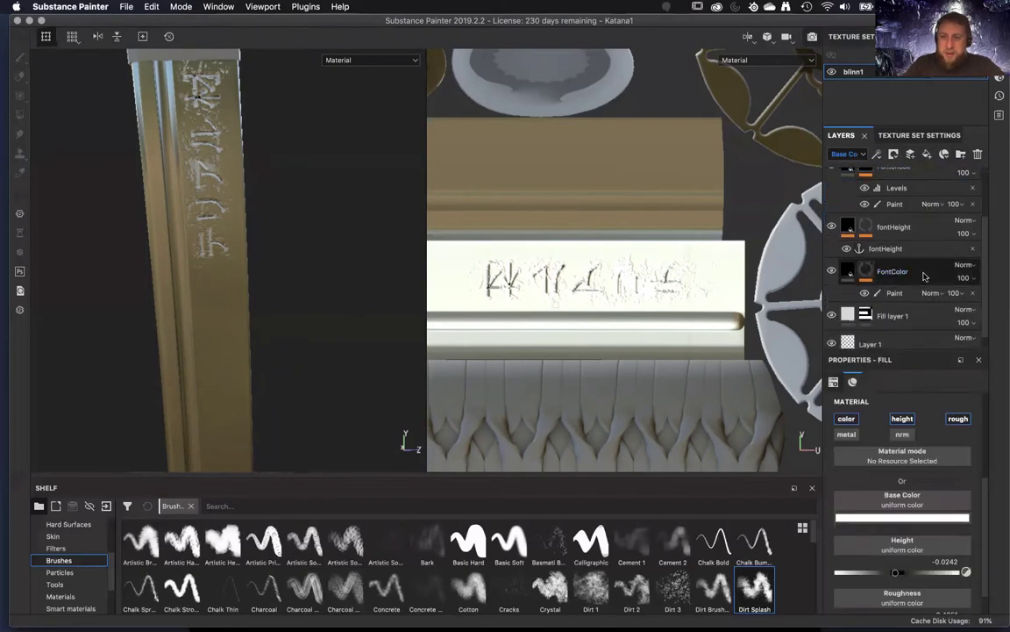
left_click(925, 273, "shift")
scroll(925, 271, "up", 2)
left_click_drag(911, 209, 913, 181)
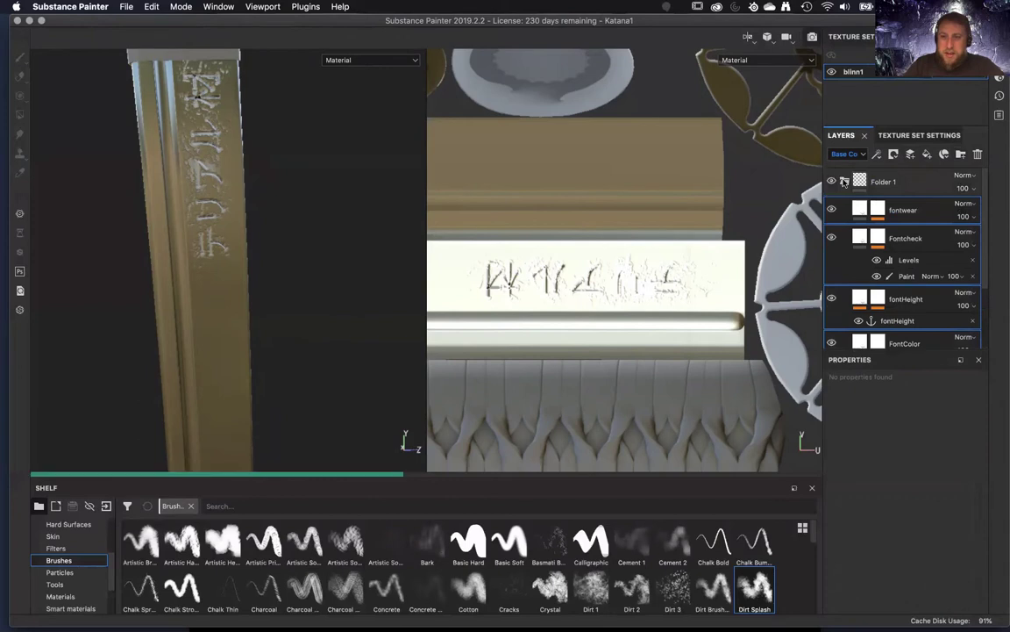
left_click(844, 182)
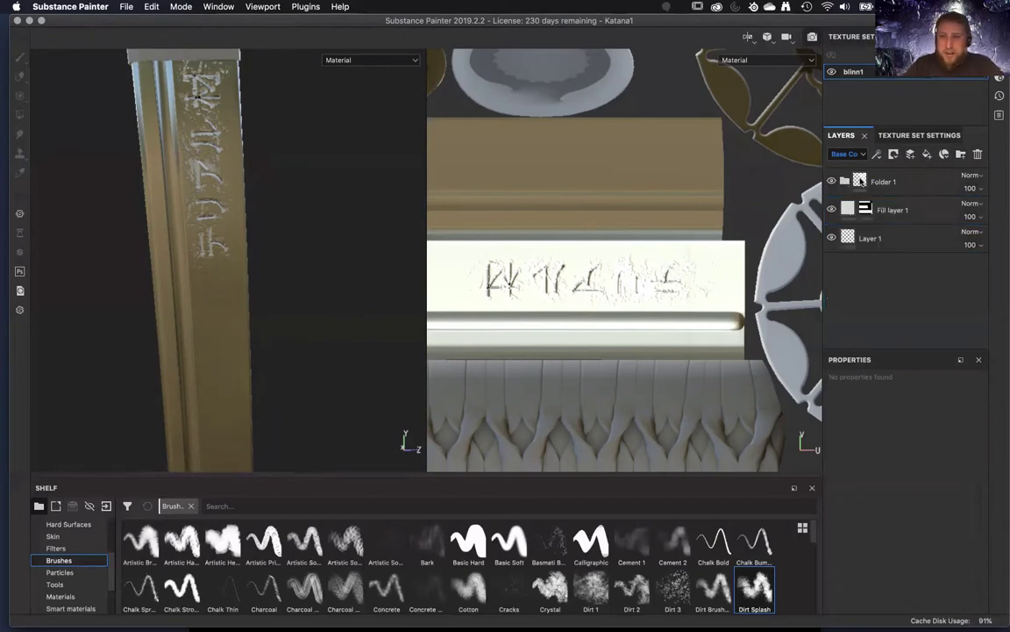
- Review Folder 1's mask options and contents, and inspect the engraved characters in the 3D and 2D views
left_click(861, 181)
right_click_drag(318, 322, 325, 298, "alt")
right_click(921, 184)
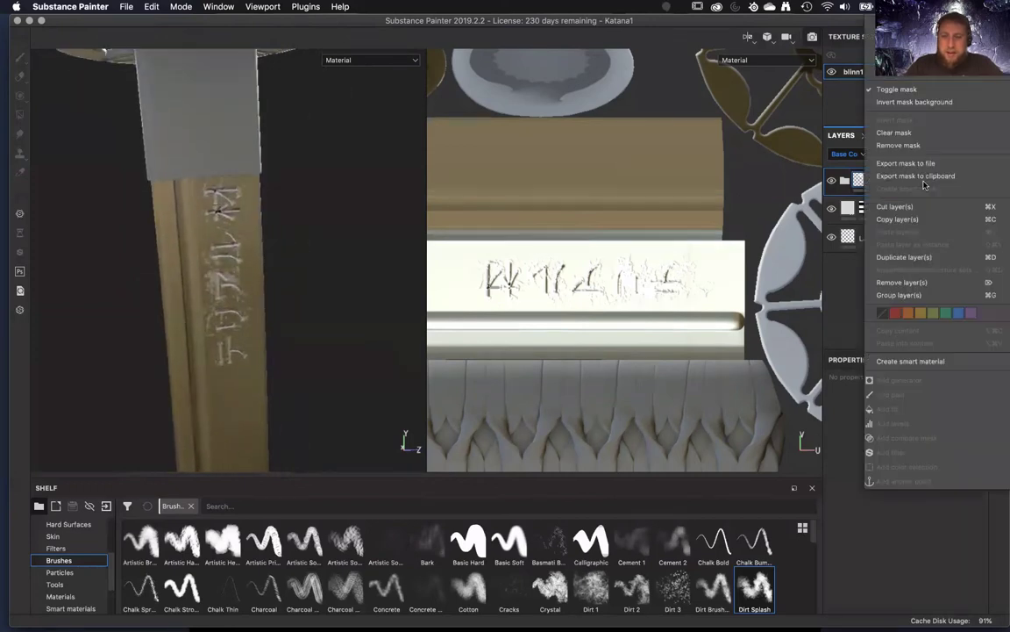
left_click(844, 186)
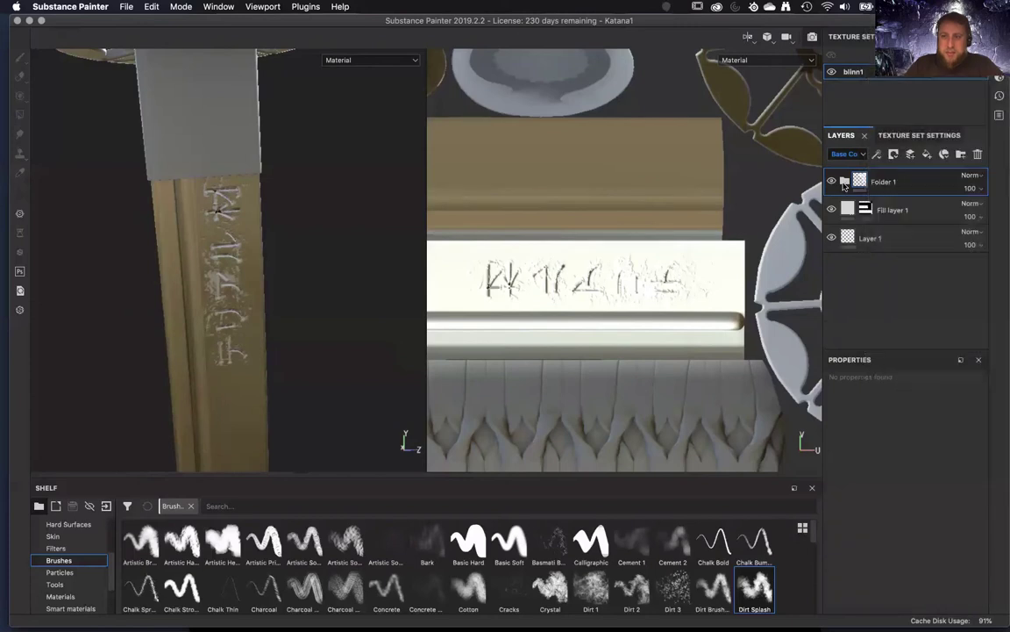
left_click(844, 182)
left_click(844, 182)
left_click(845, 182)
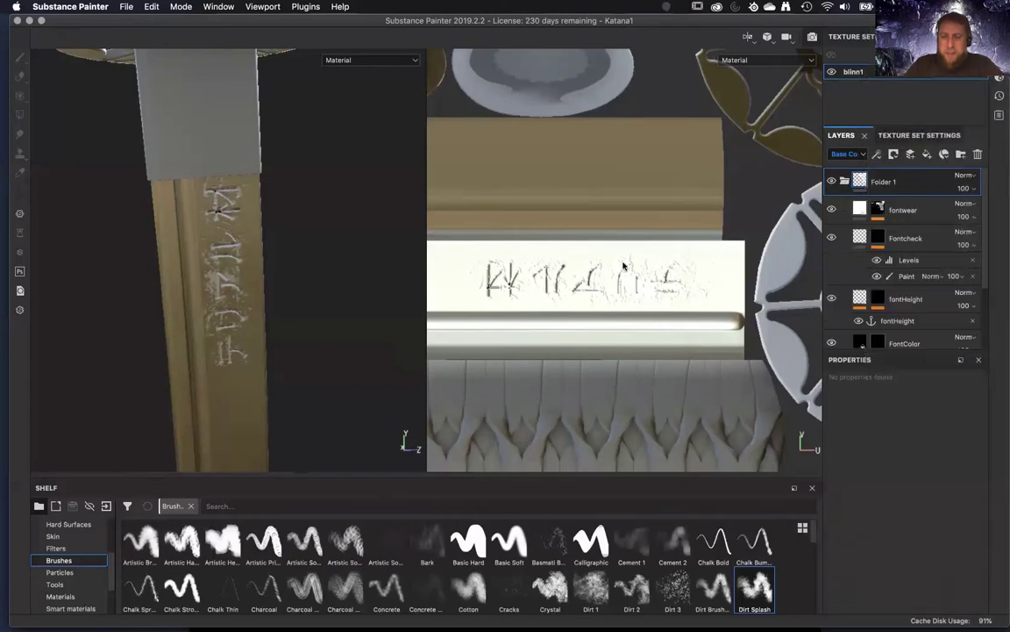
right_click_drag(616, 214, 587, 214, "alt")
middle_click_drag(586, 214, 617, 207, "alt")
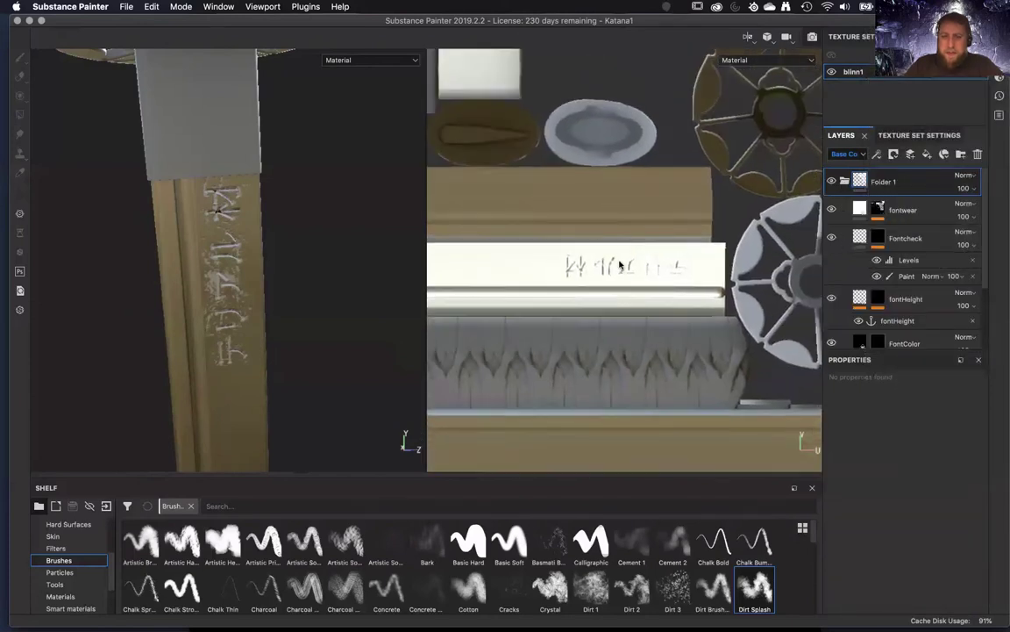
left_click(607, 270)
right_click(910, 182)
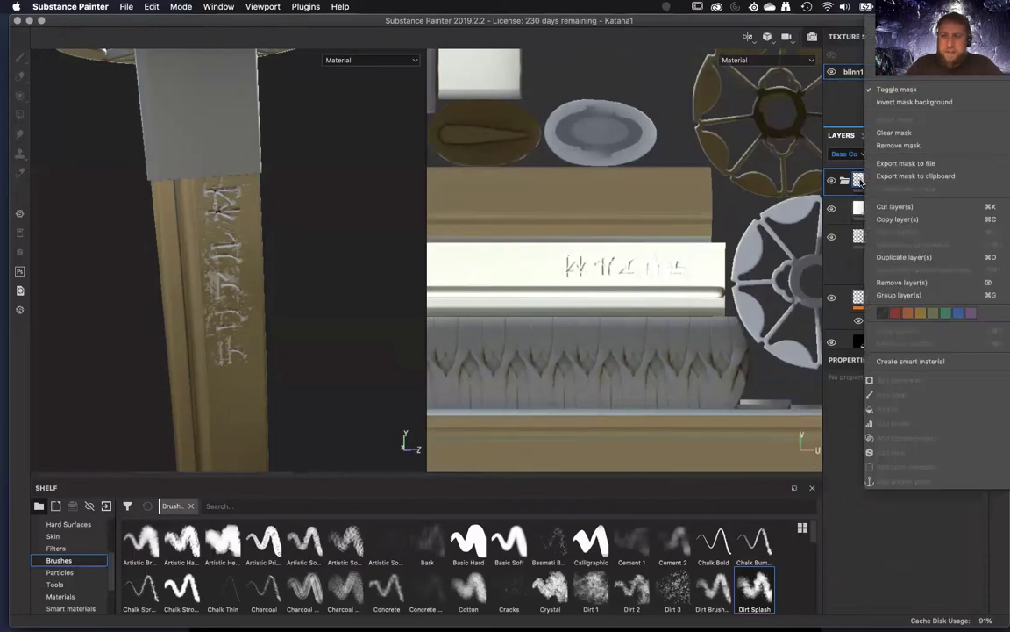
left_click(857, 182)
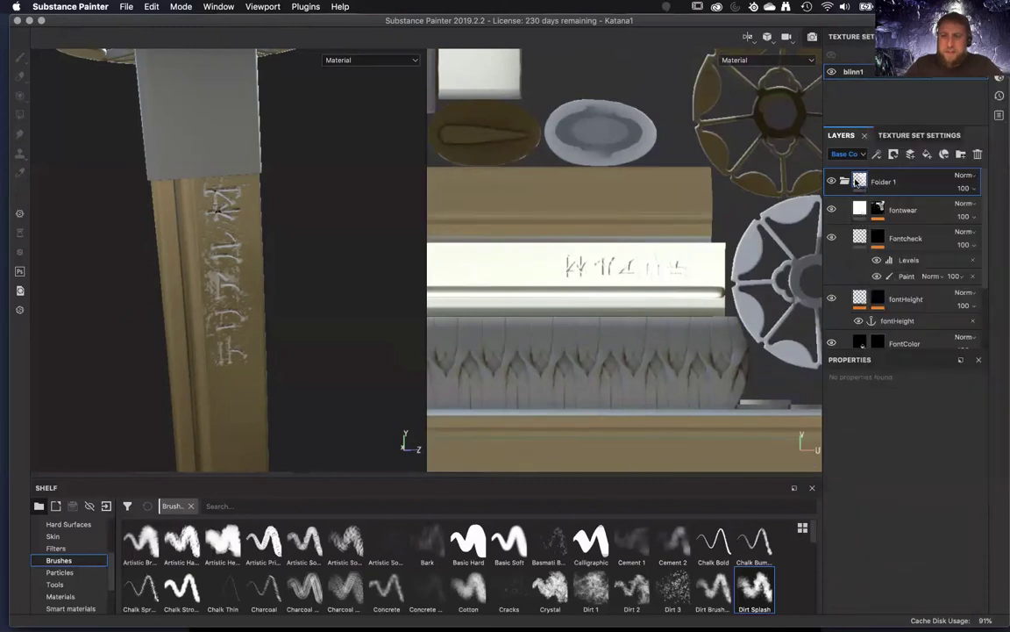
right_click(917, 177)
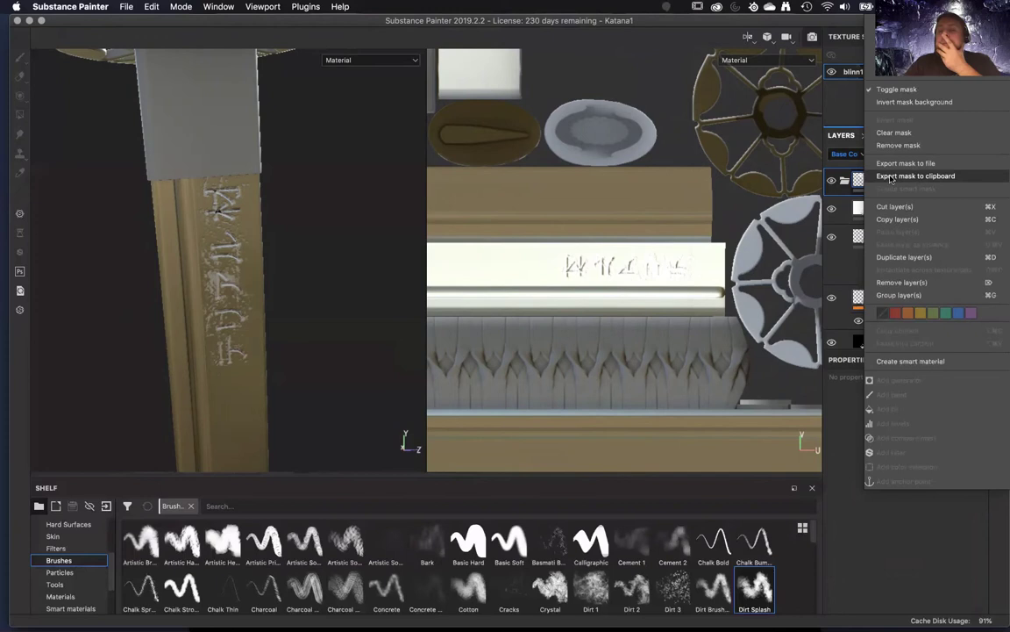
left_click(890, 176)
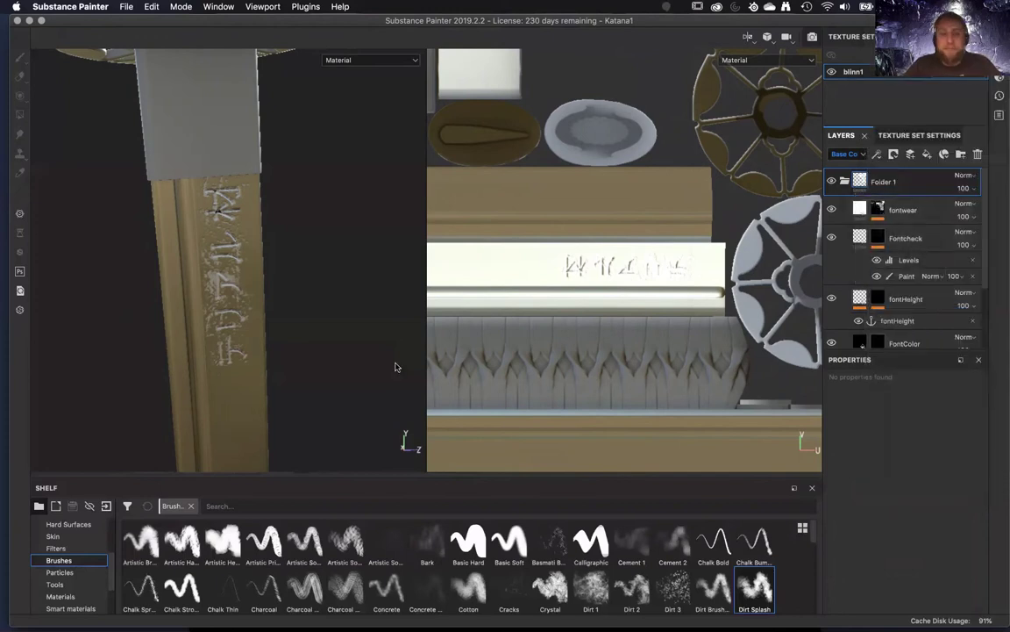
left_click_drag(338, 357, 315, 368, "alt")
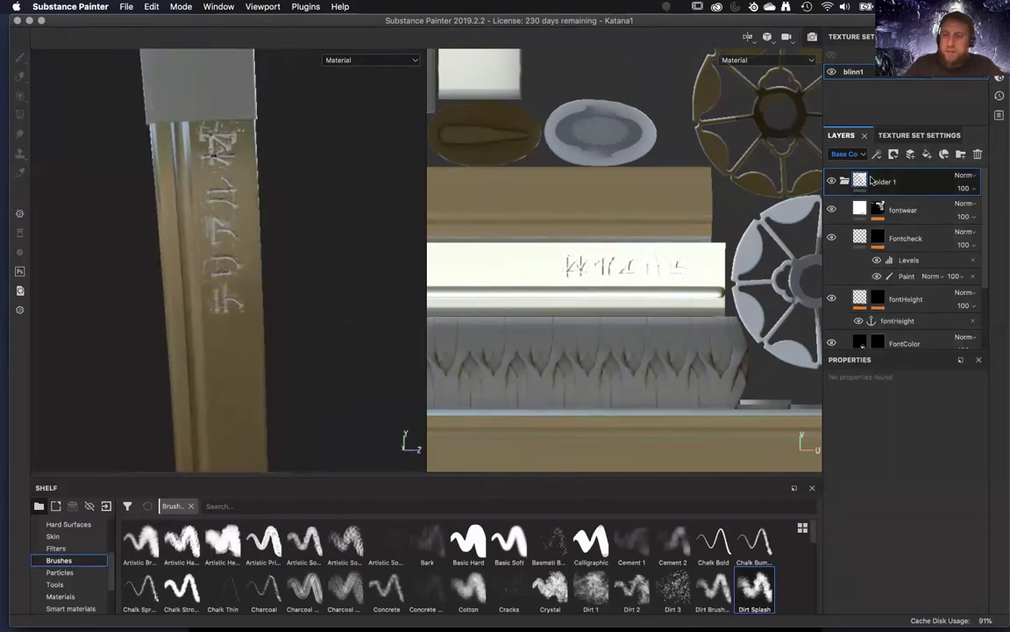
double_click(925, 182)
left_click(844, 182)
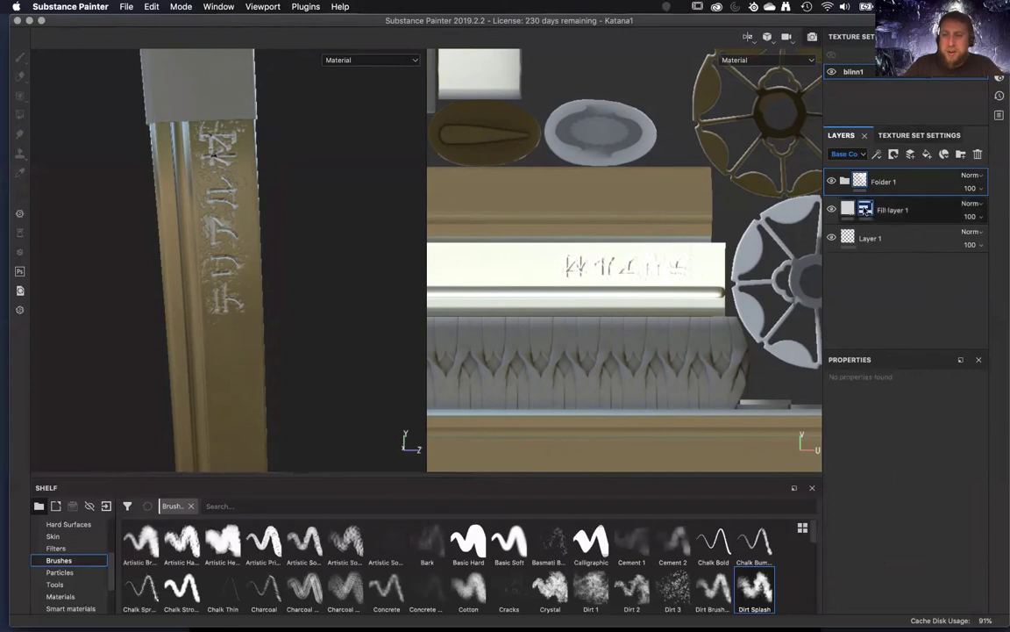
- Check the fill and mask of Fill layer 1 against the blade and rename the layer as BladeBase
left_click(878, 210)
left_click(846, 211)
left_click(865, 209, "alt")
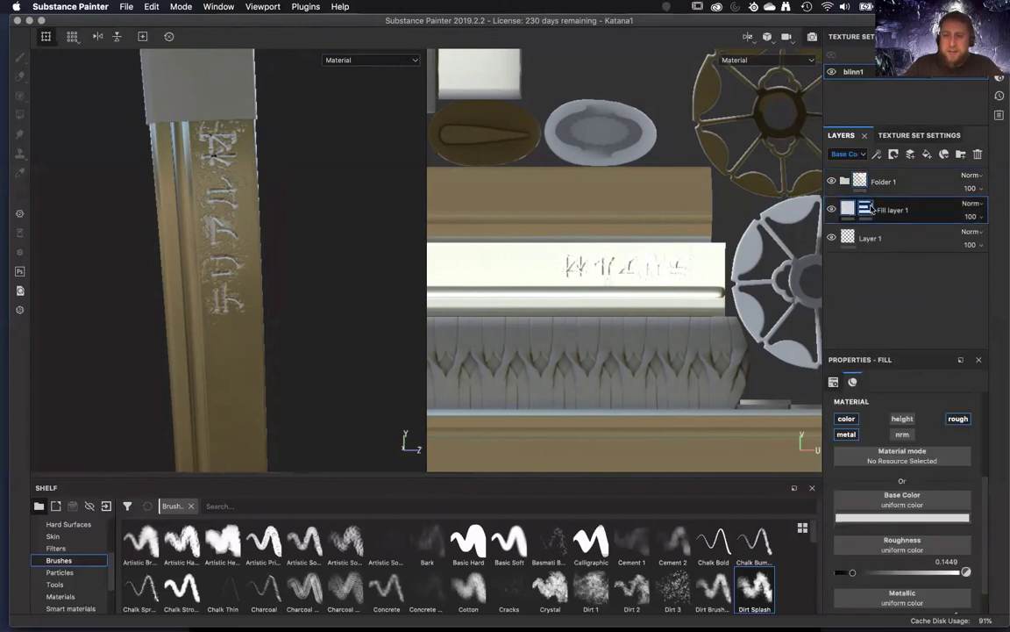
left_click(843, 212)
left_click(864, 210)
left_click(847, 211)
right_click_drag(287, 340, 293, 349, "alt")
mouse_move(293, 349)
middle_mouse_down("alt")
mouse_move(302, 296)
mouse_move(310, 386)
mouse_move(299, 480)
middle_mouse_up("alt")
middle_click_drag(316, 293, 324, 416, "alt")
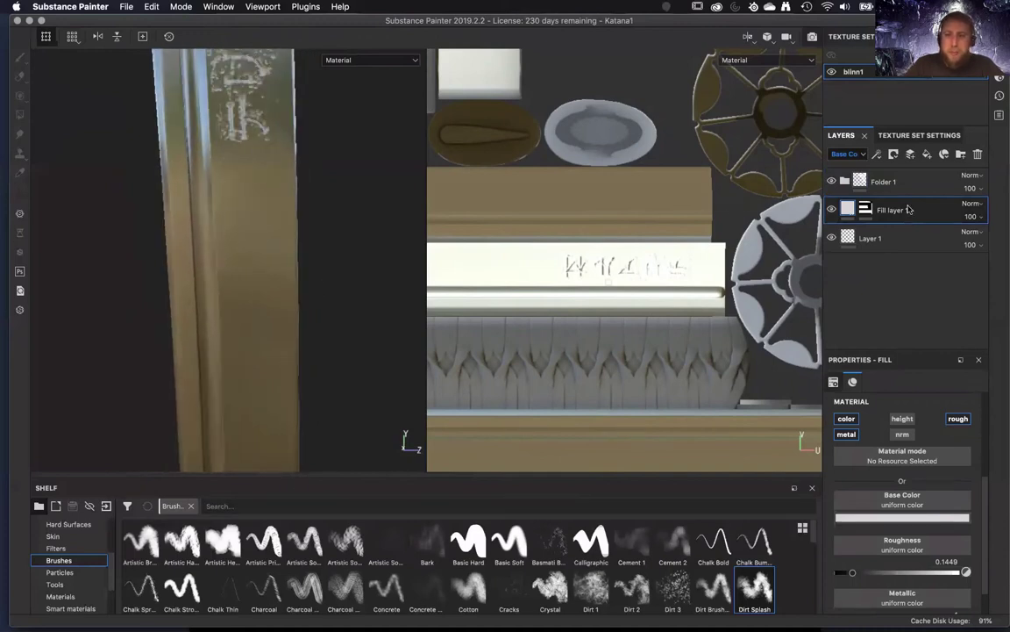
double_click(903, 209)
type("BladeBase")
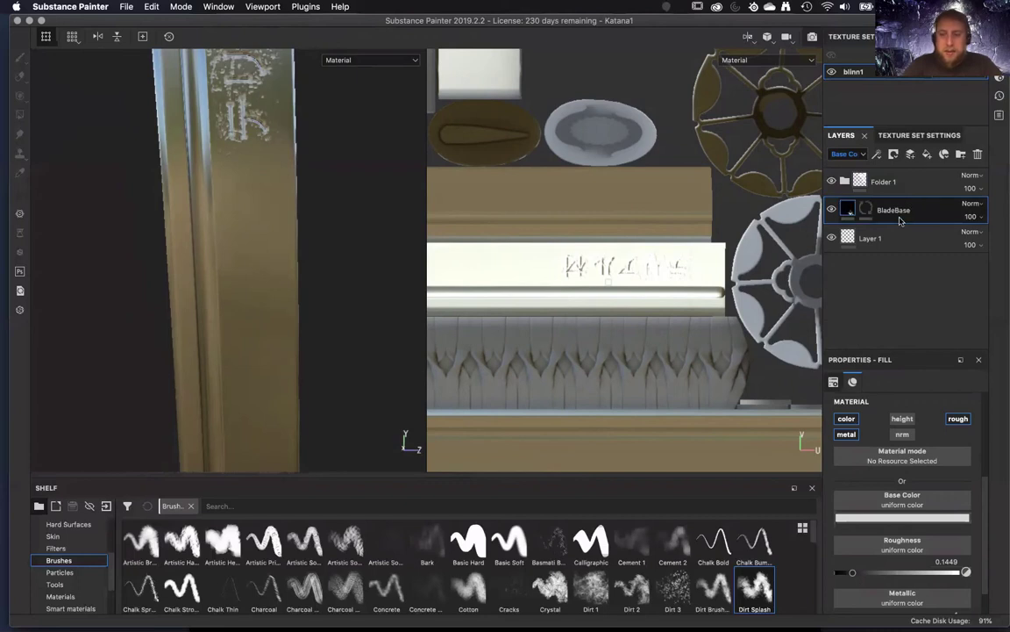
key("Return")
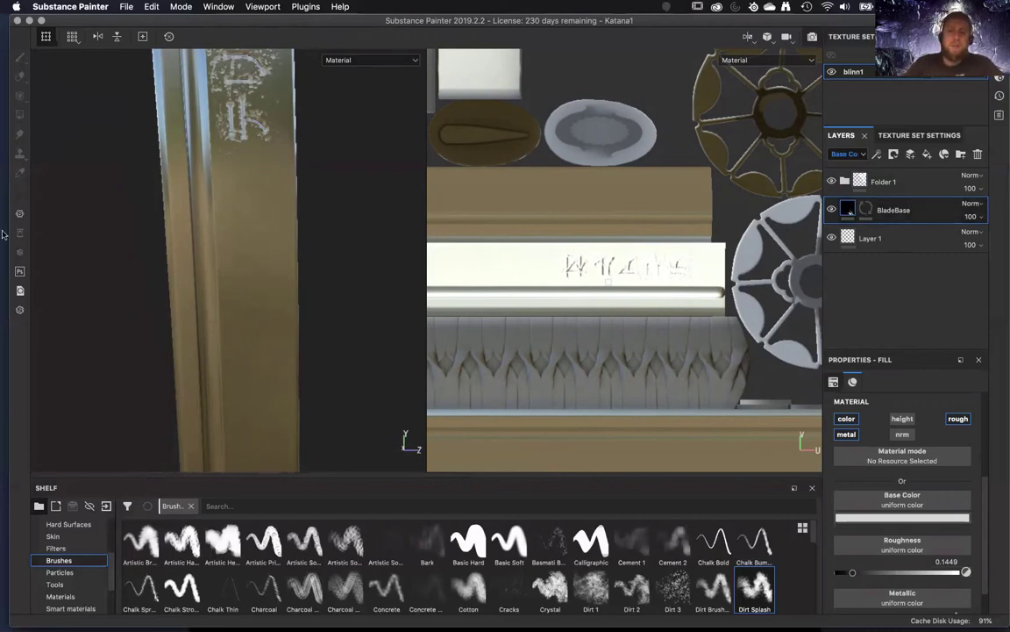
- Add a new fill layer above BladeBase and give it a black mask
left_click_drag(235, 255, 219, 271, "alt")
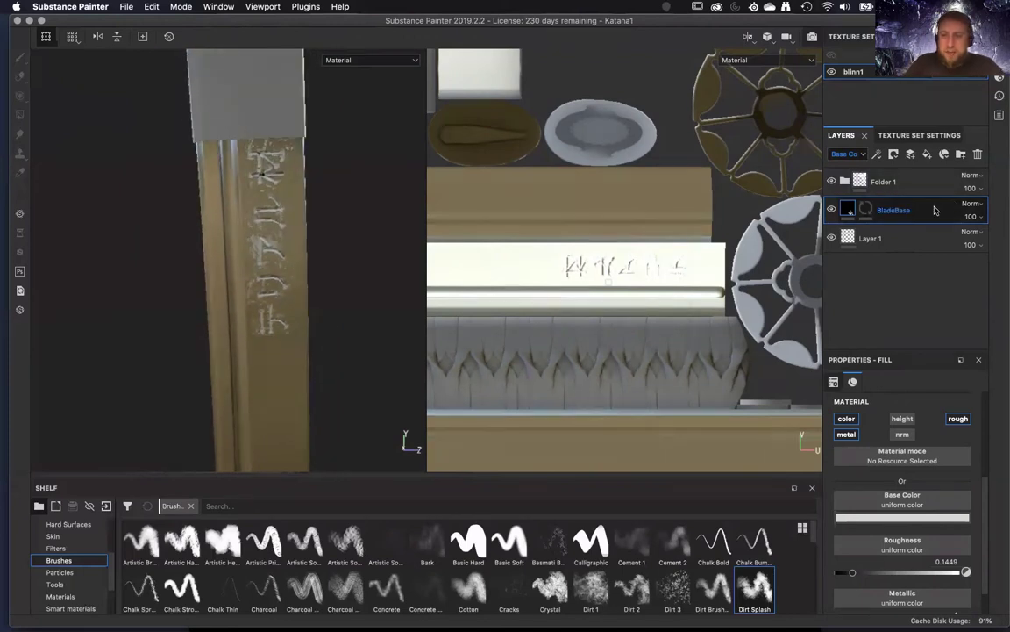
left_click(929, 155)
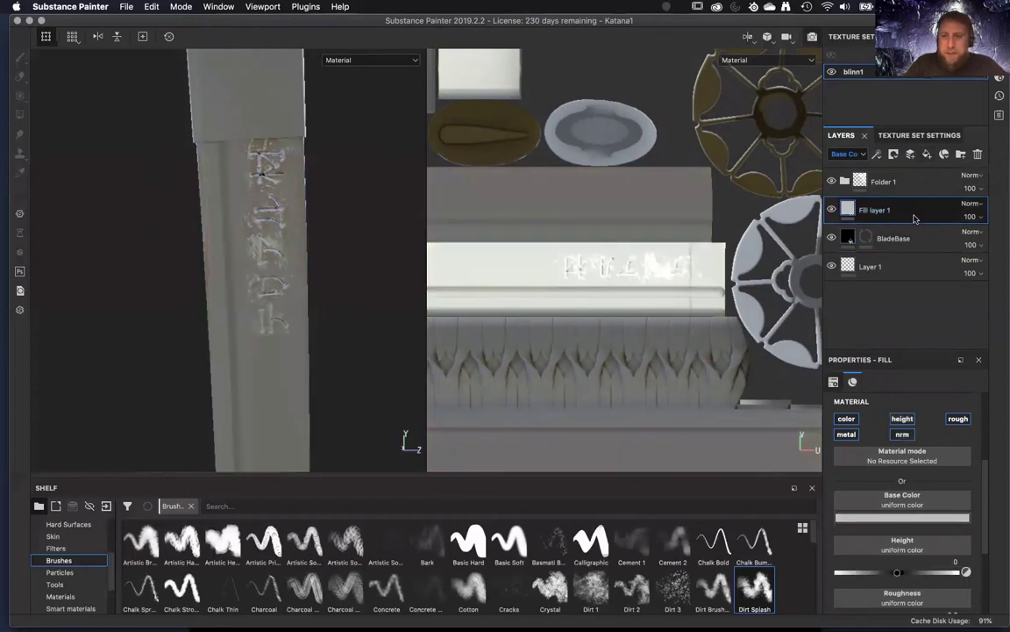
double_click(884, 210)
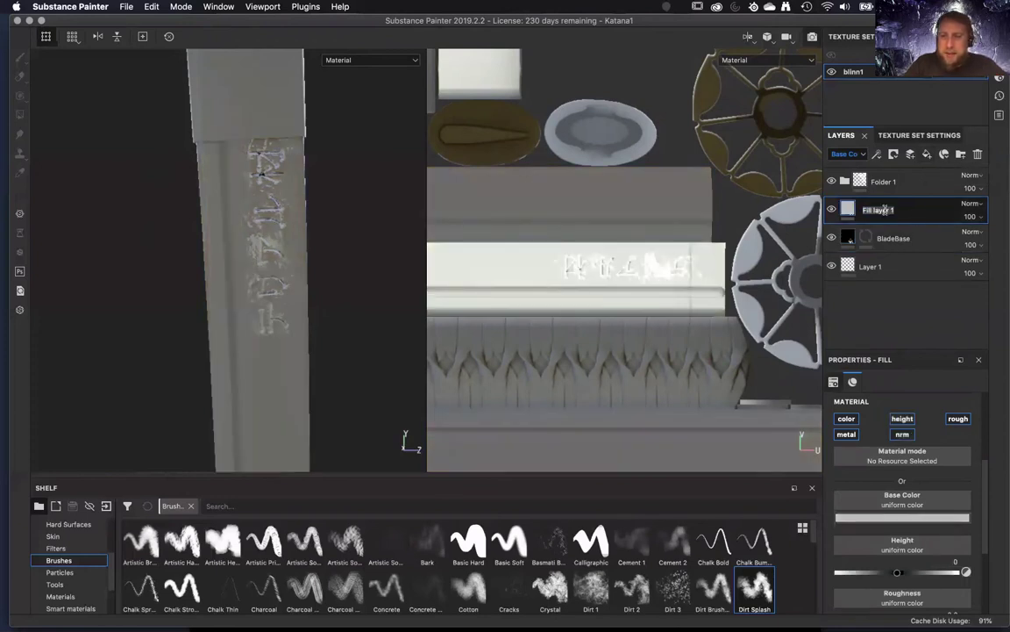
left_click(921, 206)
left_click(936, 201)
right_click(926, 205)
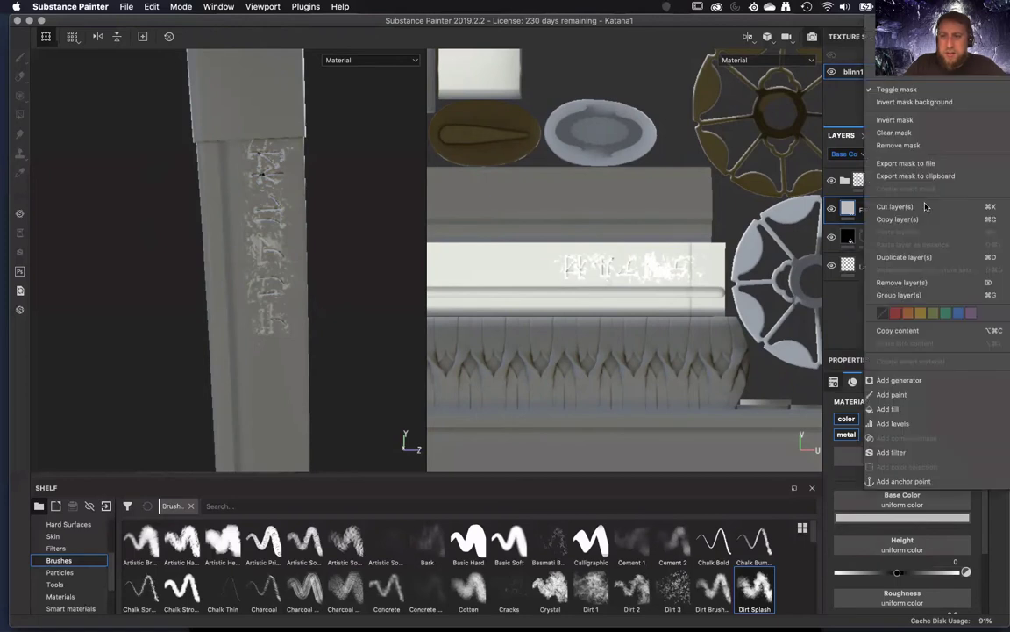
left_click(869, 209)
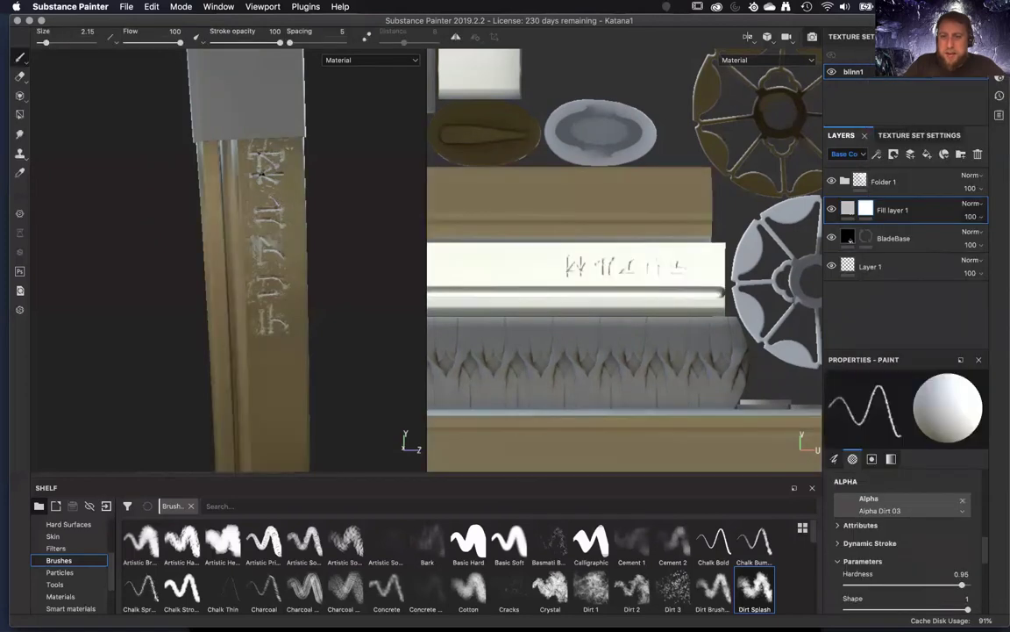
- Add a Metal Edge Wear generator to the mask of the new fill layer
right_click(869, 210)
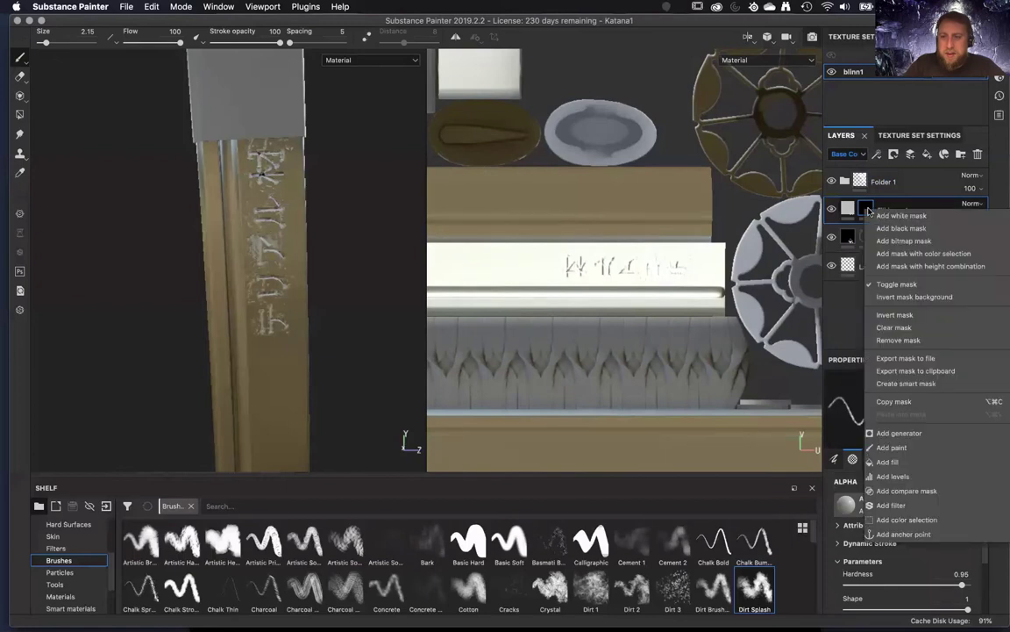
left_click(903, 433)
left_click(929, 408)
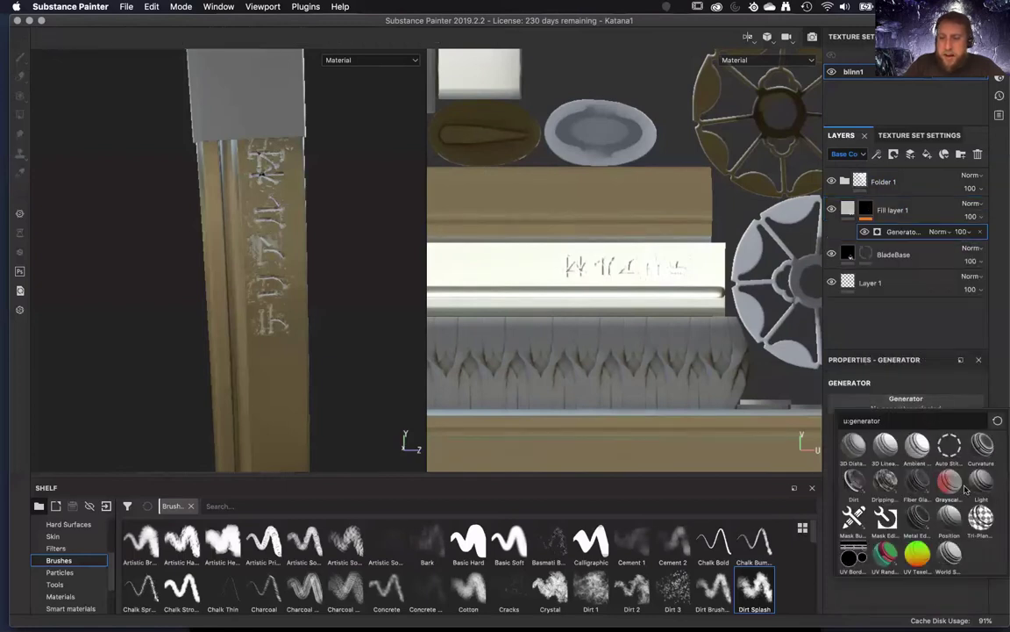
left_click(917, 519)
left_click_drag(265, 319, 295, 188, "alt")
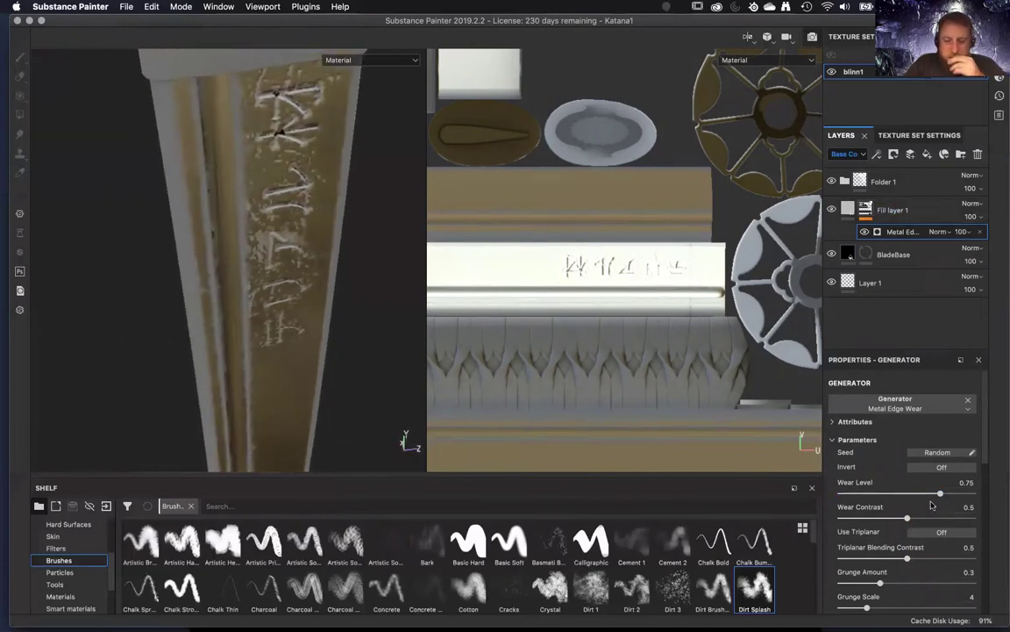
- Set the Metal Edge Wear generator's Curvature Weight to 0.37 and check the blade edges
scroll(908, 545, "down", 3)
scroll(904, 547, "down", 6)
left_click_drag(892, 485, 885, 485)
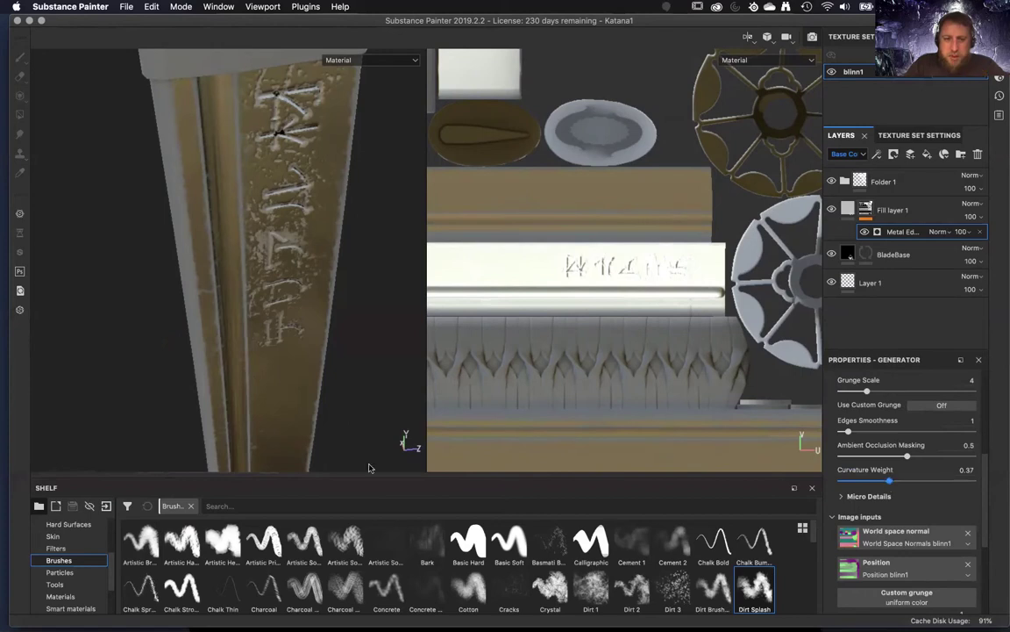
left_click_drag(247, 345, 268, 387, "alt")
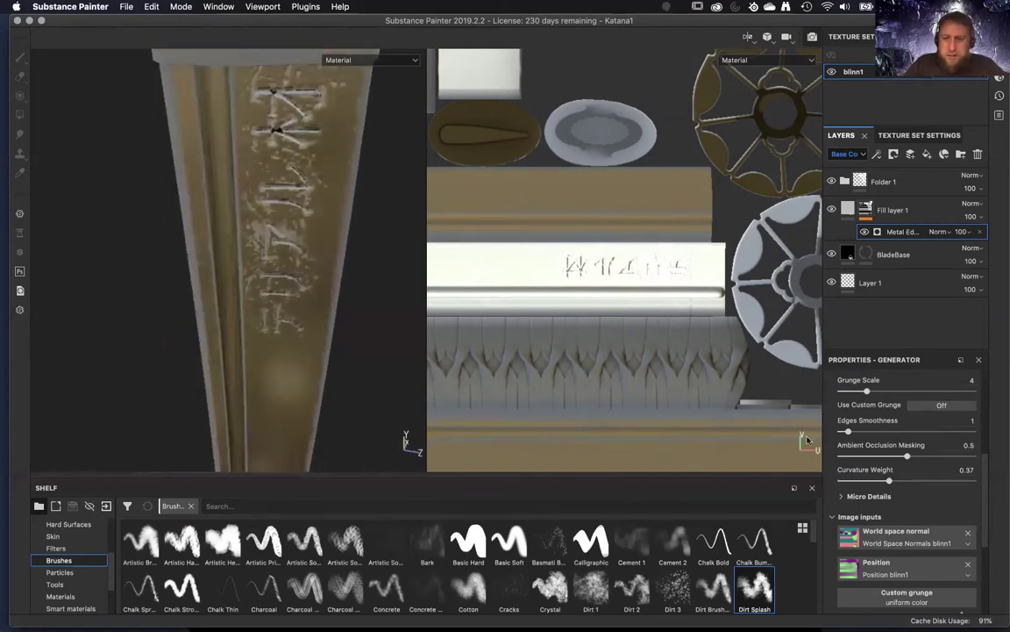
- Set the generator's Grunge Amount to 0.7 and Grunge Scale to 2
scroll(884, 480, "up", 4)
left_click_drag(881, 475, 934, 476)
right_click_drag(227, 387, 220, 232, "alt")
middle_click_drag(220, 232, 222, 134, "alt")
left_click_drag(252, 264, 293, 347, "alt")
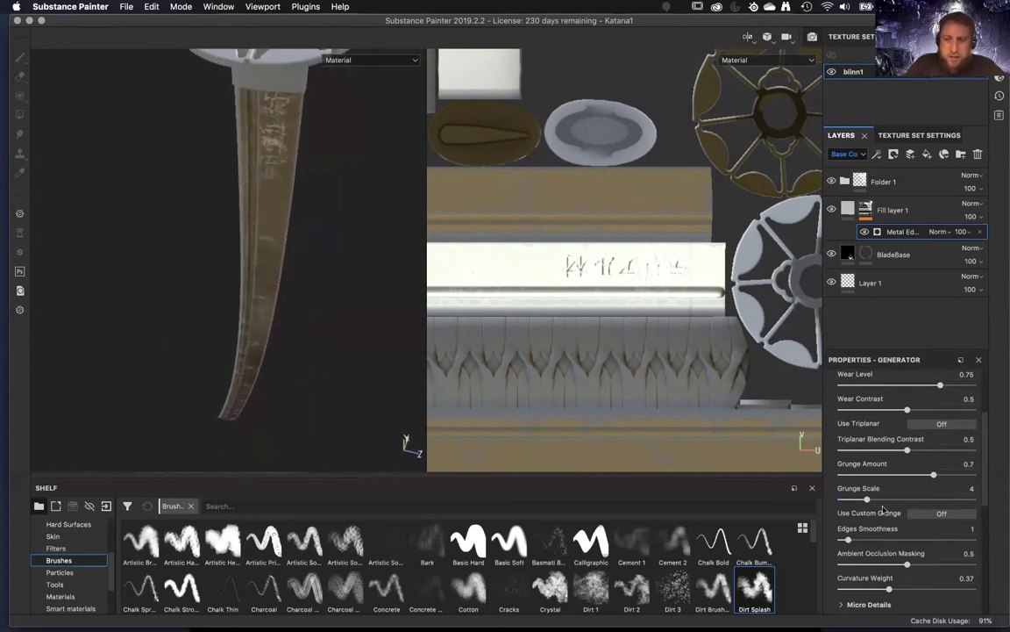
left_click_drag(867, 499, 855, 504)
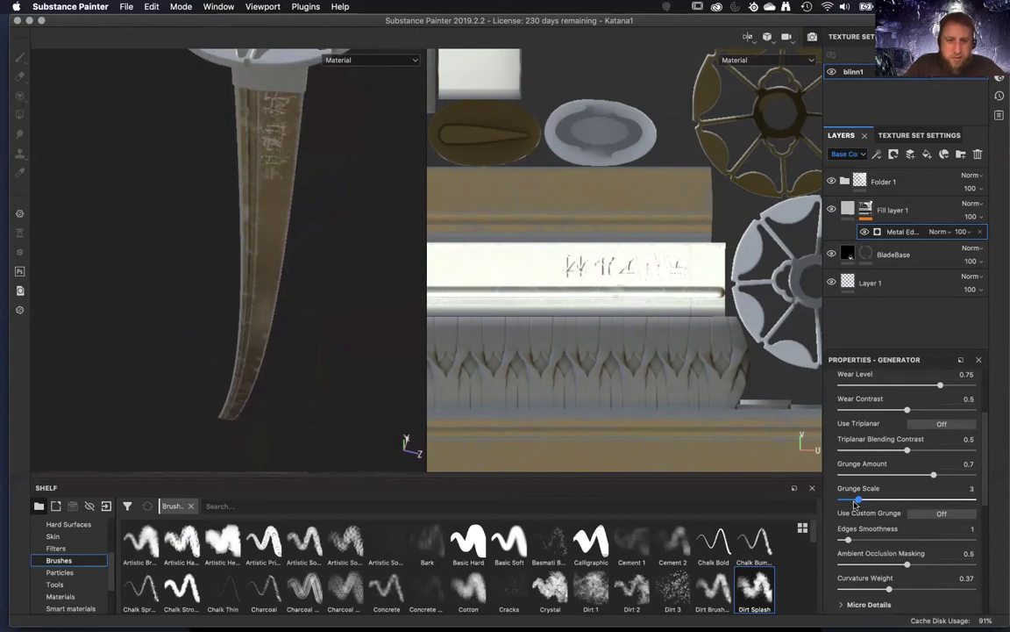
- Inspect the wear along the blade in the material view and in the mask view of Fill layer 1
left_click_drag(303, 331, 240, 134, "alt")
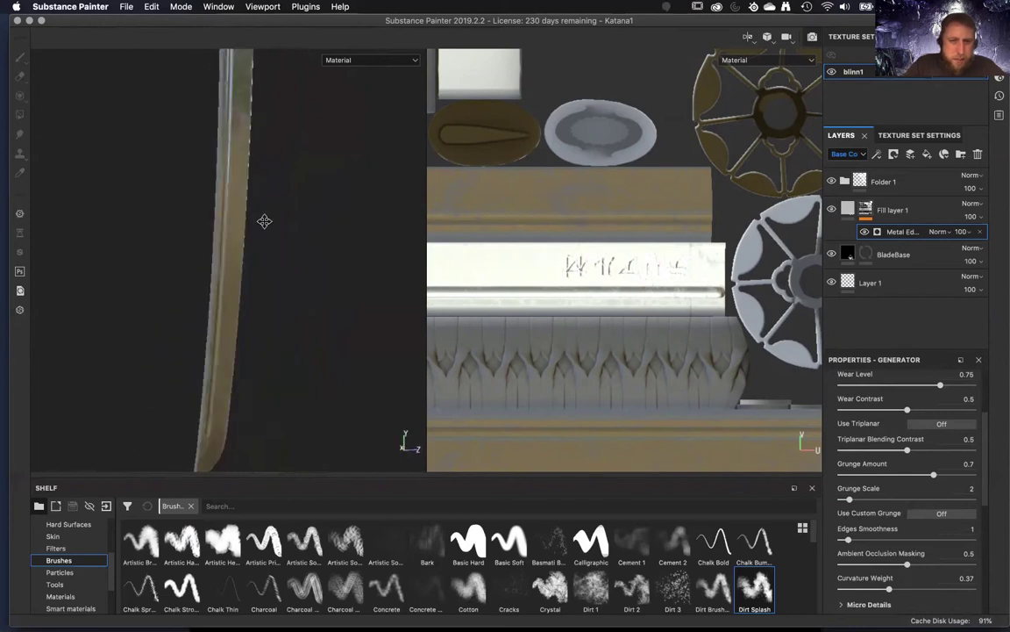
left_click(866, 210)
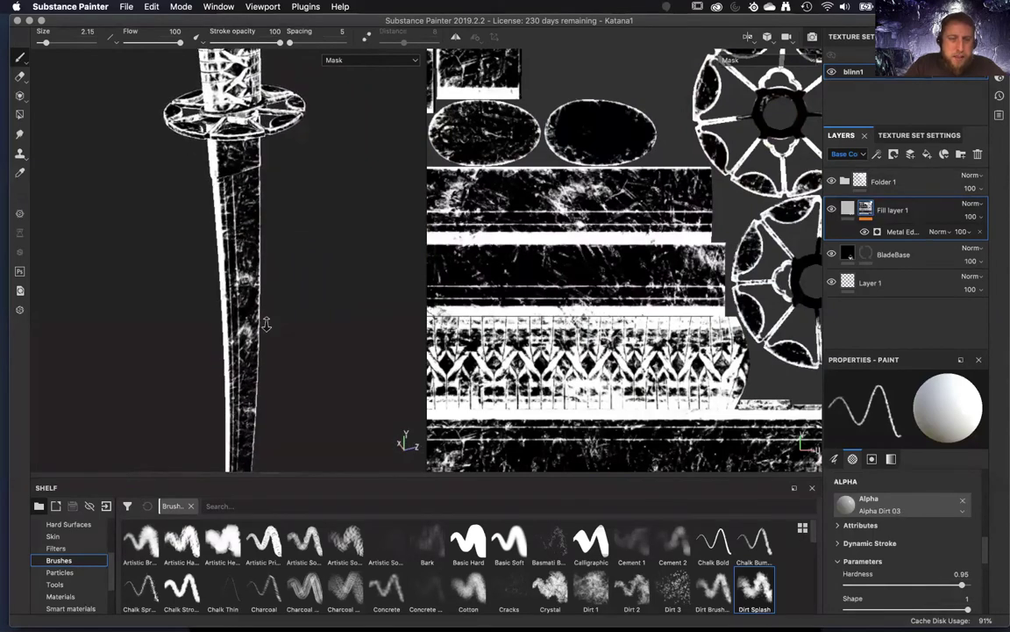
left_click_drag(299, 414, 370, 278, "alt")
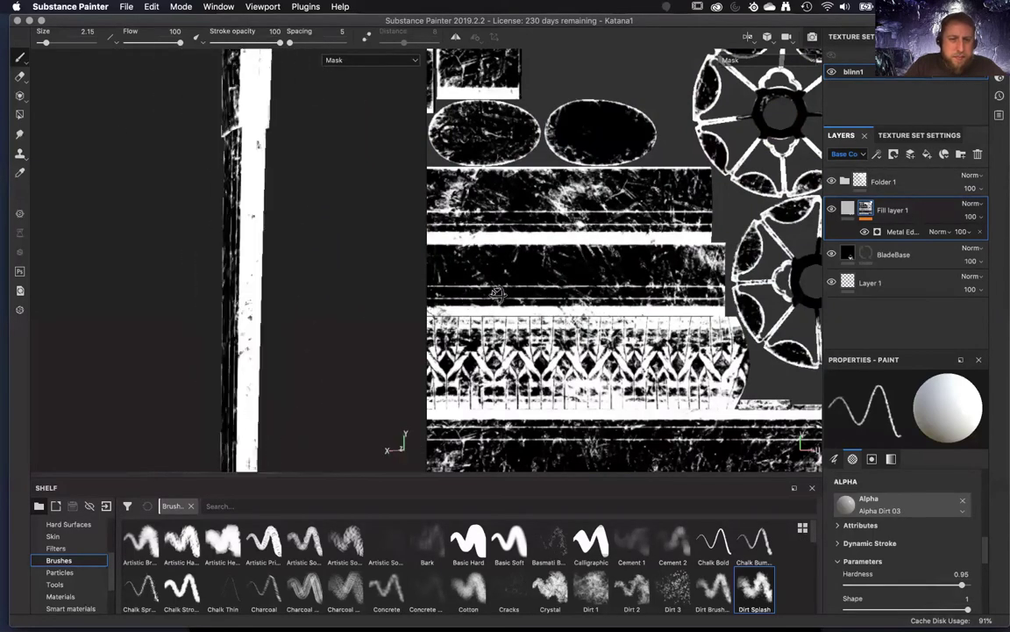
- Add a fill effect above the Metal Edge Wear generator in the mask of Fill layer 1
left_click_drag(235, 207, 377, 435, "alt")
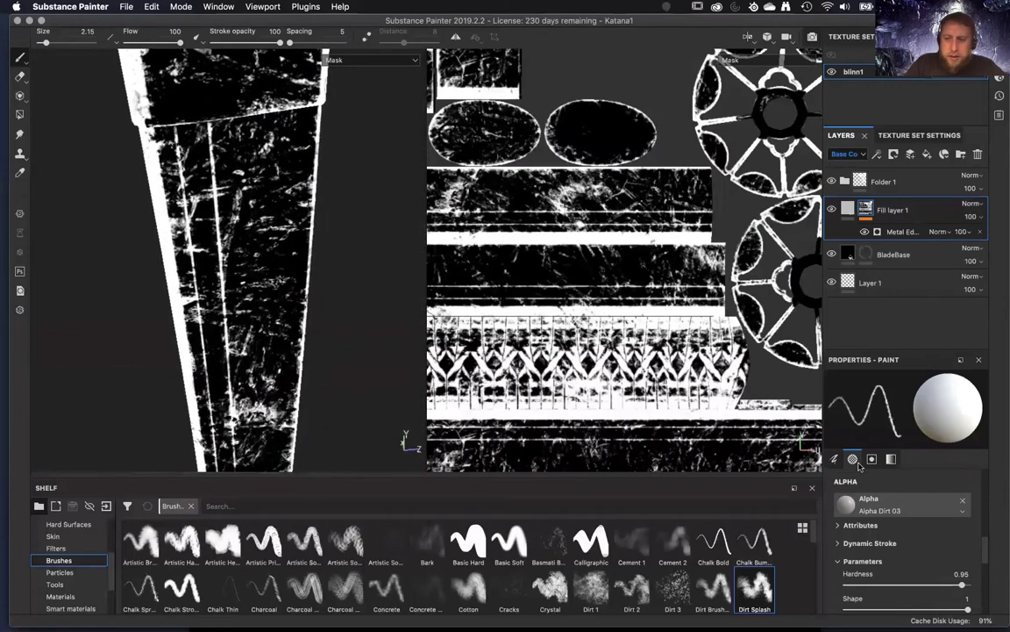
left_click(847, 211)
left_click_drag(369, 246, 328, 225, "alt")
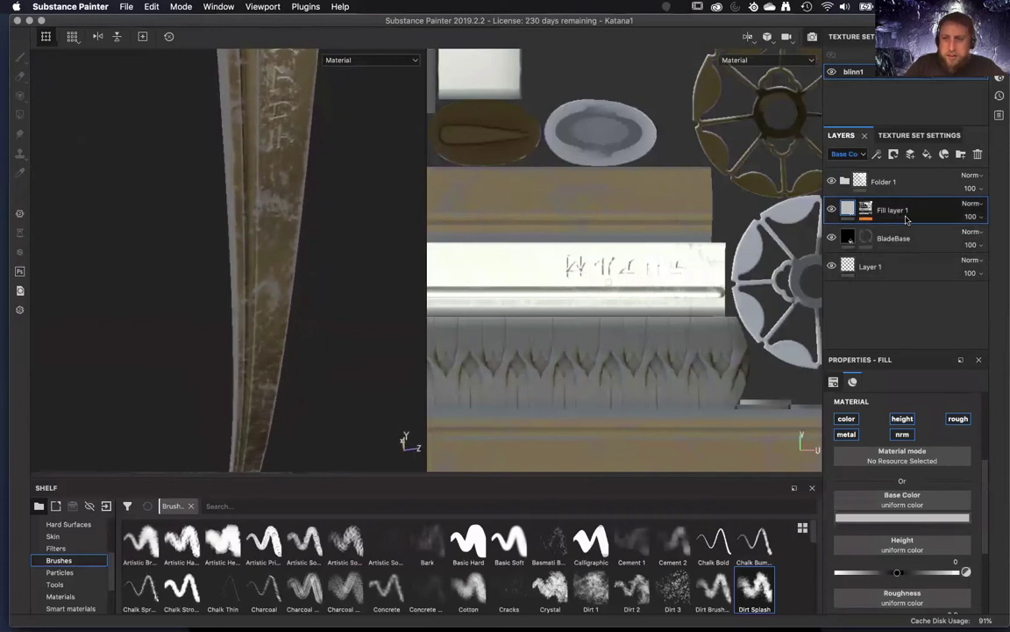
left_click(867, 213)
right_click(915, 235)
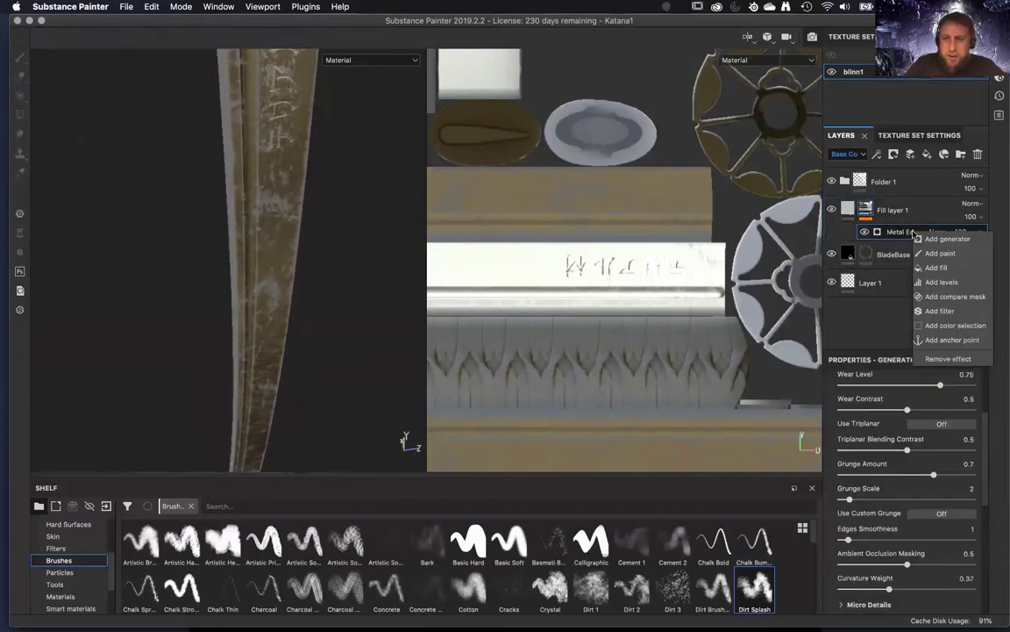
left_click(935, 267)
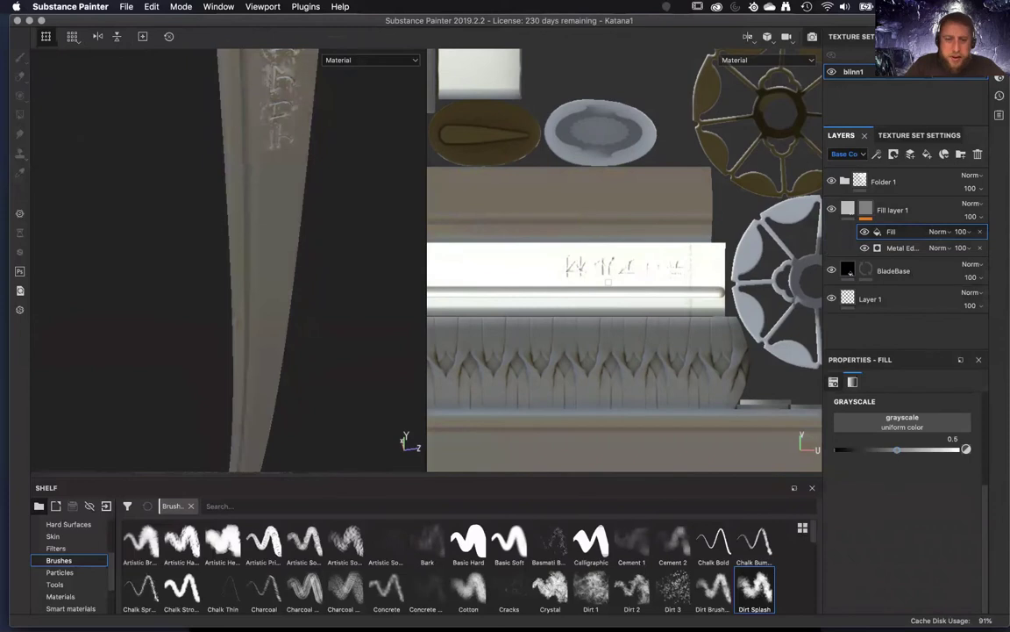
- Assign the Grunge Dirt Splats texture to the grayscale of the new mask fill
scroll(59, 594, "down", 3)
scroll(58, 590, "up", 5)
scroll(59, 584, "up", 2)
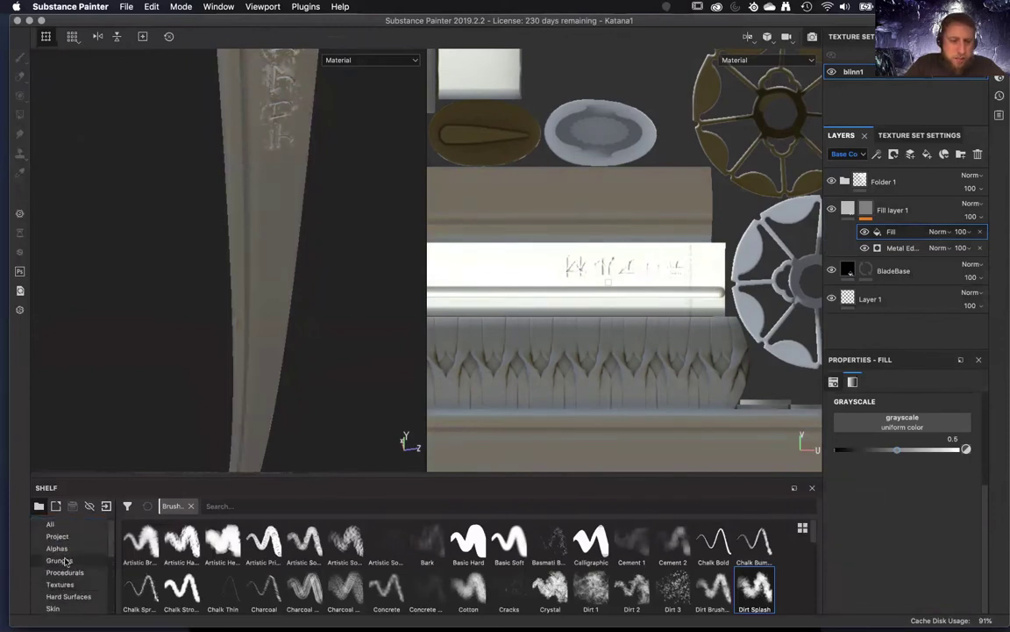
left_click(60, 559)
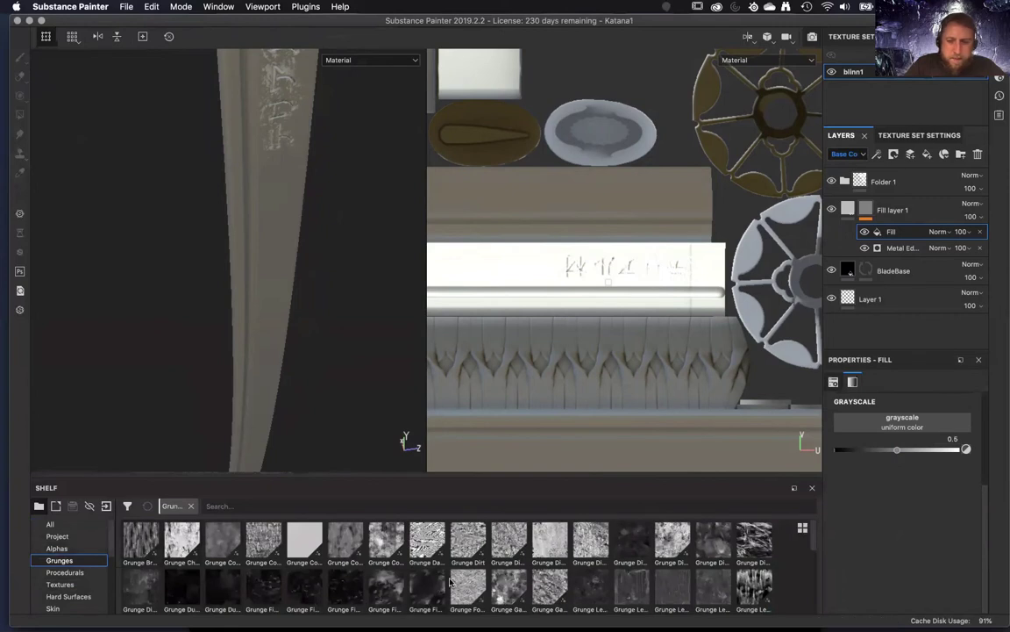
left_click_drag(753, 542, 899, 421)
left_click_drag(322, 260, 300, 360, "alt")
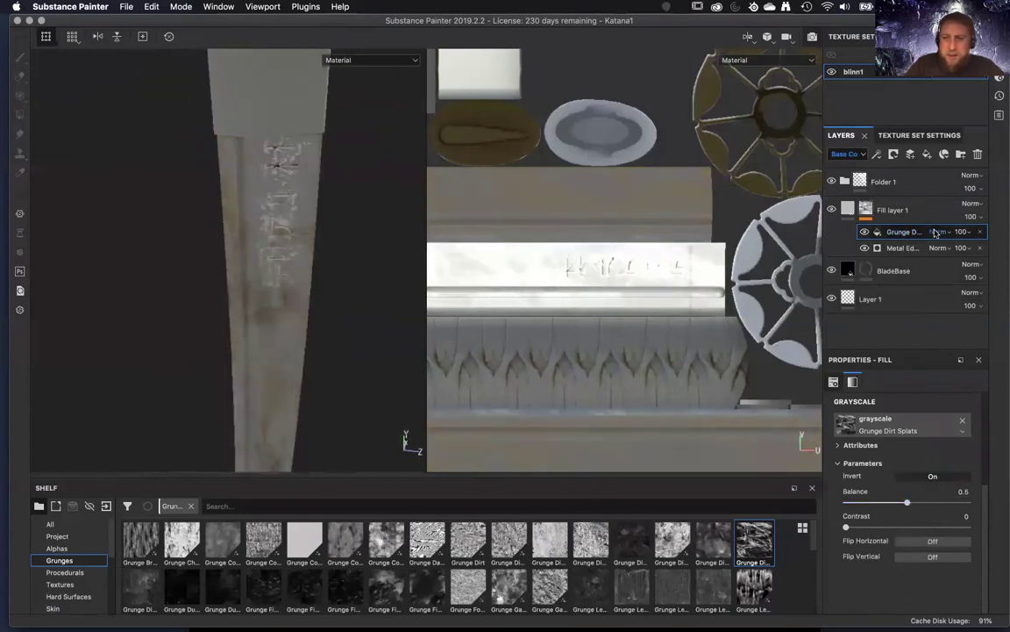
- Set the grunge fill's blending mode to Multiply and check the blade in the mask view
left_click(937, 231)
left_click(935, 290)
left_click_drag(332, 266, 339, 366, "alt")
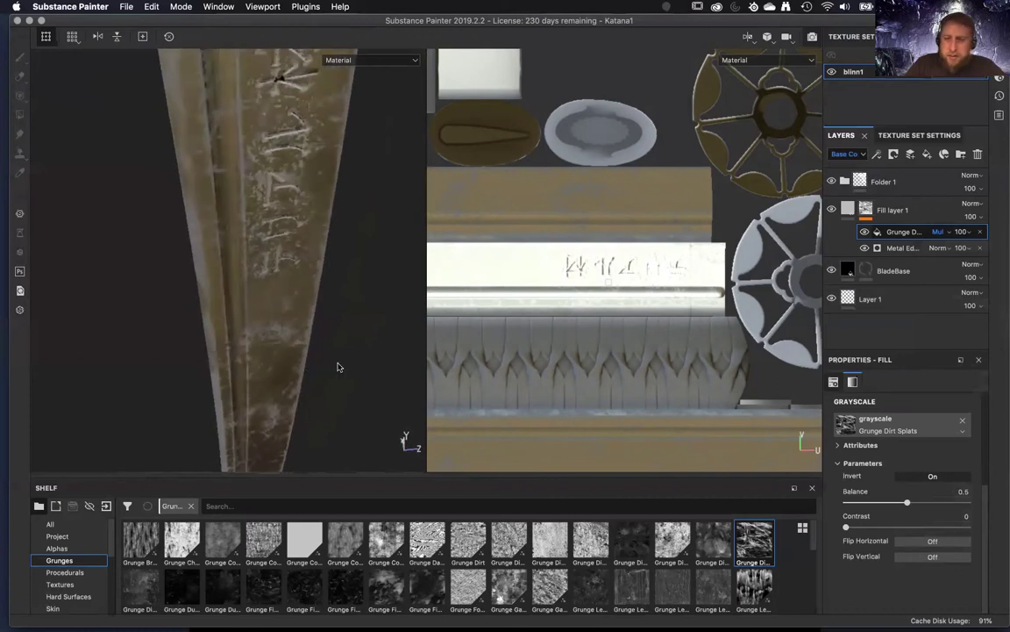
left_click(866, 209, "alt")
left_click_drag(348, 271, 375, 351, "alt")
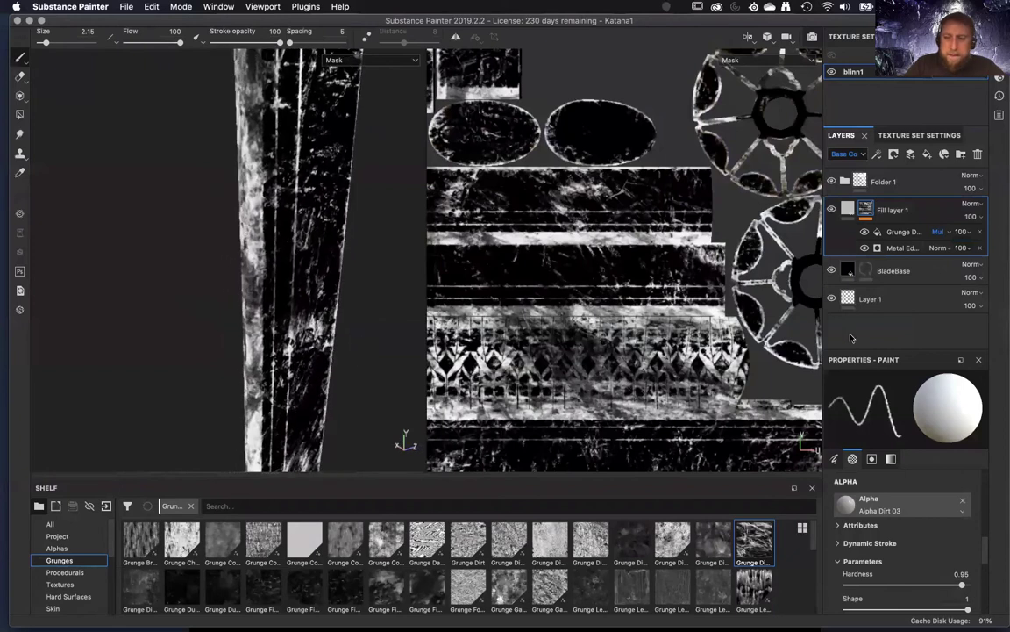
- Set the grunge fill's Balance to 0.65 and check the blade's edge in the mask view
left_click(898, 234)
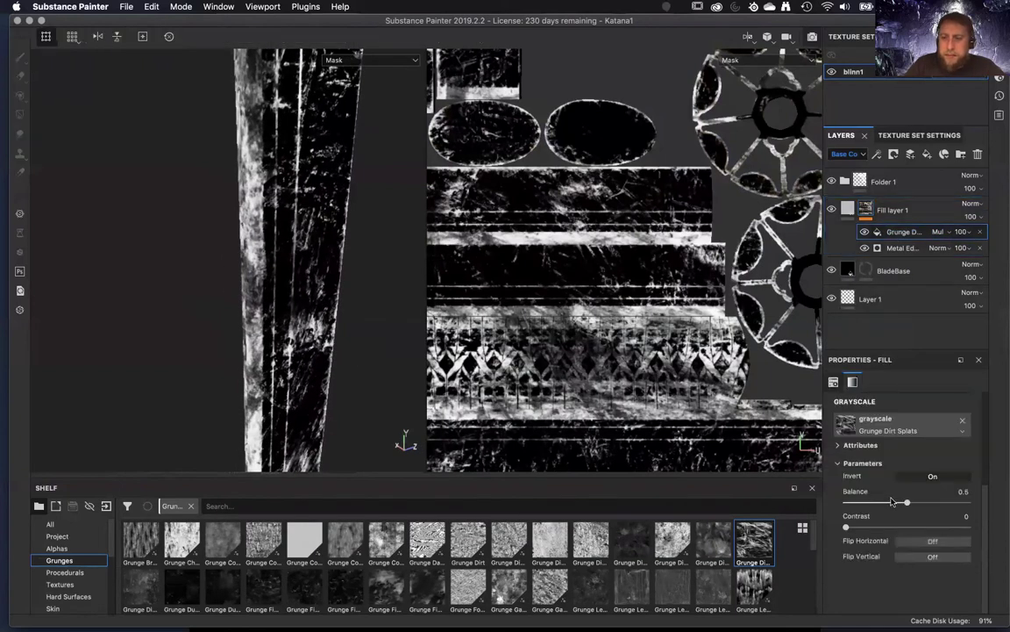
left_click_drag(914, 504, 923, 503)
left_click_drag(306, 307, 301, 234, "alt")
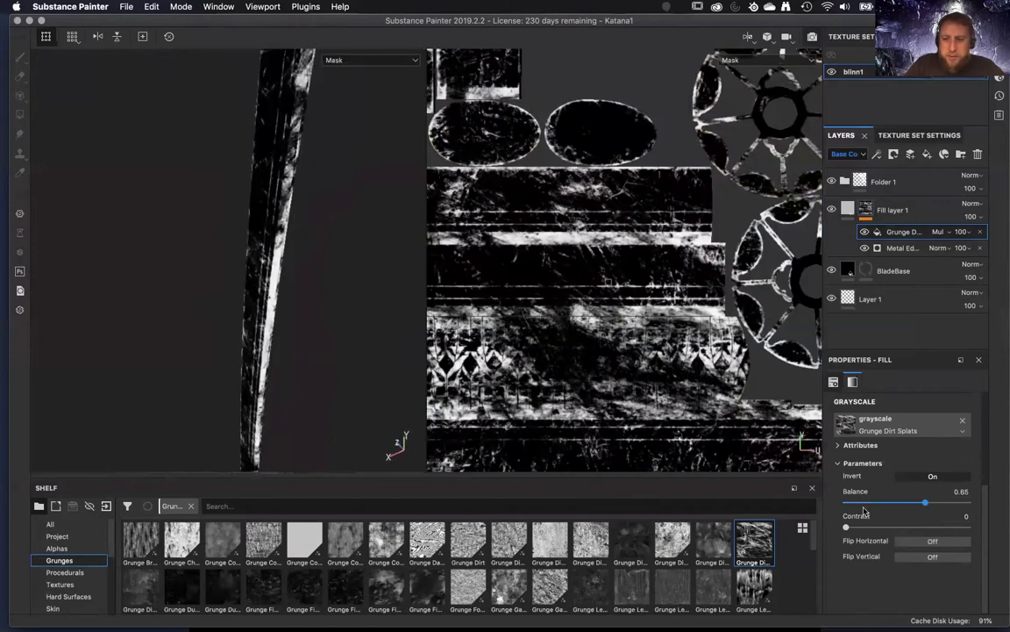
- Set the grunge fill's UV Scale to 3.73 and Rotation to 352.94
scroll(861, 506, "up", 5)
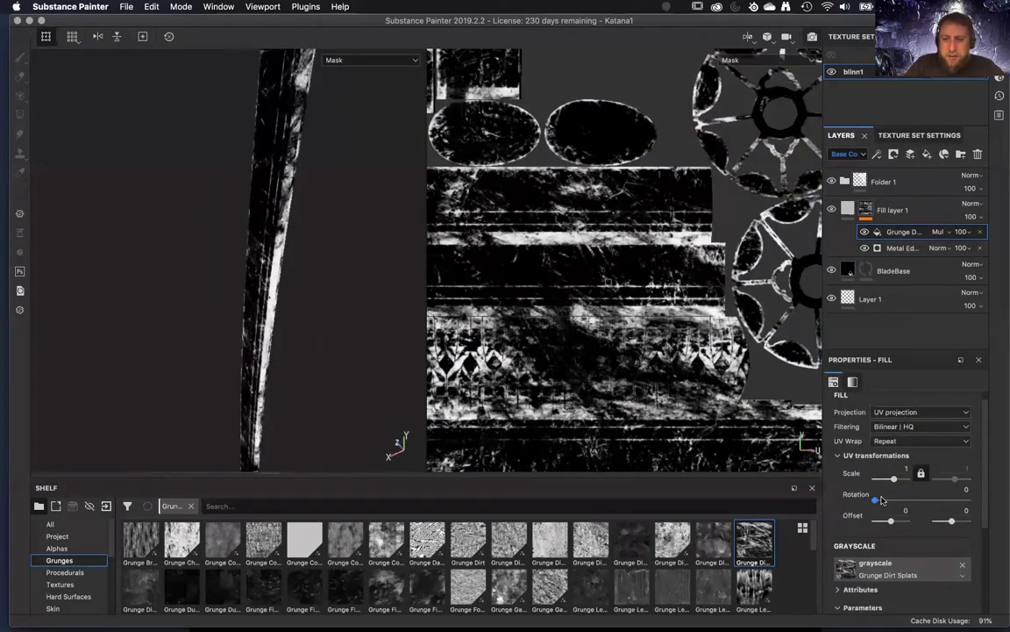
left_click_drag(896, 481, 896, 480)
left_click_drag(372, 364, 368, 405, "alt")
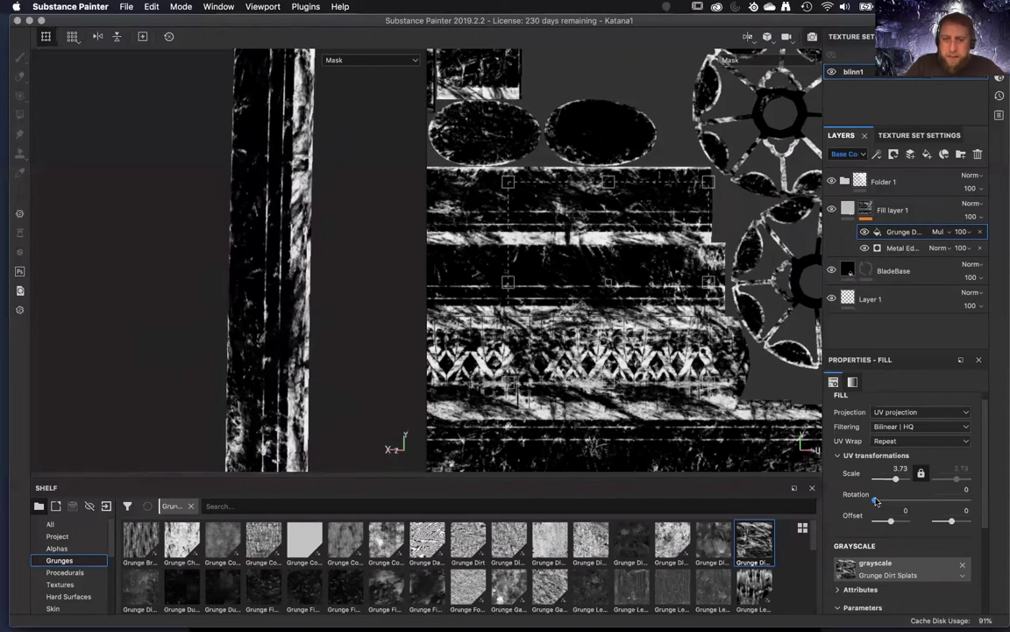
left_click_drag(876, 502, 967, 499)
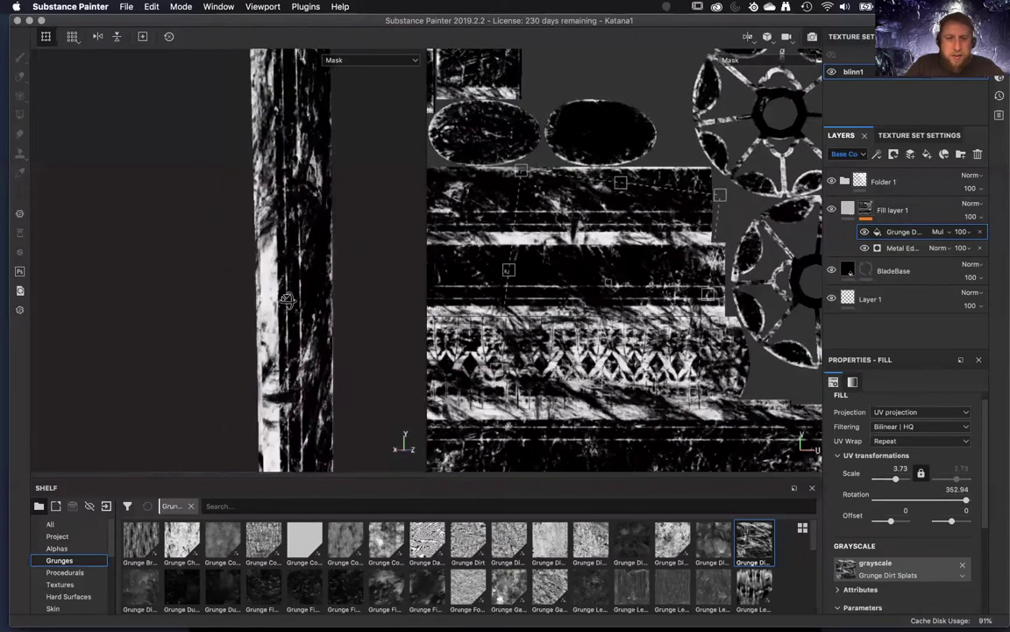
- Set the Grunge Dirt Splats Balance to 0.89 and check the blade's edge
scroll(917, 503, "down", 4)
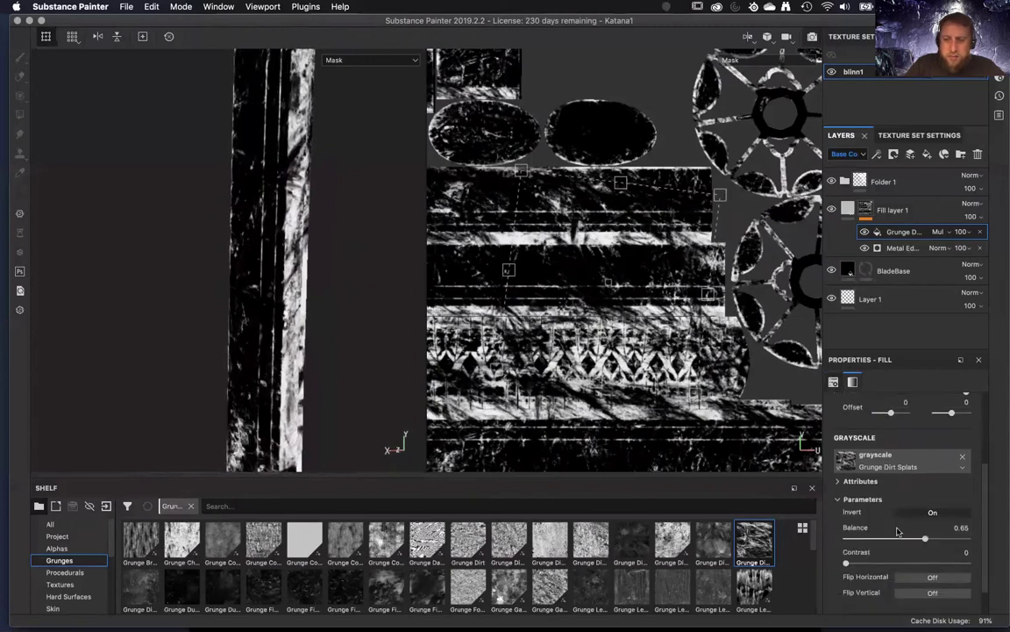
left_click_drag(928, 541, 954, 539)
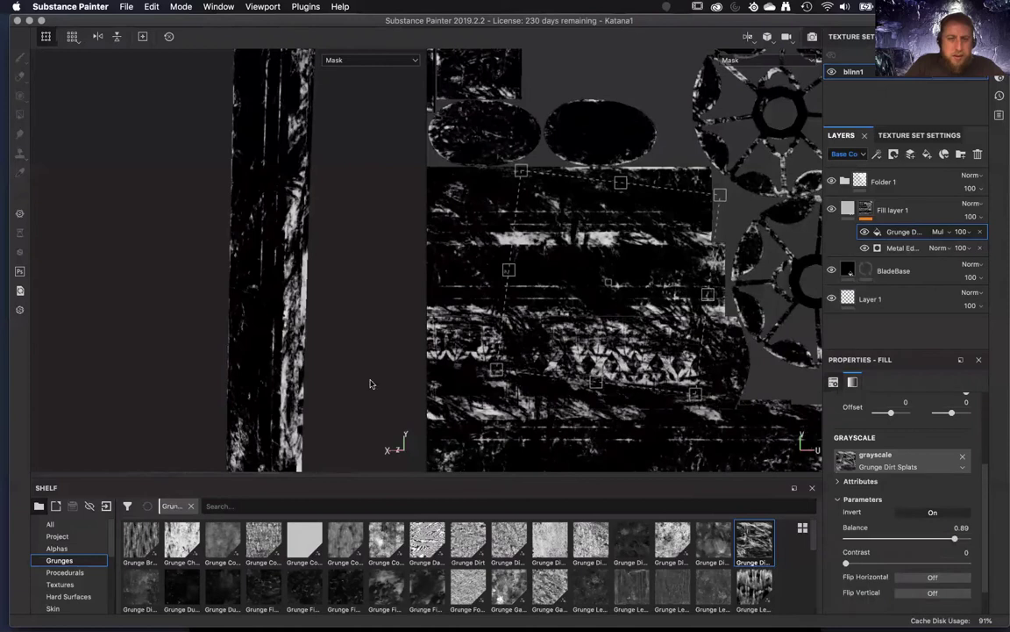
left_click_drag(369, 383, 400, 290, "alt")
- Switch the grunge fill to Tri-planar projection and check how it wraps around the blade
scroll(875, 496, "up", 1)
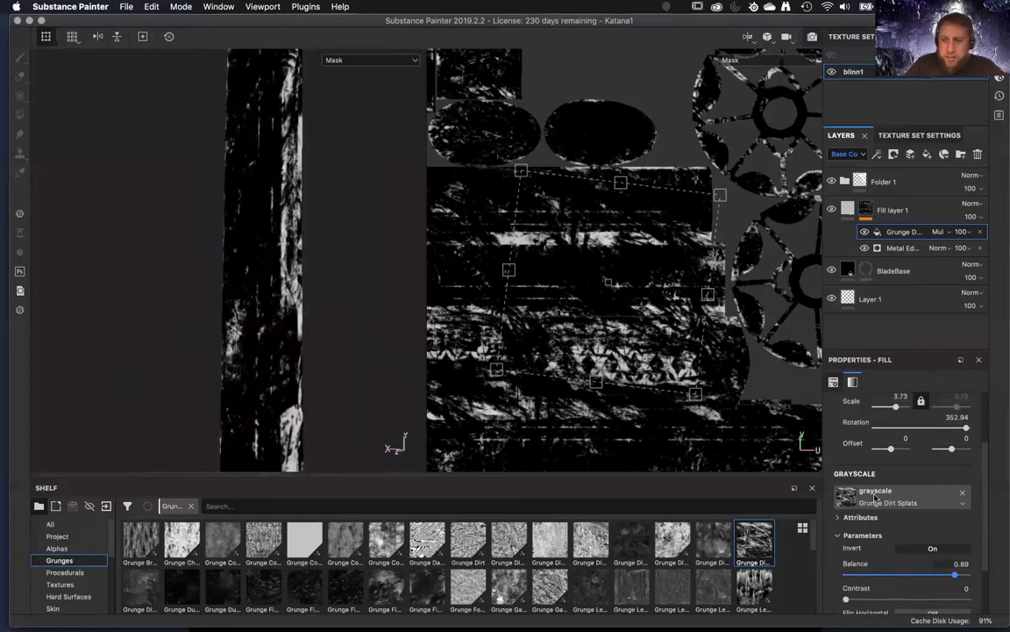
scroll(875, 497, "up", 2)
left_click(898, 425)
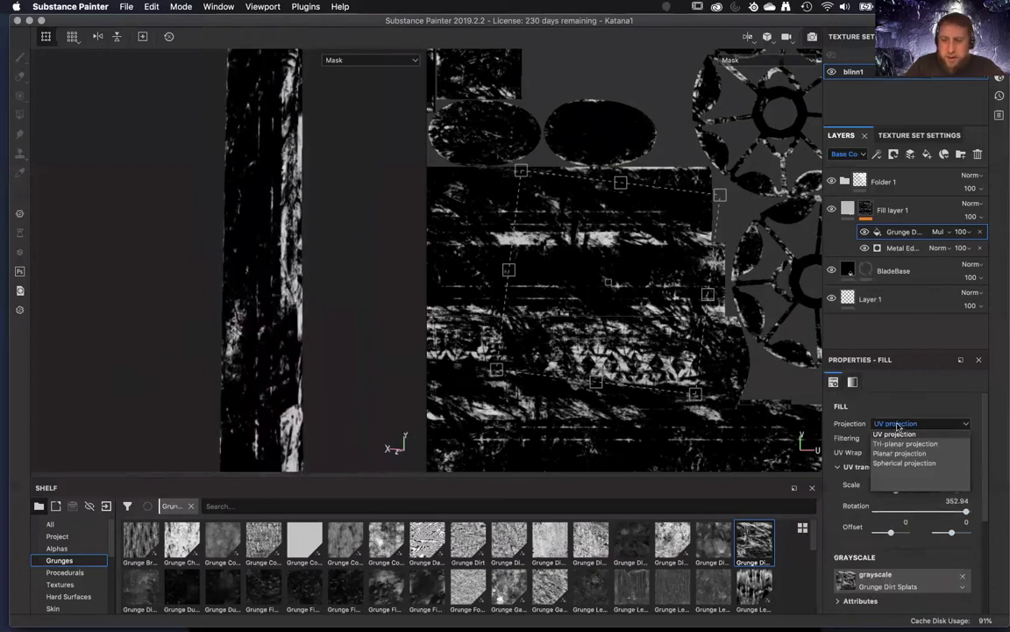
left_click(903, 436)
left_click_drag(291, 280, 175, 290, "alt")
left_click_drag(247, 152, 307, 235, "alt")
middle_click_drag(333, 270, 326, 439, "alt")
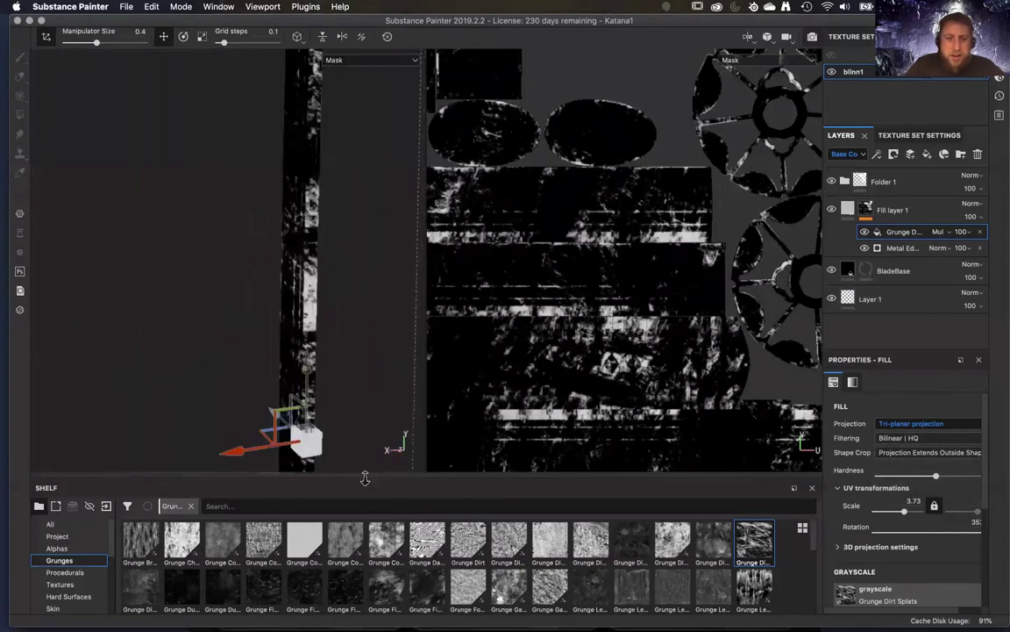
- Set the tri-planar grunge's Scale to 12.42, rotate the pattern, and check both sides of the blade
scroll(337, 320, "up", 3)
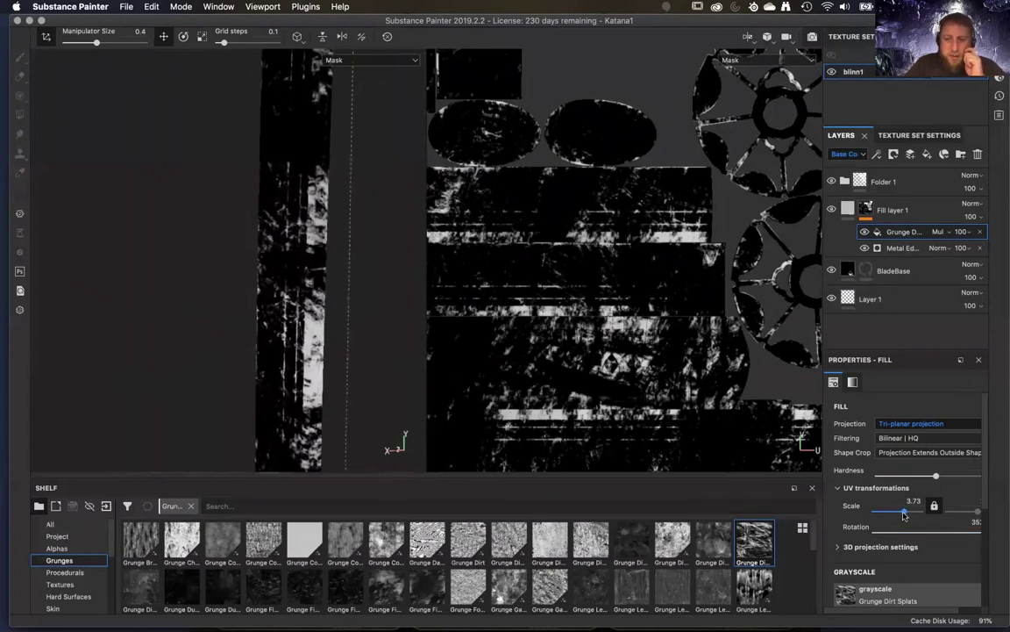
left_click_drag(905, 515, 907, 515)
left_click_drag(265, 367, 358, 340, "alt")
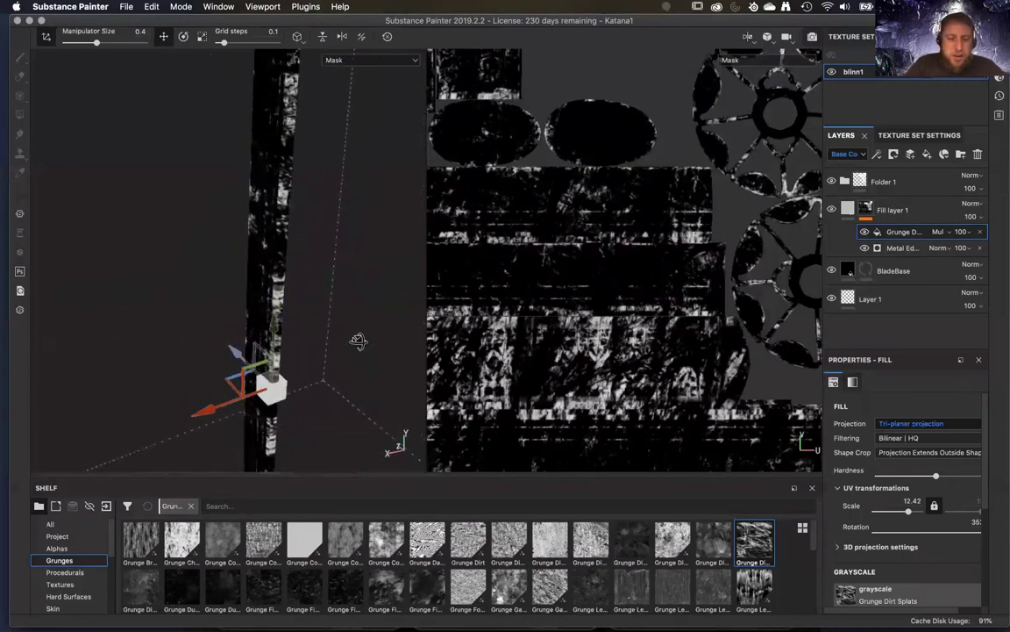
mouse_move(898, 534)
left_mouse_down()
mouse_move(875, 532)
mouse_move(884, 542)
left_mouse_up()
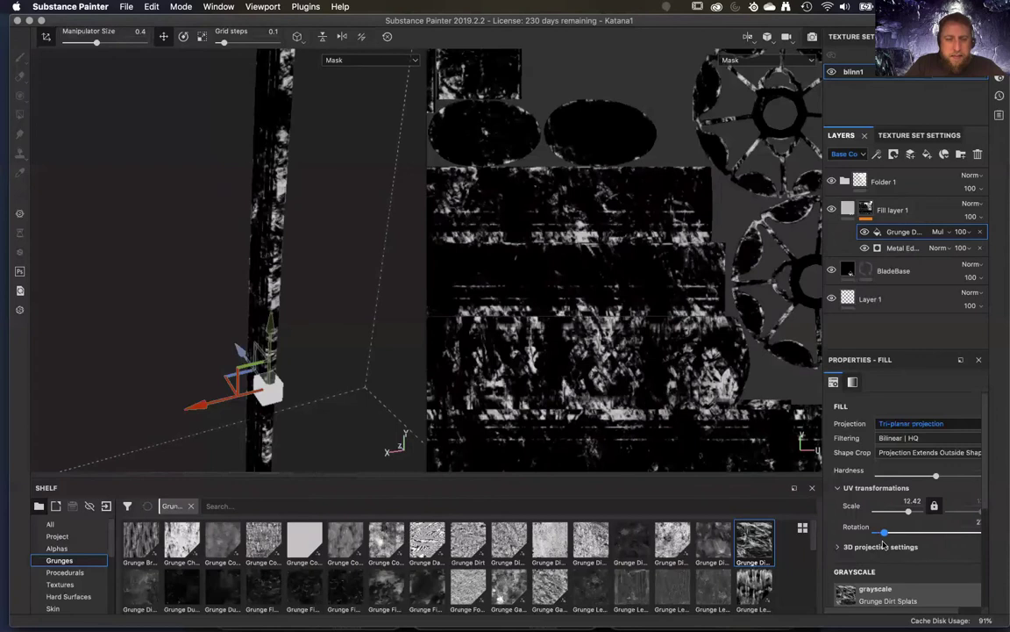
left_click_drag(391, 429, 380, 318, "alt")
left_click_drag(239, 263, 345, 376, "alt")
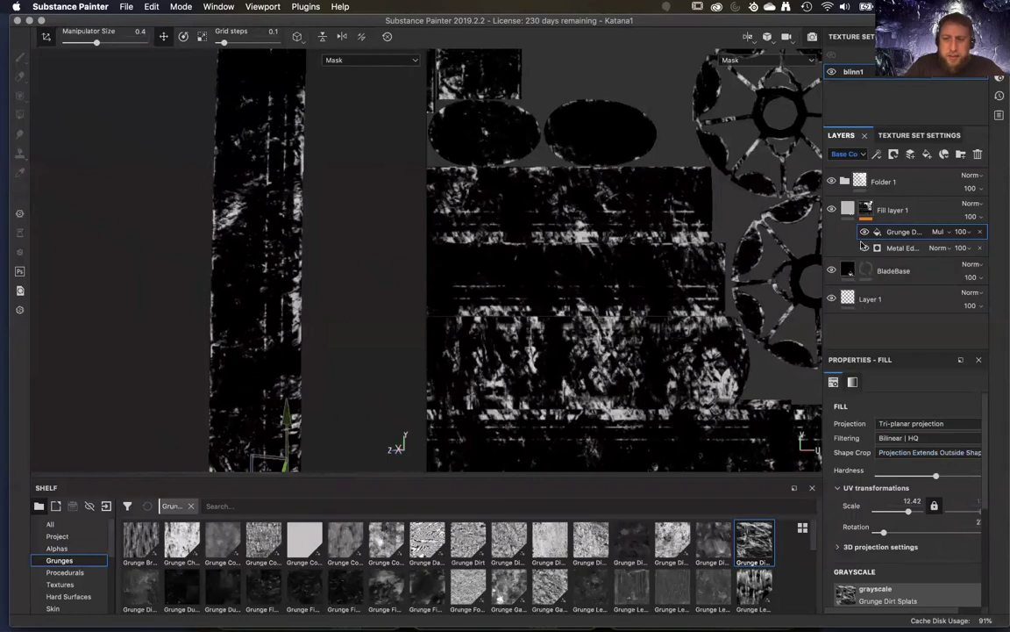
- Compare the mask view with the material view and inspect the grunge wear along the whole blade
left_click(849, 210)
left_click(864, 210)
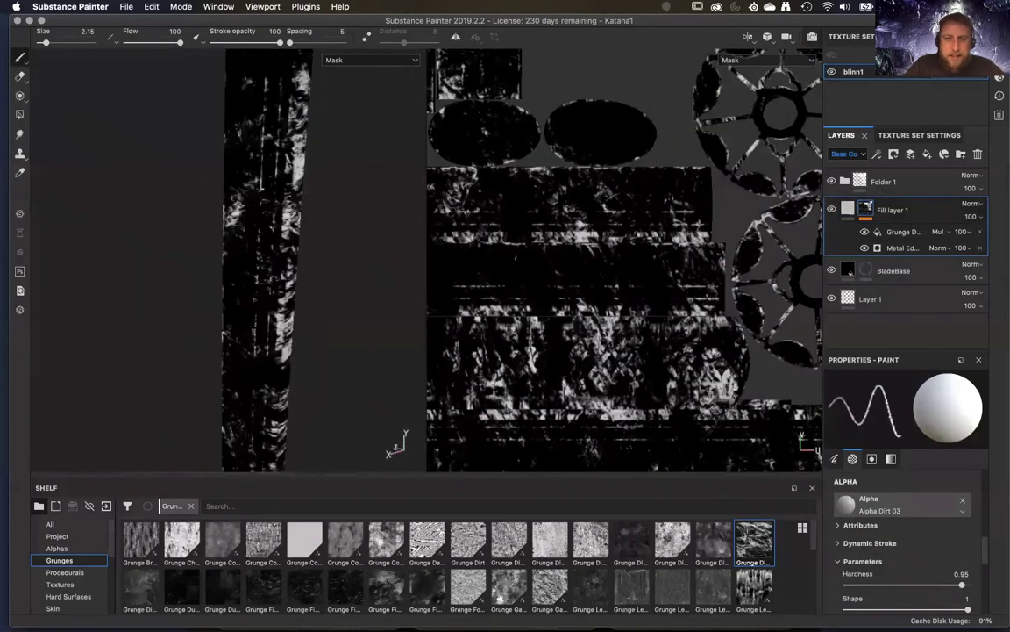
left_click(850, 210)
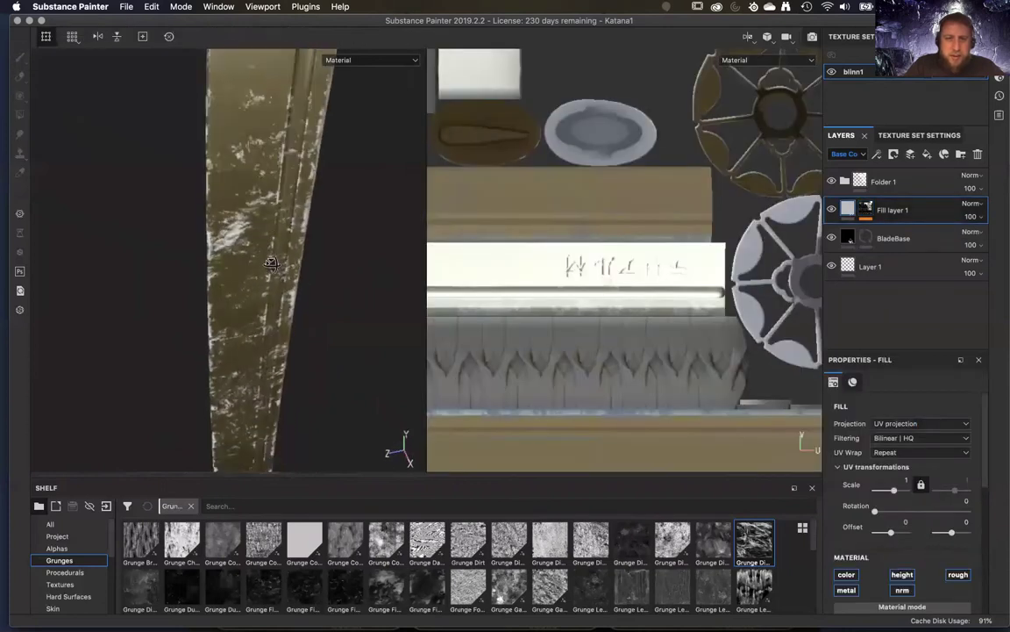
left_click_drag(61, 241, 208, 230, "alt")
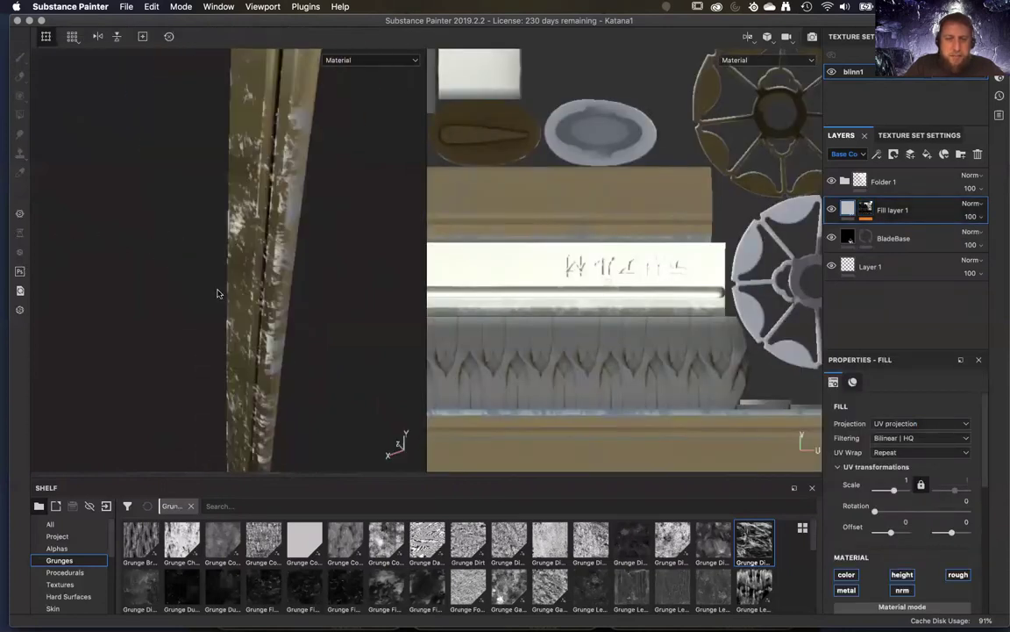
scroll(232, 316, "down", 4)
middle_click_drag(264, 307, 280, 324, "alt")
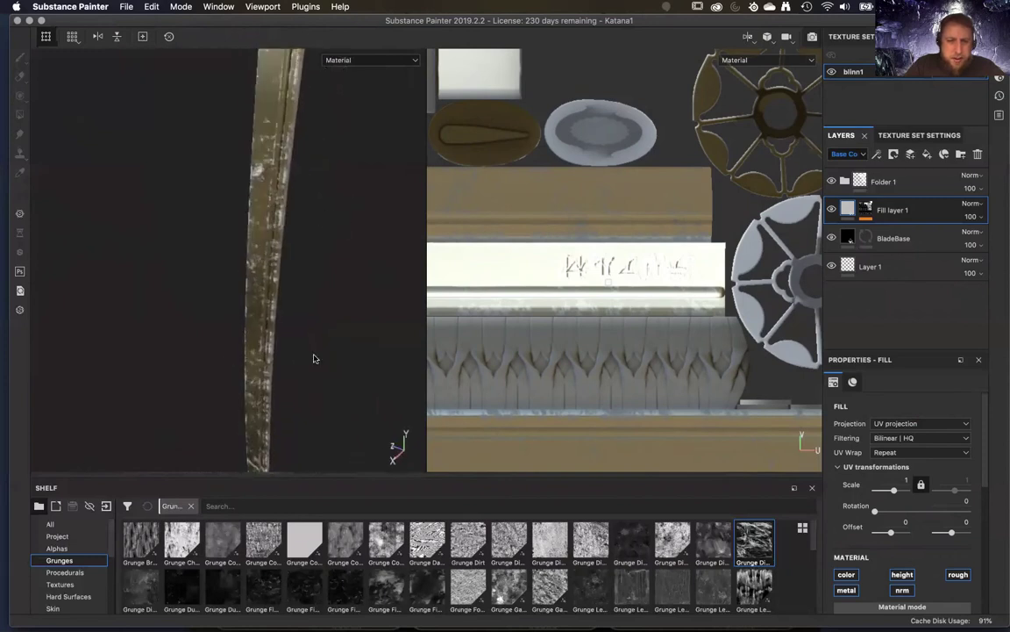
left_click_drag(303, 255, 281, 274, "alt")
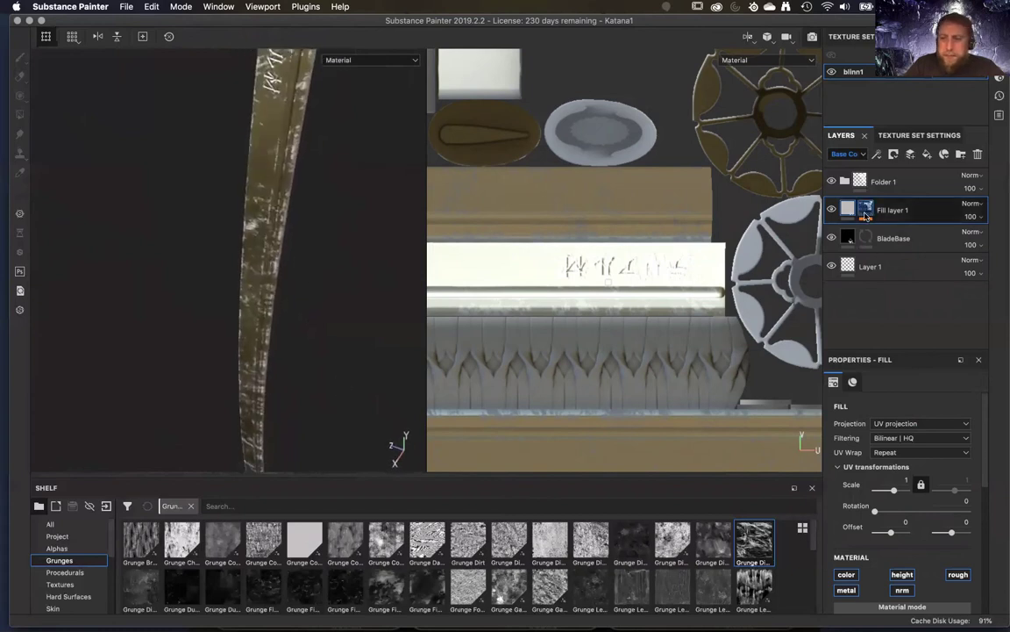
- Set the grunge fill's Scale to 8.53 and increase its Rotation while viewing the mask
left_click(866, 209, "alt")
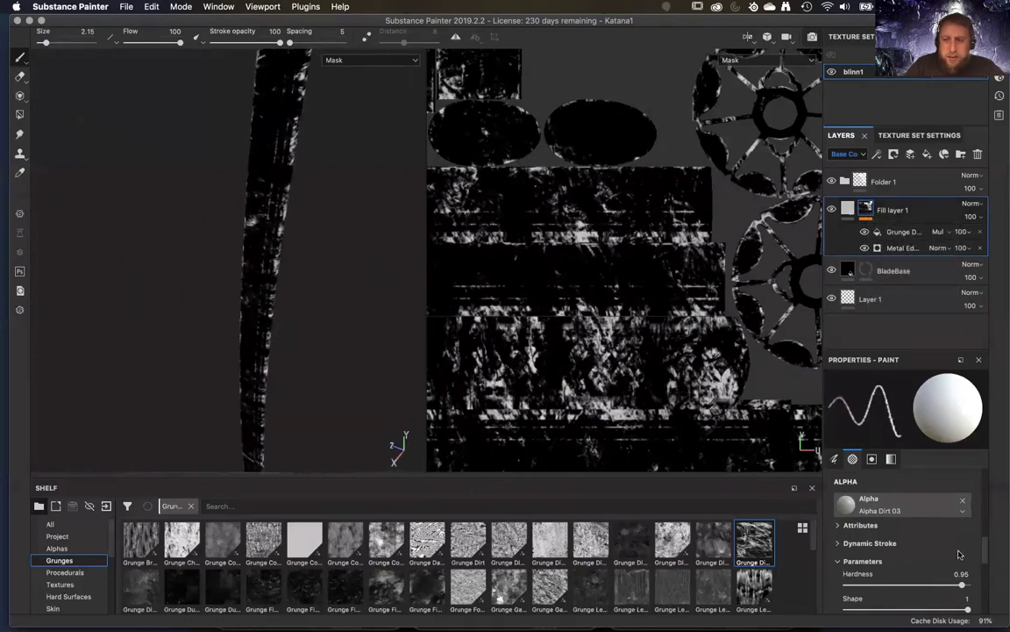
left_click(903, 232)
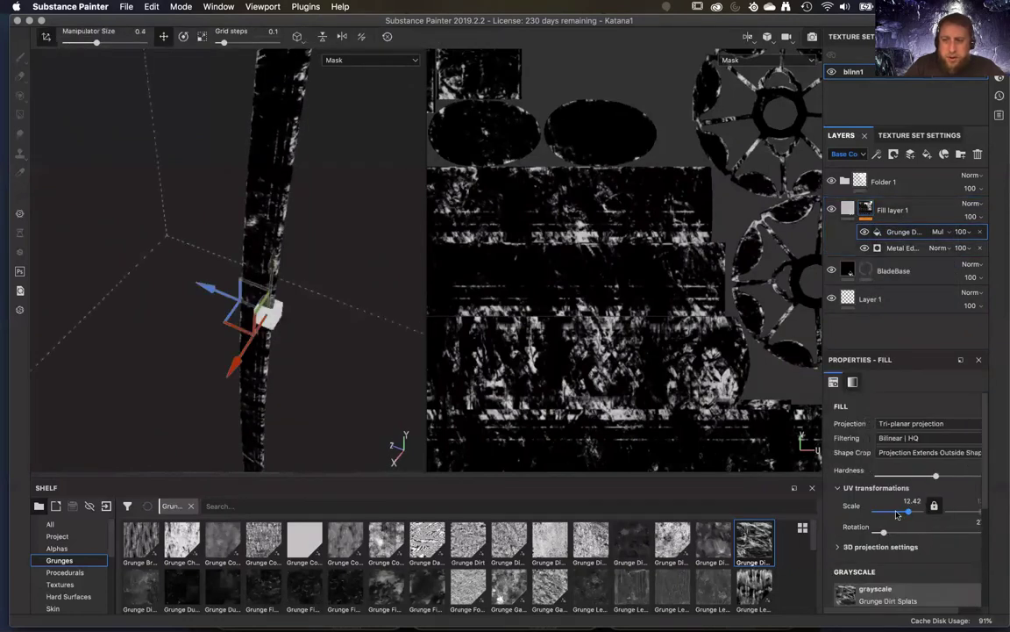
left_click_drag(908, 512, 907, 514)
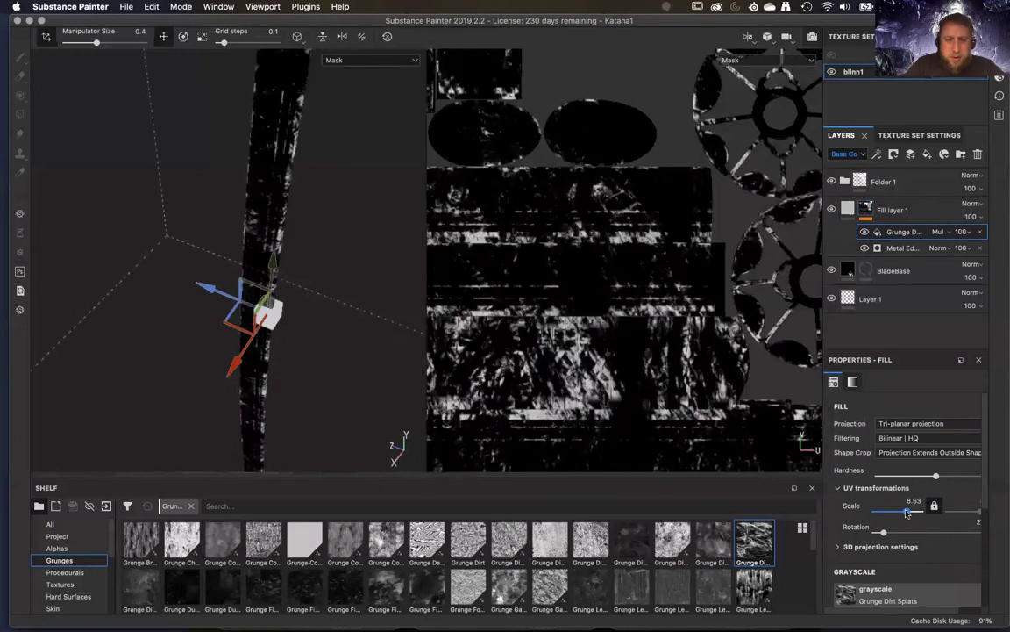
left_click_drag(325, 357, 263, 355, "alt")
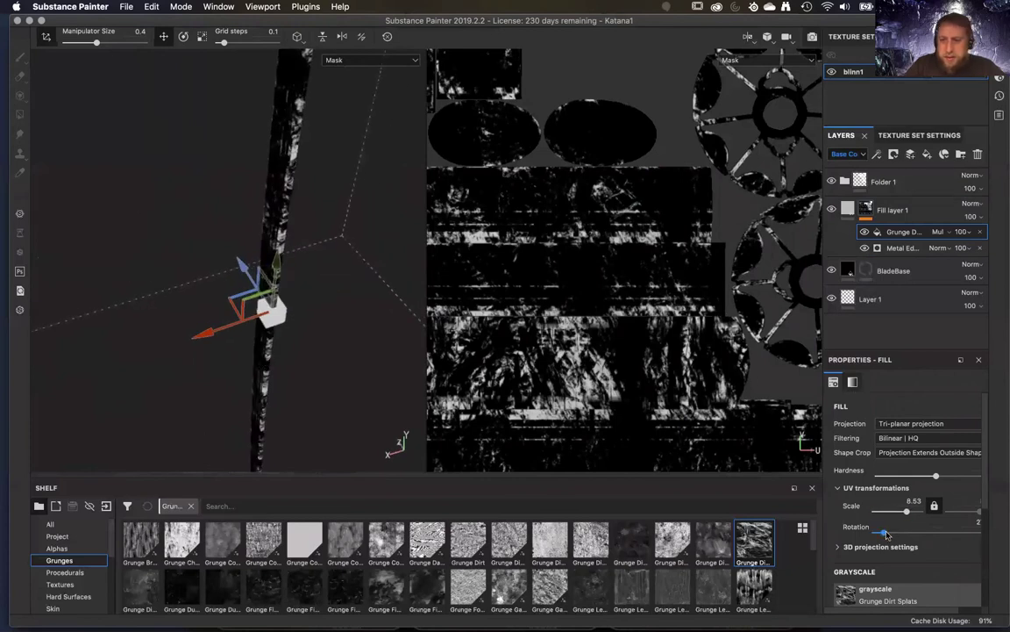
left_click_drag(890, 534, 903, 535)
left_click_drag(255, 309, 351, 412, "alt")
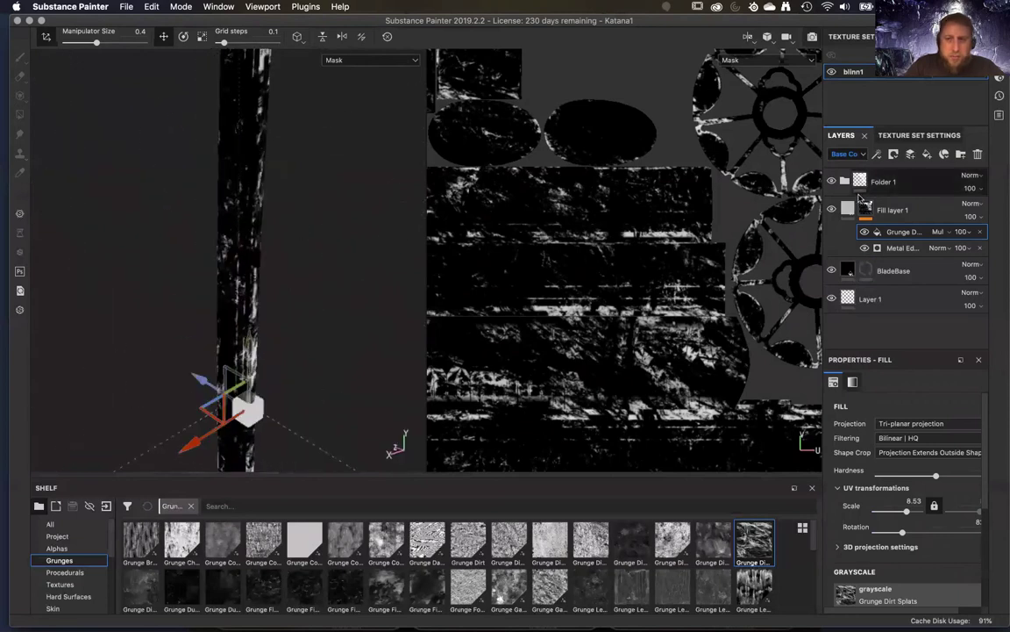
- Set Fill layer 1's Metallic to 1 and Roughness to 0.5217, checking how the wear reflects light on the blade
left_click(847, 209)
left_click_drag(375, 255, 374, 279, "alt")
right_click_drag(375, 279, 287, 410, "alt")
left_click_drag(288, 410, 282, 304, "alt")
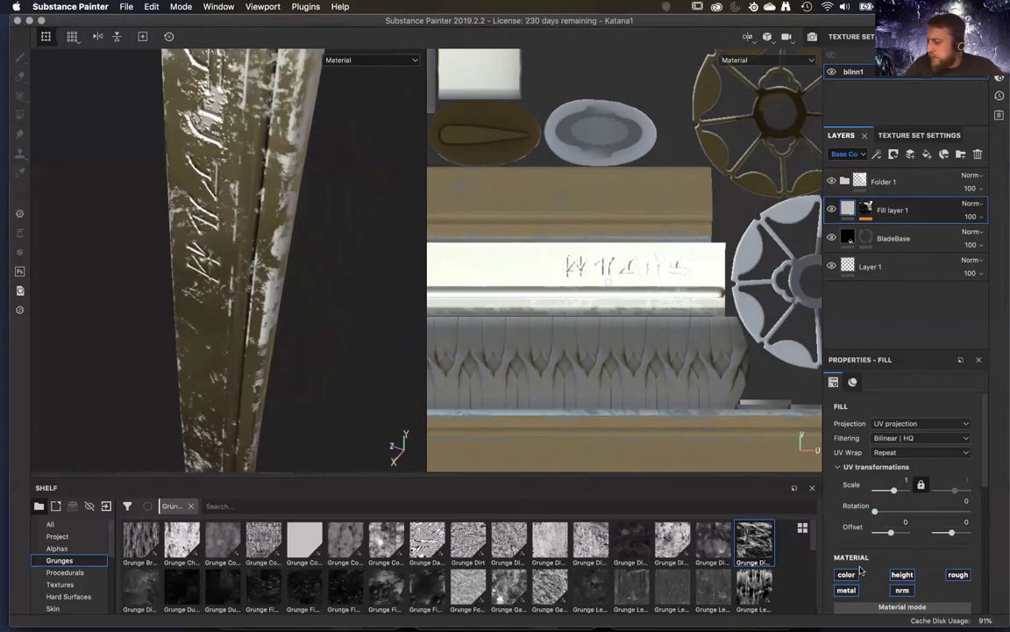
scroll(861, 570, "down", 10)
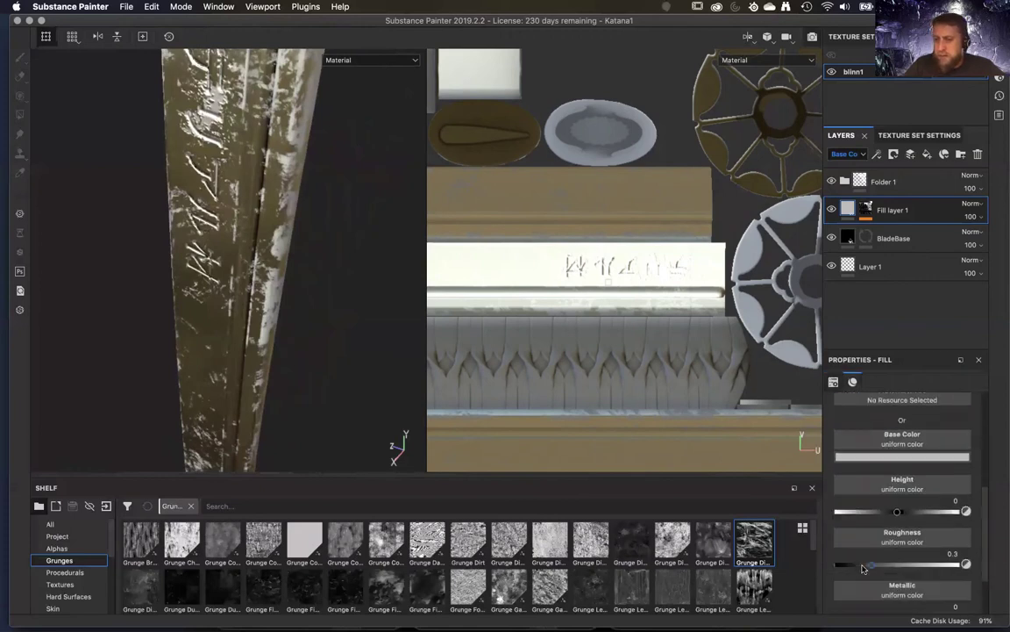
scroll(864, 569, "down", 3)
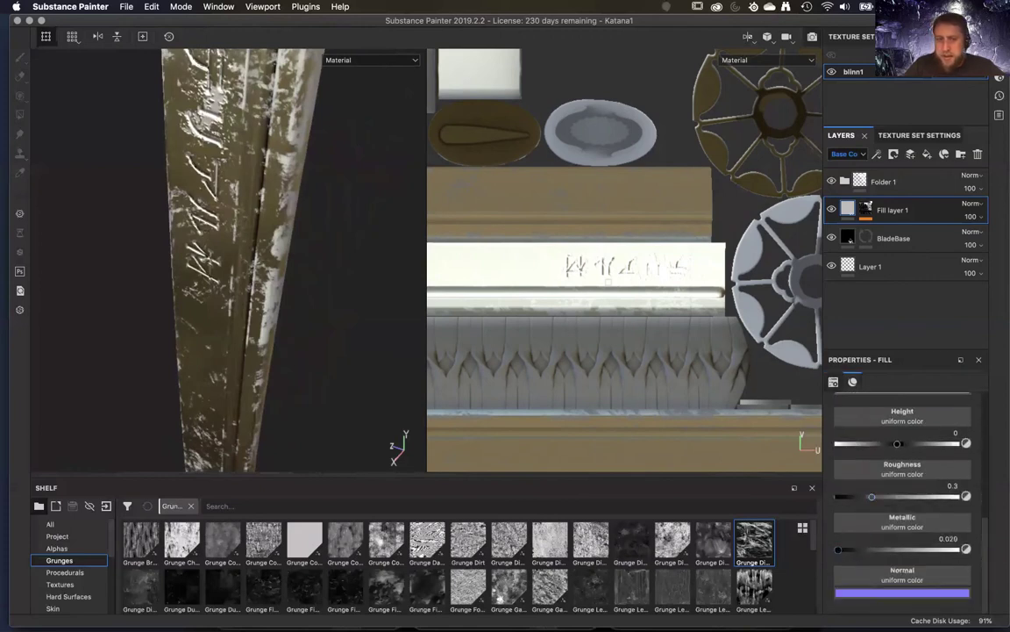
left_click_drag(838, 549, 958, 549)
left_click_drag(342, 310, 360, 296, "alt")
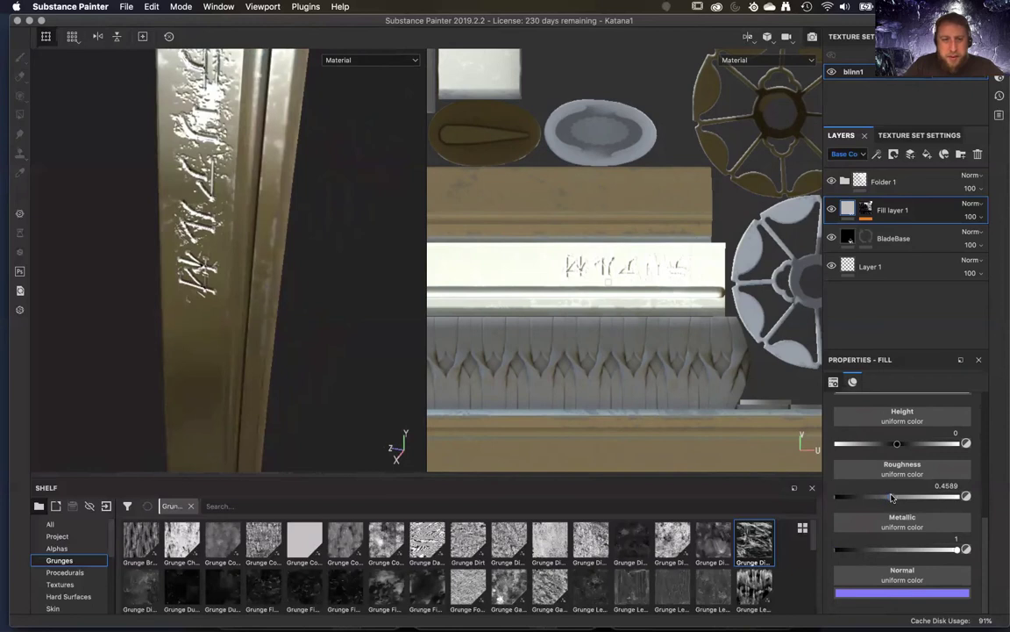
left_click_drag(201, 297, 220, 304, "alt")
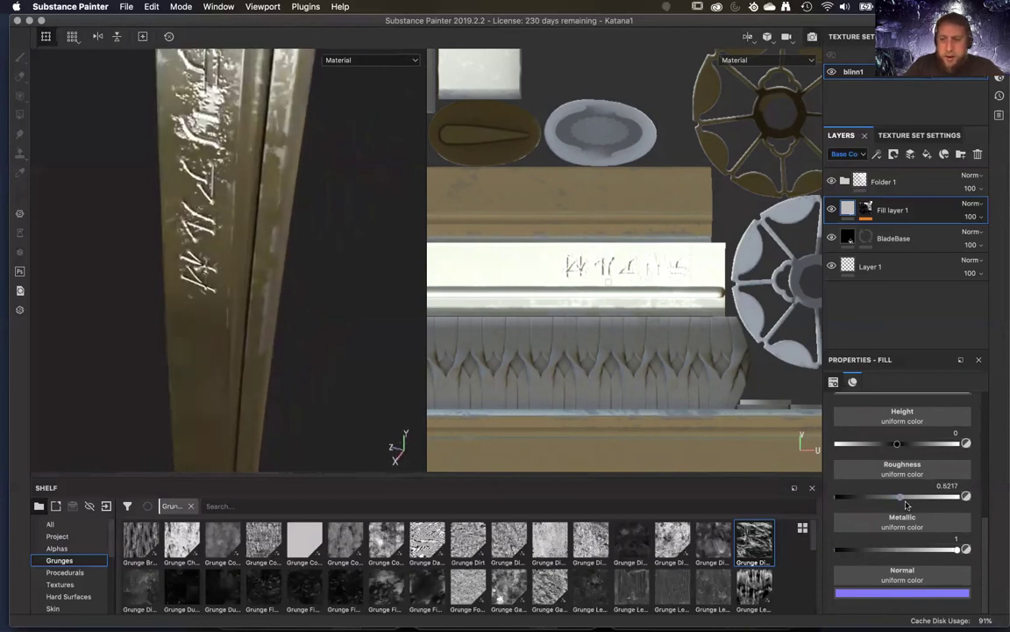
- Lower Fill layer 1's Height to -0.0242 and check the recessed wear along the blade
scroll(906, 504, "up", 5)
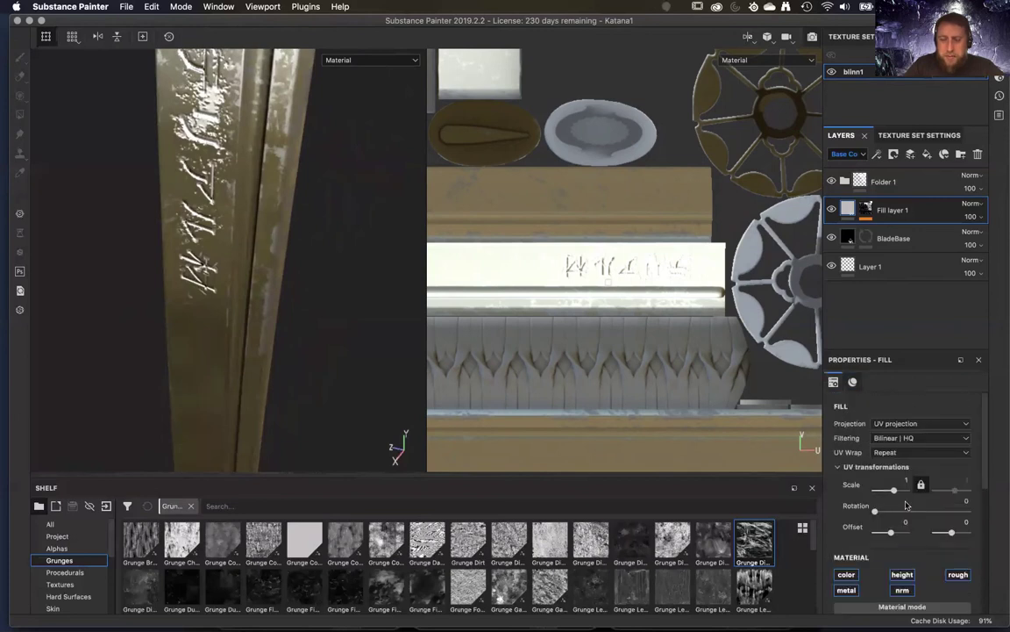
scroll(906, 505, "down", 5)
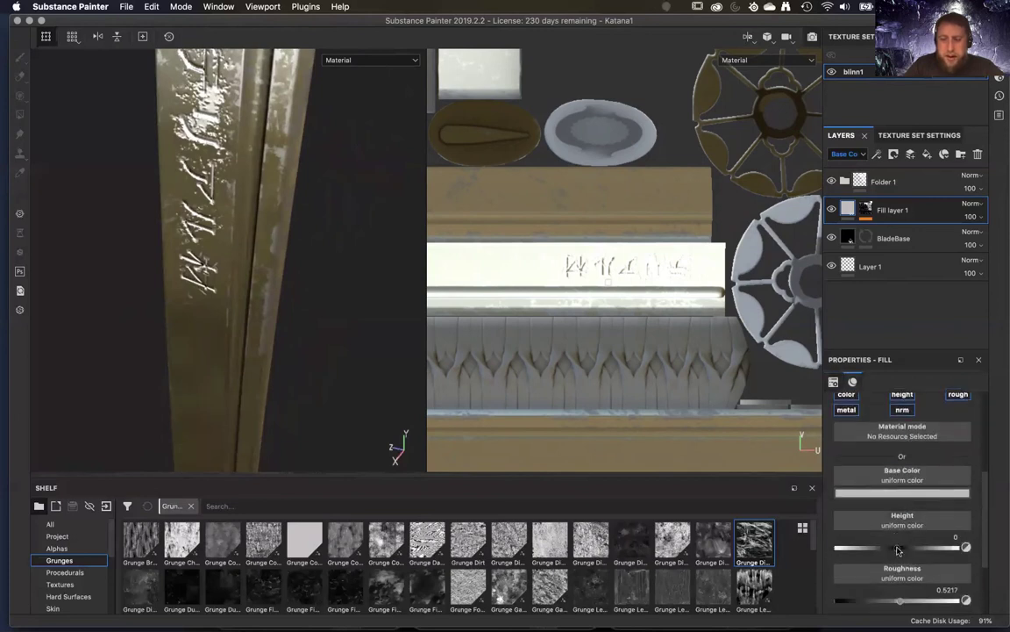
left_click_drag(898, 550, 896, 551)
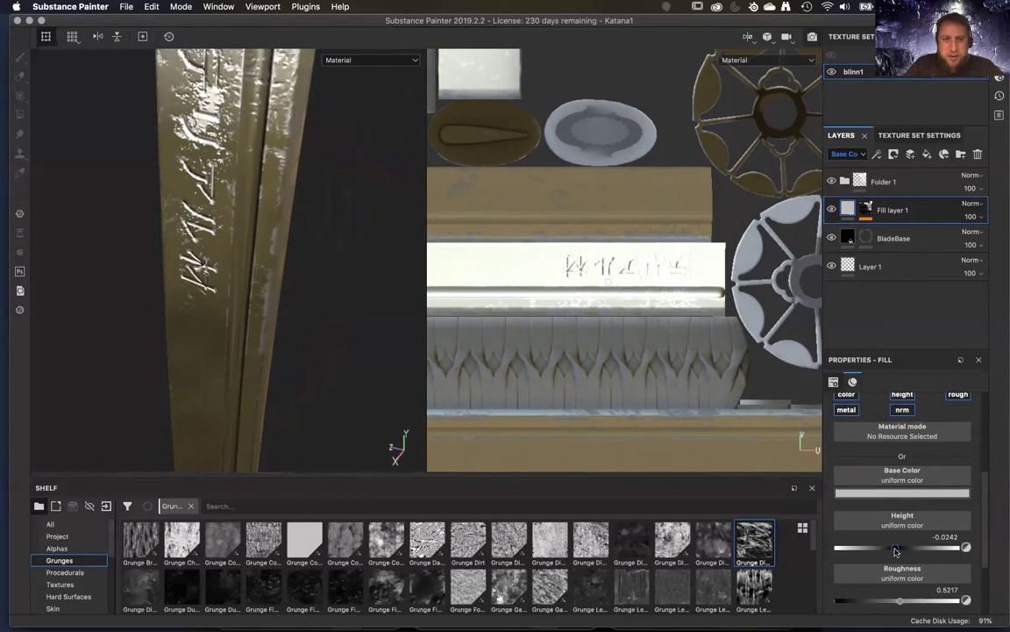
left_click_drag(341, 204, 308, 246, "alt")
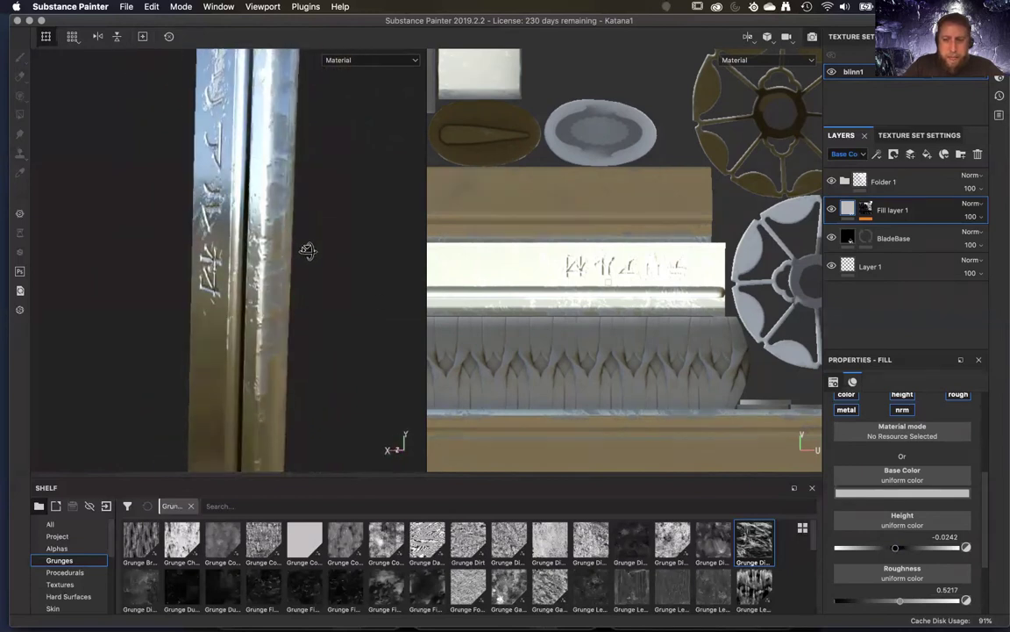
- Display only the Base Color channel and compare the wear color with the blade's color near the engraving
scroll(912, 538, "up", 2)
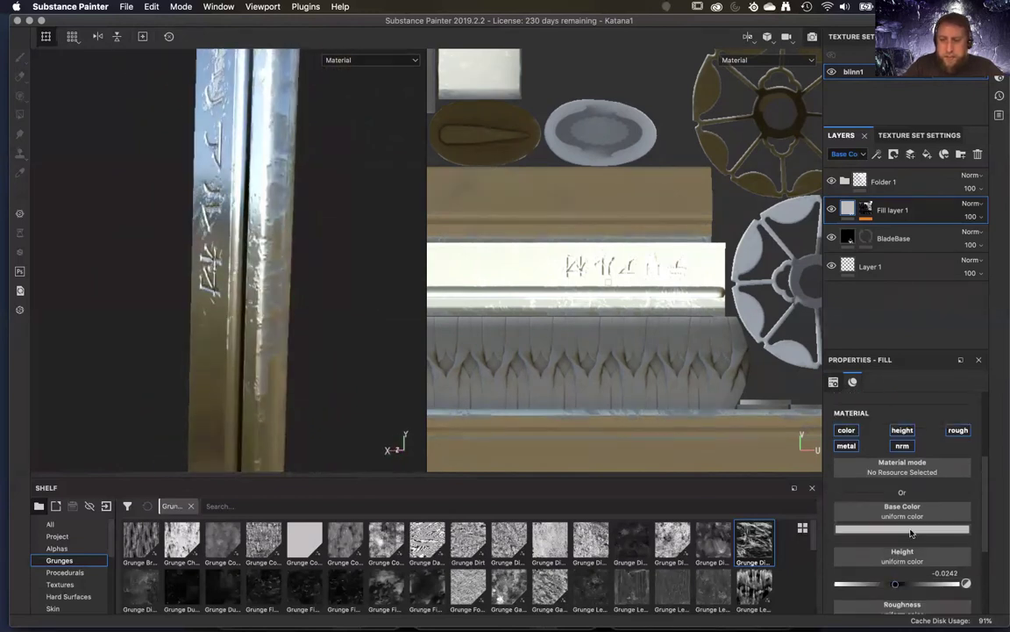
left_click(912, 529)
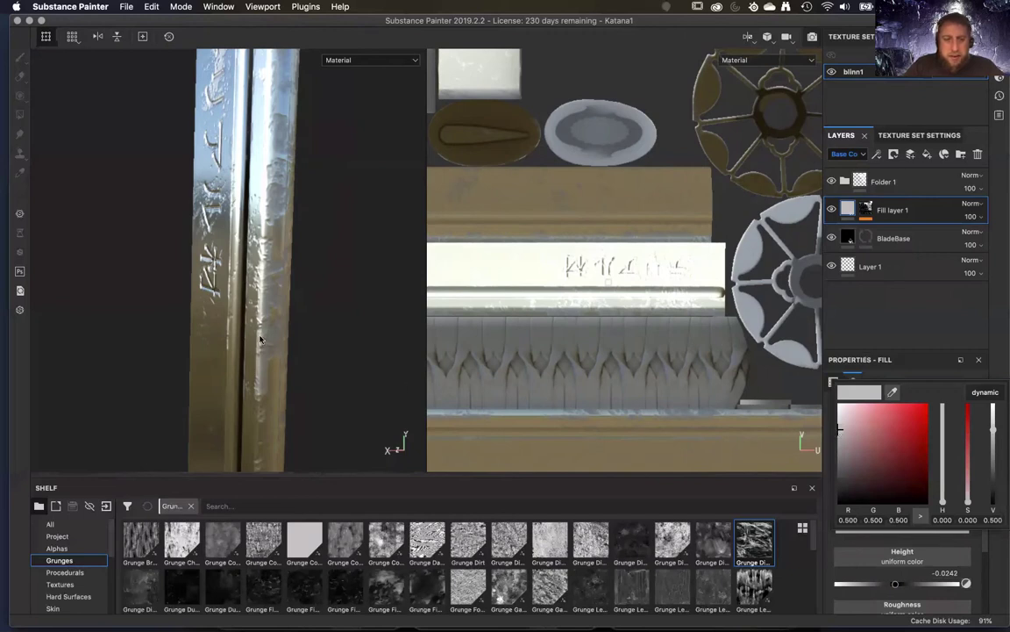
left_click(331, 349)
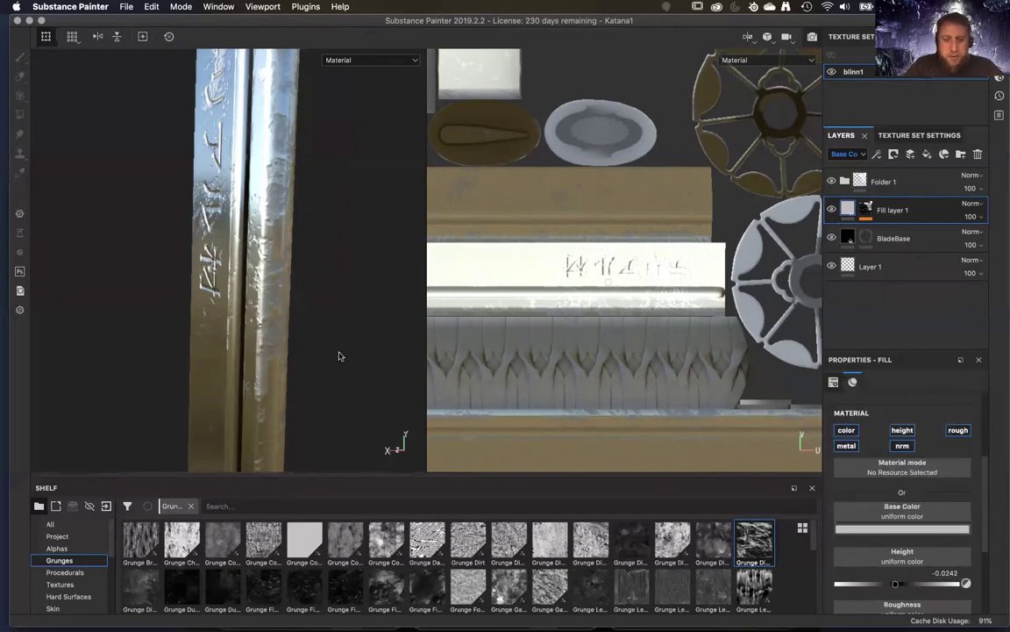
key("c")
key("c")
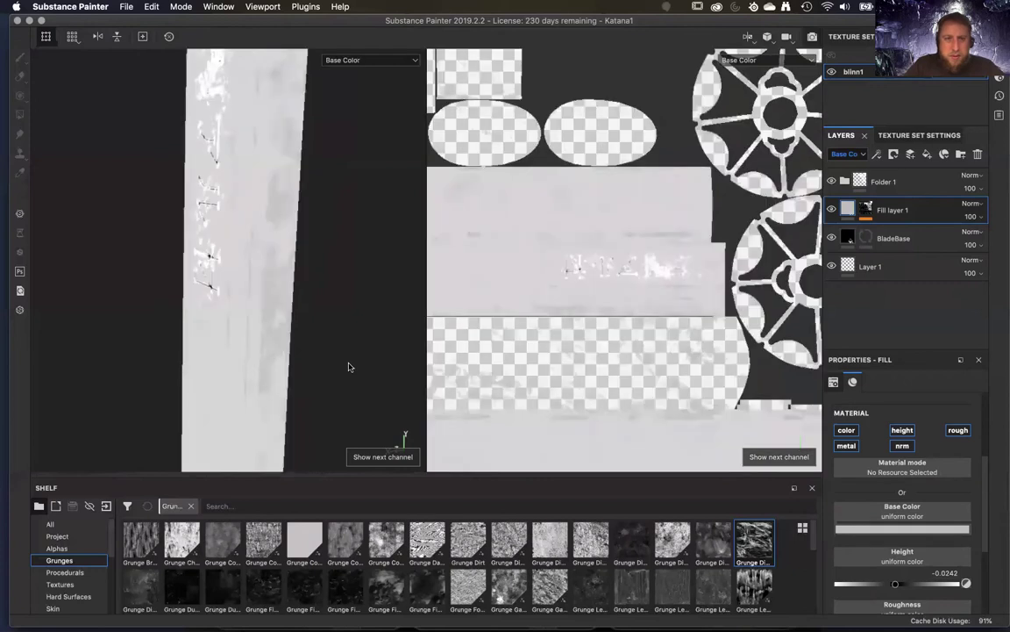
left_click_drag(329, 375, 366, 397, "alt")
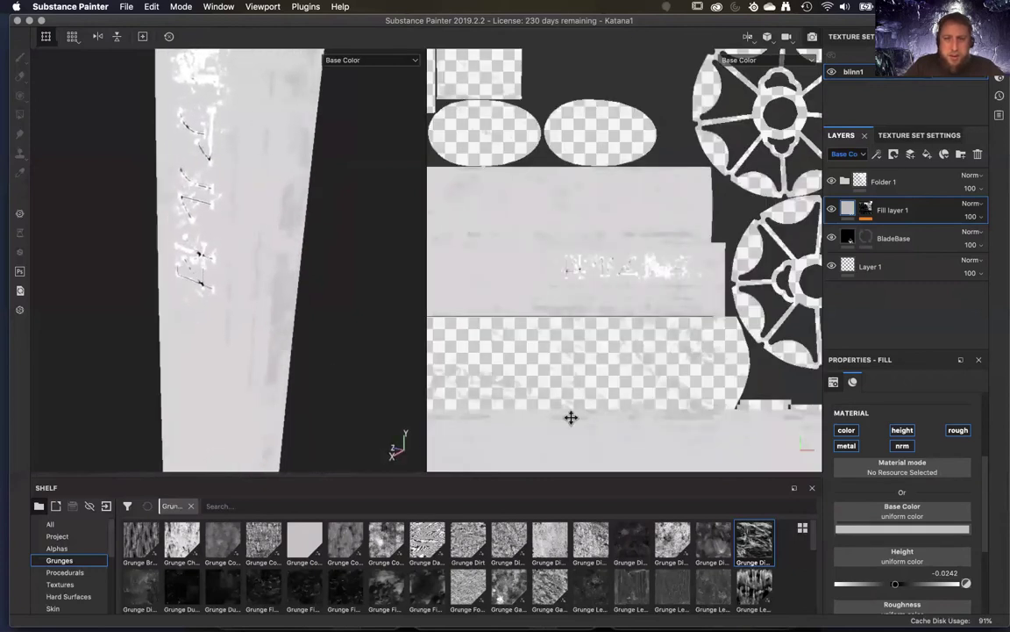
- Change Fill layer 1's Base Color to a light grey of RGB 0.639, 0.601, 0.601 and check it in material view
left_click(887, 529)
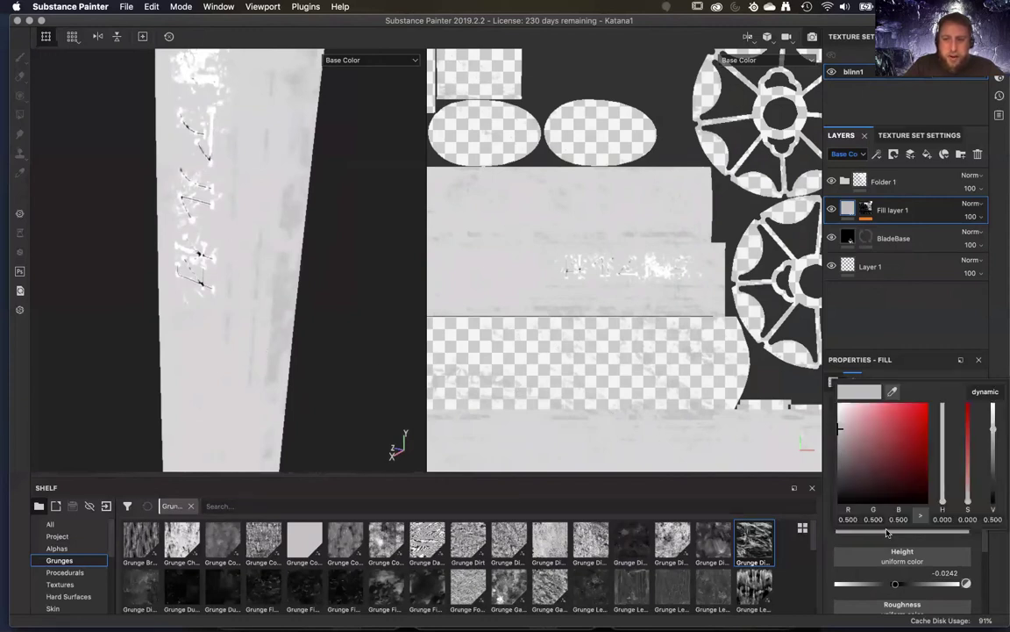
left_click(517, 269)
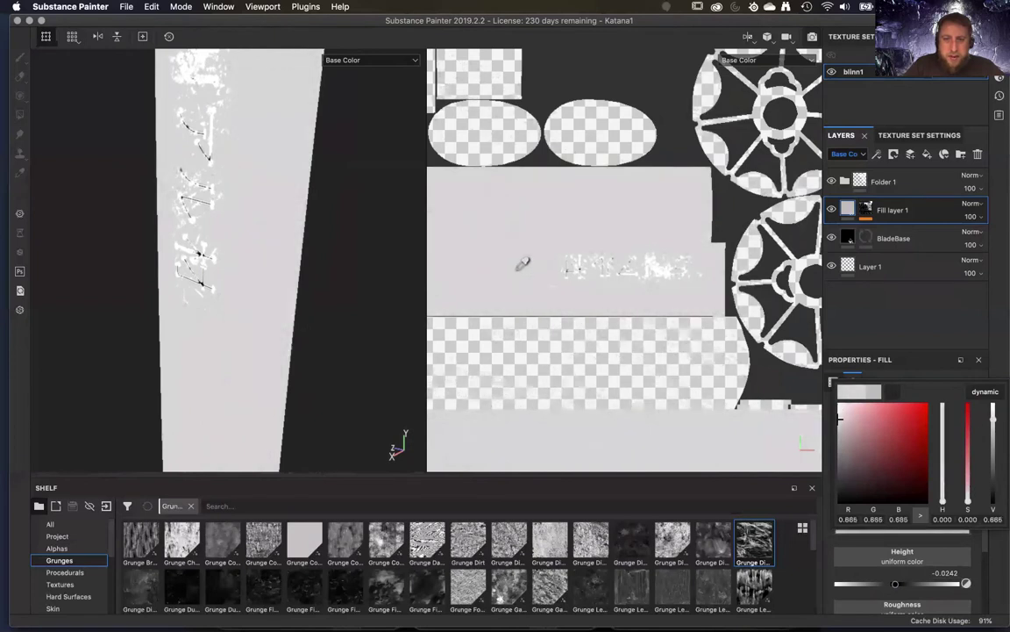
left_click_drag(837, 422, 839, 412)
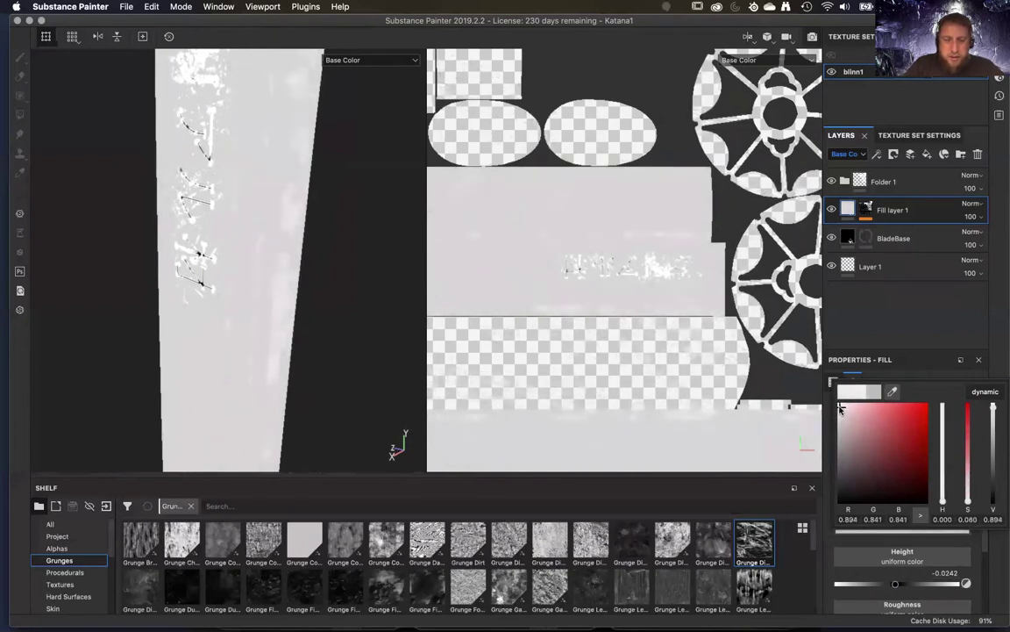
key("m")
left_click_drag(245, 355, 282, 374, "alt")
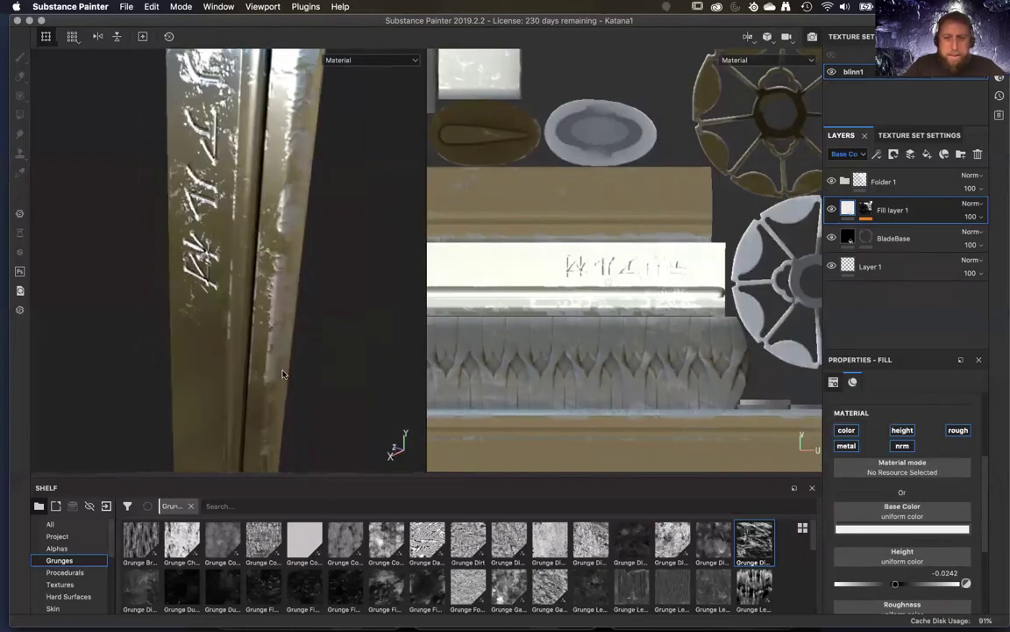
left_click(925, 530)
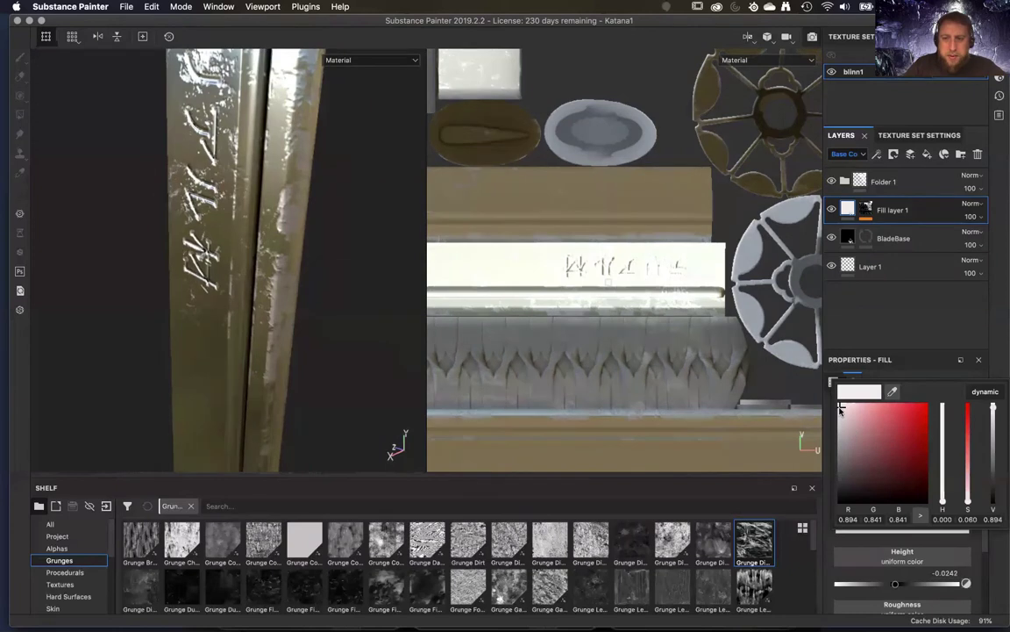
left_click_drag(839, 409, 840, 420)
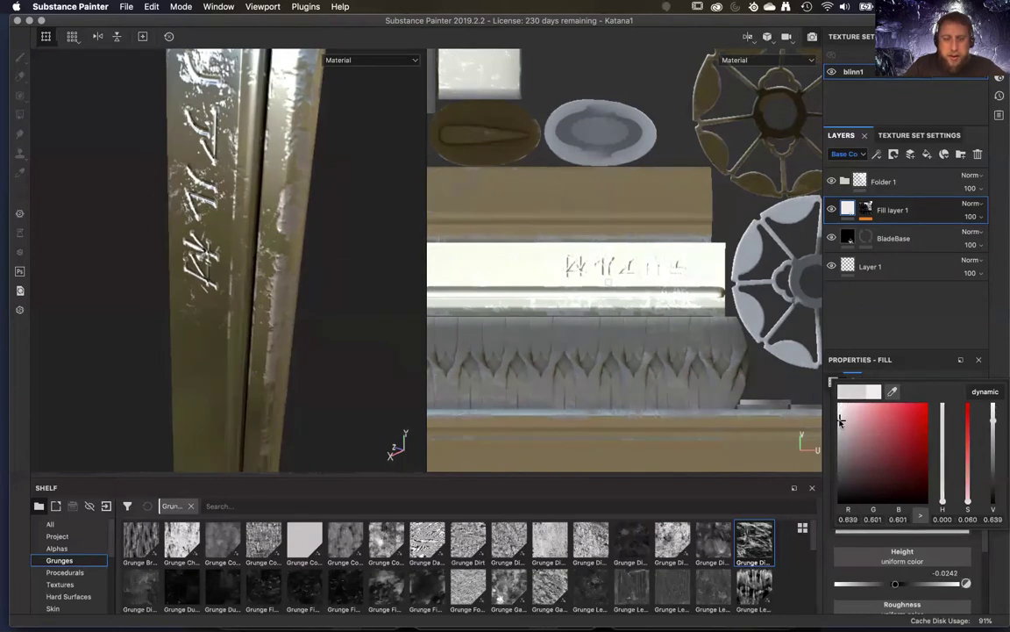
left_click_drag(322, 378, 321, 412, "alt")
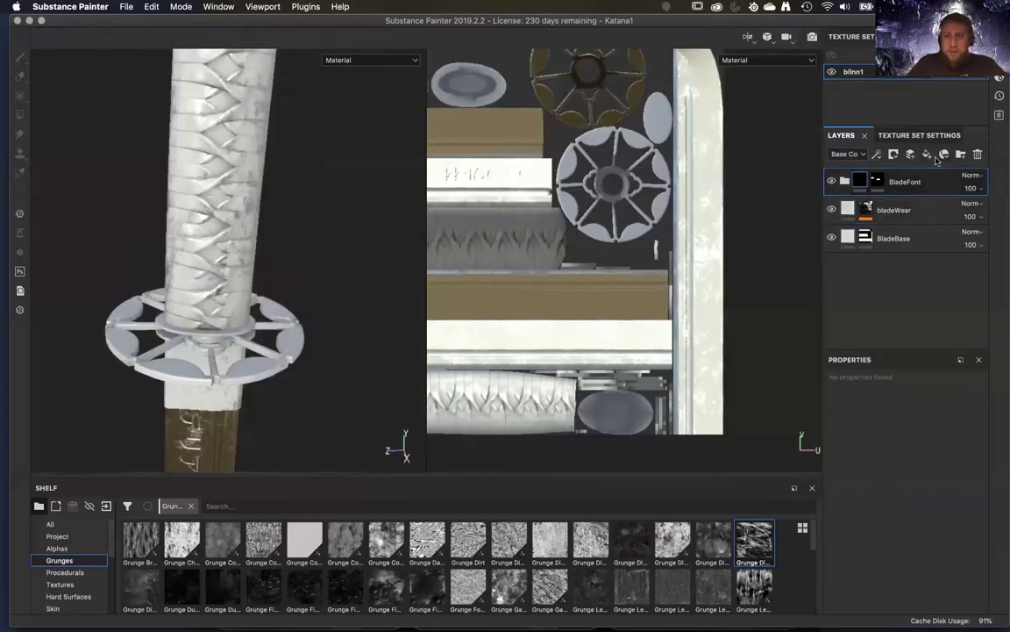
- Browse the shelf's Materials category and preview Plastic Cables Braided and Plastic Fabric Pyramid
left_click(928, 155)
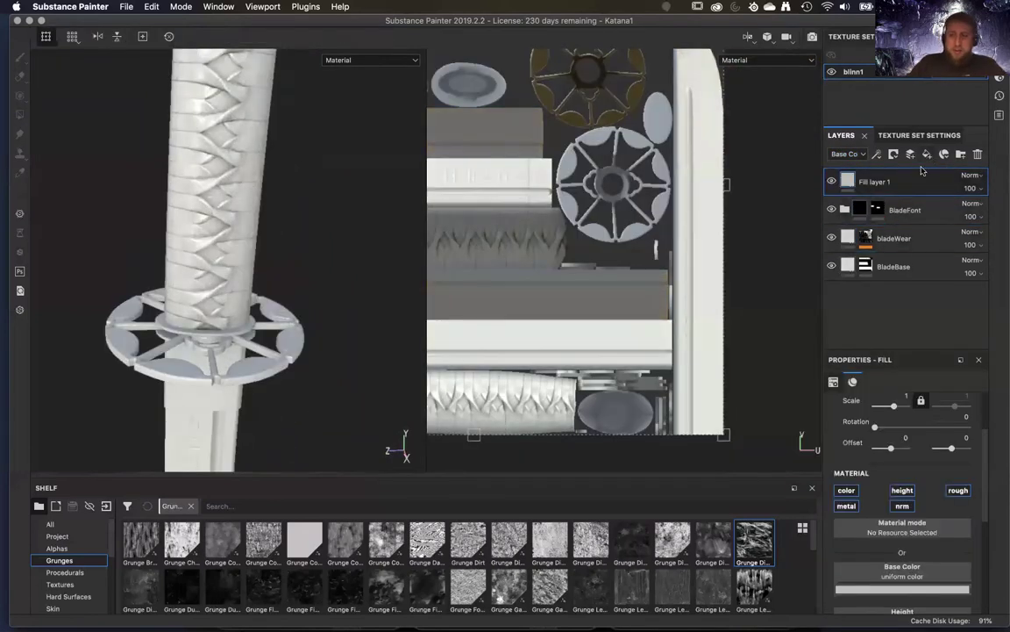
left_click(978, 155)
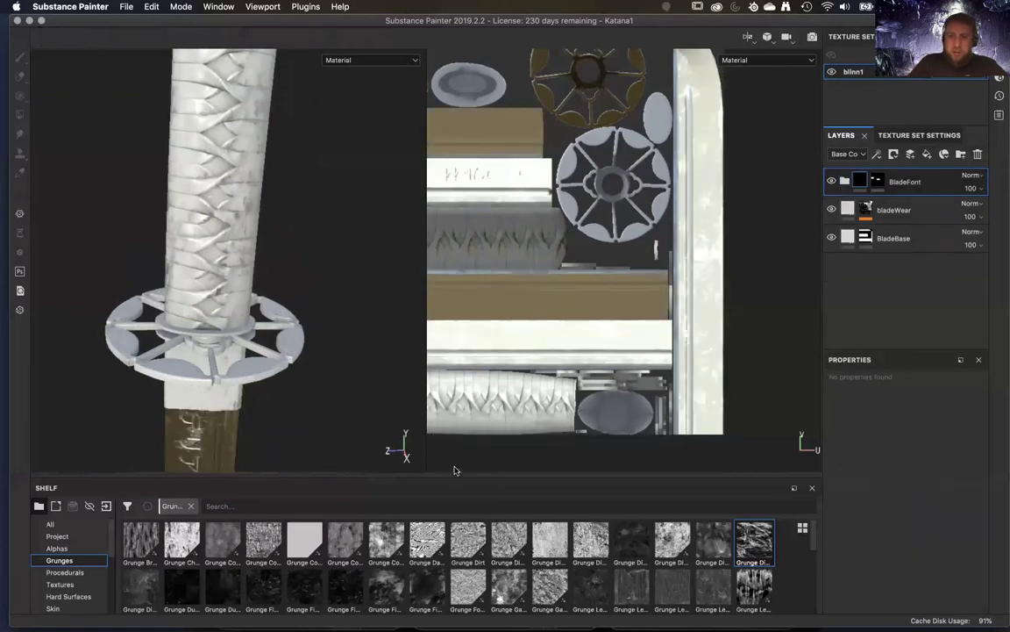
scroll(75, 567, "down", 5)
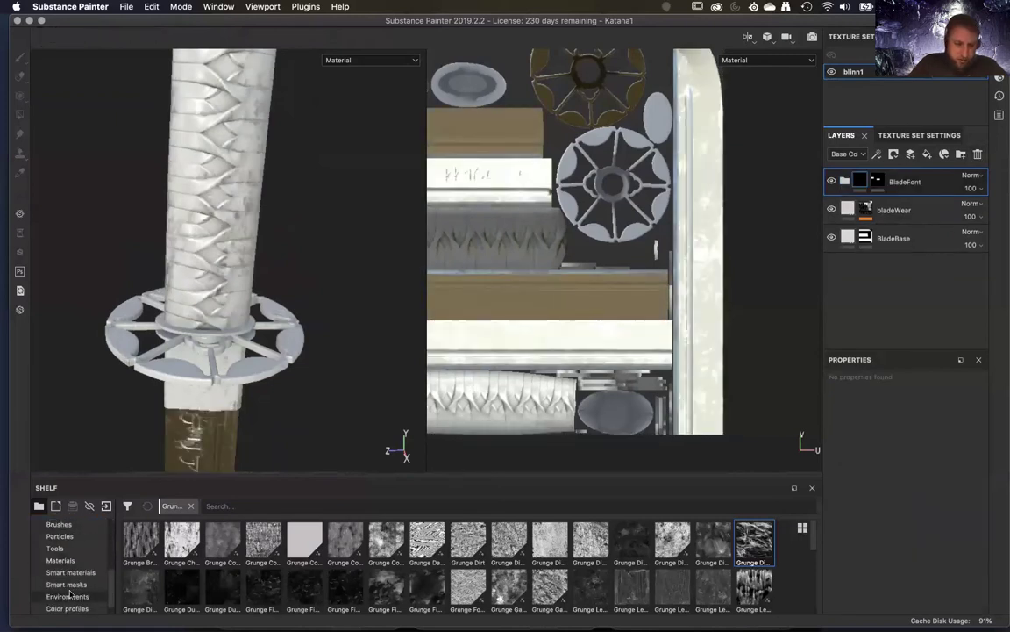
left_click(65, 561)
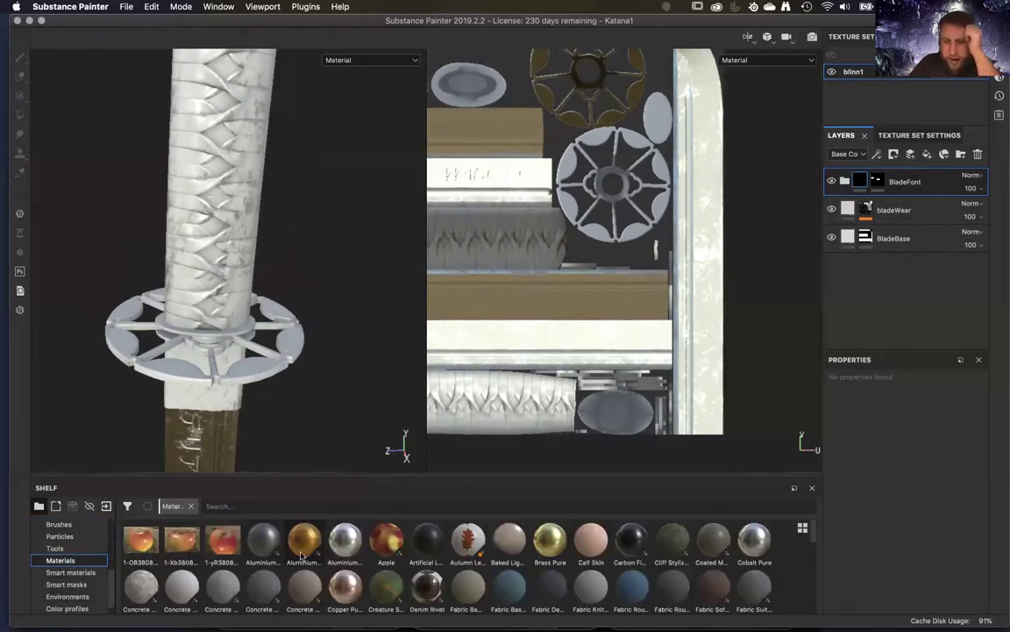
scroll(301, 554, "down", 3)
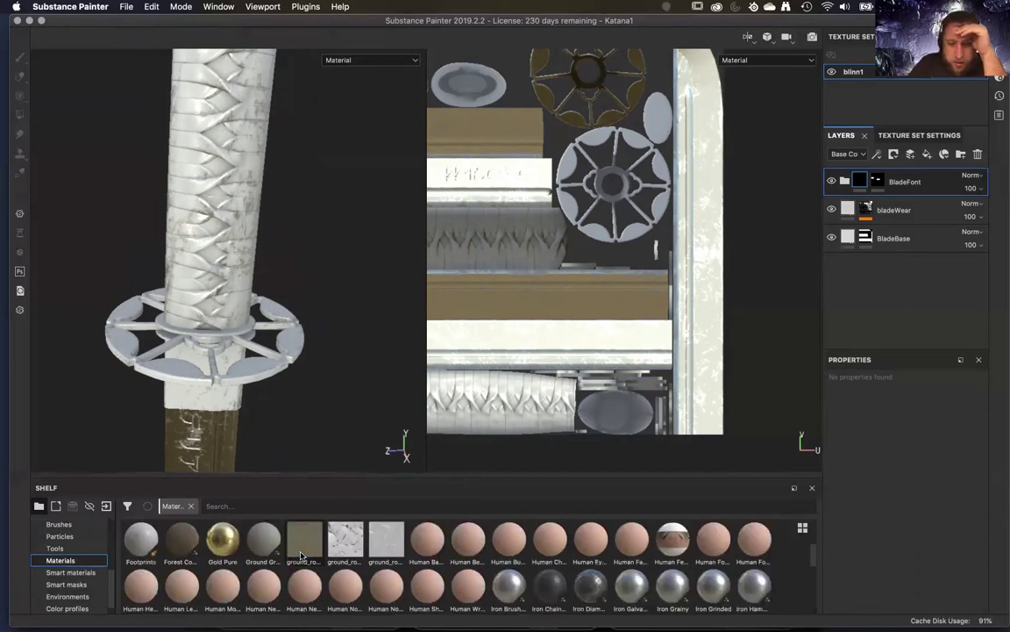
scroll(301, 555, "down", 2)
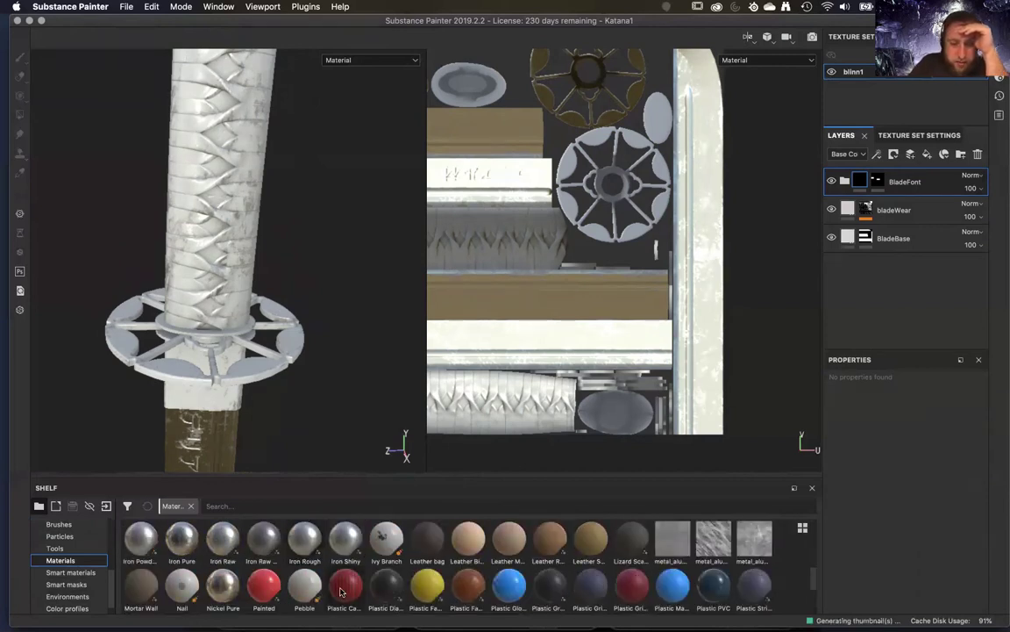
mouse_move(341, 592)
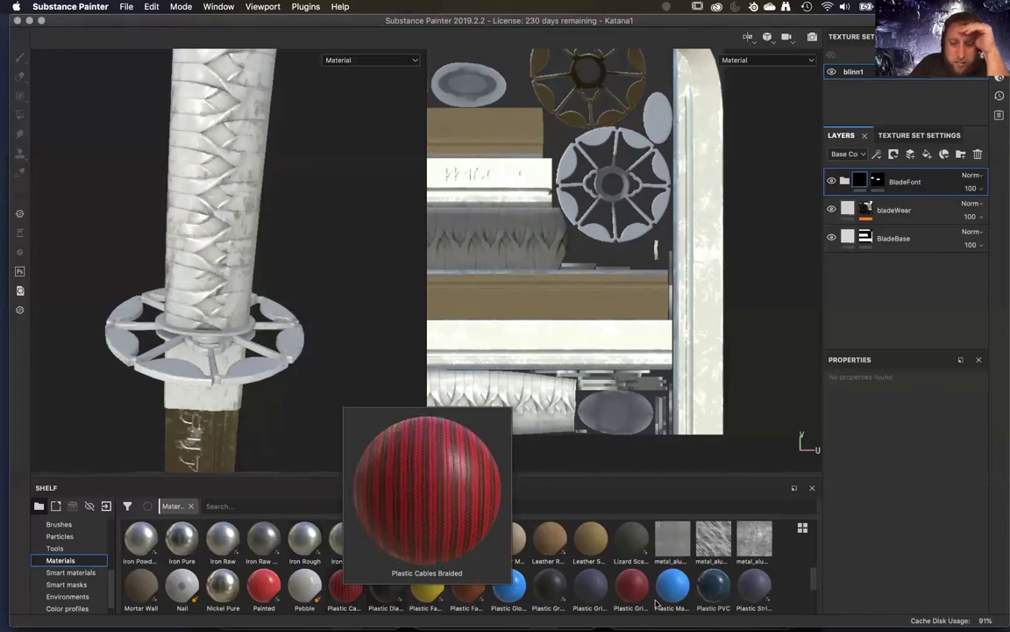
scroll(792, 580, "down", 5)
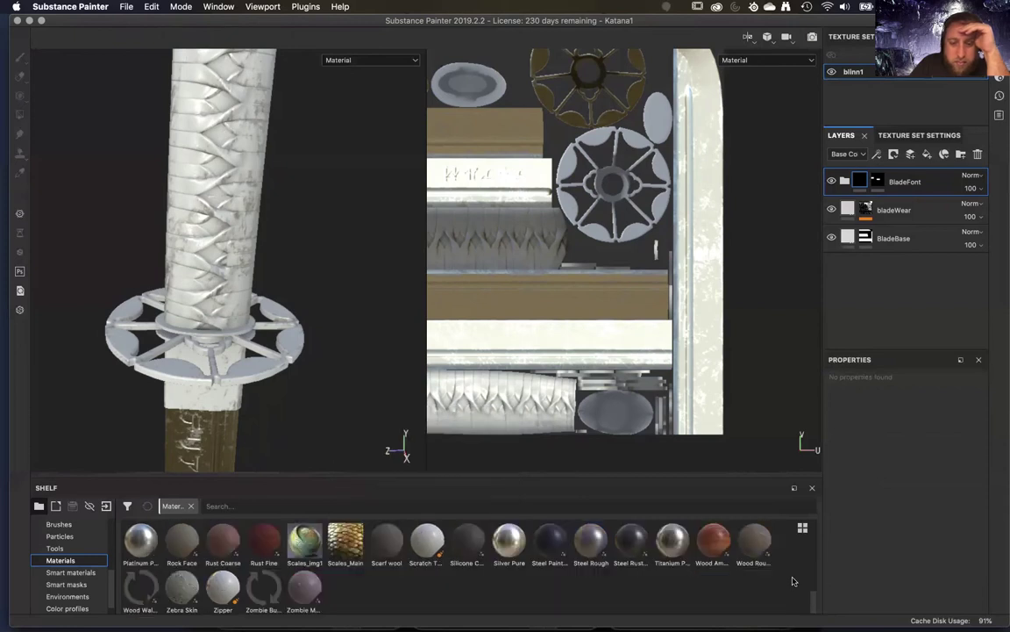
scroll(792, 581, "up", 5)
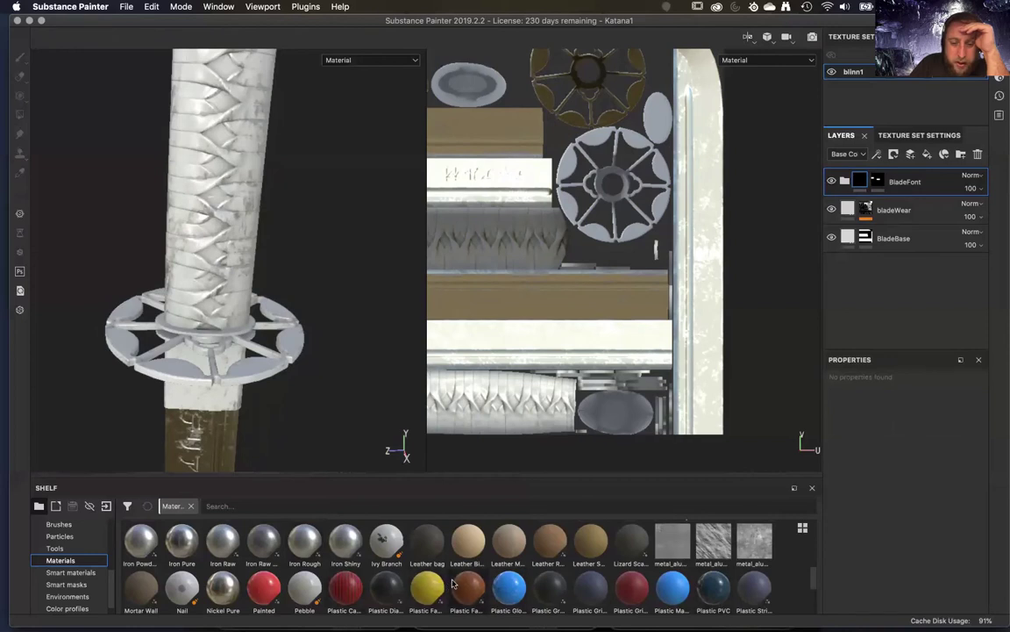
mouse_move(459, 585)
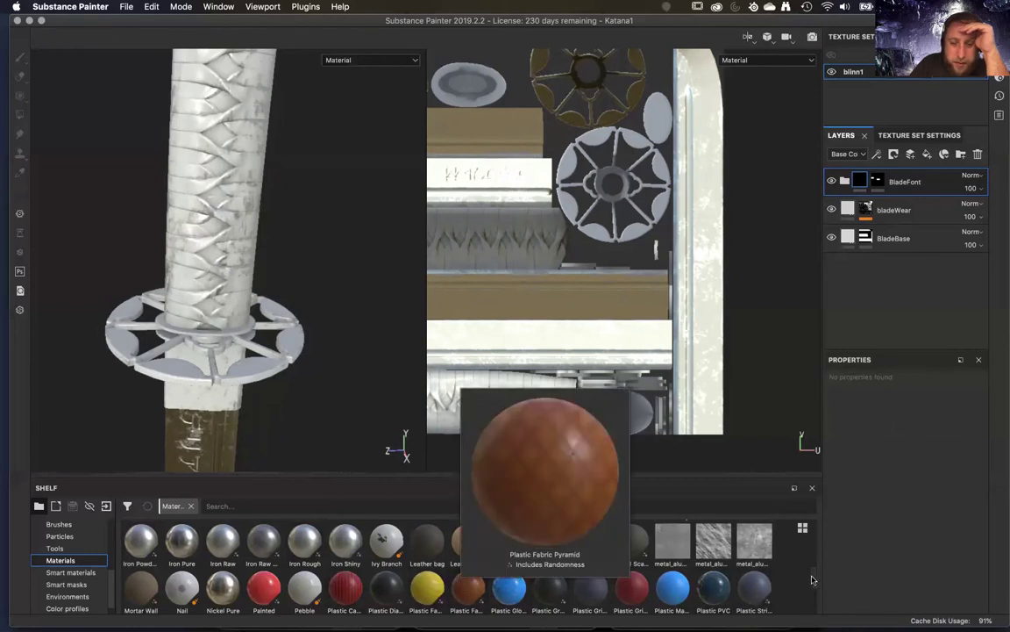
- Add the Plastic Cables Braided material as a new layer above the BladeFont folder and inspect it on the handle
scroll(812, 580, "down", 1)
scroll(812, 580, "down", 3)
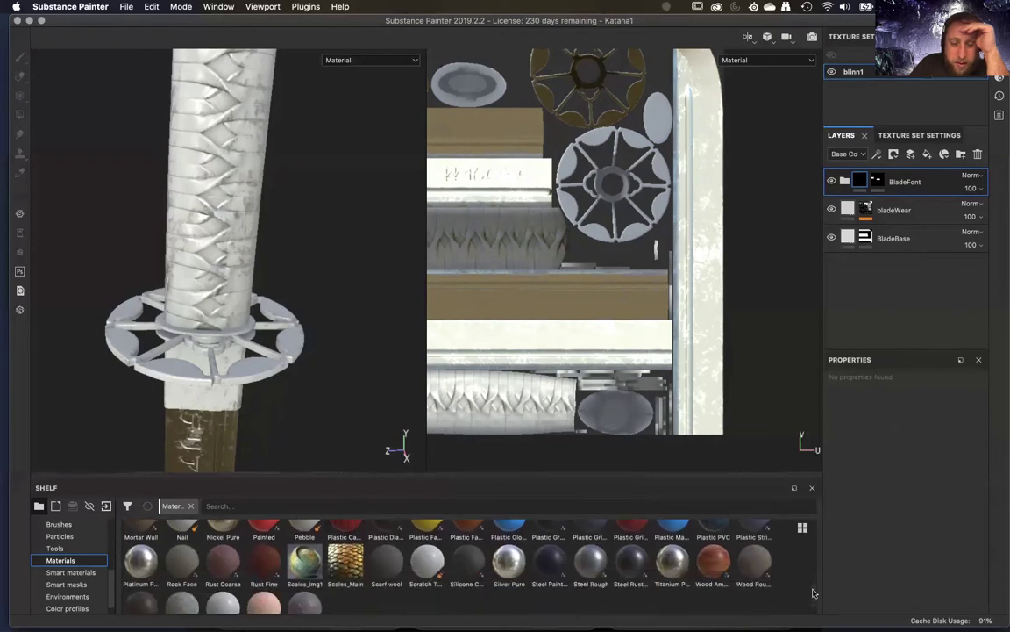
scroll(812, 592, "up", 3)
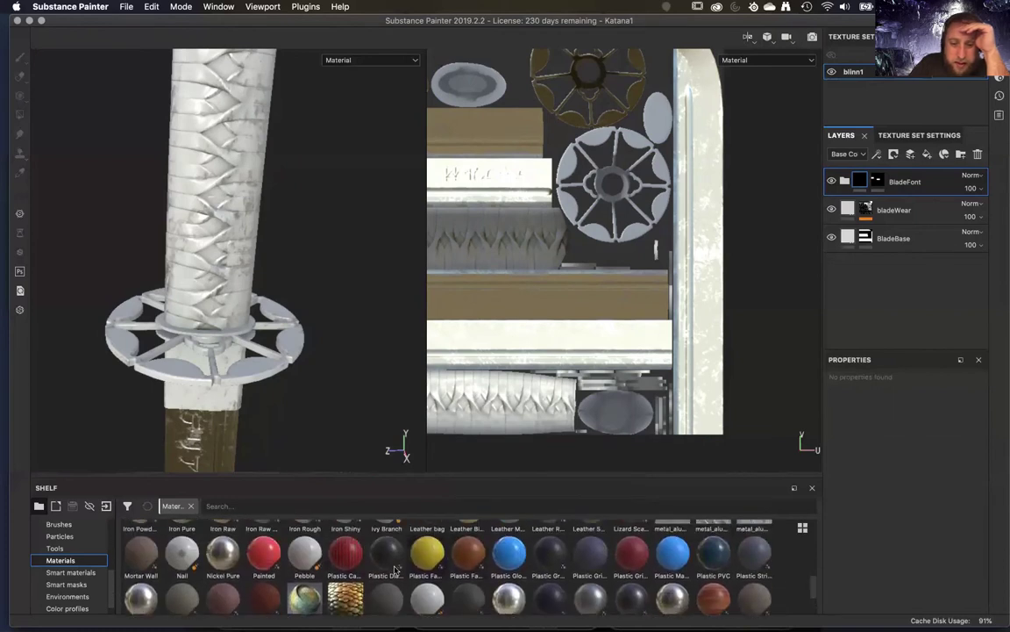
left_click_drag(349, 560, 912, 176)
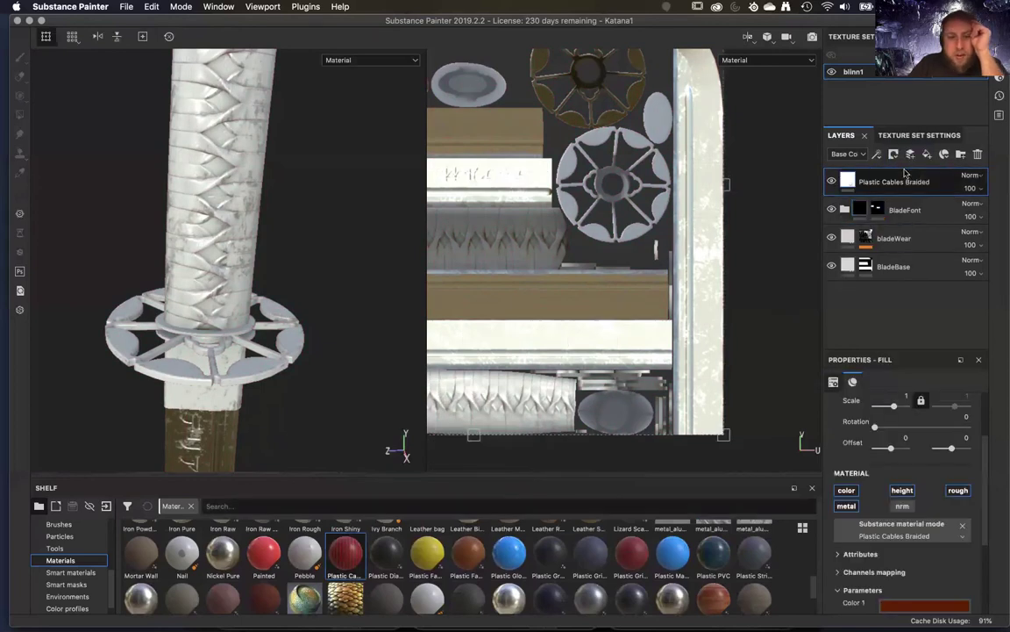
left_click_drag(327, 293, 298, 298, "alt")
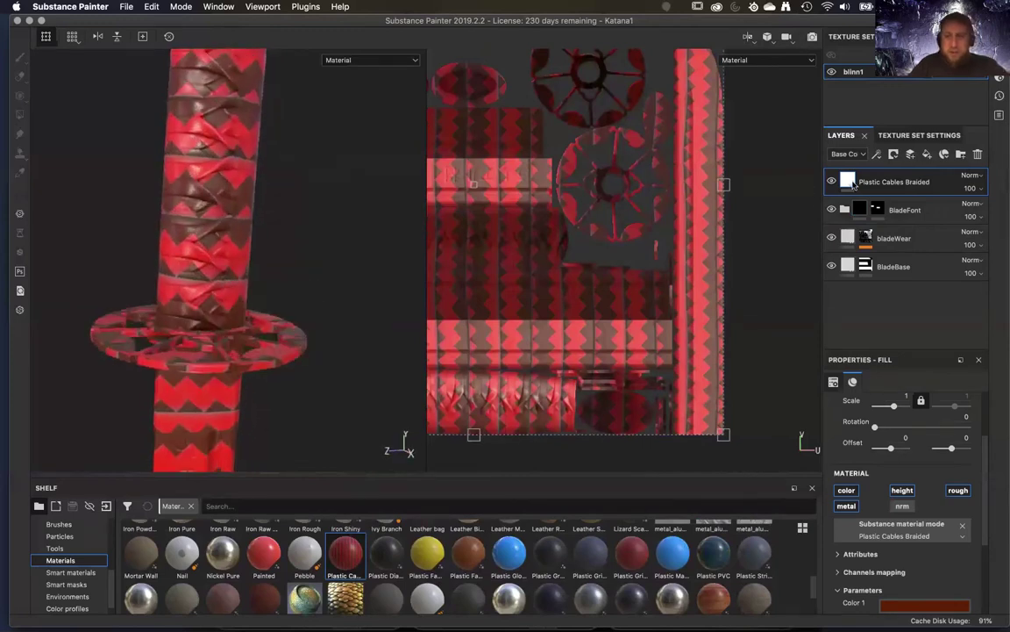
- Raise the Plastic Cables Braided material's Roughness to 0.9 and check the effect on the handle
scroll(882, 546, "down", 4)
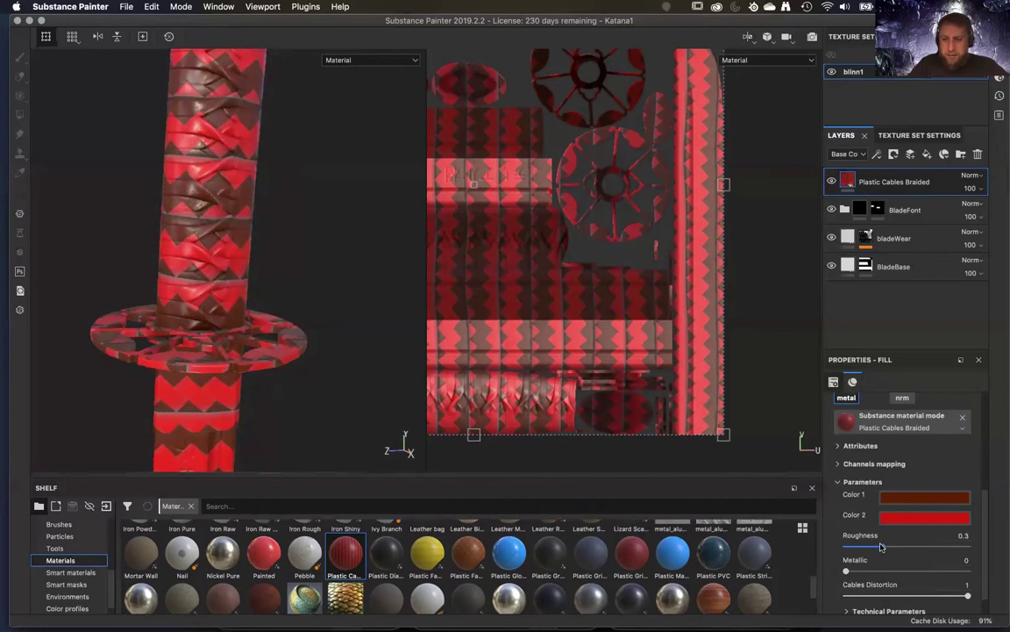
left_click_drag(883, 549, 956, 549)
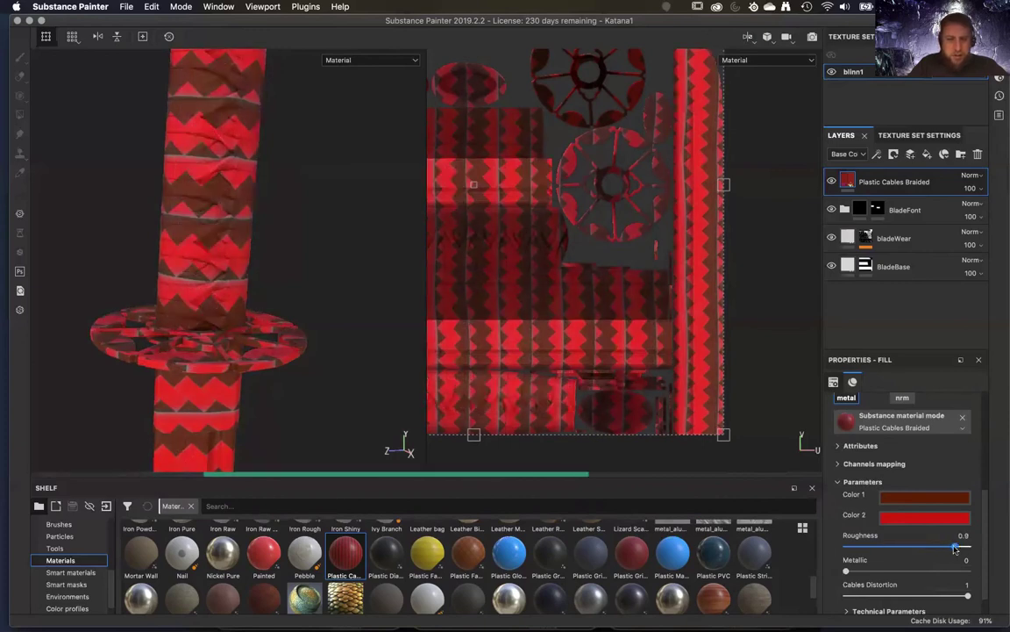
left_click_drag(339, 420, 756, 451, "alt")
scroll(838, 545, "down", 1)
- Set the Plastic Cables Braided layer's UV scale to 16 and inspect the finer braid on the handle up close
scroll(868, 548, "up", 3)
scroll(872, 551, "up", 1)
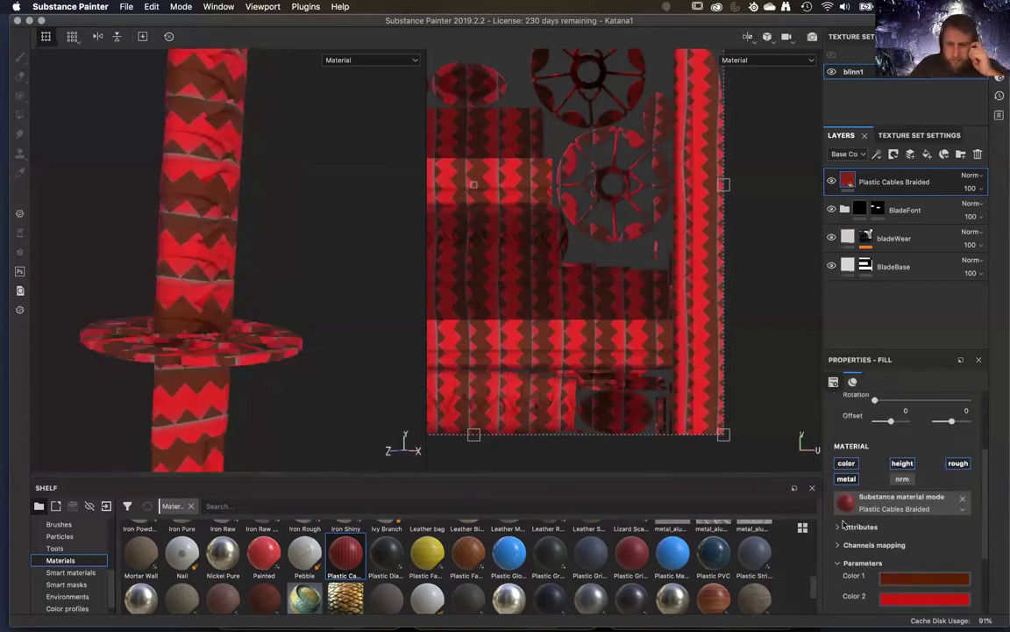
scroll(844, 523, "up", 3)
mouse_move(899, 485)
left_mouse_down()
mouse_move(889, 490)
mouse_move(898, 489)
left_mouse_up()
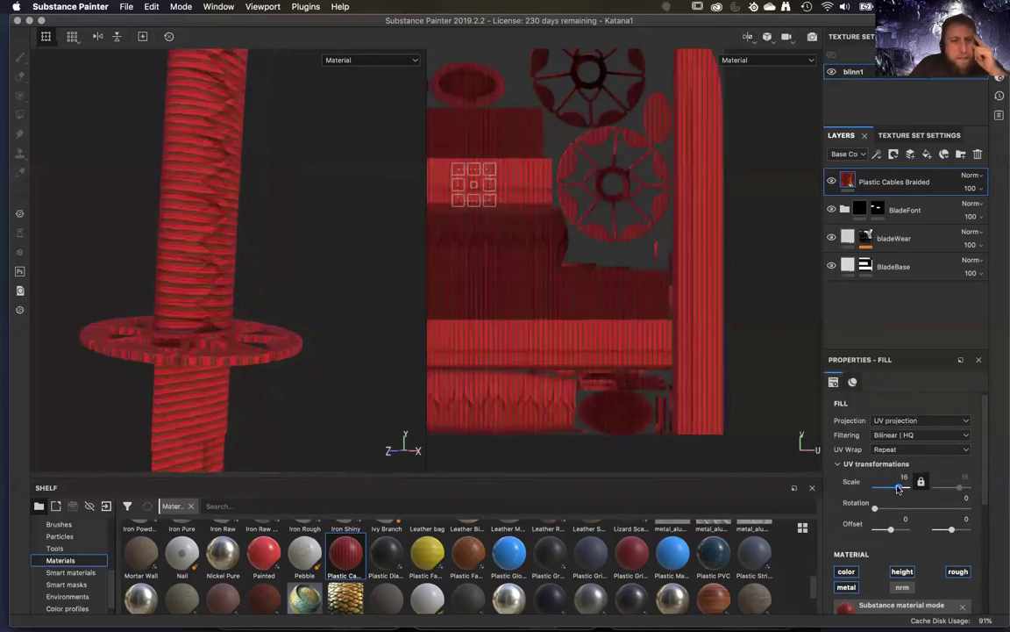
scroll(333, 372, "down", 3)
scroll(333, 372, "up", 7)
middle_click_drag(333, 372, 157, 288, "alt")
left_click_drag(157, 287, 467, 260, "alt")
- Add a black mask with a color selection to the Plastic Cables Braided layer and pick the handle wrap's green ID color
right_click(944, 188)
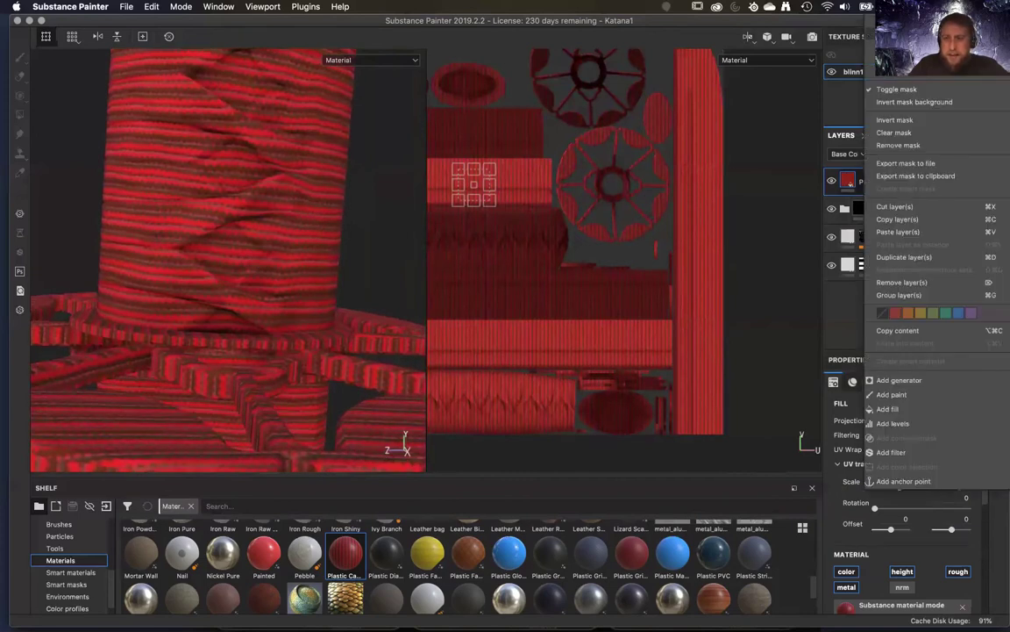
left_click(876, 37)
right_click(867, 181)
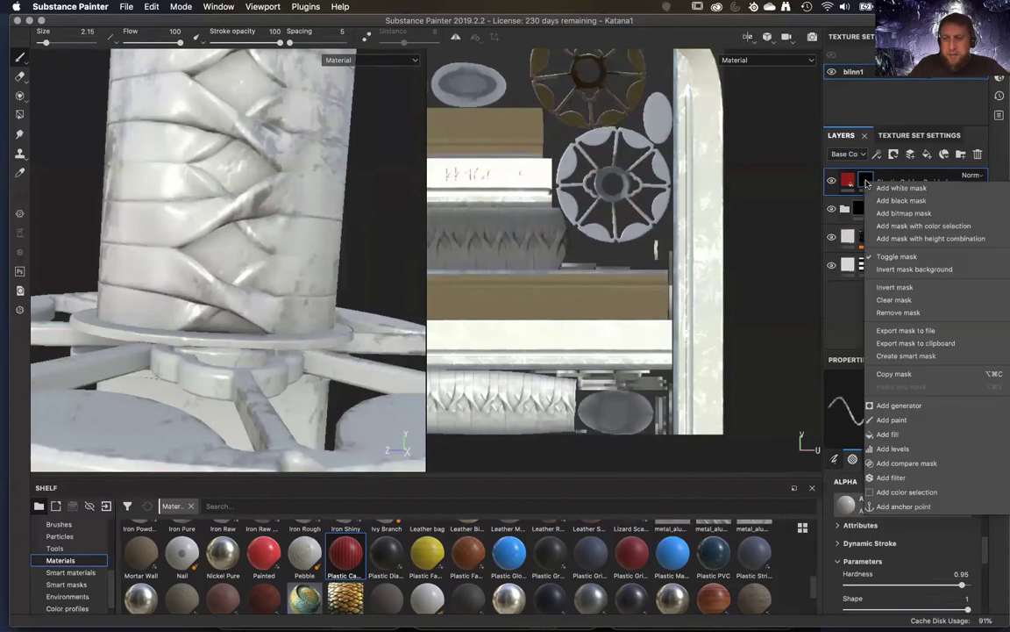
left_click(907, 491)
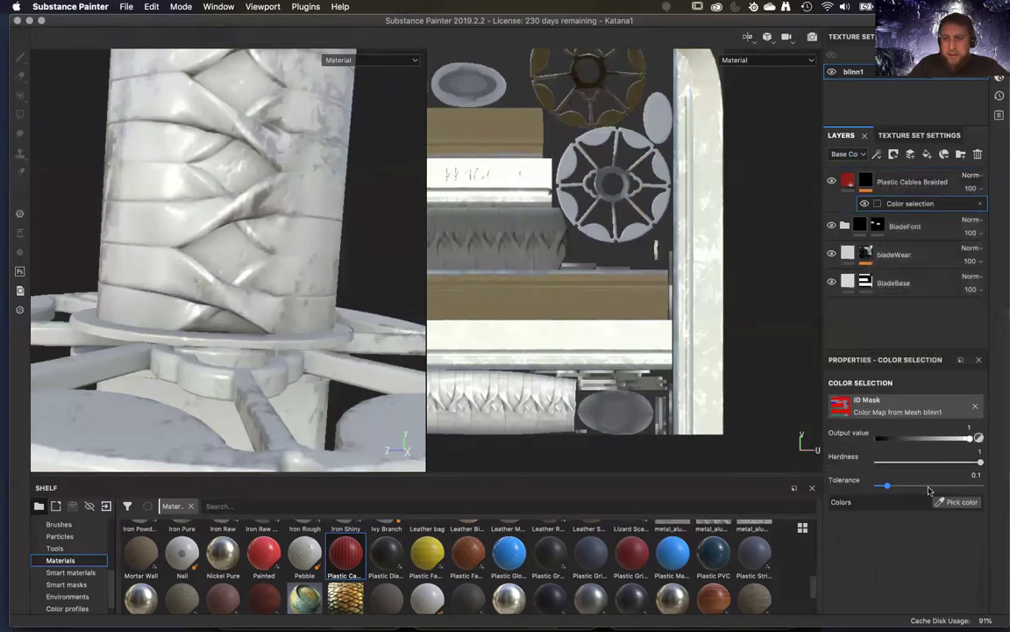
left_click_drag(318, 231, 331, 243, "alt")
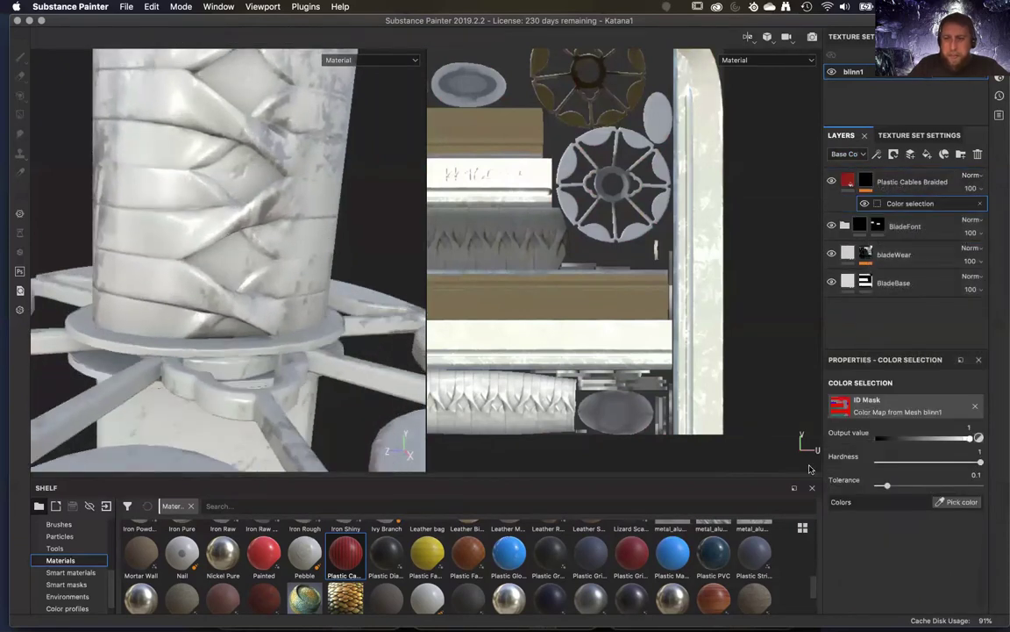
left_click(953, 503)
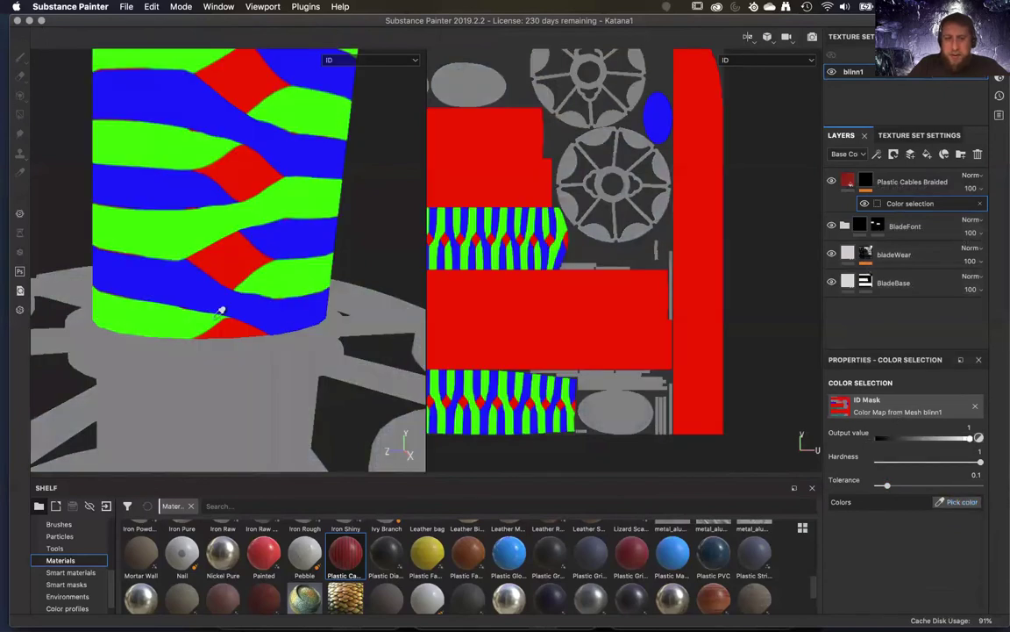
left_click(168, 321)
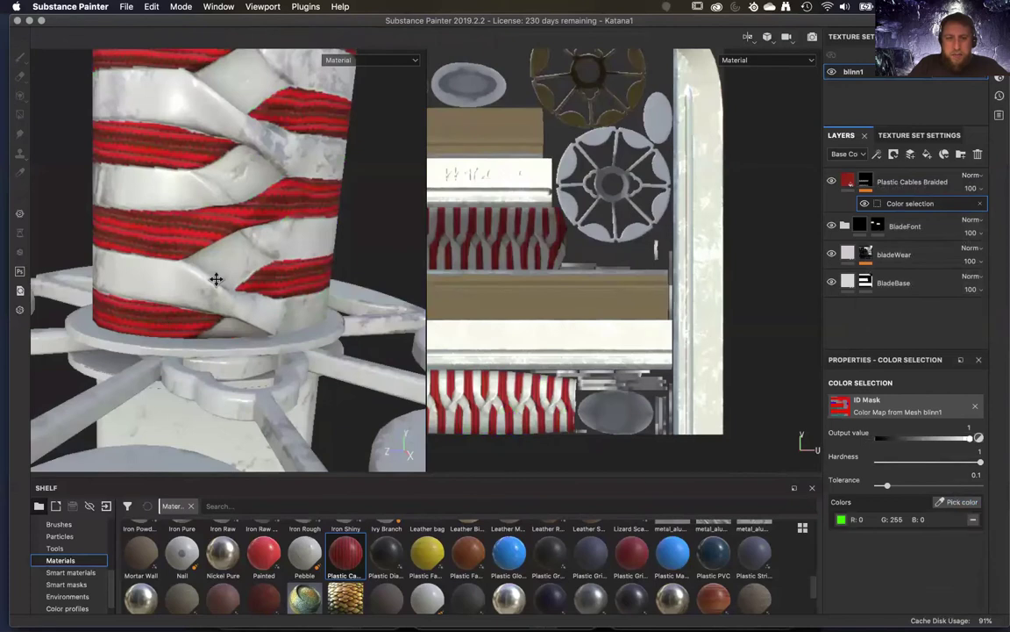
left_click_drag(216, 279, 254, 333, "alt")
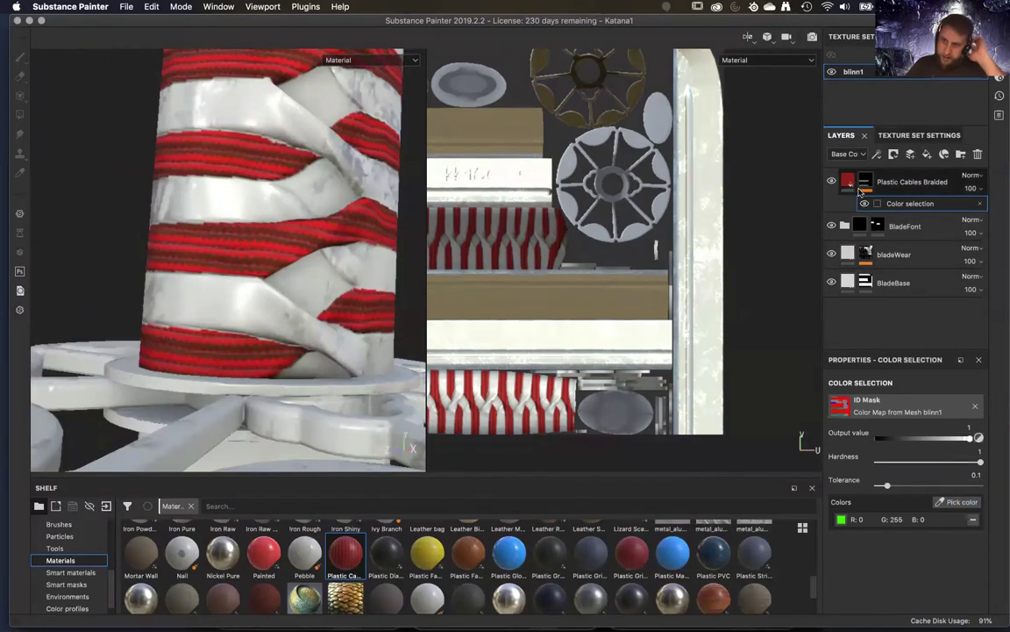
- Rotate the Plastic Cables Braided layer's UVs to 9.41 and inspect how the braid follows the wraps
left_click(849, 181)
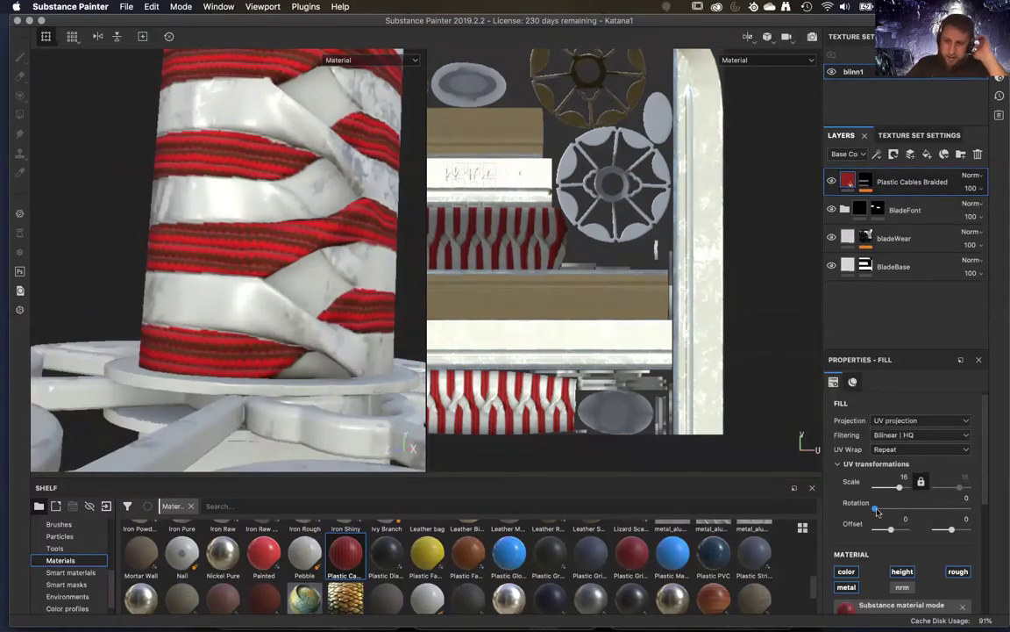
left_click_drag(876, 510, 878, 513)
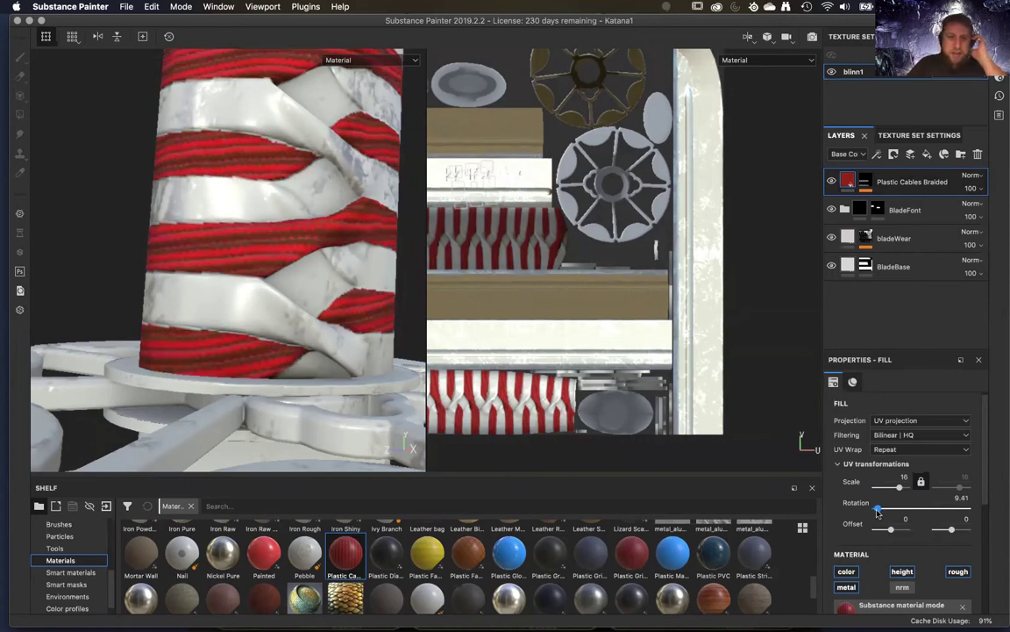
left_click_drag(248, 301, 298, 327, "alt")
scroll(298, 327, "down", 5)
left_click_drag(181, 100, 172, 216, "alt")
middle_click_drag(172, 216, 170, 109, "alt")
right_click_drag(219, 196, 254, 402, "alt")
middle_click_drag(219, 273, 186, 188, "alt")
left_click_drag(267, 375, 539, 269, "alt")
- Adjust the mask's color selection to Hardness 0.81 and Tolerance 0.84, then check the edges of the wraps
left_click(864, 181)
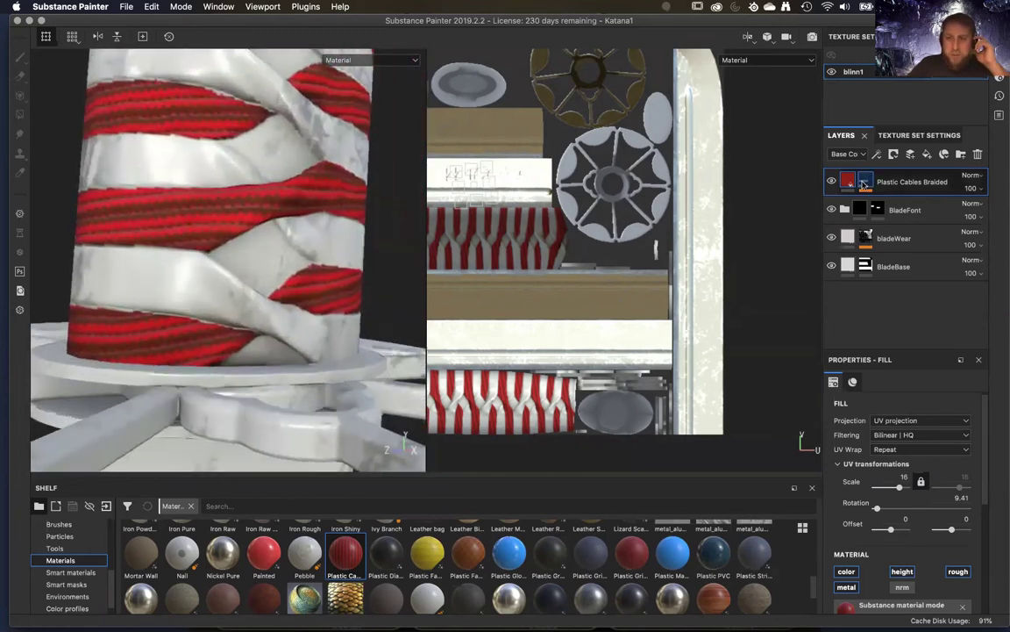
left_click(888, 203)
right_click(890, 204)
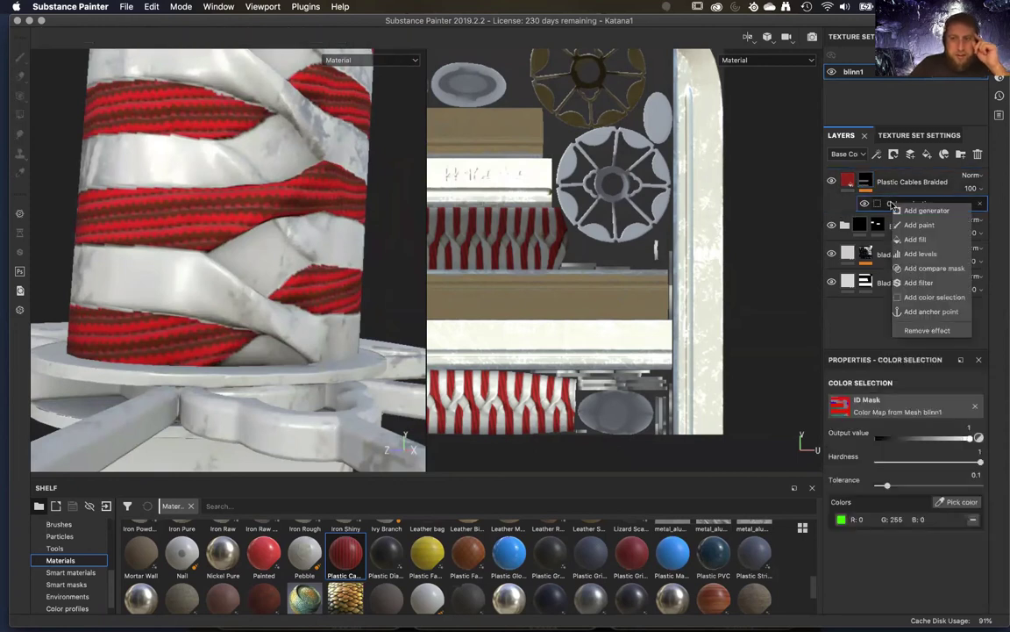
left_click(896, 581)
left_click_drag(979, 463, 973, 466)
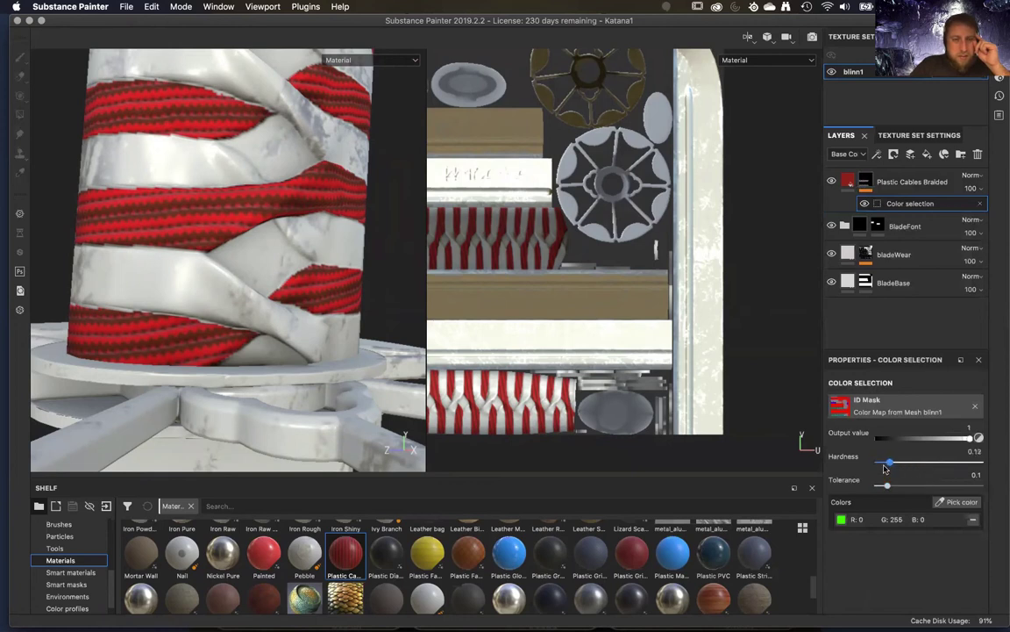
left_click_drag(893, 469, 903, 465)
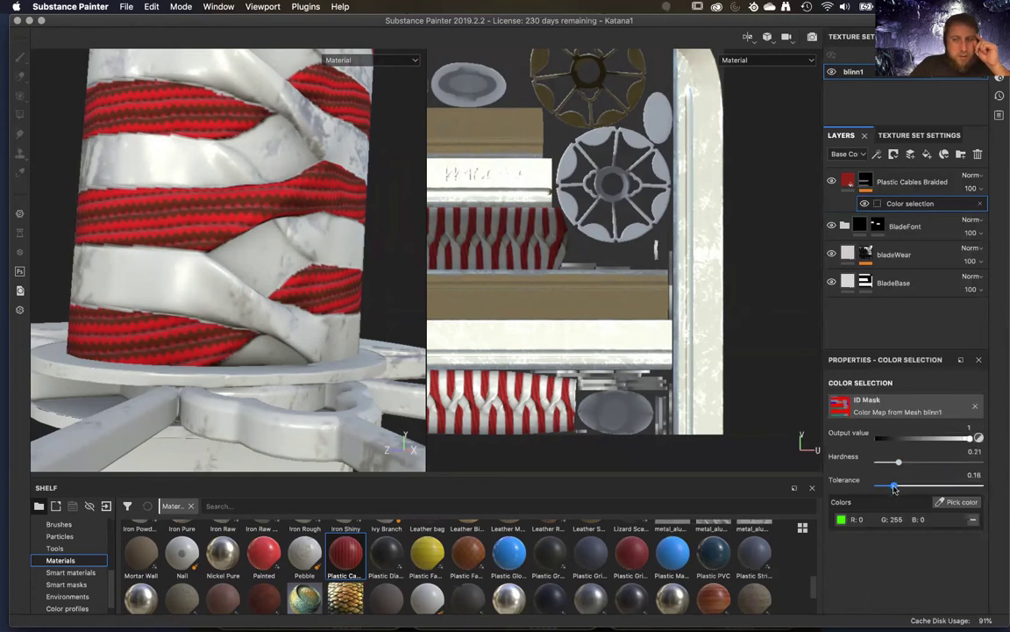
left_click_drag(921, 490, 941, 501)
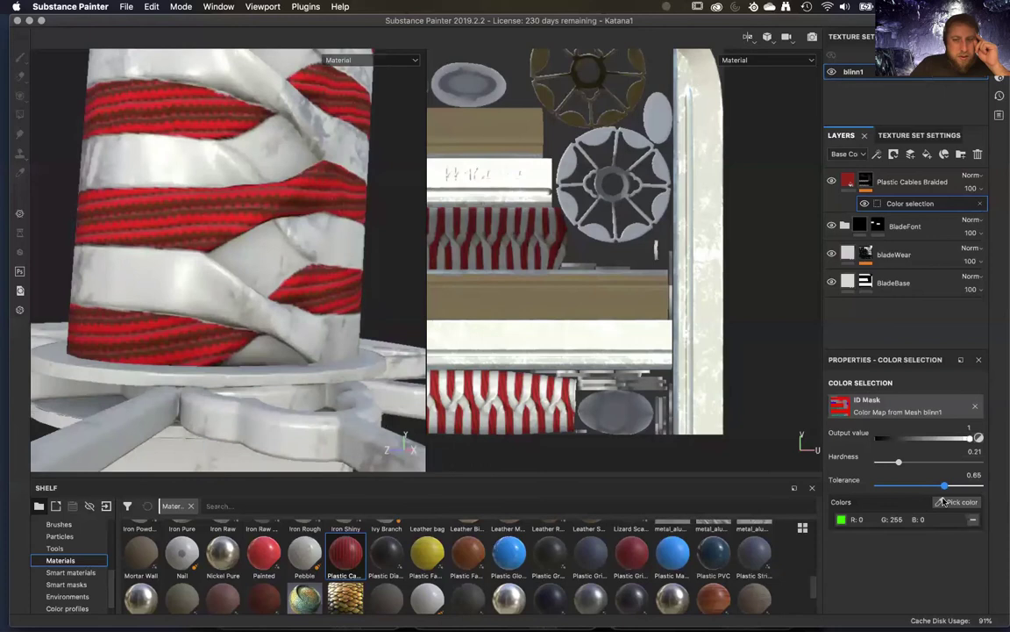
left_click_drag(908, 462, 908, 466)
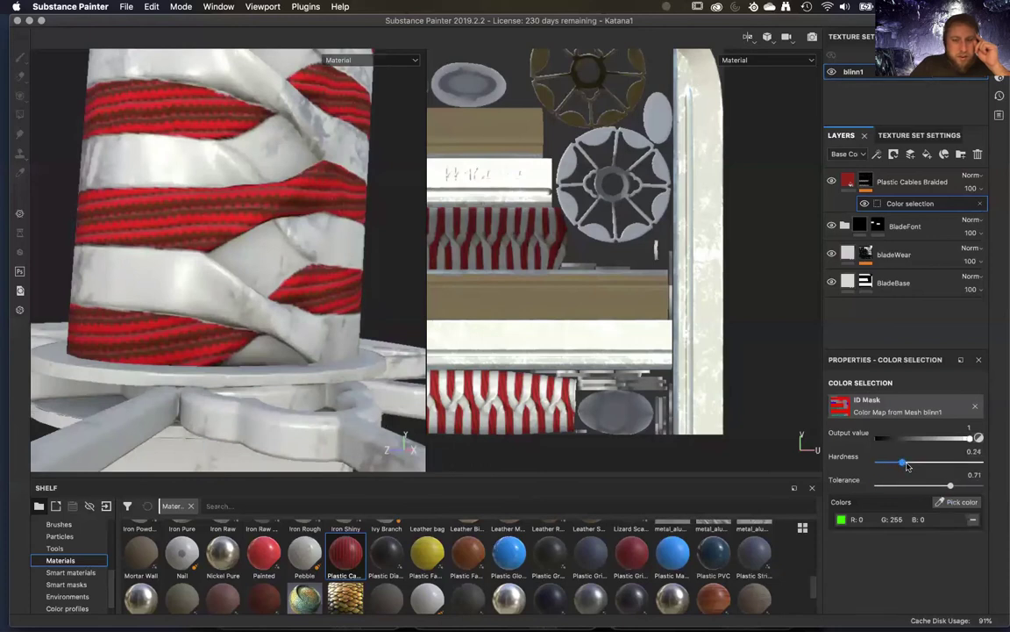
left_click_drag(1000, 470, 1009, 469)
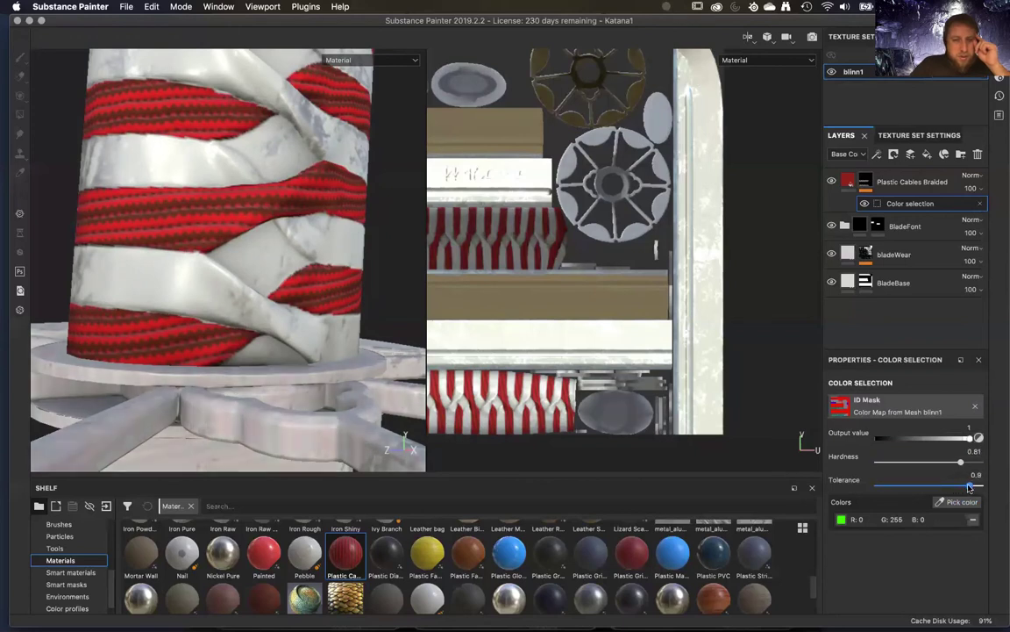
left_click_drag(965, 489, 963, 490)
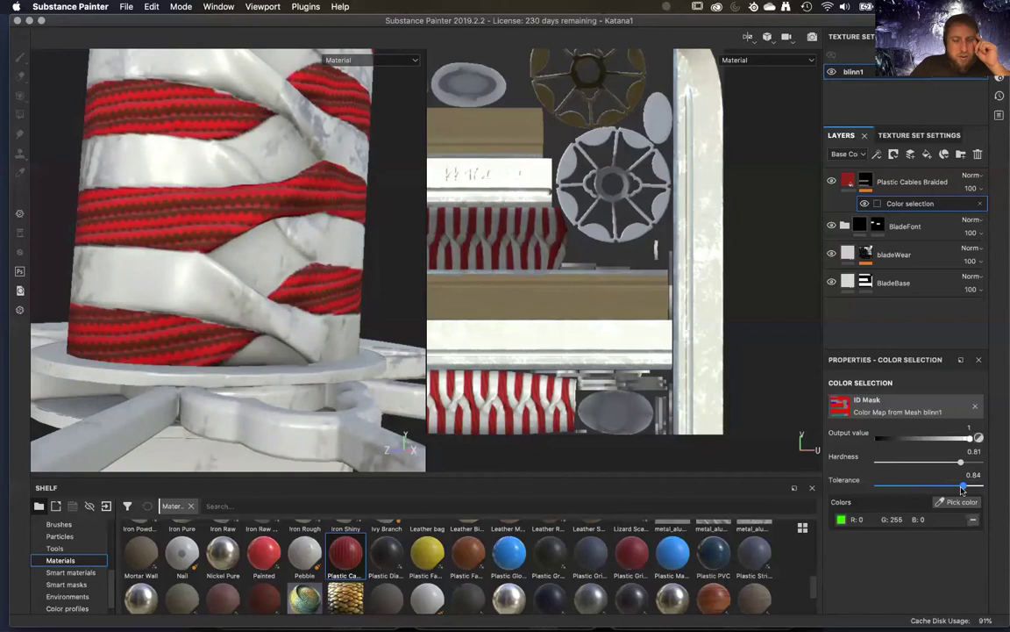
left_click_drag(350, 397, 728, 139, "alt")
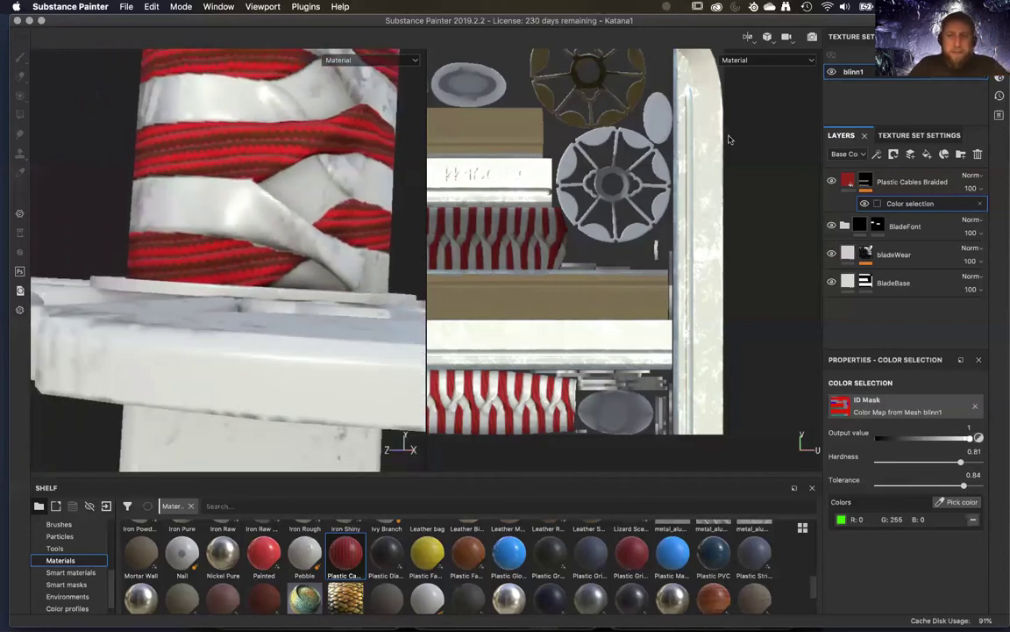
- Examine the Plastic Cables Braided layer's mask on its own, undo the stray stroke and return to the material view
left_click(866, 181, "alt")
mouse_move(409, 294)
left_mouse_down("alt")
mouse_move(256, 204)
mouse_move(375, 218)
mouse_move(176, 185)
left_mouse_up("alt")
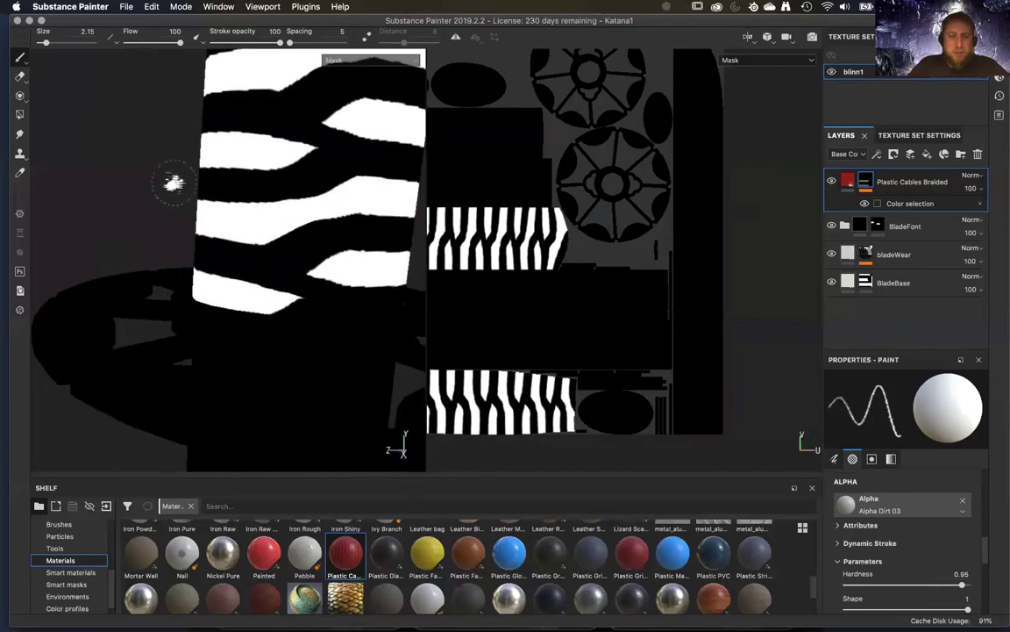
scroll(280, 357, "up", 3)
key("ctrl+z")
key("m")
middle_click_drag(290, 279, 192, 98, "alt")
right_click_drag(192, 97, 325, 192, "alt")
left_click_drag(324, 192, 167, 250, "alt")
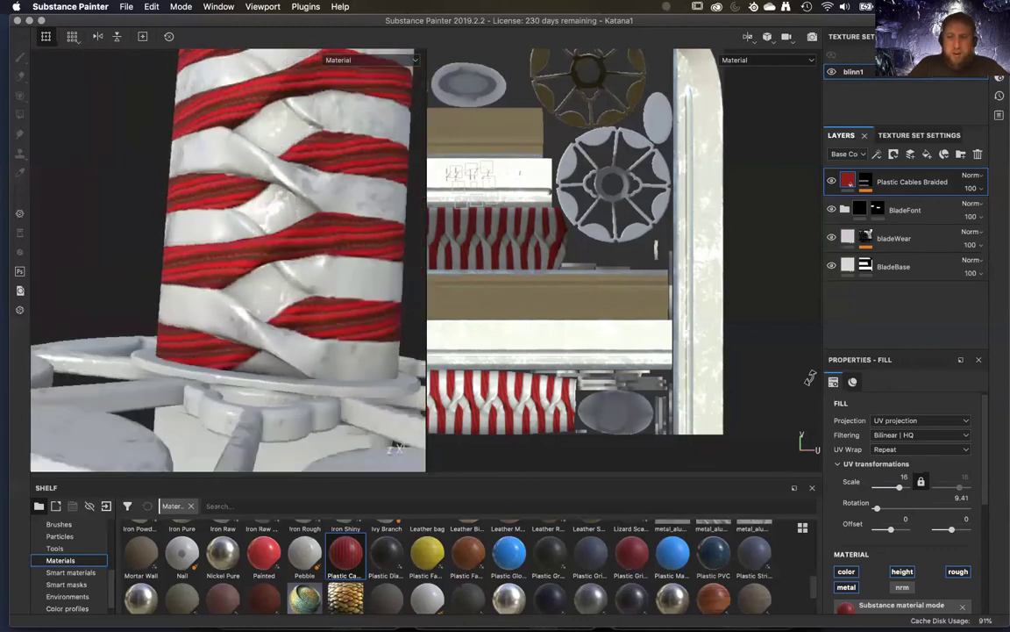
- Switch the Plastic Cables Braided fill to Tri-planar projection and check the pattern on the handle
left_click(886, 421)
left_click(899, 435)
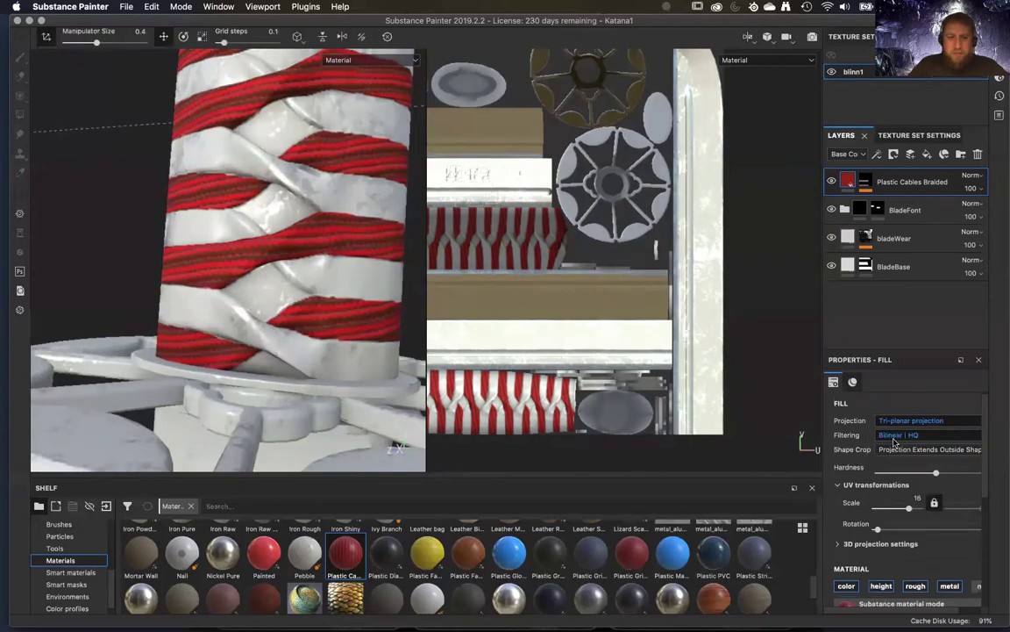
left_click_drag(282, 296, 342, 311, "alt")
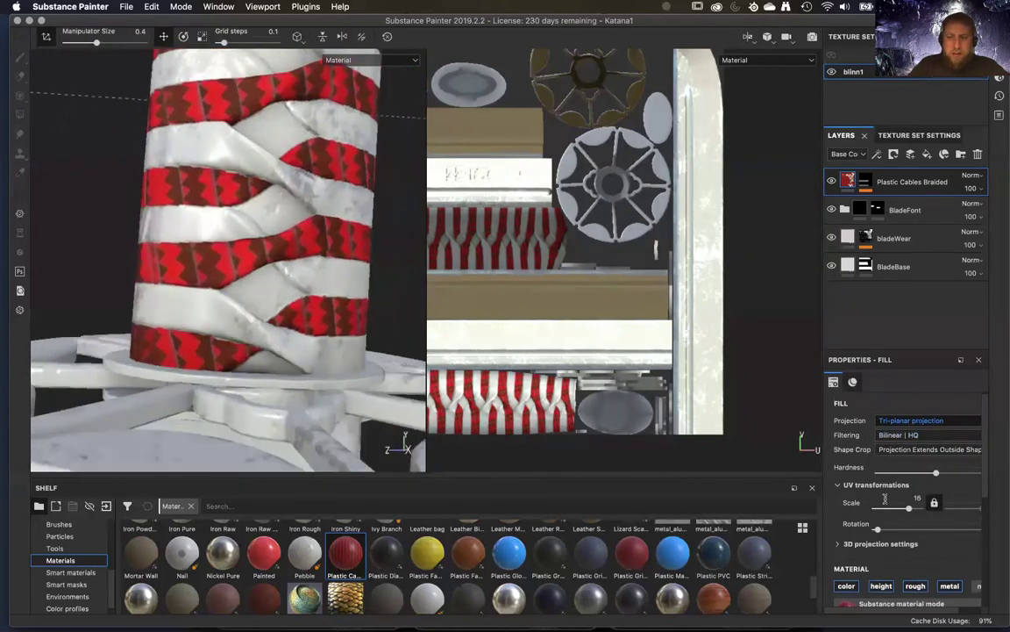
- Set the tri-planar braid's scale to 49.74, rotate it so the cords run along the wraps, and inspect the handle from several angles
mouse_move(904, 511)
left_mouse_down()
mouse_move(916, 510)
mouse_move(887, 531)
mouse_move(909, 530)
left_mouse_up()
right_click_drag(179, 243, 212, 370, "alt")
left_click_drag(212, 370, 235, 375, "alt")
right_click_drag(235, 376, 198, 126, "alt")
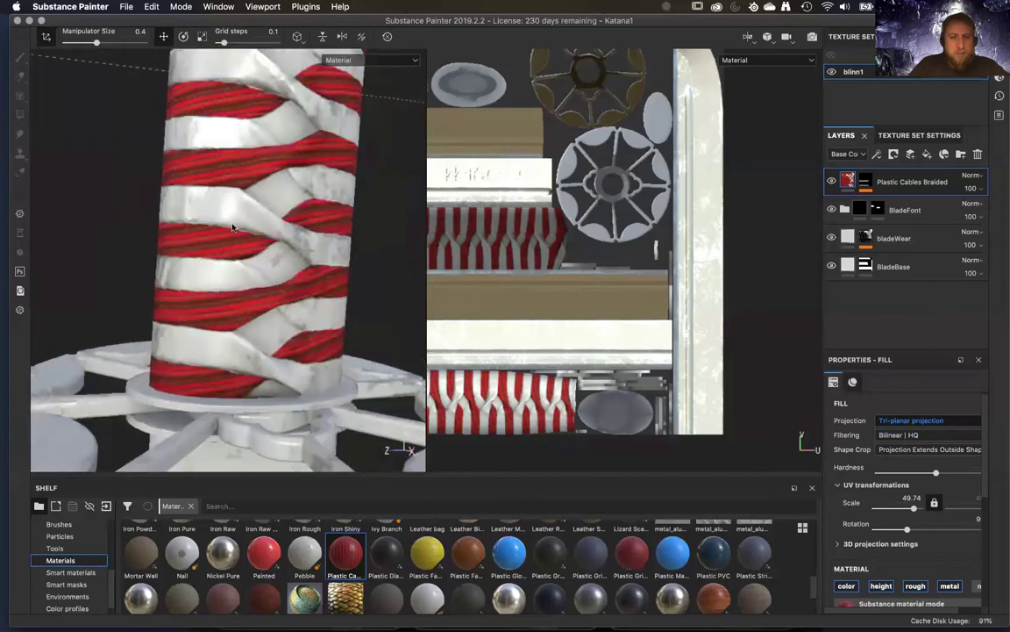
left_click_drag(198, 126, 208, 345, "alt")
right_click_drag(208, 345, 276, 249, "alt")
mouse_move(275, 248)
left_mouse_down("alt")
mouse_move(168, 256)
mouse_move(282, 256)
left_mouse_up("alt")
right_click_drag(282, 256, 284, 311, "alt")
middle_click_drag(284, 311, 312, 285, "alt")
right_click_drag(312, 284, 260, 178, "alt")
left_click_drag(260, 179, 228, 225, "alt")
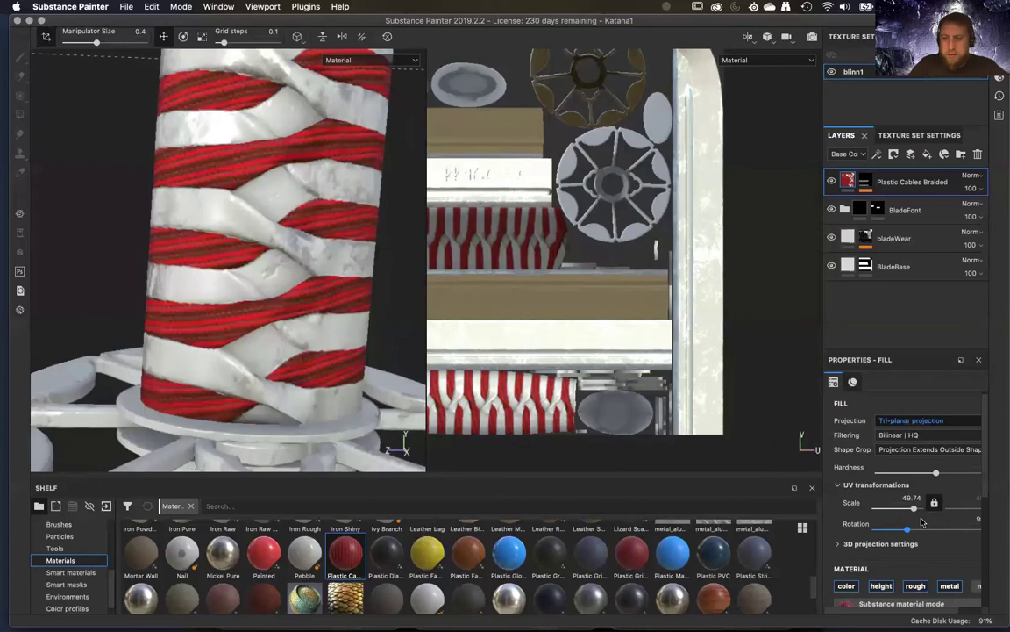
- Lower the braided material's Roughness to around the middle of its range and check its sheen up close
scroll(906, 532, "down", 7)
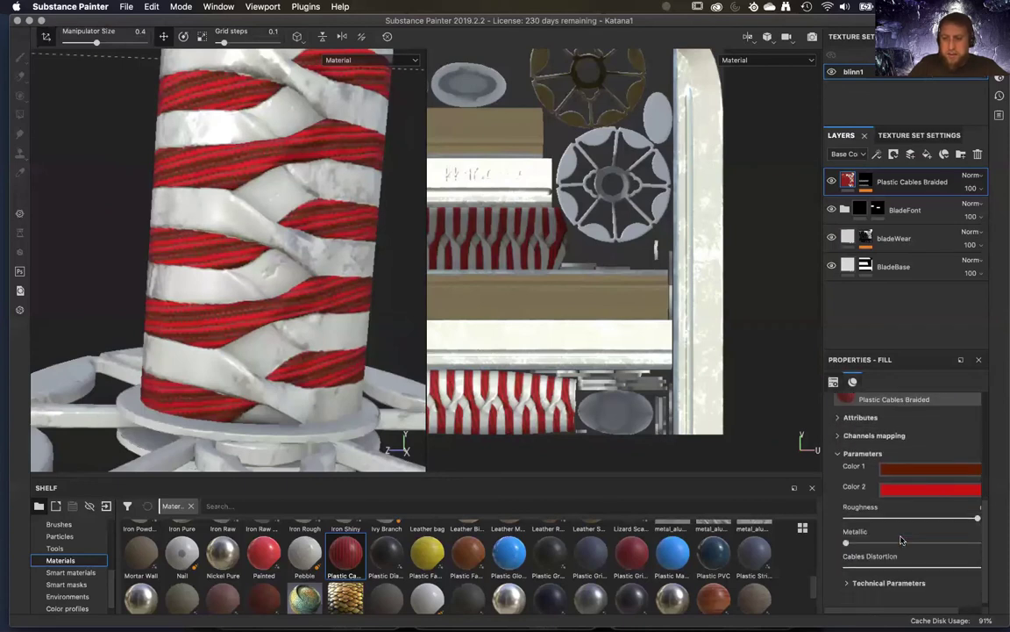
mouse_move(921, 520)
left_mouse_down()
mouse_move(904, 520)
mouse_move(913, 520)
left_mouse_up()
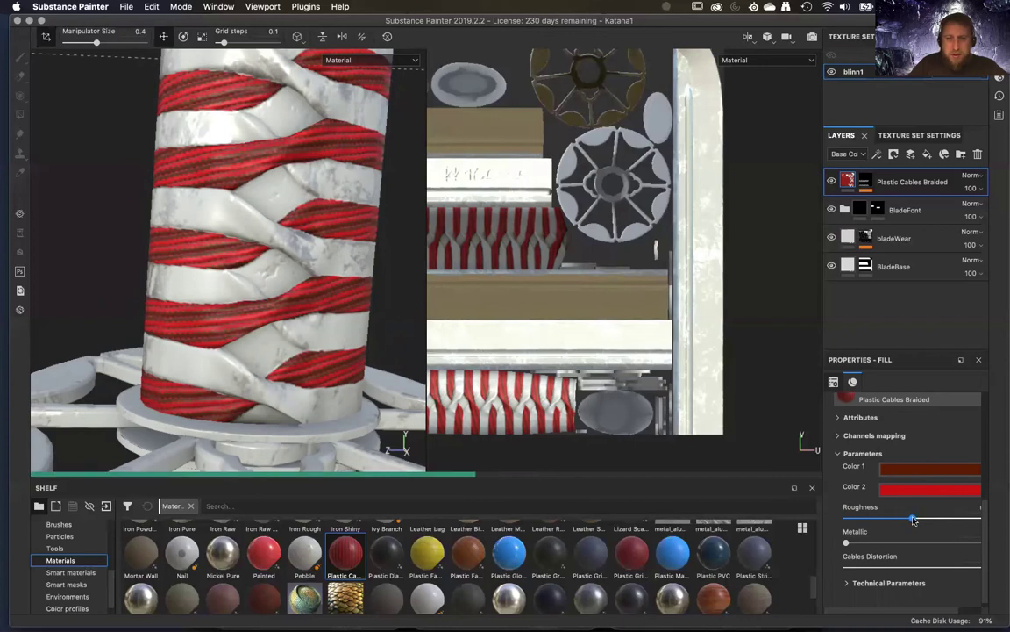
left_click_drag(278, 276, 666, 450, "alt")
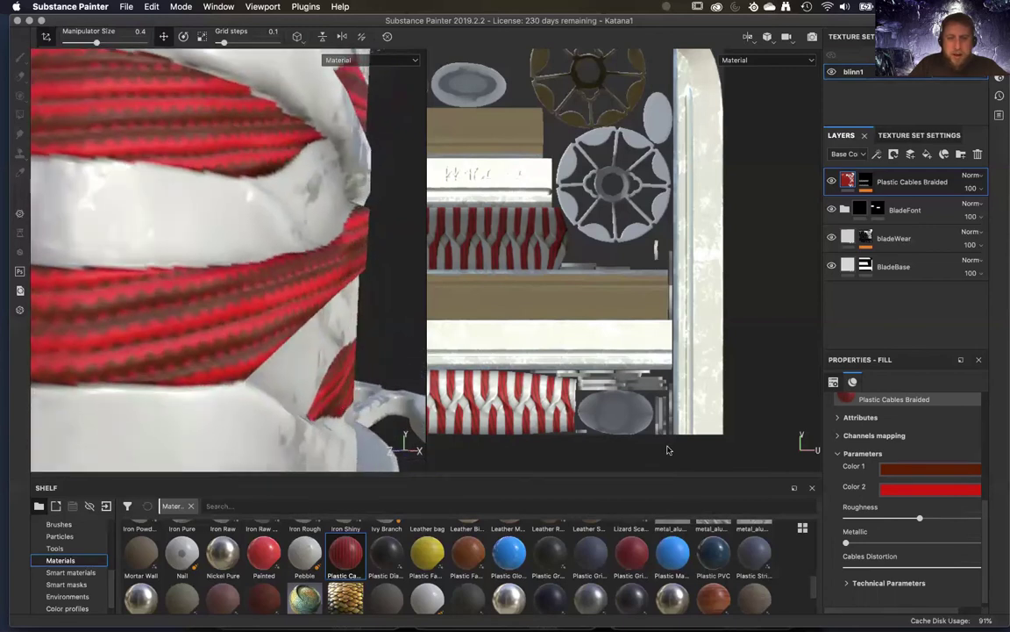
- Increase Normal Intensity and Height Range in the braided material's technical parameters to give the cords more relief
scroll(874, 536, "down", 1)
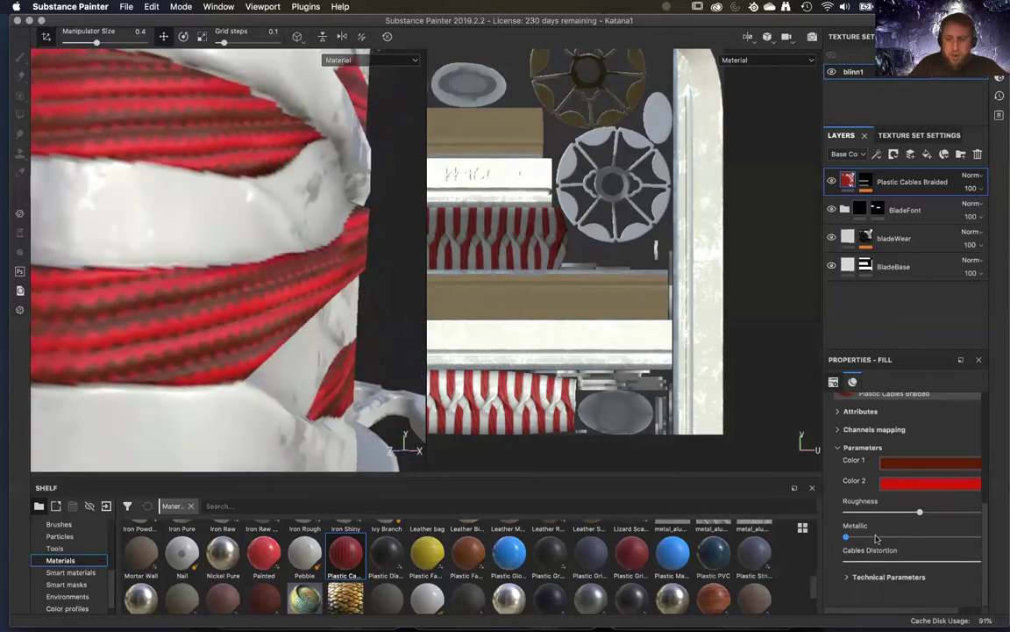
left_click(856, 577)
scroll(876, 547, "down", 3)
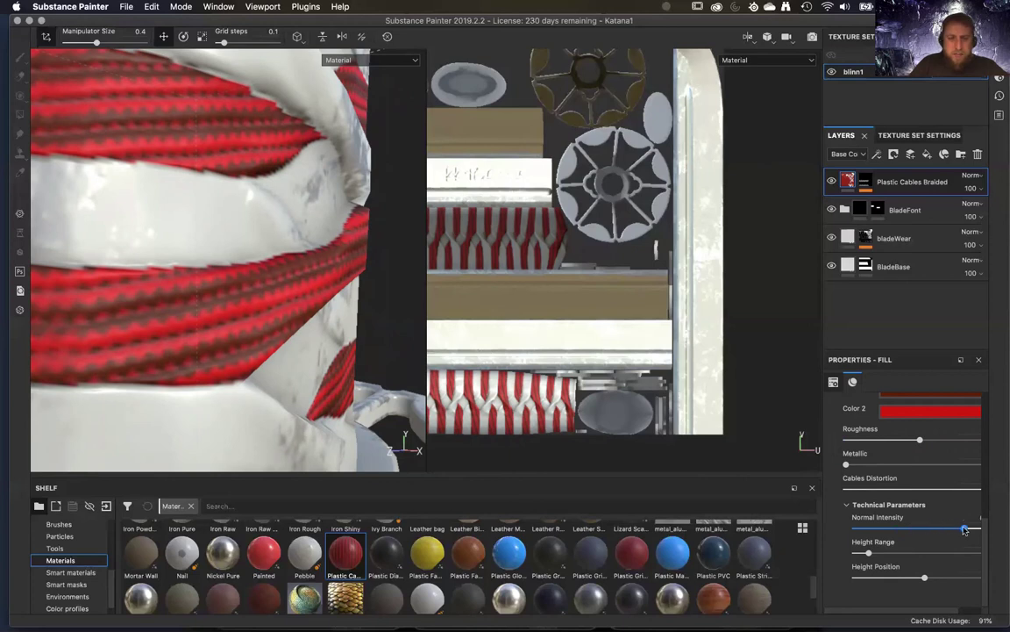
left_click_drag(301, 367, 263, 359, "alt")
mouse_move(928, 580)
left_mouse_down()
mouse_move(942, 580)
mouse_move(914, 585)
left_mouse_up()
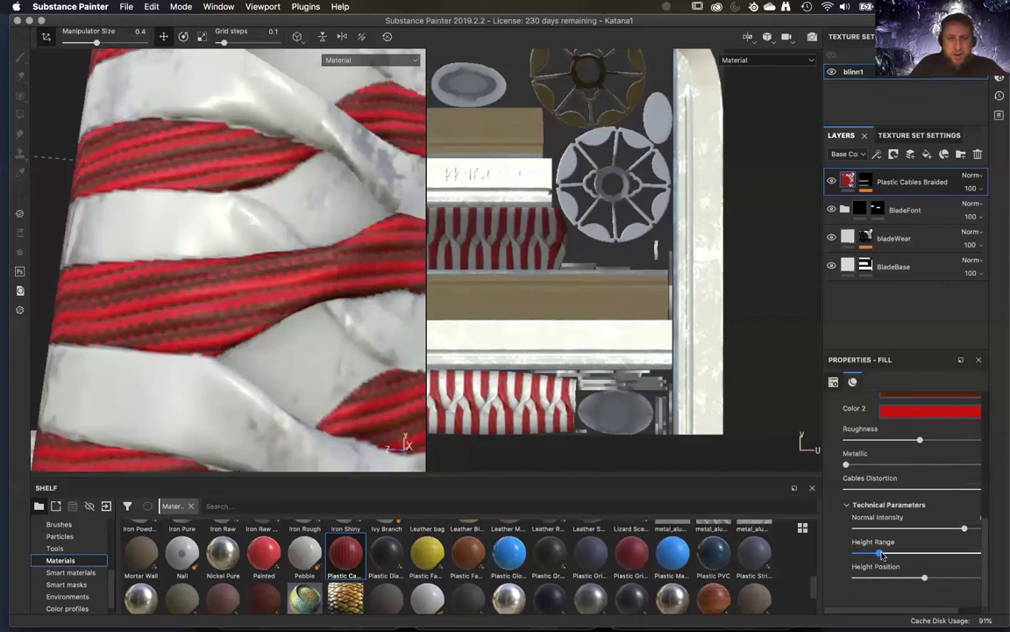
left_click_drag(890, 554, 897, 553)
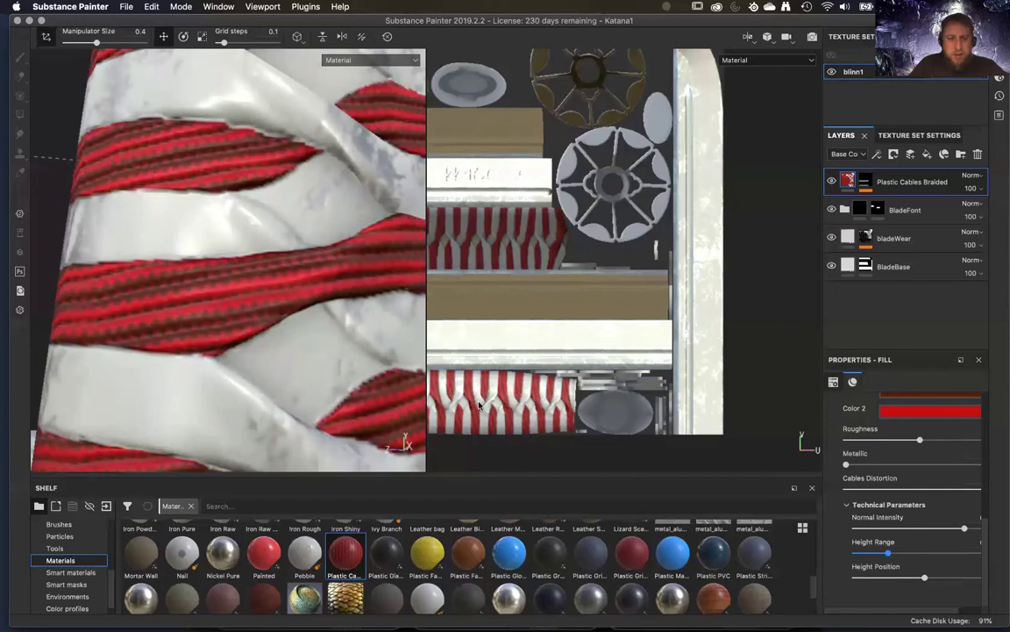
- Examine the braided cords' relief and sheen on the handle wraps from several distances and angles
right_click_drag(342, 335, 276, 224, "alt")
left_click_drag(275, 224, 255, 273, "alt")
right_click_drag(256, 273, 280, 287, "alt")
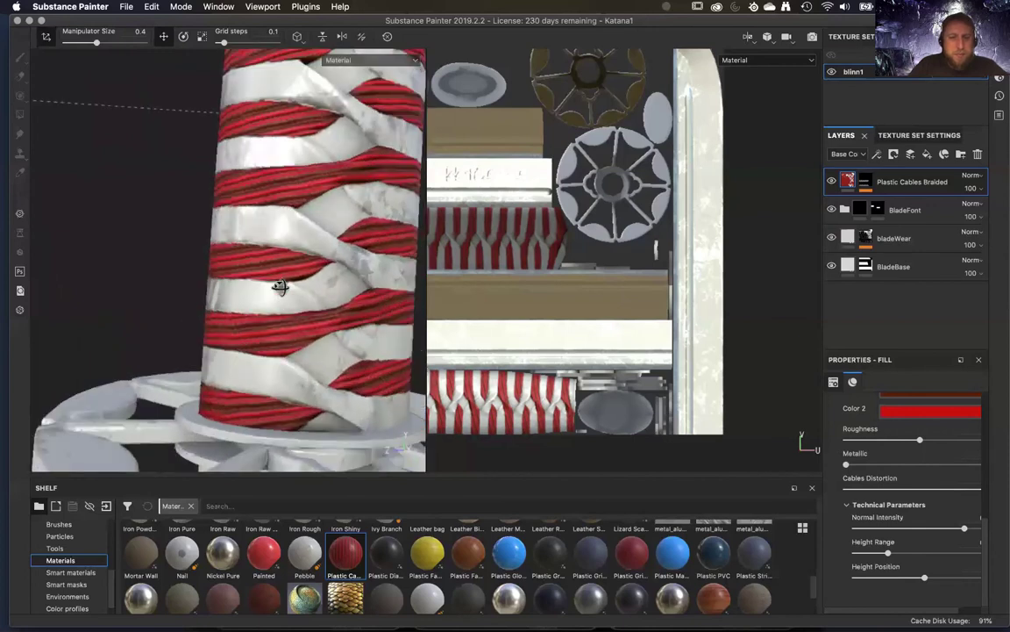
left_click_drag(280, 287, 290, 184, "alt")
scroll(858, 532, "up", 2)
scroll(858, 532, "up", 2)
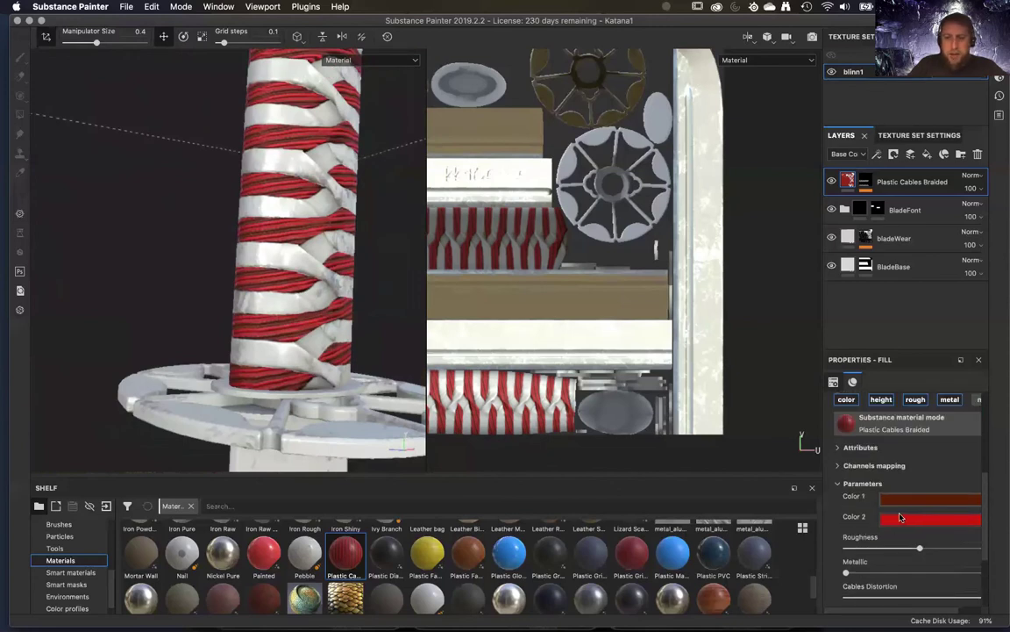
right_click_drag(306, 322, 325, 327, "alt")
middle_click_drag(326, 326, 284, 218, "alt")
left_click_drag(284, 218, 274, 318, "alt")
right_click_drag(275, 318, 263, 274, "alt")
middle_click_drag(263, 274, 230, 119, "alt")
right_click_drag(230, 120, 328, 306, "alt")
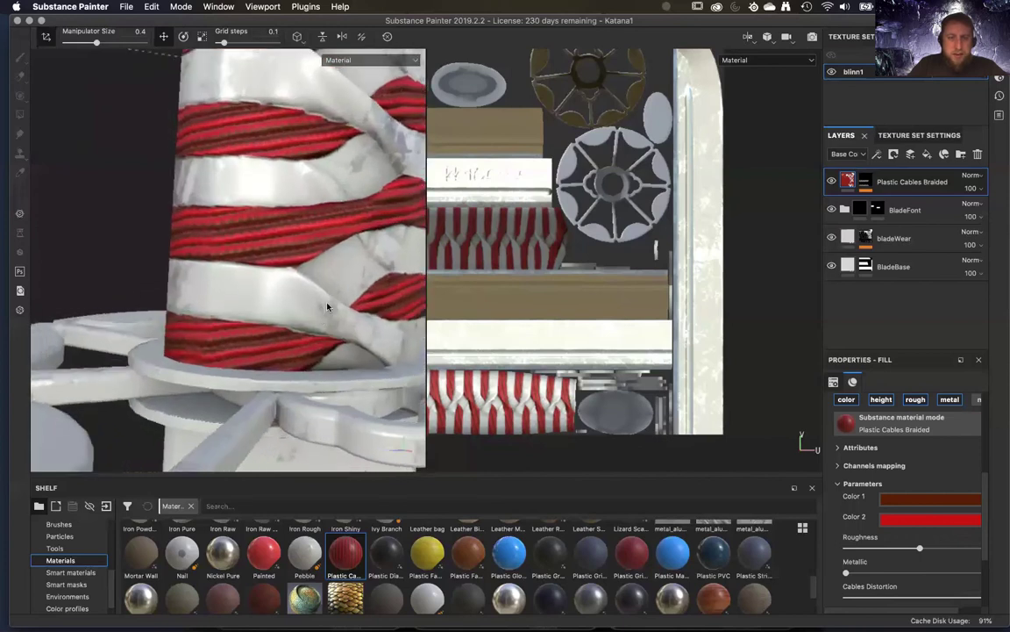
left_click_drag(327, 306, 263, 281, "alt")
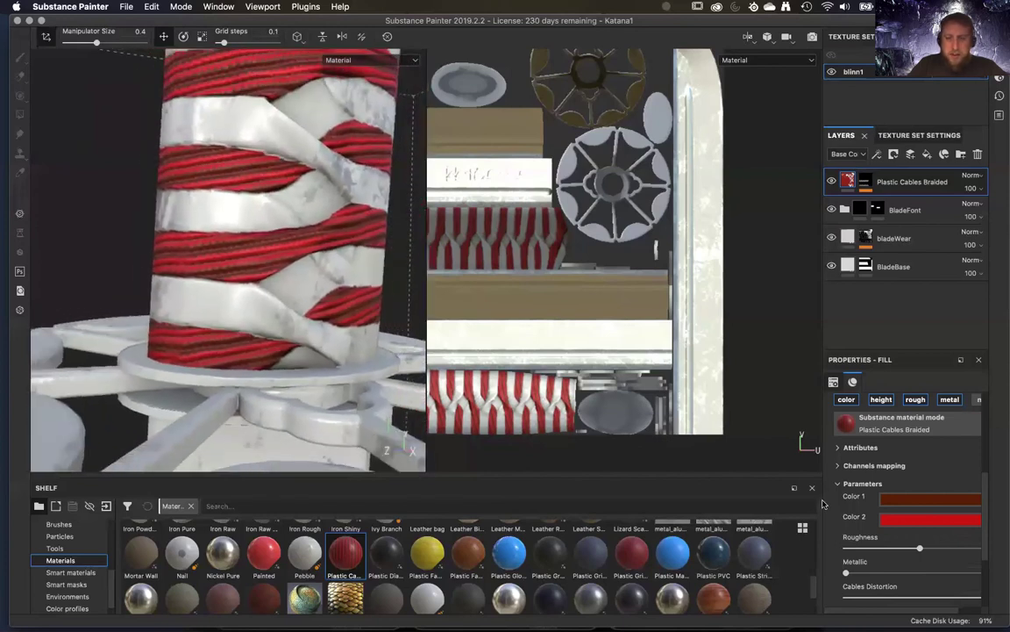
- Set the braided material's Color 1 to dark blue (R 0.021, G 0.116, B 0.379)
left_click(912, 499)
left_click(944, 418)
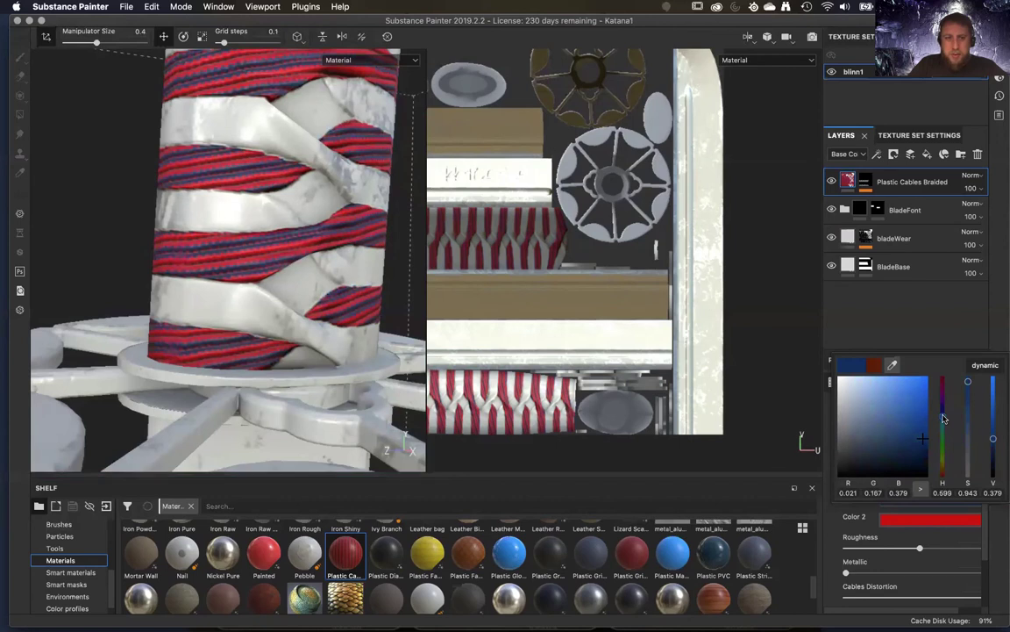
left_click_drag(944, 418, 943, 417)
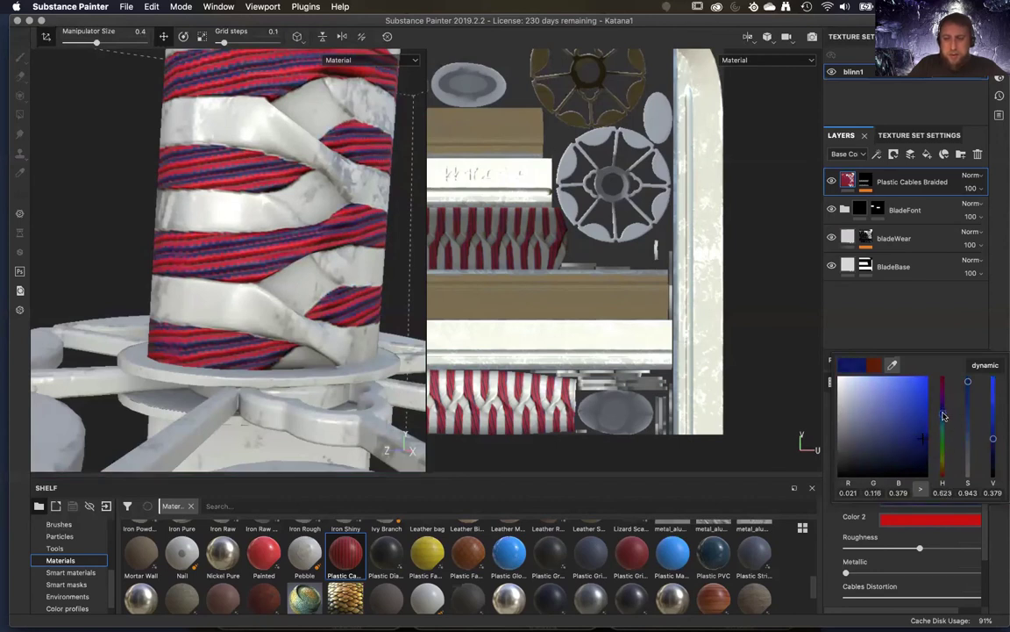
left_click_drag(347, 338, 362, 349, "alt")
- Darken the braided material's Color 2 to a near-black red (R 0.108, G 0.004, B 0.004) and check it along the handle
left_click(913, 520)
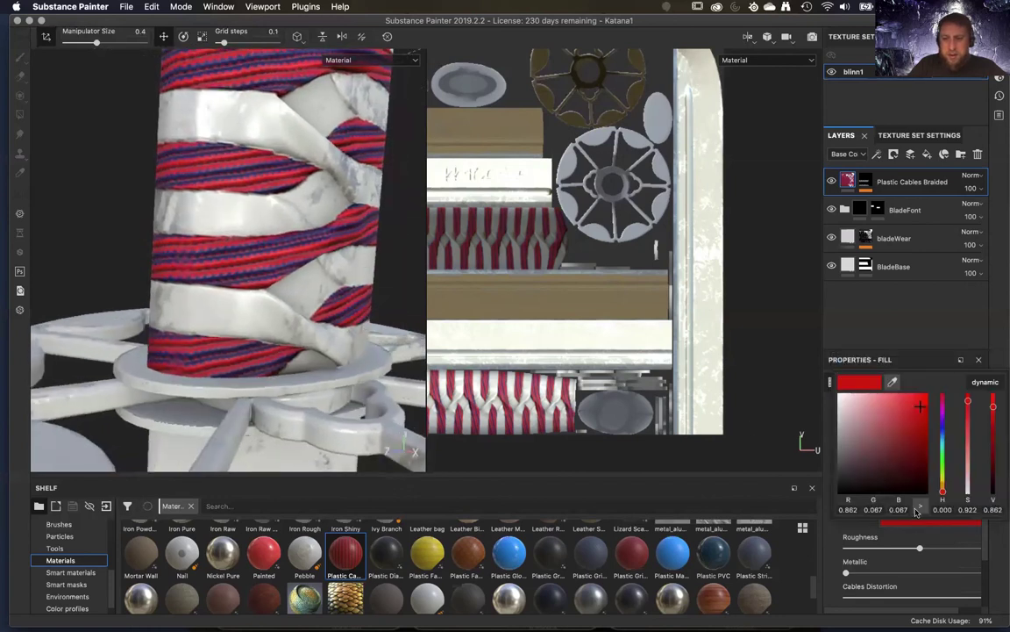
left_click_drag(920, 416, 925, 474)
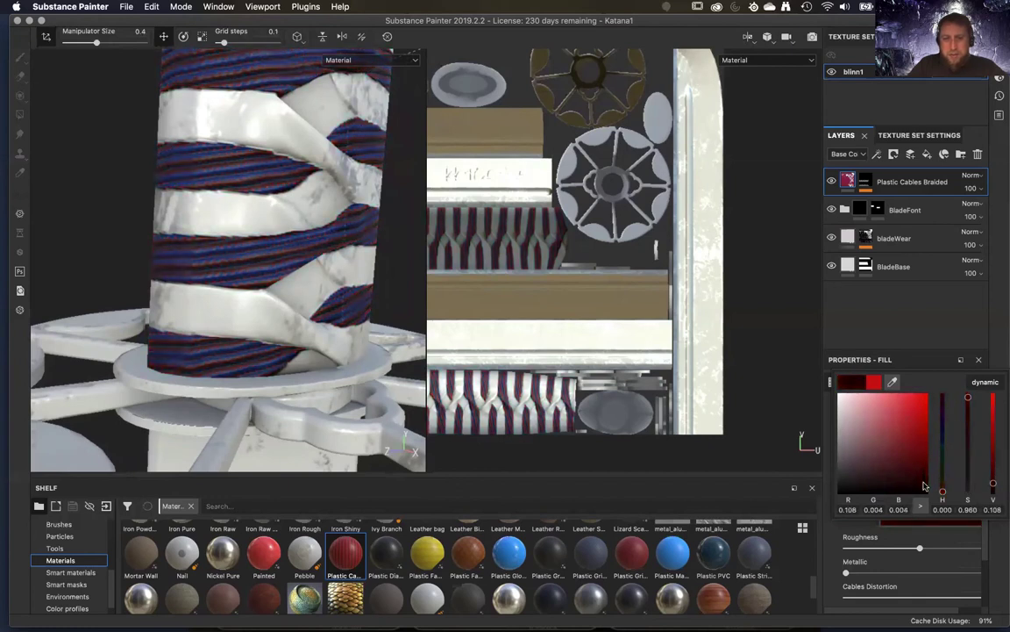
left_click_drag(212, 347, 442, 328, "alt")
left_click_drag(219, 328, 195, 410, "alt")
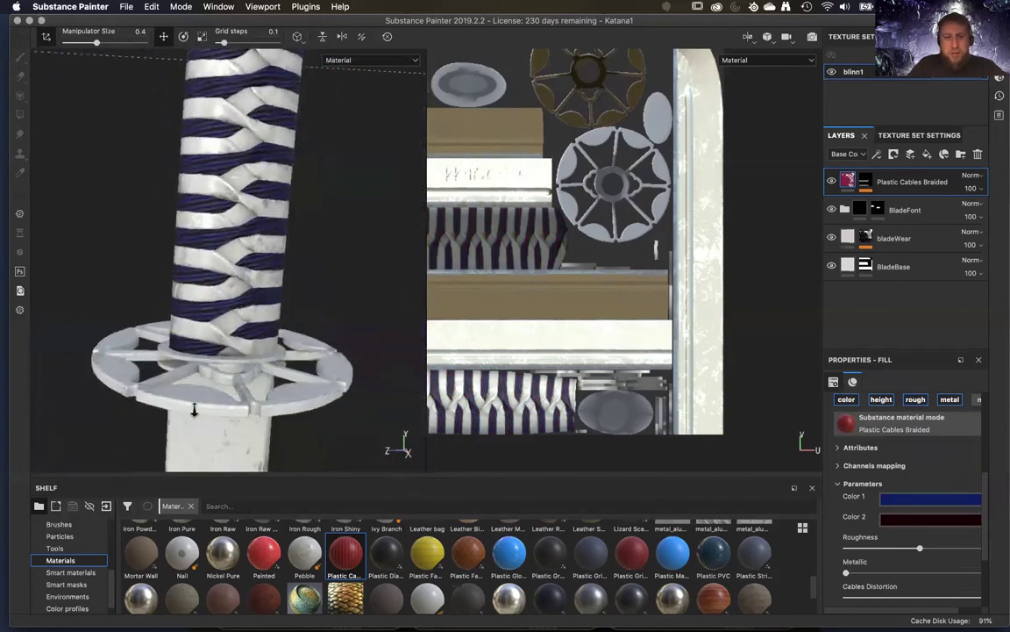
right_click_drag(195, 410, 254, 431, "alt")
middle_click_drag(254, 431, 132, 267, "alt")
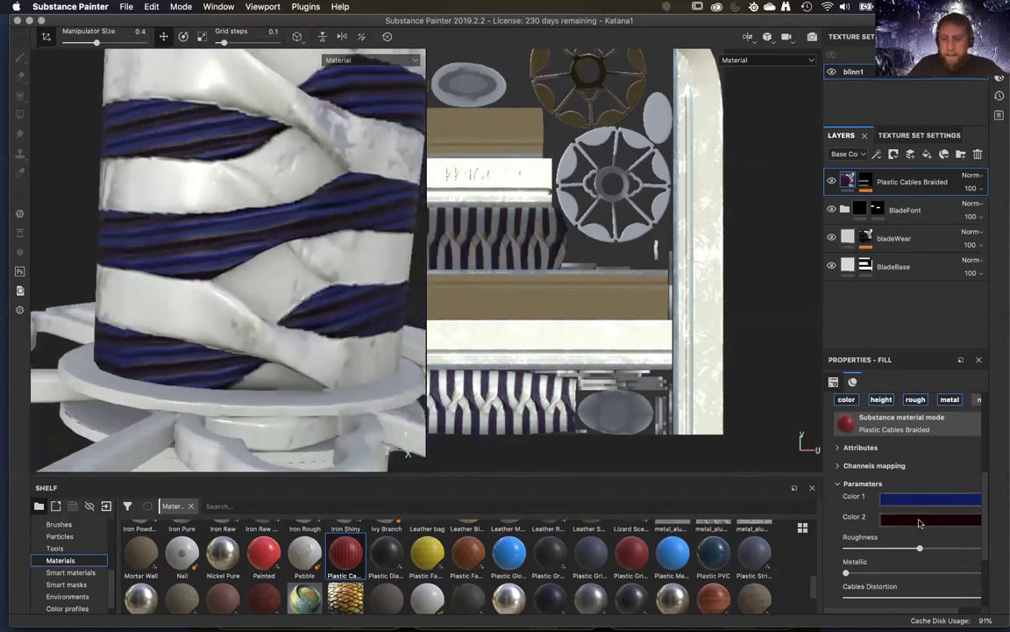
- Set the braided material's Color 2 to dark red (R 0.341, G 0.002, B 0.002)
left_click(919, 520)
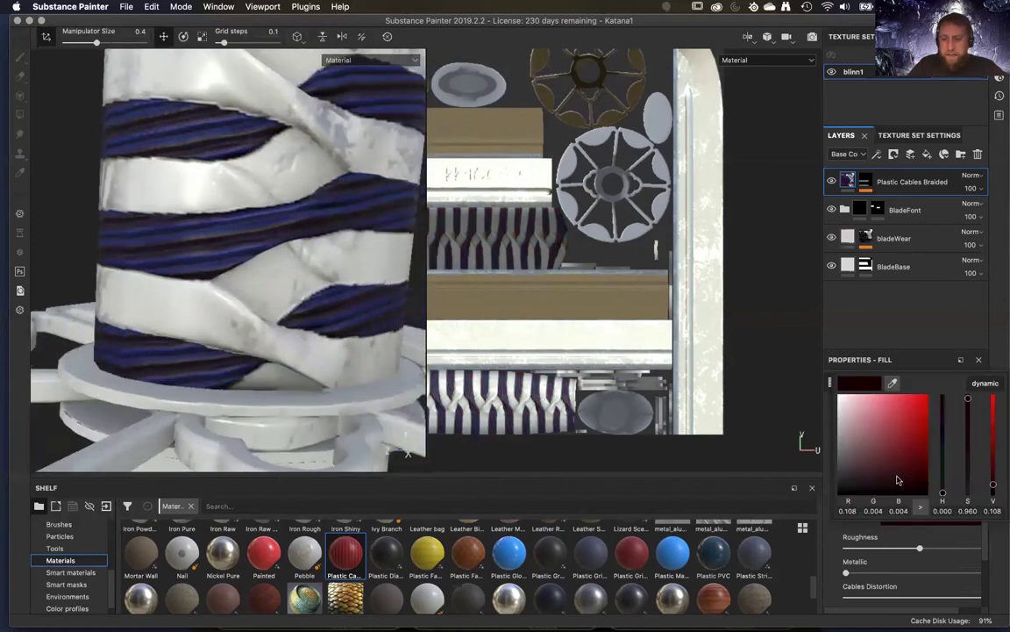
left_click_drag(927, 480, 928, 469)
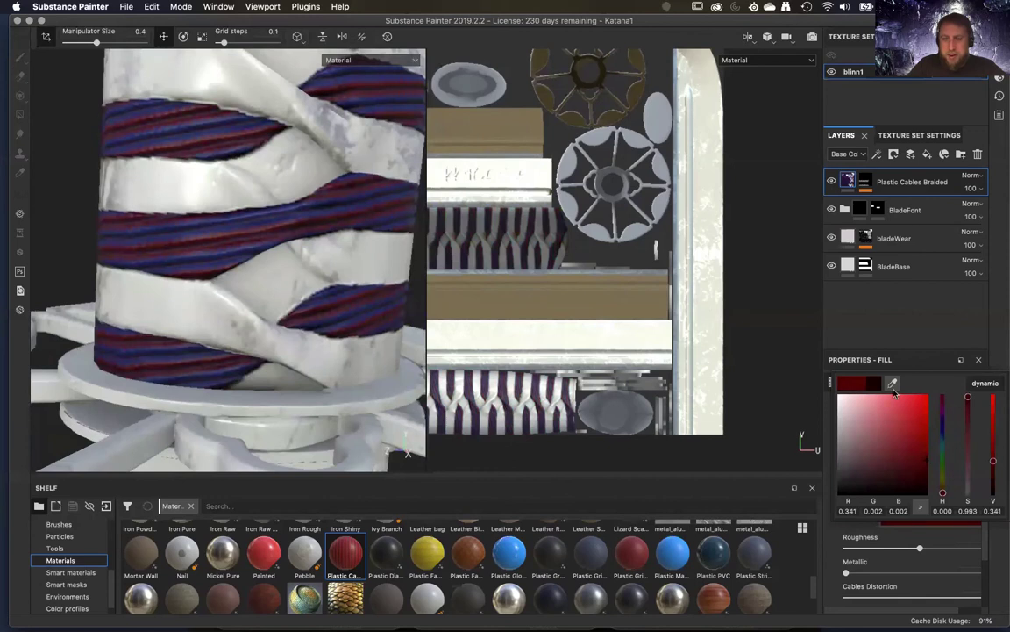
left_click(897, 352)
- Desaturate Color 1 to a greyish blue (R 0.212, G 0.257, B 0.383) and check the two-tone cords on the handle
left_click(911, 496)
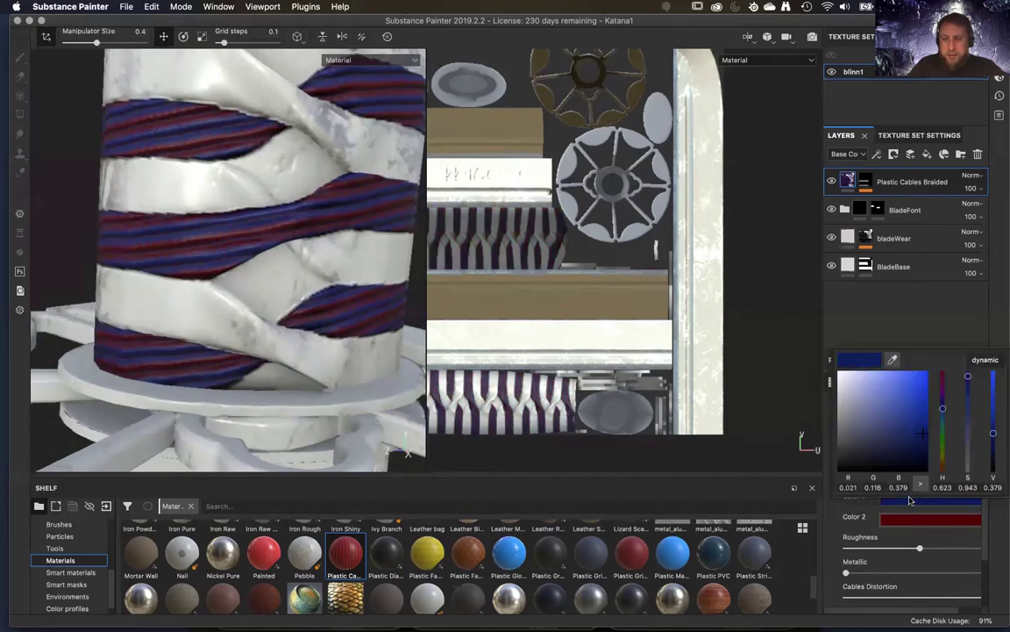
left_click_drag(912, 428, 880, 434)
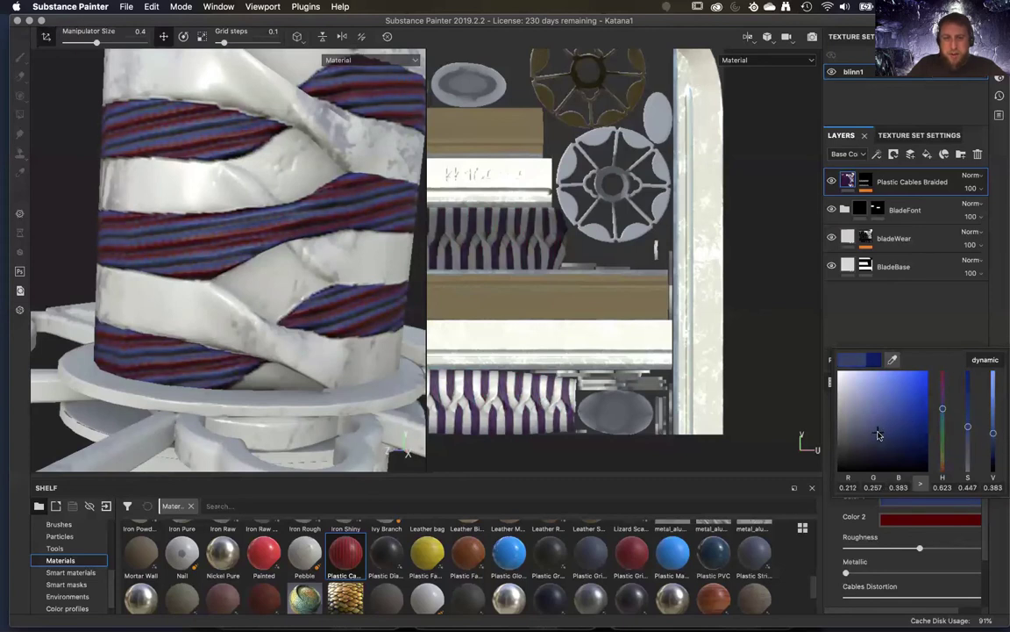
right_click_drag(232, 367, 97, 2, "alt")
left_click_drag(167, 172, 196, 319, "alt")
right_click_drag(197, 318, 311, 258, "alt")
mouse_move(298, 297)
left_mouse_down("alt")
mouse_move(285, 114)
mouse_move(279, 316)
mouse_move(289, 276)
mouse_move(292, 288)
left_mouse_up("alt")
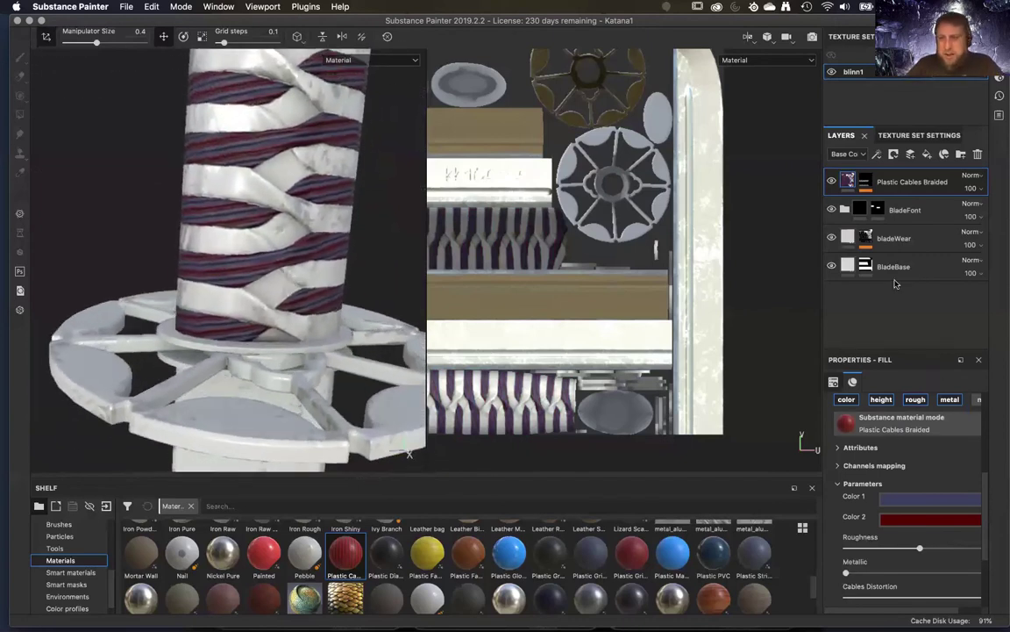
- Duplicate the Plastic Cables Braided layer and remove the color selection from the copy's mask
right_click(915, 189)
left_click(902, 257)
left_click_drag(192, 327, 213, 290, "alt")
right_click_drag(213, 289, 275, 316, "alt")
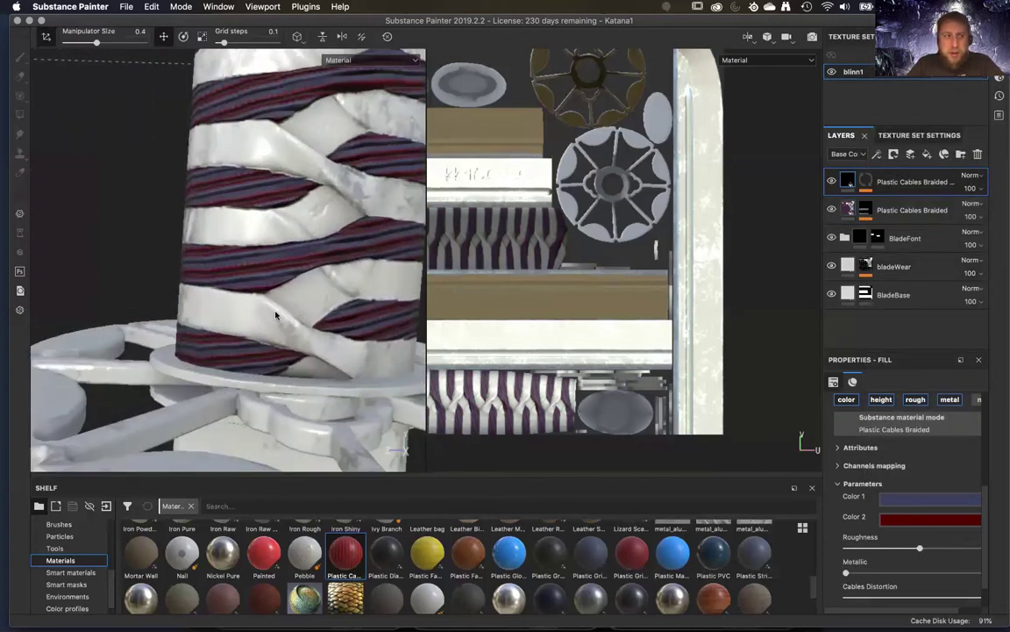
left_click_drag(275, 316, 237, 282, "alt")
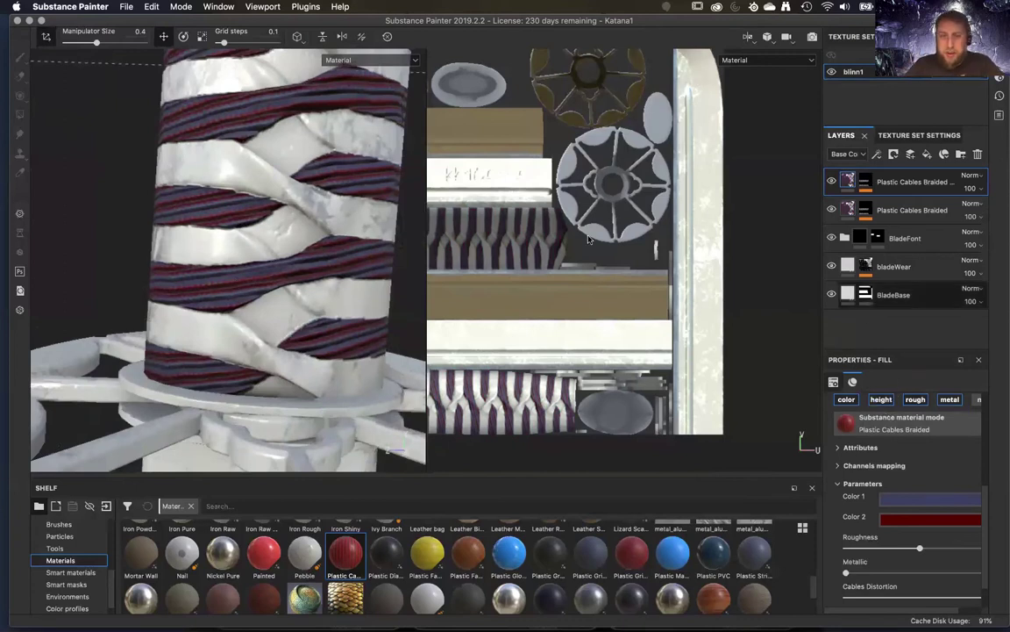
left_click(882, 184)
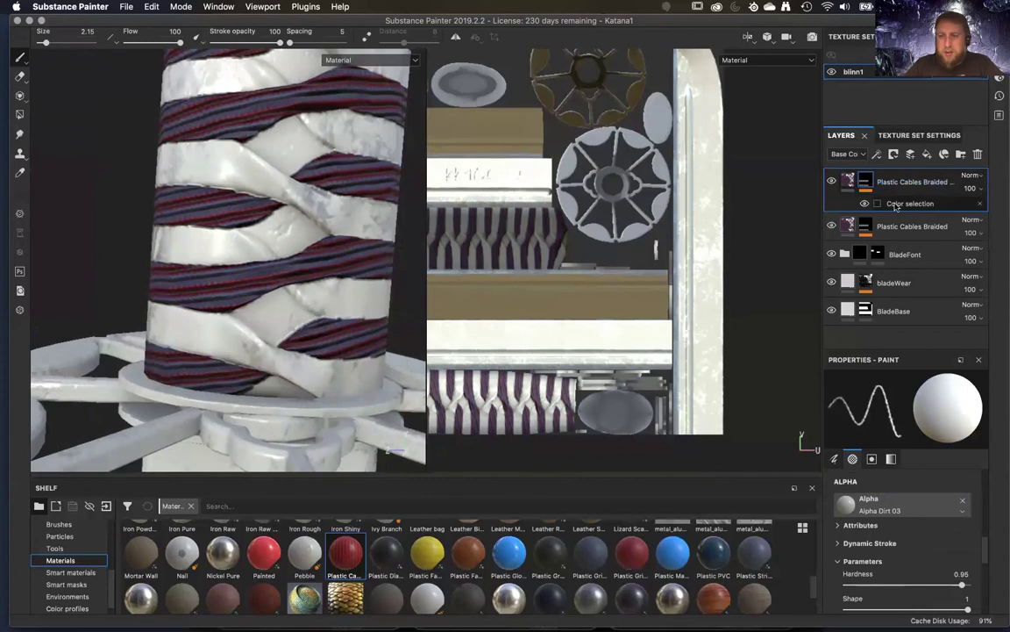
left_click(976, 206)
left_click(888, 187)
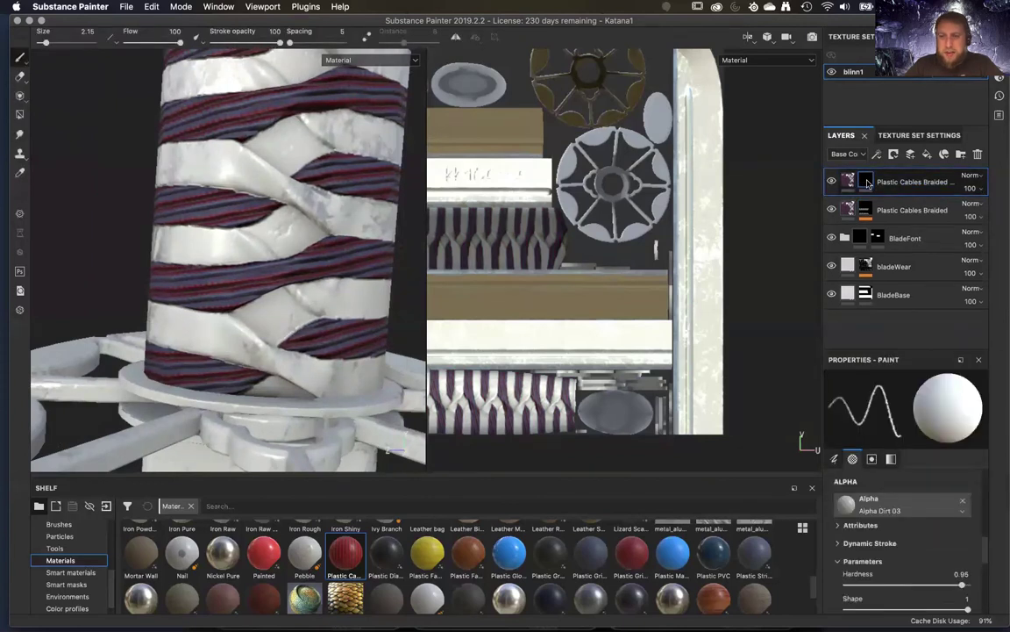
- Add a color selection to the copied layer's mask and pick the blue ID color of the crossing wraps
right_click(868, 182)
left_click(907, 491)
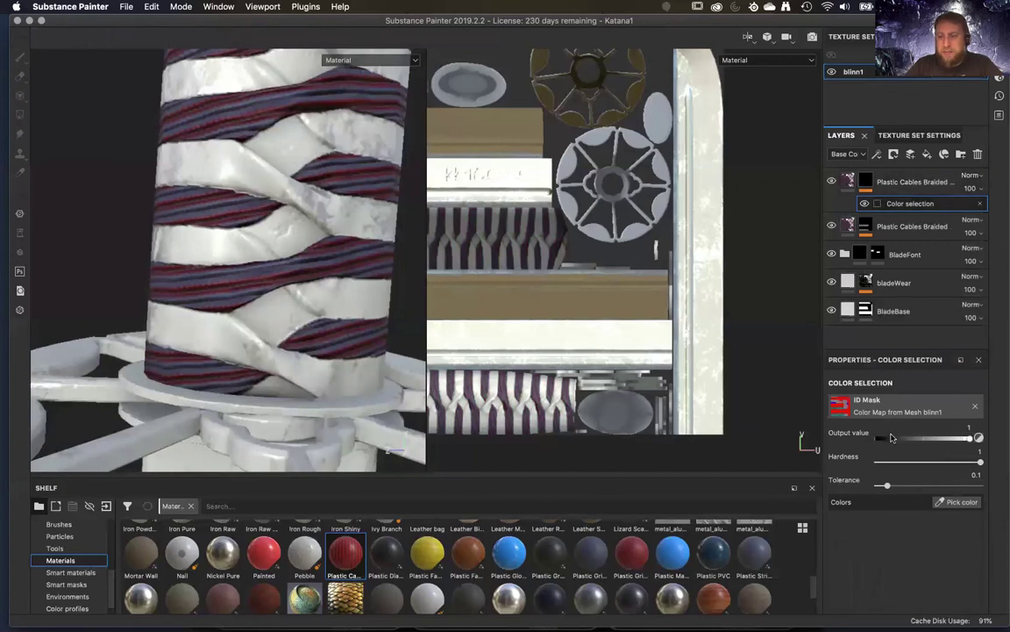
left_click(945, 504)
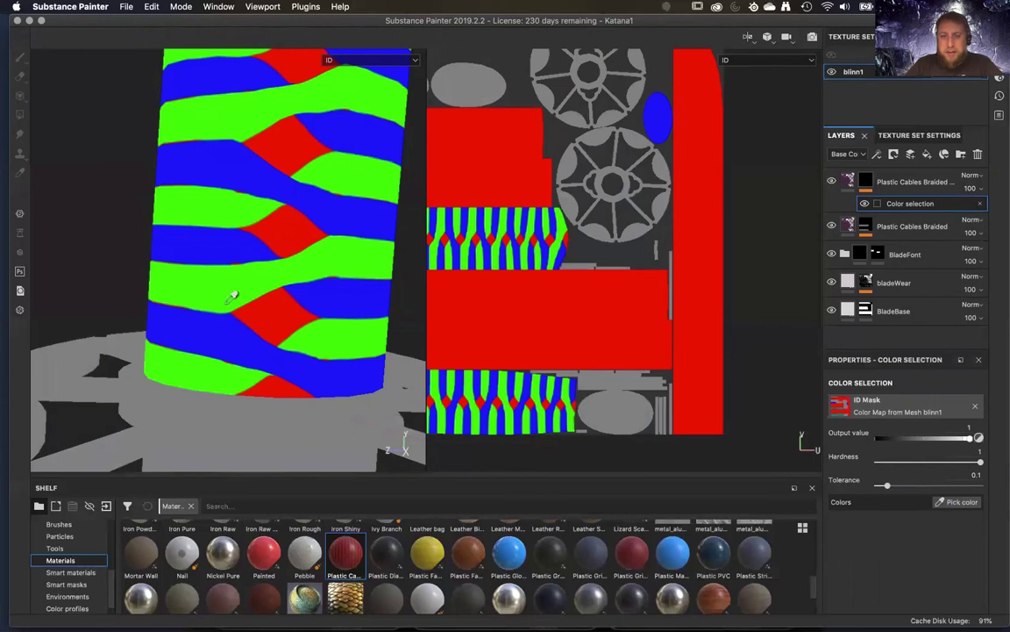
left_click(179, 304)
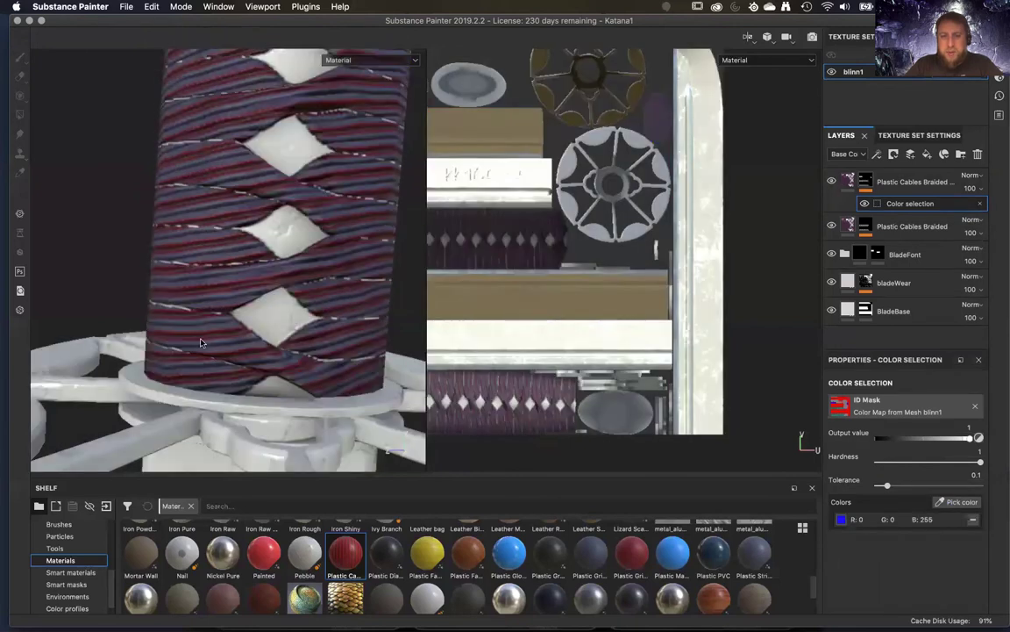
left_click_drag(185, 309, 224, 343, "alt")
- Try raising the blue color selection's Tolerance to 0.74 to close the seams between wraps, and remove the selection
left_click_drag(886, 487, 894, 487)
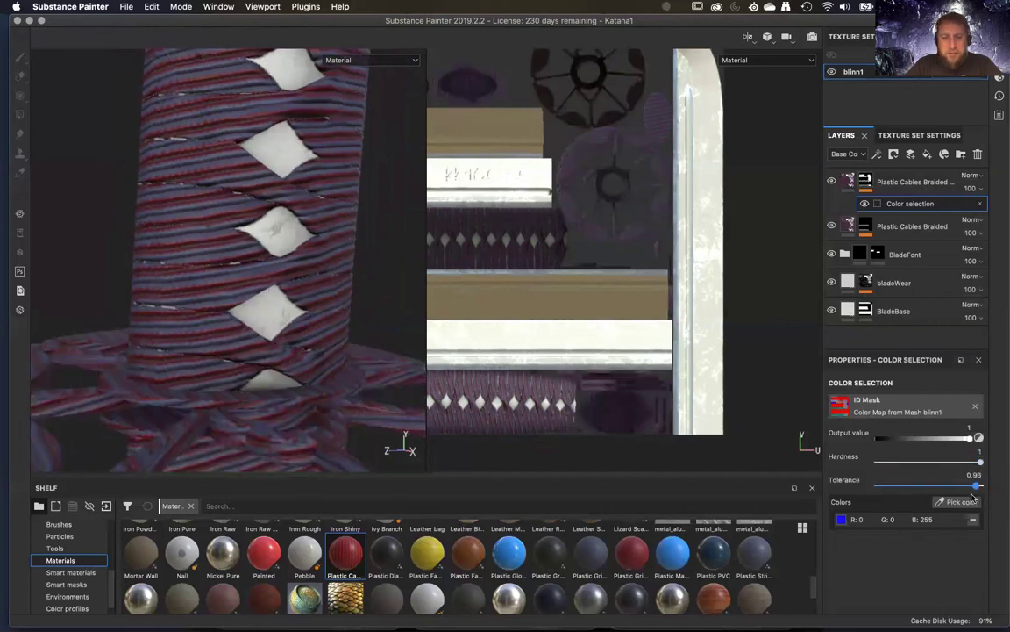
left_click_drag(958, 500, 948, 498)
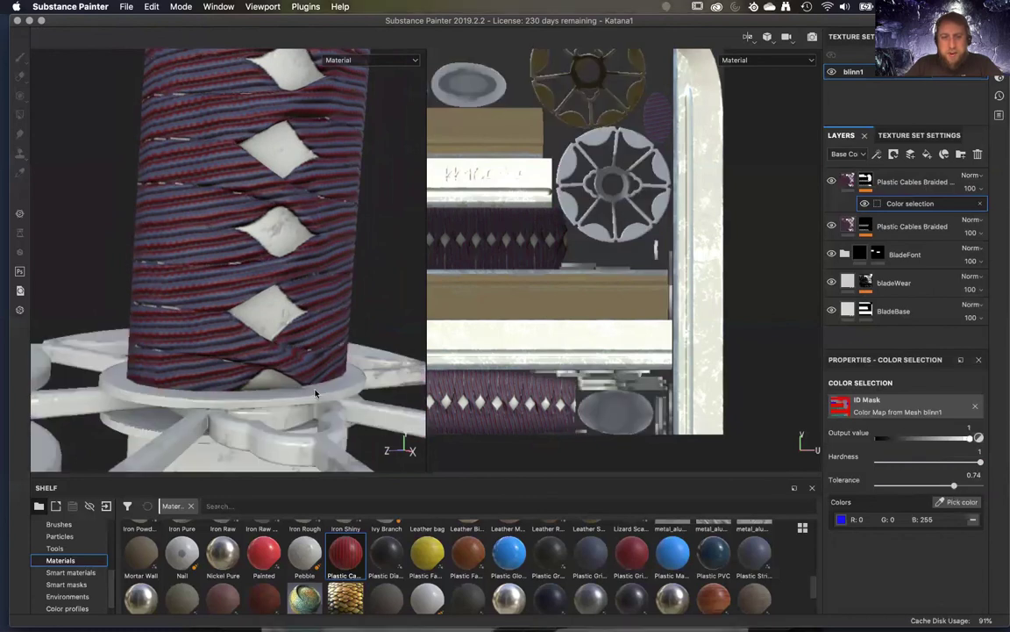
left_click_drag(280, 207, 294, 391, "alt")
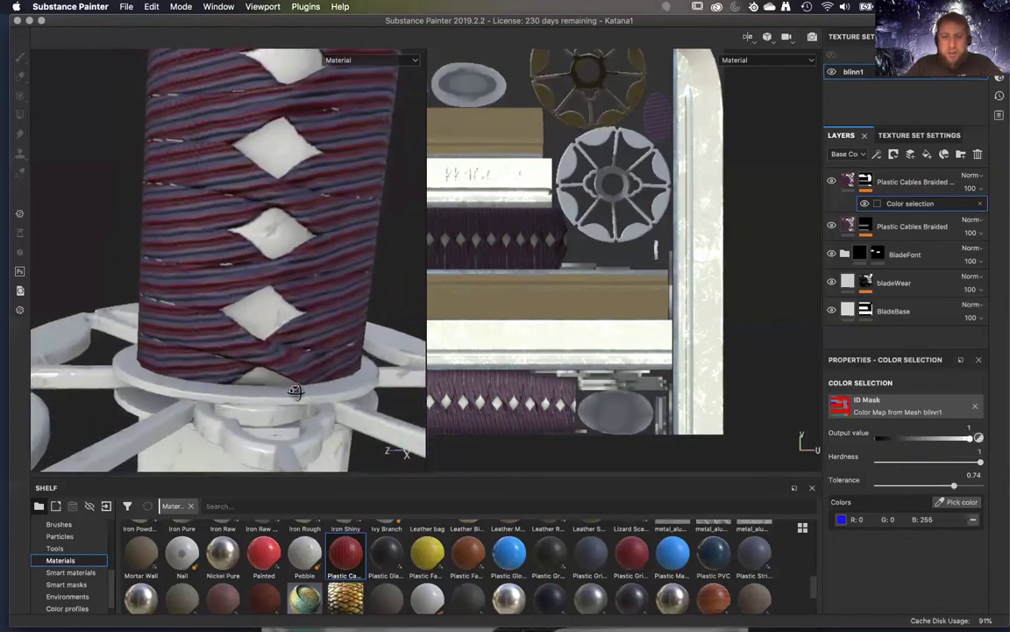
left_click(982, 203)
- Move the copied braided layer below the original and replace its black mask with a white one
left_click_drag(898, 178, 900, 219)
right_click(865, 211)
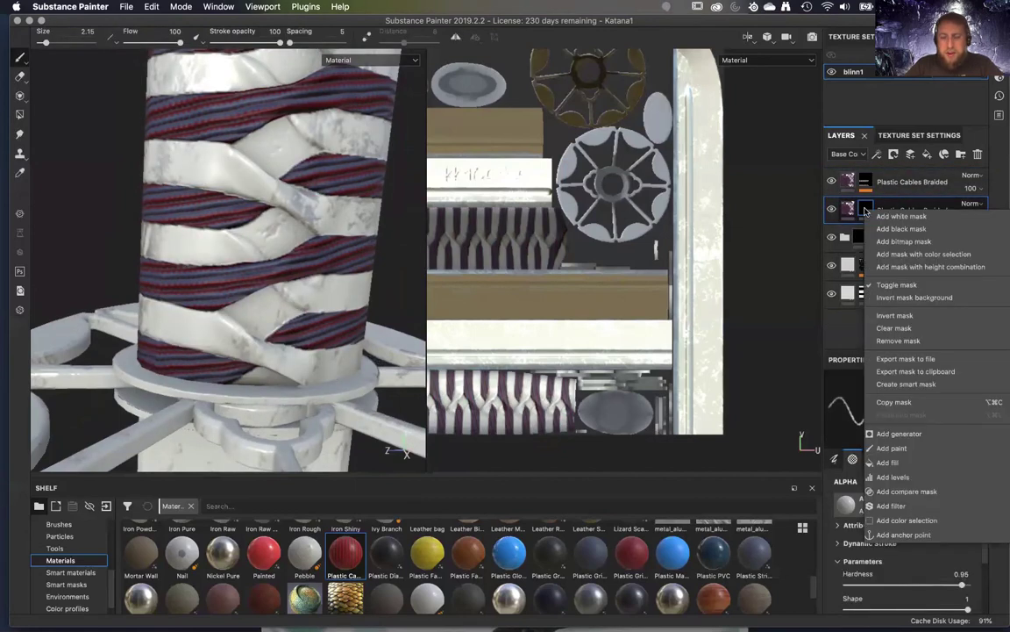
left_click(900, 216)
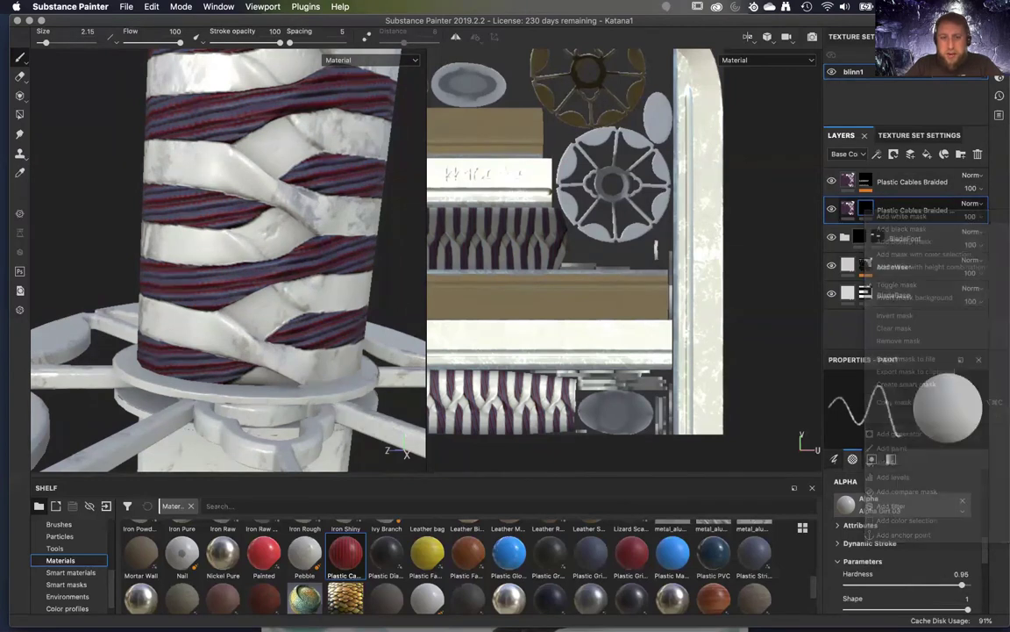
right_click(866, 211)
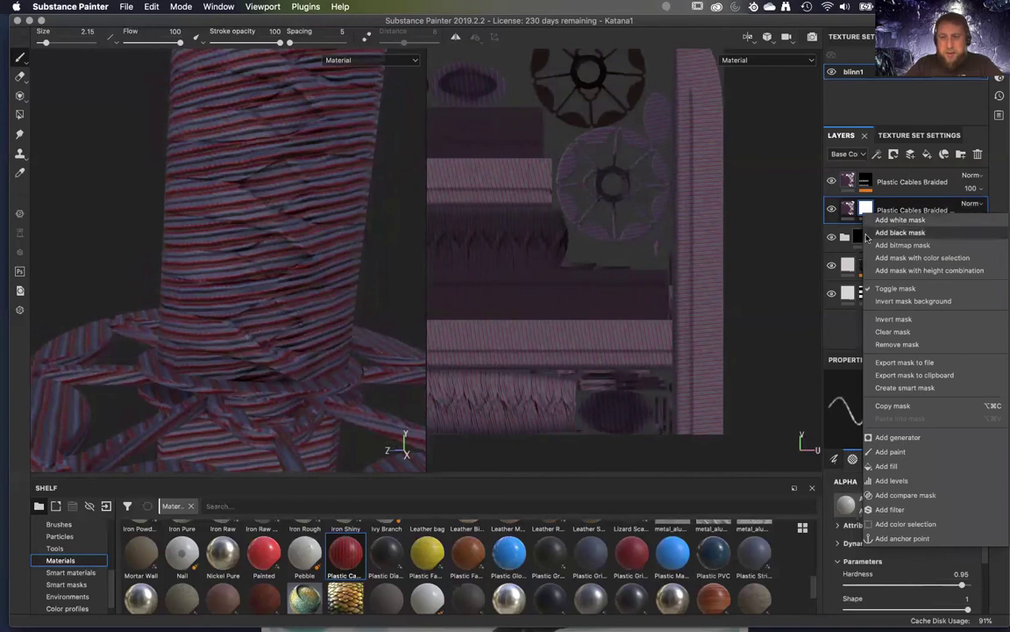
left_click(841, 232)
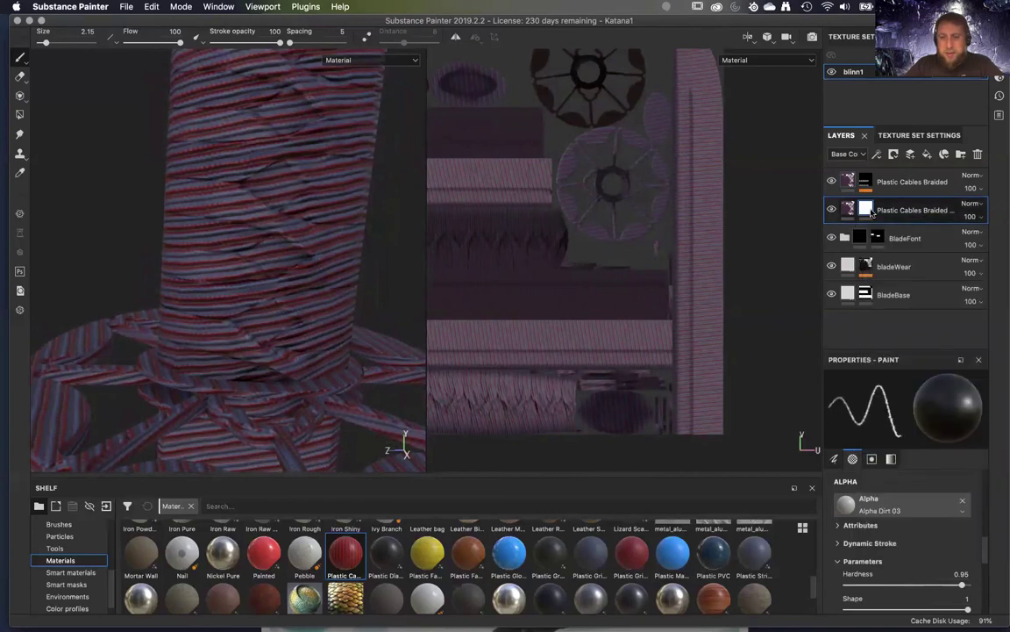
- Add a color selection to the copy's white mask with Output value 0 and pick the green wrap ID color
mouse_move(871, 214)
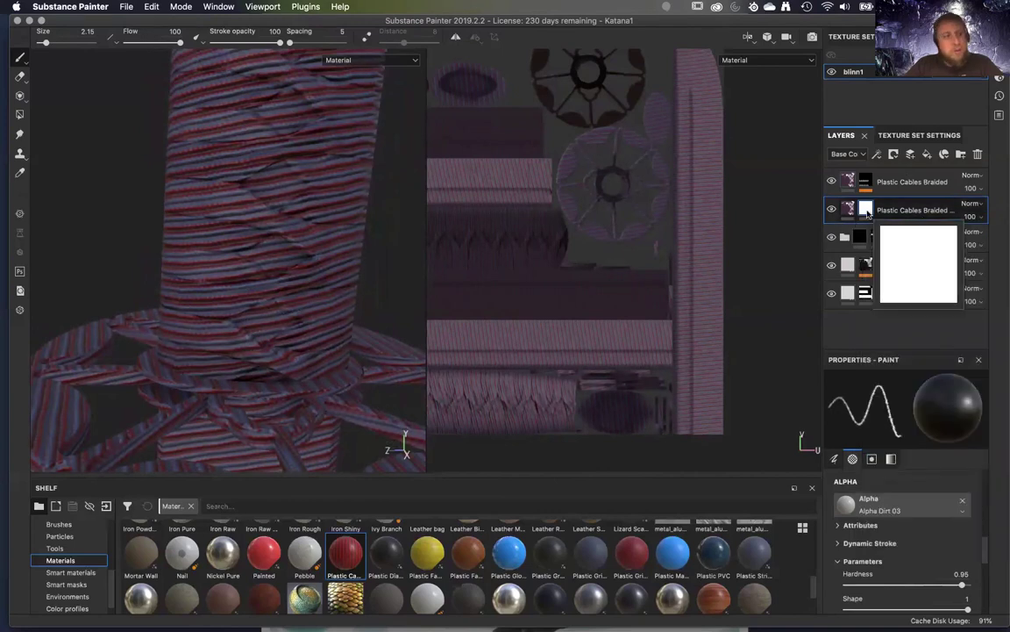
right_click(868, 214)
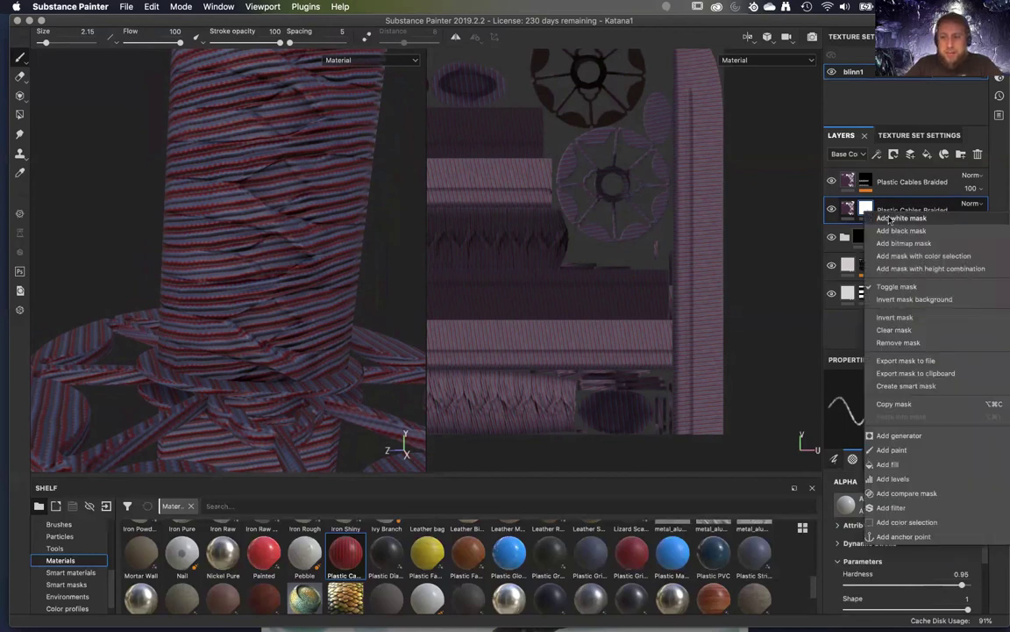
left_click(918, 521)
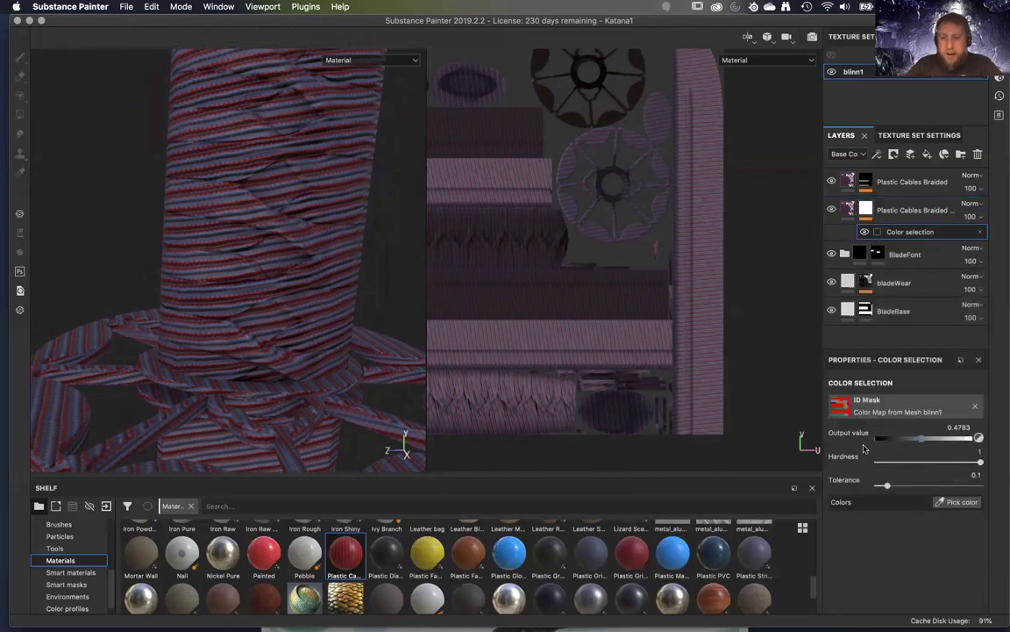
scroll(300, 244, "up", 3)
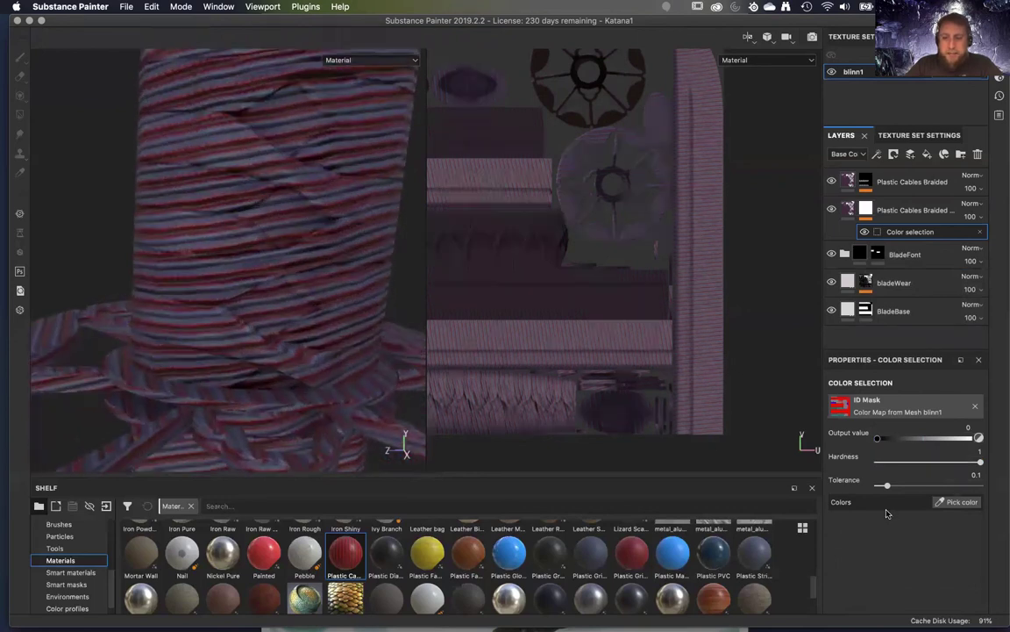
left_click(956, 504)
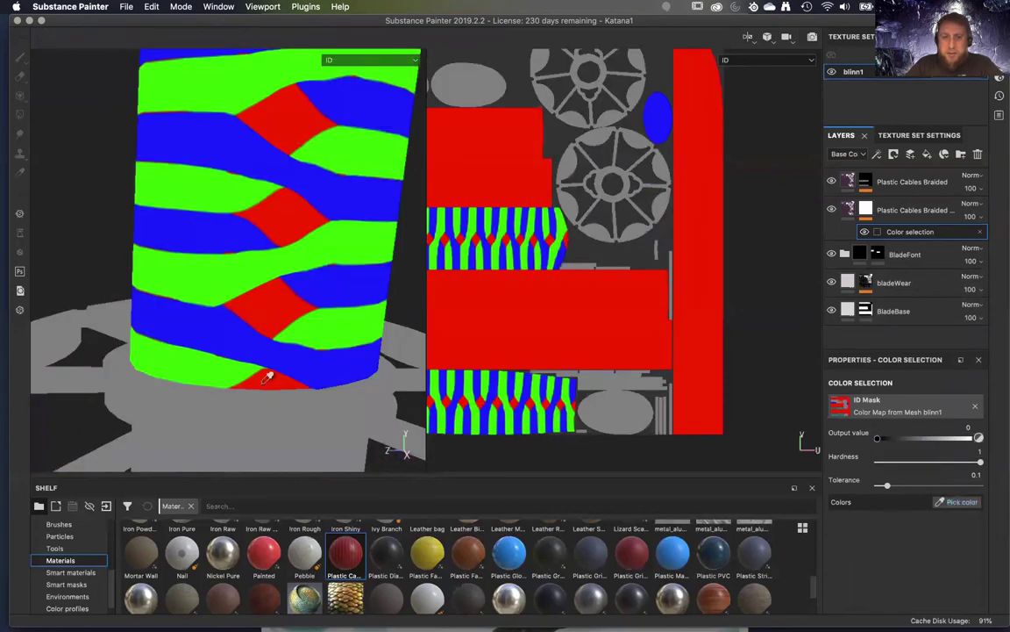
left_click(211, 369)
left_click_drag(239, 406, 215, 382, "alt")
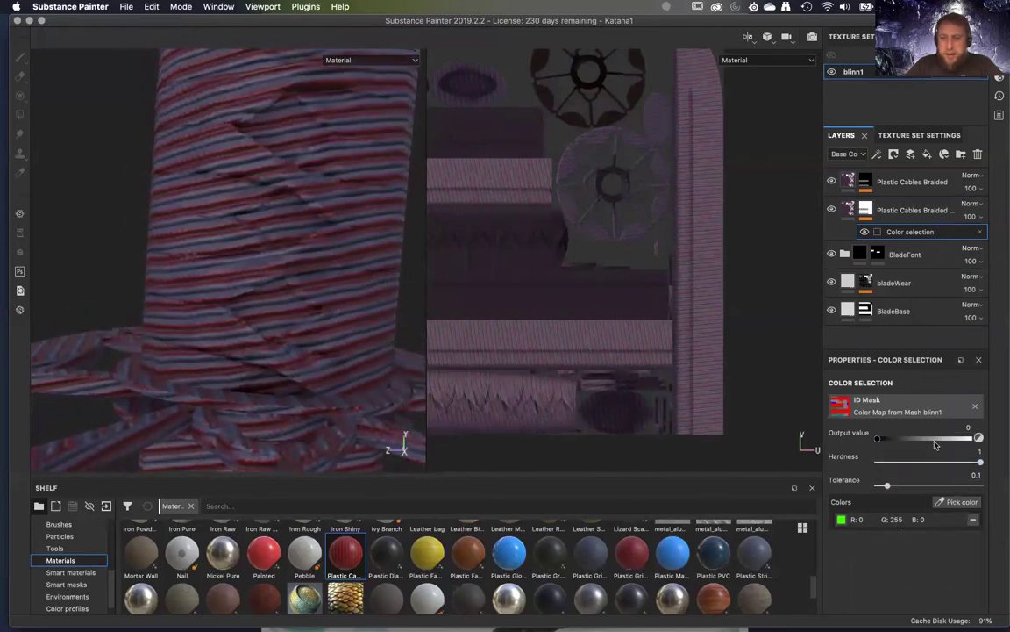
- Inspect the copied layer's mask around the handle wraps and guard
left_click(865, 210, "alt")
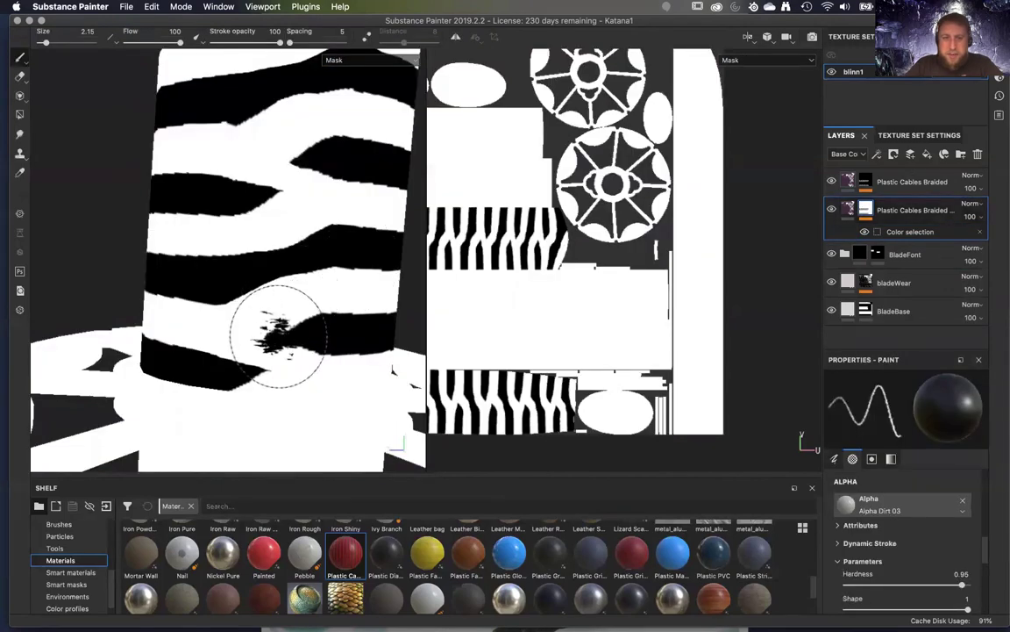
left_click_drag(231, 273, 265, 286, "alt")
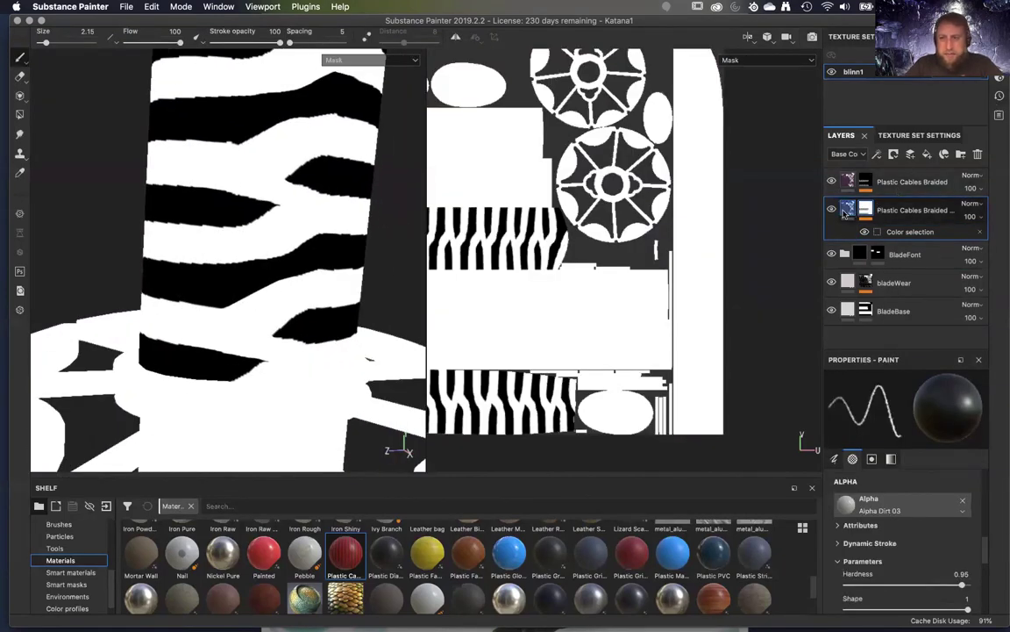
left_click(893, 234)
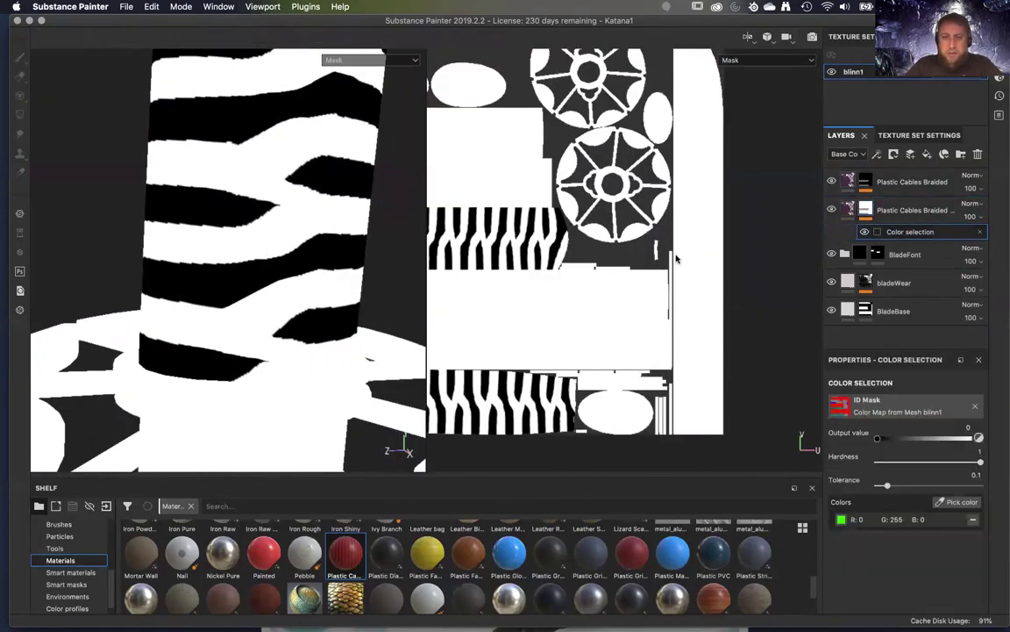
left_click(848, 209)
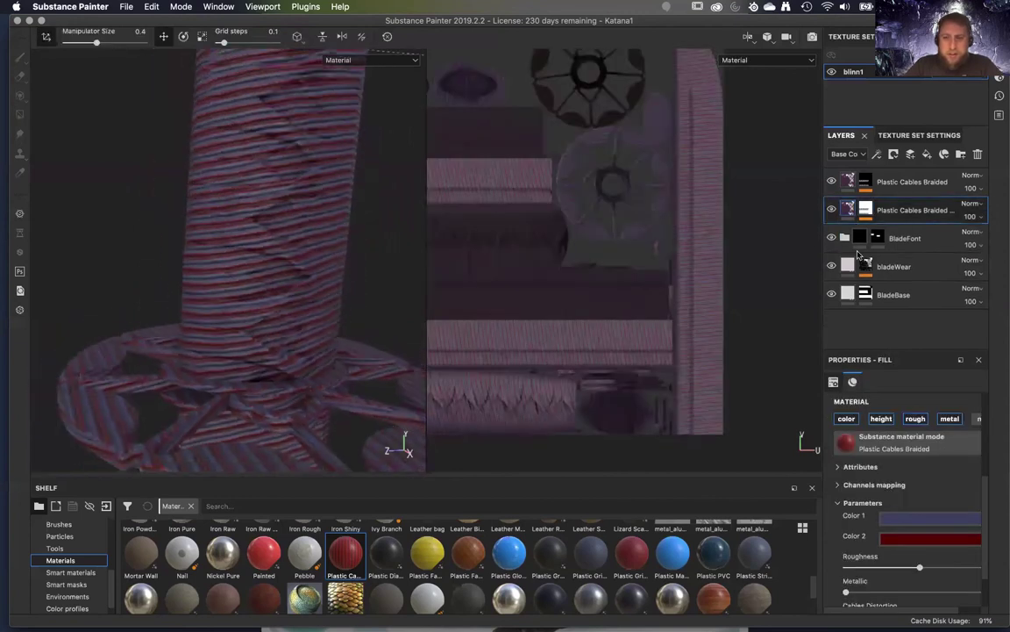
- Add a paint effect to the copied layer's mask and set up Polygon Fill with Color 0 in mesh fill mode
left_click(867, 210)
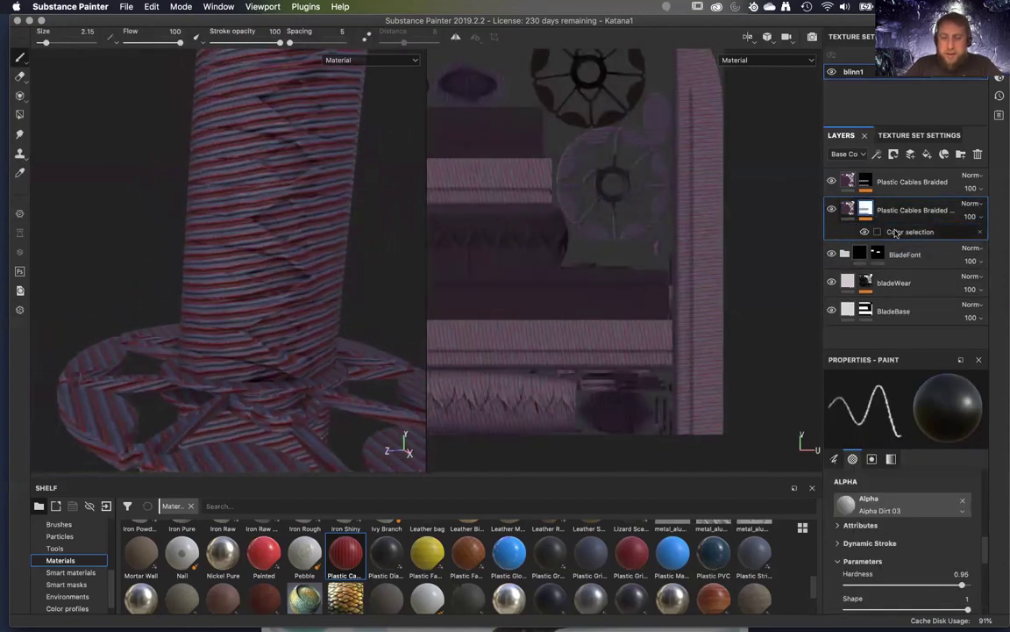
right_click(914, 232)
left_click(928, 256)
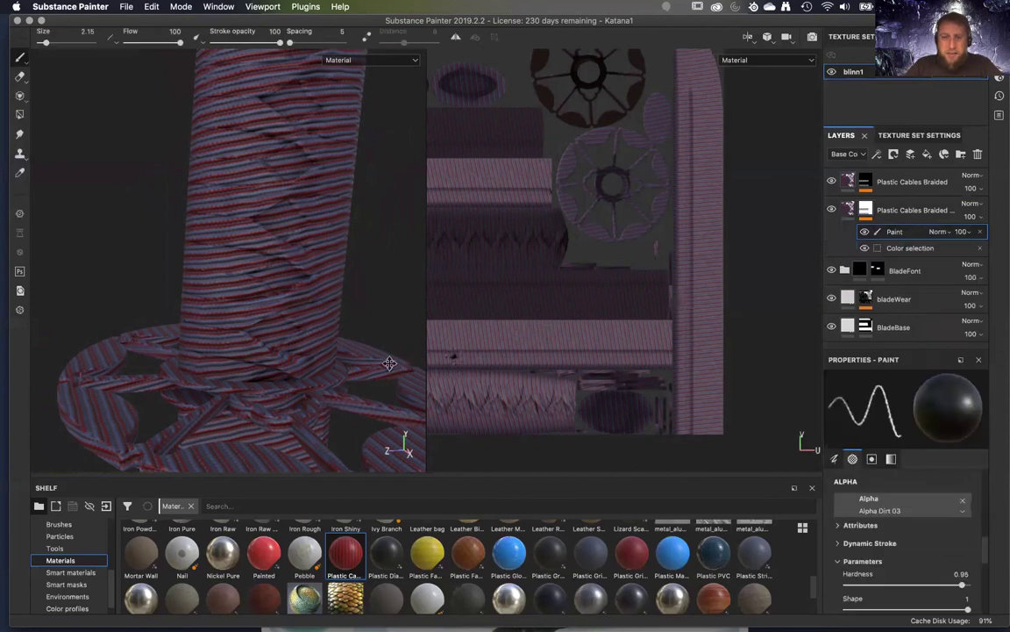
left_click_drag(389, 363, 389, 333, "alt")
left_click(19, 115)
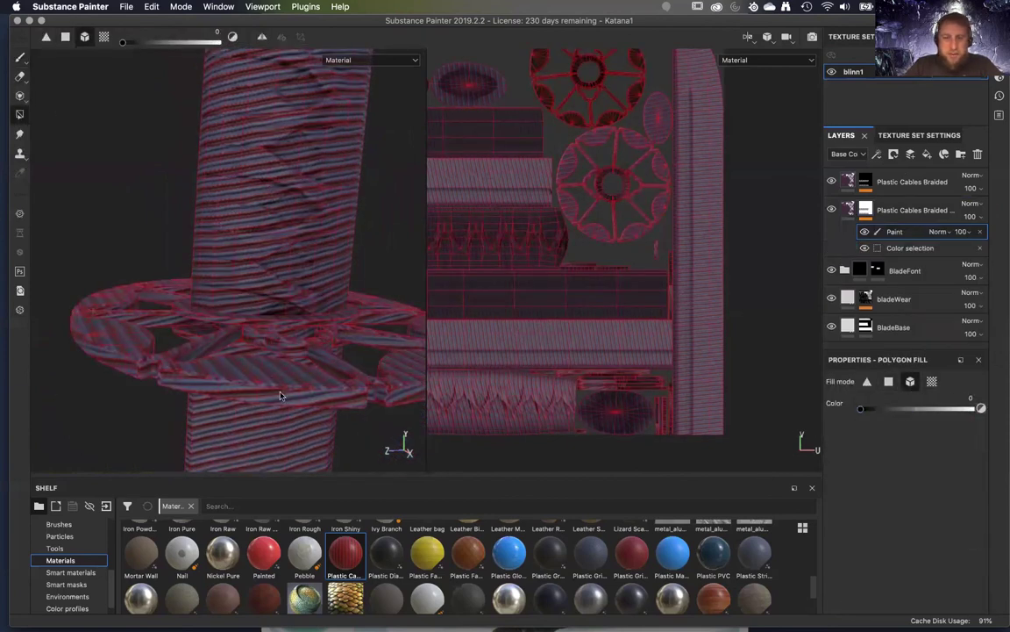
- Fill the guard and the blade-side parts with black in the mask to remove the braided material from them
left_click_drag(215, 373, 228, 291, "alt")
left_click(150, 319)
left_click(275, 453)
left_click_drag(266, 332, 283, 165, "alt")
middle_click_drag(283, 165, 254, 369, "alt")
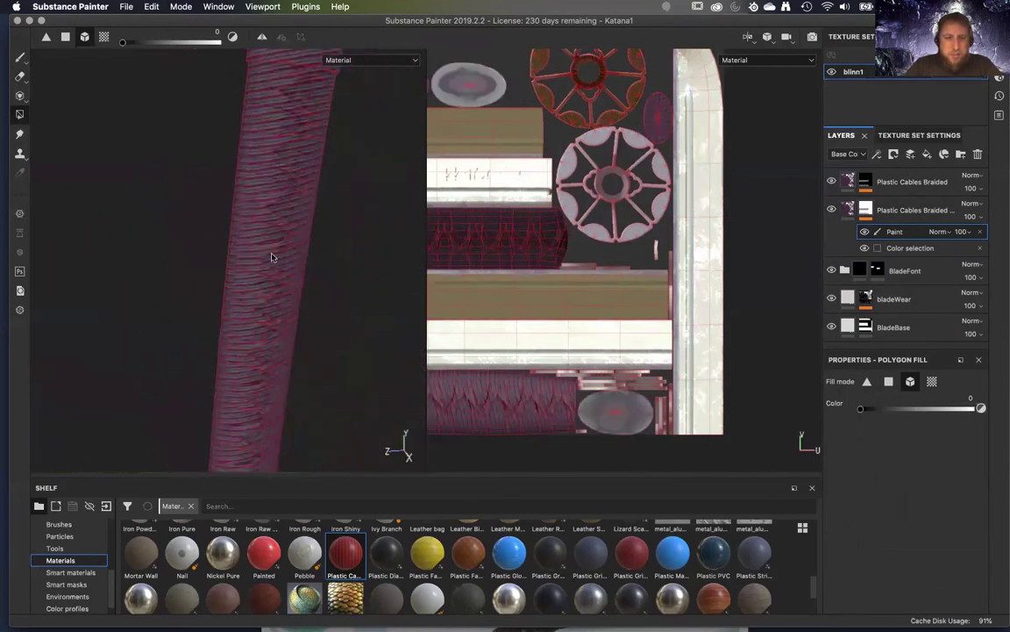
- Fill the pommel cap at the handle's end with black in the copied layer's mask
middle_click_drag(273, 257, 247, 474, "alt")
right_click_drag(271, 331, 288, 457, "alt")
left_click(266, 250)
left_click_drag(266, 248, 401, 347, "alt")
left_click_drag(289, 266, 329, 315, "alt")
right_click_drag(329, 316, 309, 298, "alt")
left_click_drag(308, 297, 337, 211, "alt")
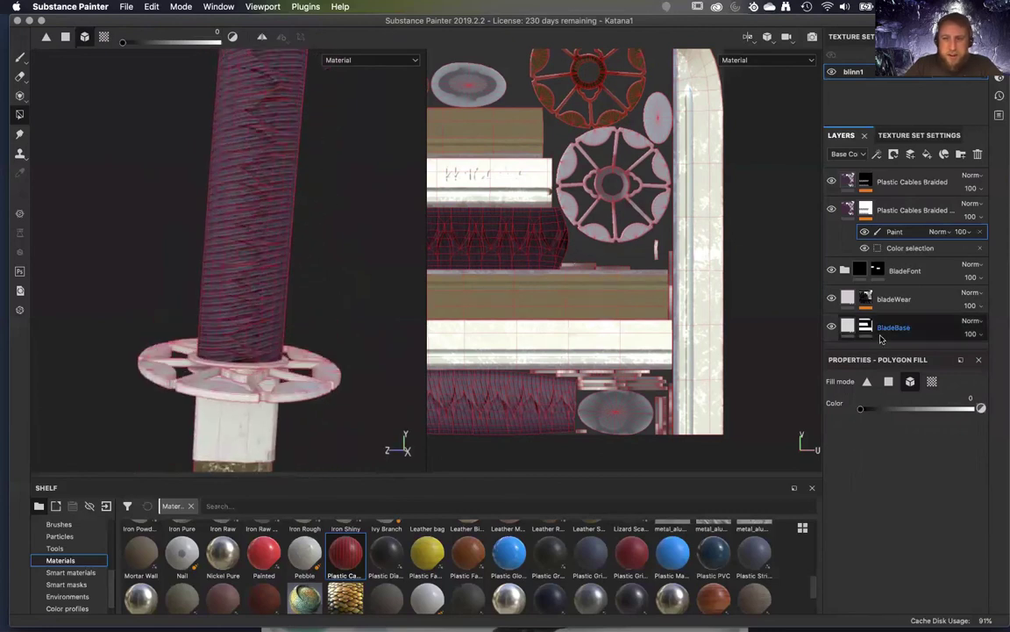
- Add the red ID color of the diamond gaps to the copy's color selection to exclude them from the braid
right_click(899, 249)
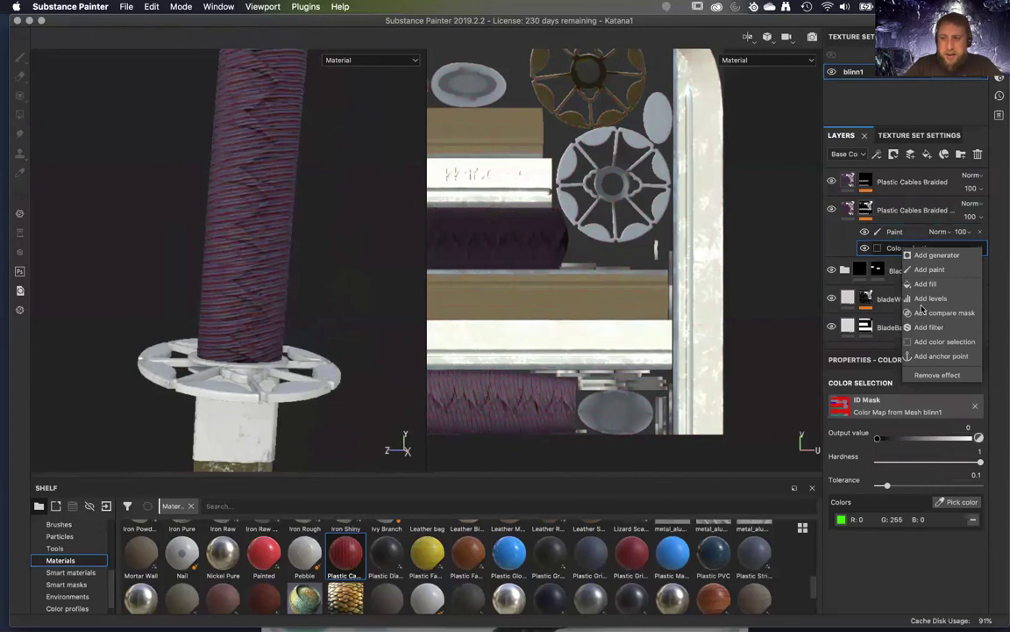
left_click(843, 562)
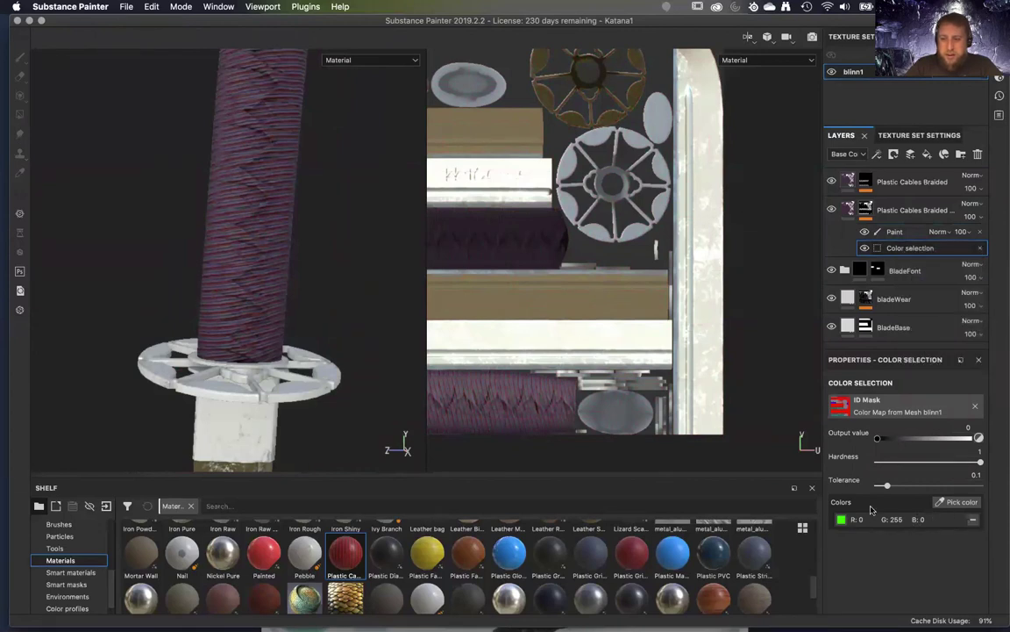
left_click(943, 504)
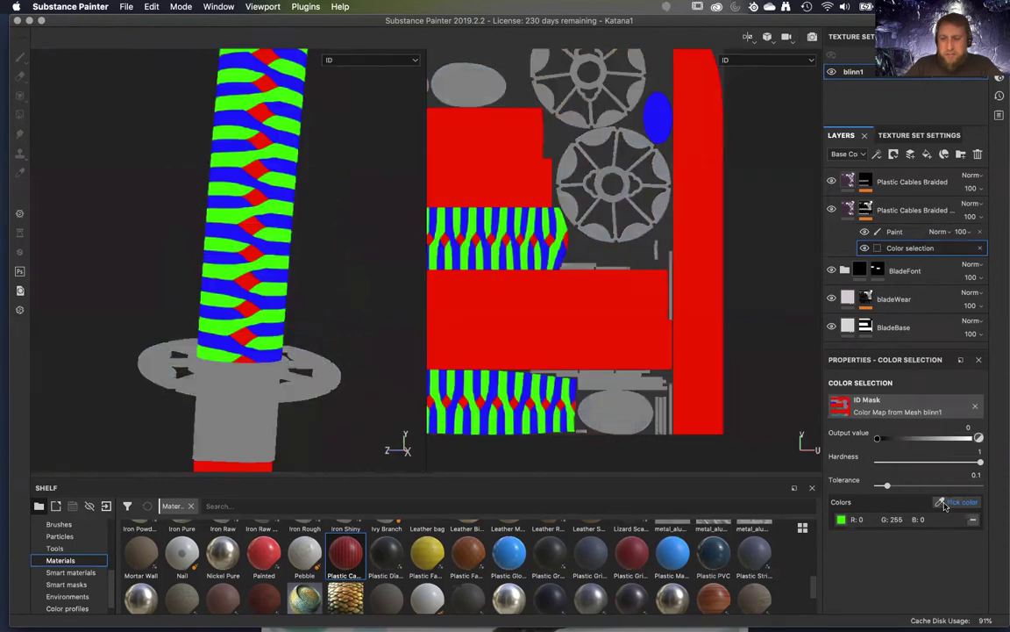
left_click(251, 283)
- Examine the diamond gaps and braided wraps along the handle up to the pommel
scroll(321, 254, "up", 4)
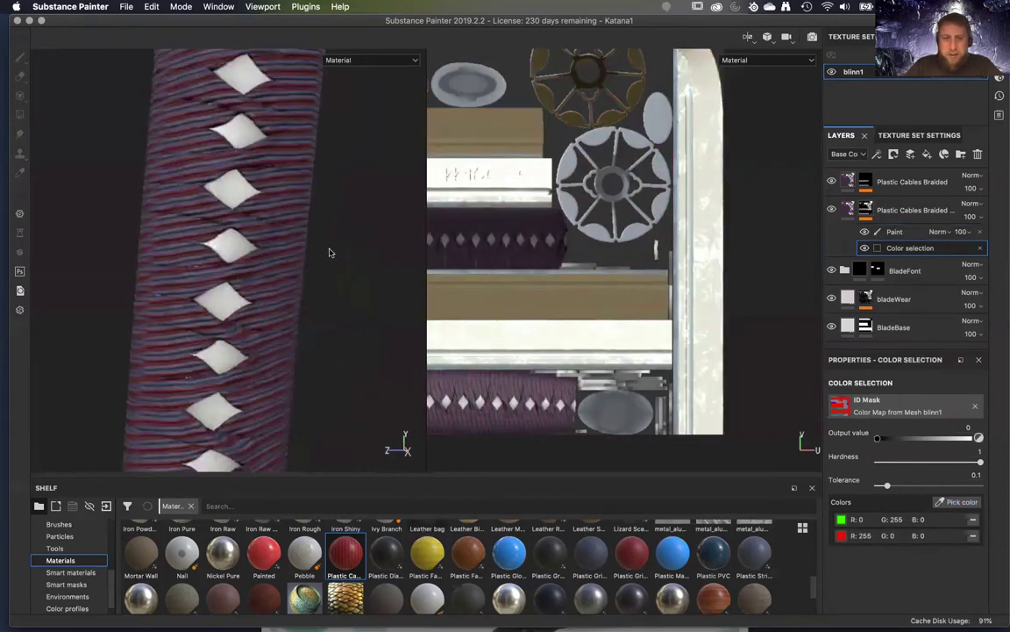
scroll(311, 331, "up", 4)
left_click_drag(291, 332, 355, 203, "alt")
right_click_drag(355, 202, 303, 26, "alt")
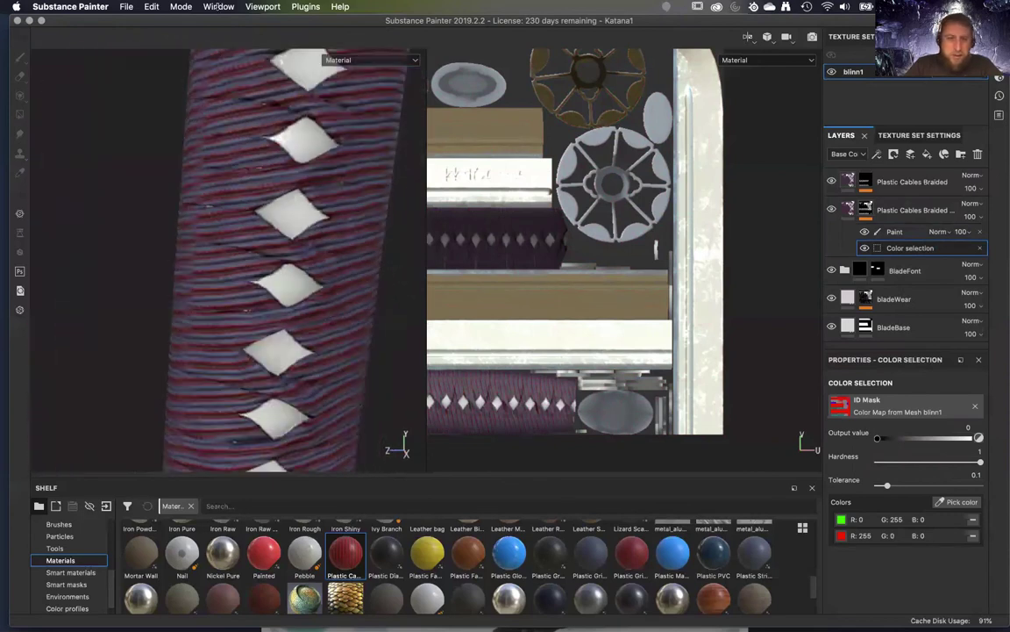
right_click_drag(325, 230, 319, 56, "alt")
left_click_drag(319, 56, 343, 390, "alt")
left_click_drag(272, 385, 279, 374, "alt")
right_click_drag(278, 373, 330, 342, "alt")
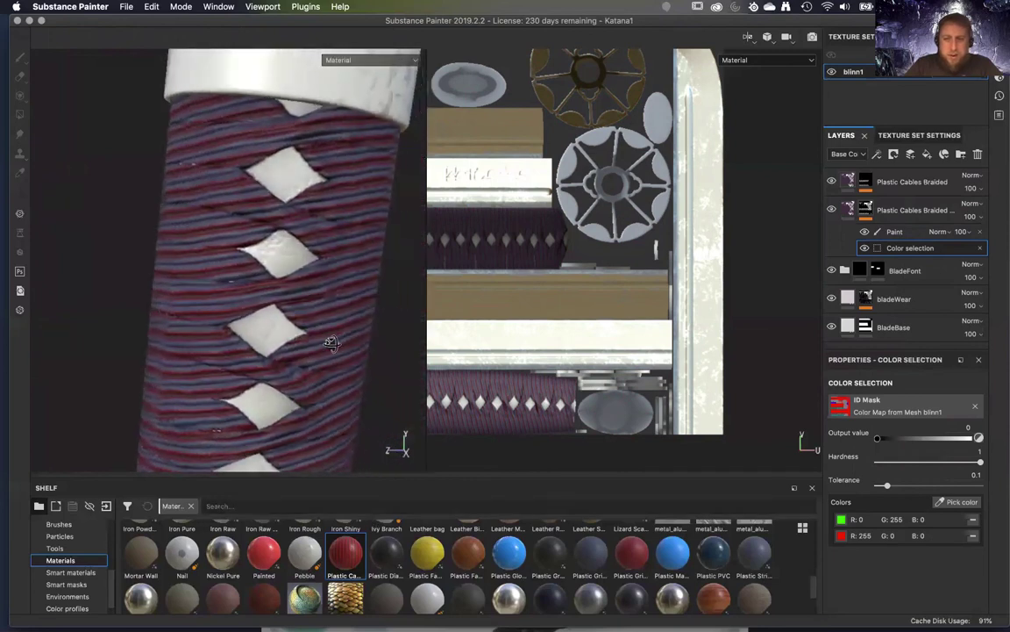
- Rotate the copied braided layer's texture so its stripes run diagonally on the wraps
left_click(847, 209)
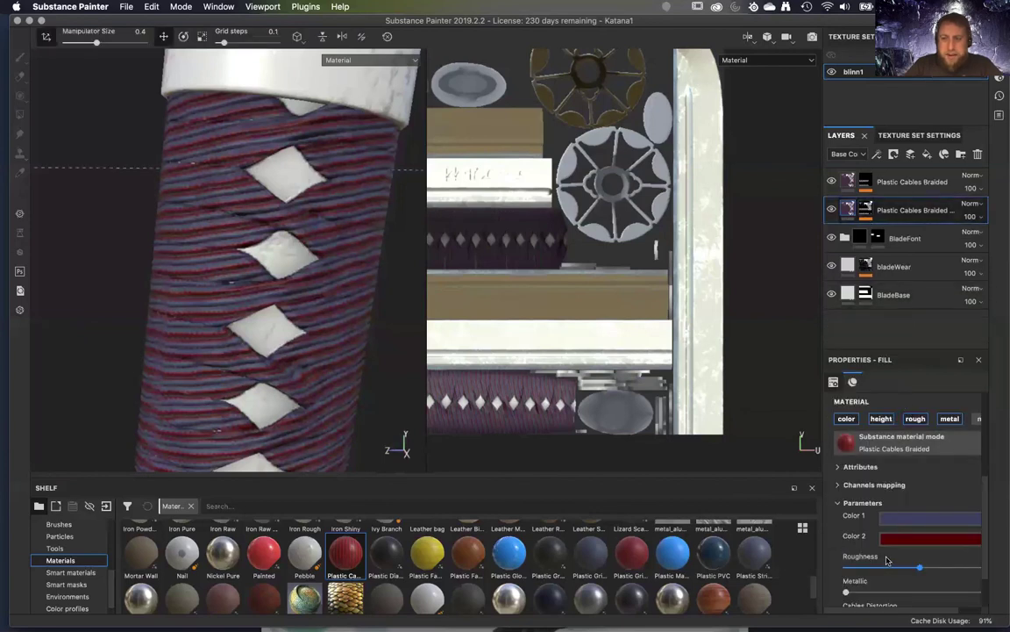
scroll(894, 578, "up", 5)
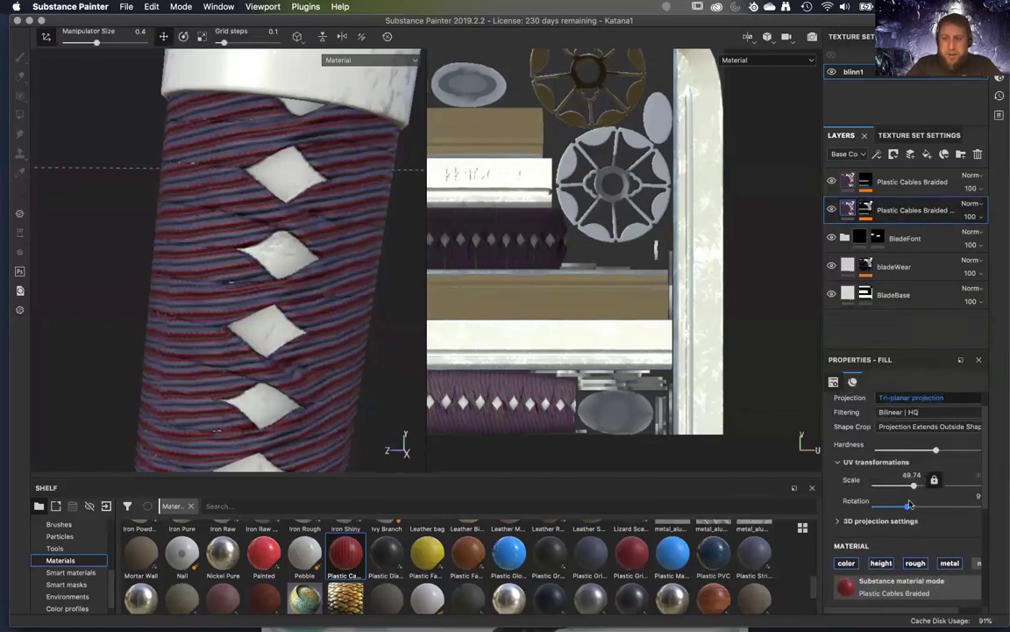
left_click_drag(912, 508, 948, 507)
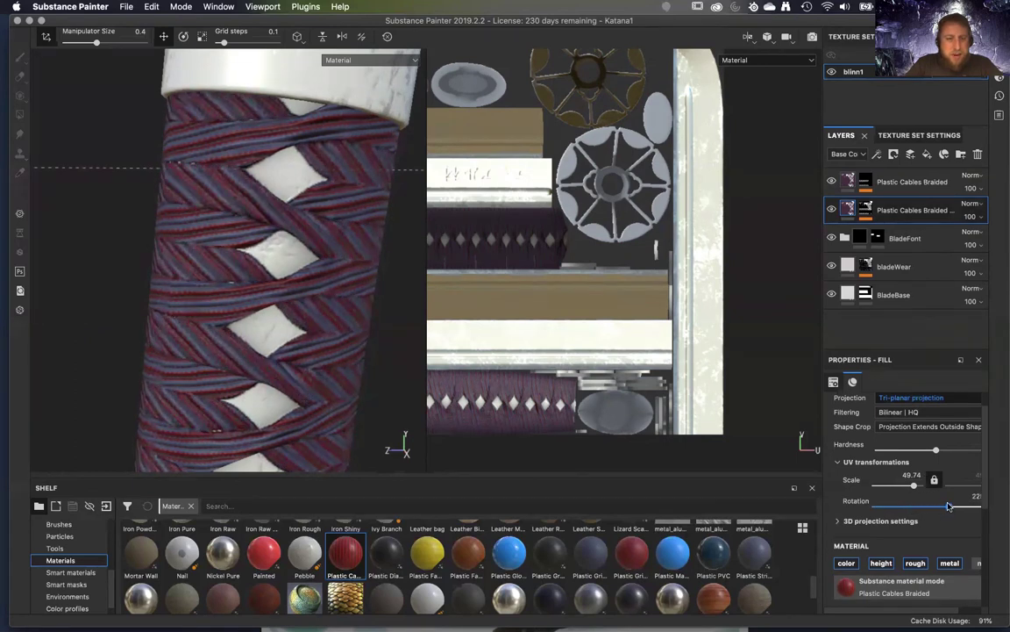
- Examine the wrap pattern along the whole handle down to the guard
right_click_drag(329, 388, 241, 217, "alt")
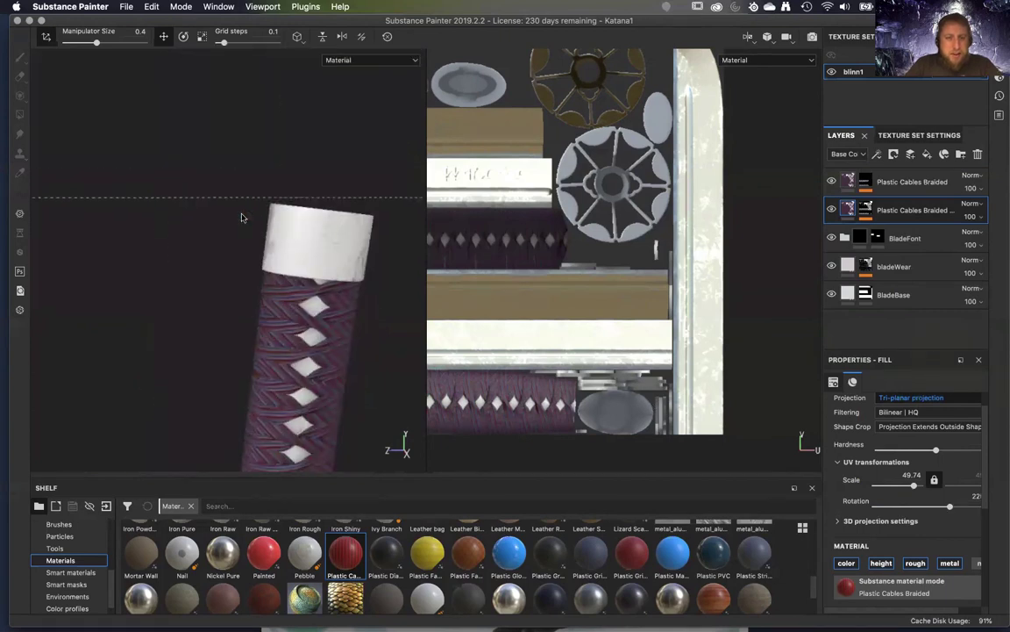
middle_click_drag(308, 439, 320, 153, "alt")
right_click_drag(320, 255, 291, 231, "alt")
middle_click_drag(323, 363, 348, 190, "alt")
right_click_drag(465, 462, 491, 478, "alt")
left_click_drag(369, 360, 338, 363, "alt")
middle_click_drag(338, 363, 343, 271, "alt")
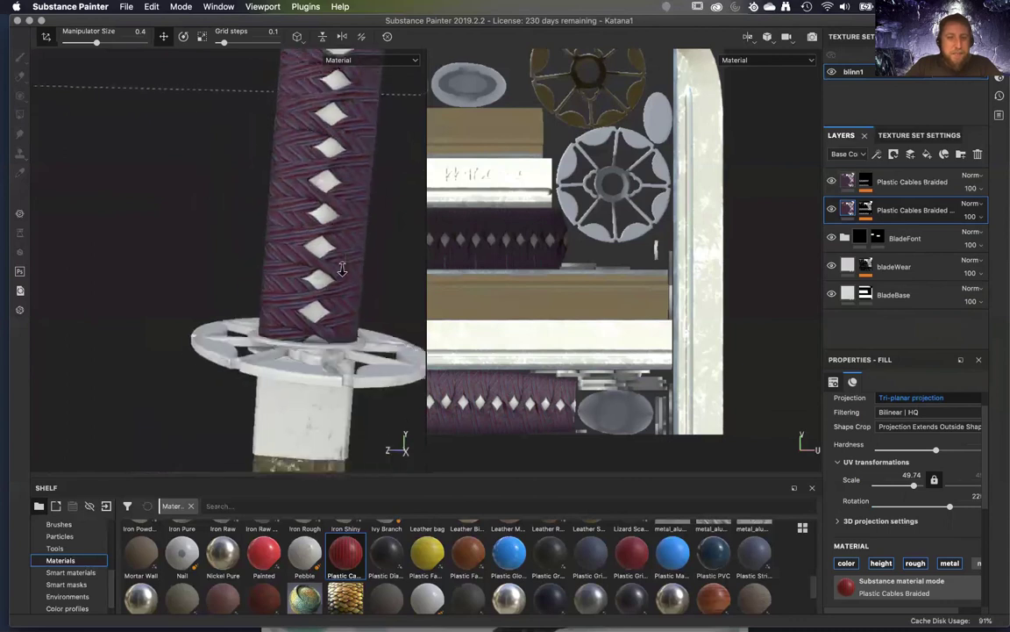
right_click_drag(343, 271, 348, 393, "alt")
left_click_drag(347, 393, 247, 311, "alt")
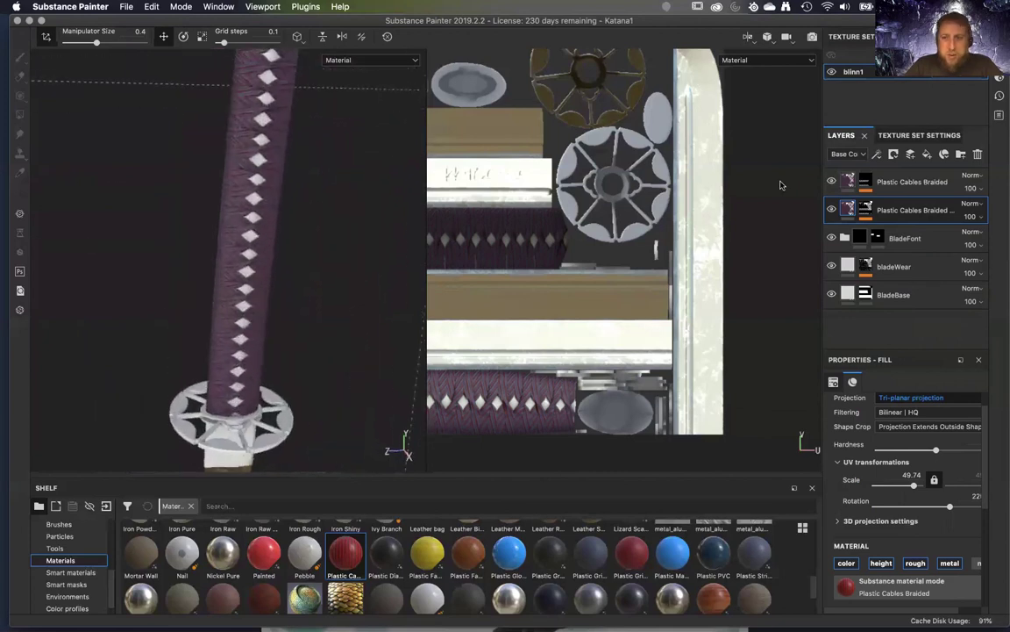
- Add a fill layer at the top of the stack with only its color channel enabled
right_click(913, 179)
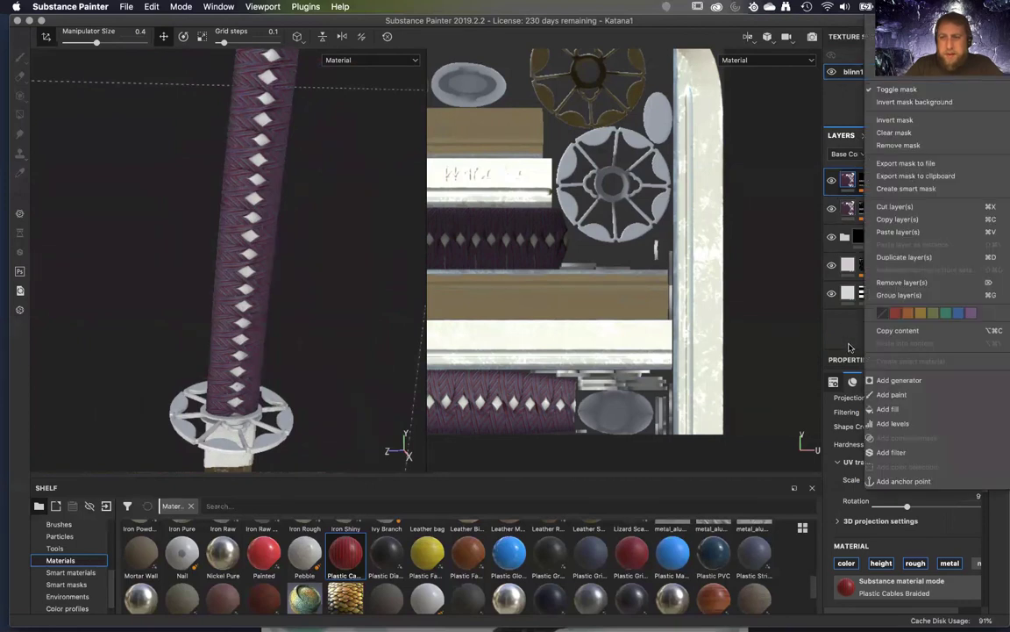
left_click(887, 408)
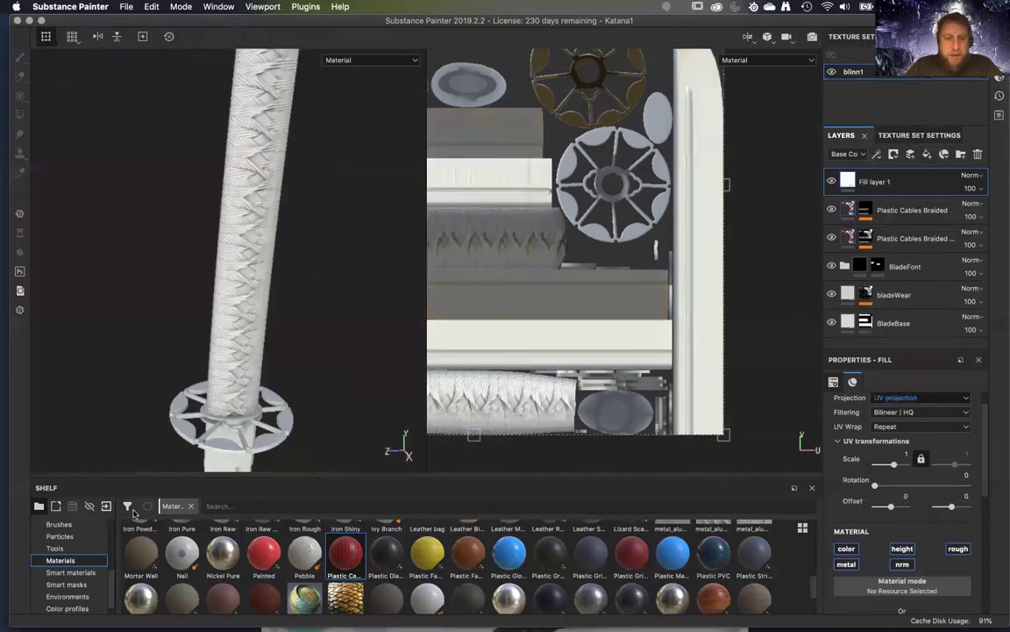
scroll(69, 588, "up", 3)
left_click(69, 551)
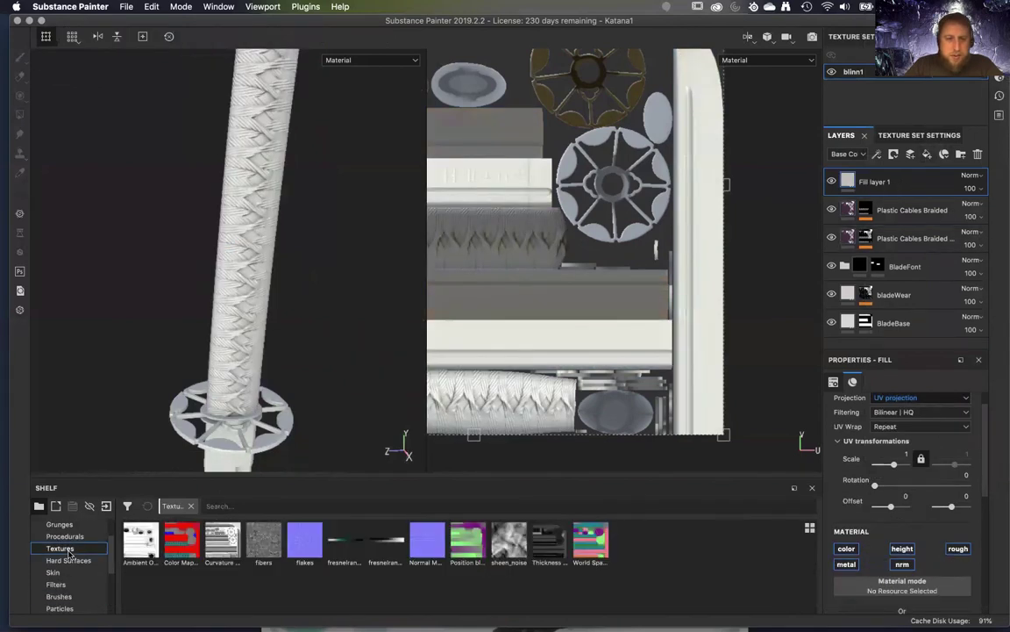
left_click_drag(652, 613, 142, 548)
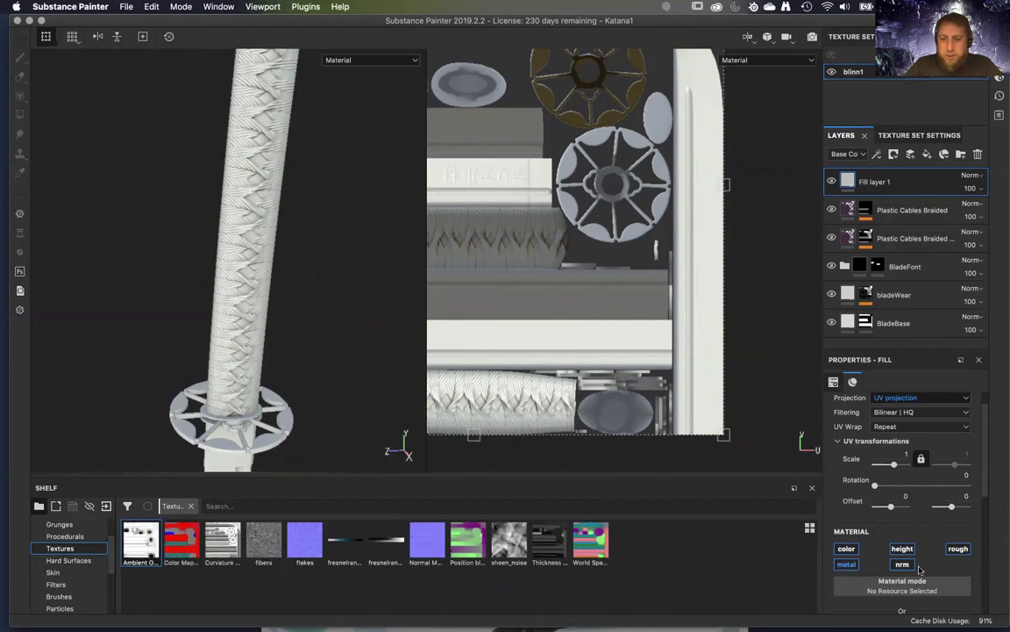
left_click(909, 564)
left_click(956, 548)
scroll(904, 527, "down", 3)
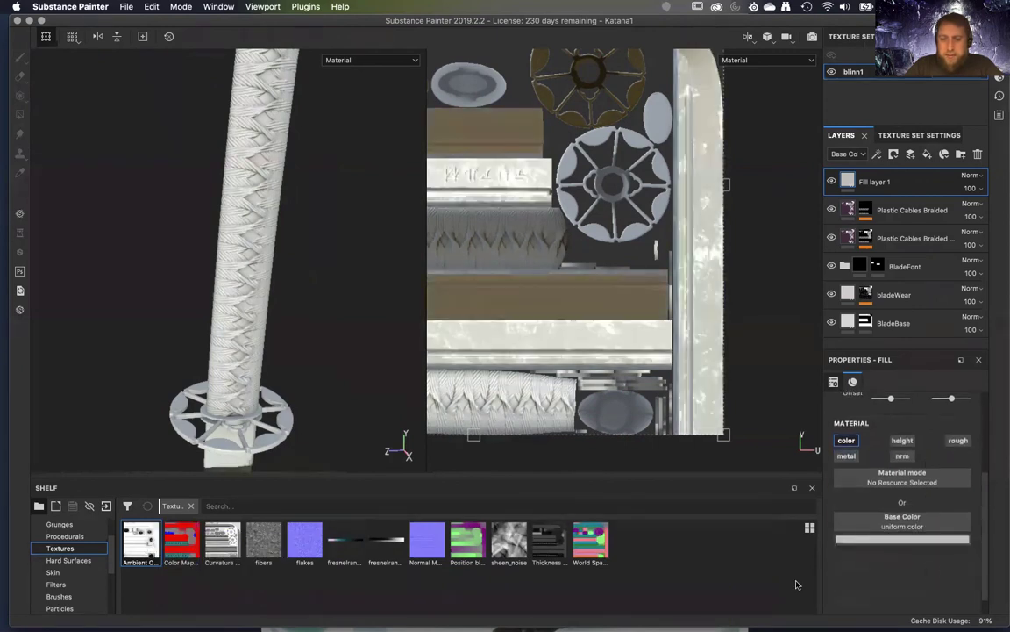
- Assign the baked Ambient Occlusion map of blinn1 to the fill layer's Base Color
left_click_drag(803, 535, 902, 526)
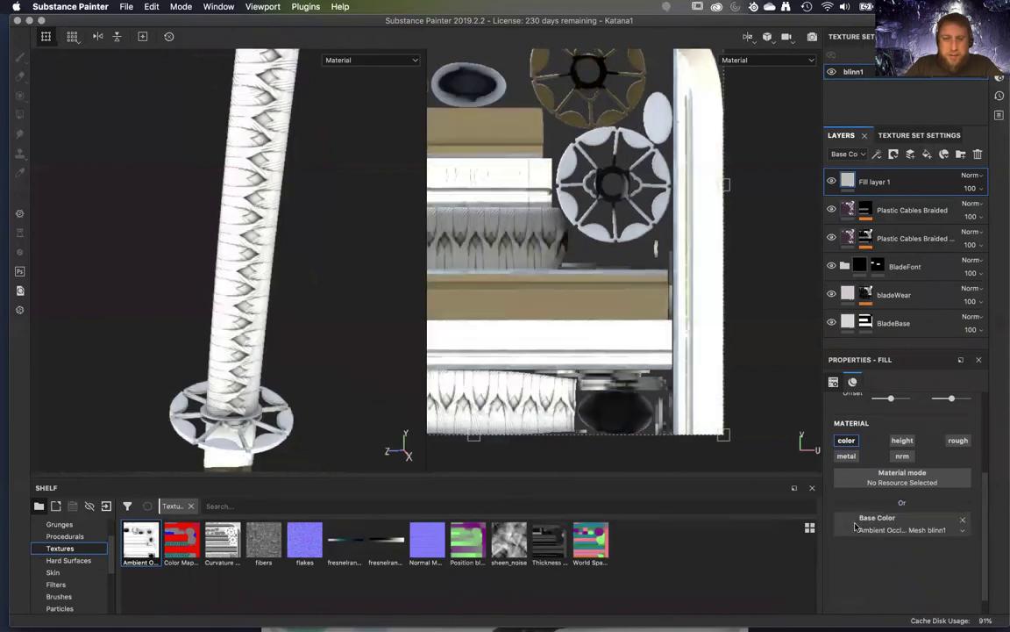
right_click_drag(361, 419, 363, 379, "alt")
middle_click_drag(364, 379, 356, 391, "alt")
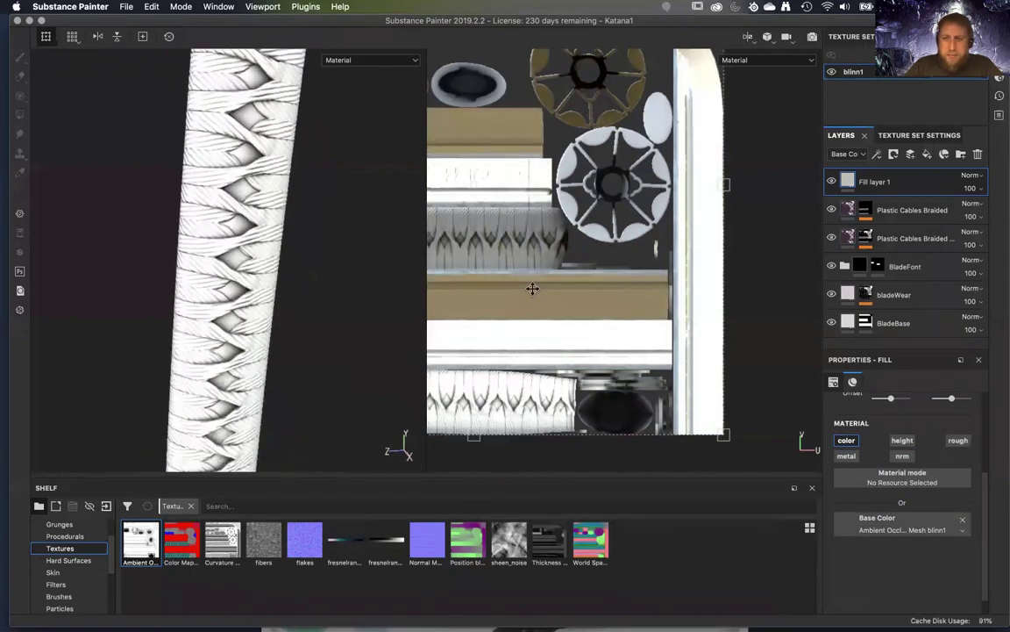
- Set the ambient occlusion fill layer's blend mode to Multiply and check the shading on the wraps
left_click(974, 176)
left_click(950, 235)
right_click_drag(304, 162, 302, 354, "alt")
middle_click_drag(303, 354, 333, 339, "alt")
right_click_drag(332, 340, 732, 305, "alt")
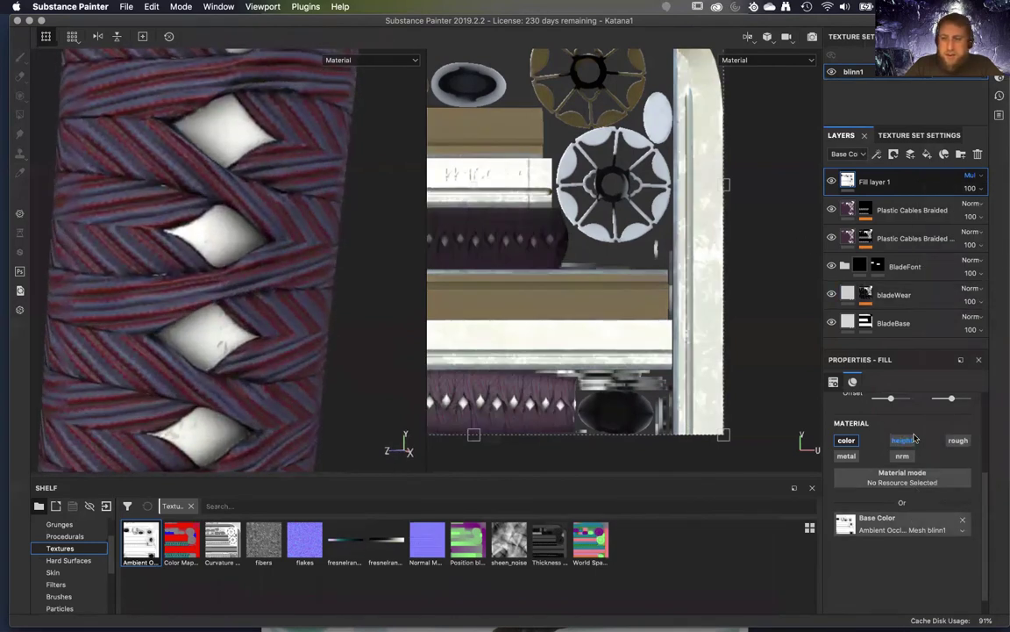
- Lower the ambient occlusion layer's opacity to 44 and toggle its visibility to compare the shading
scroll(919, 428, "up", 5)
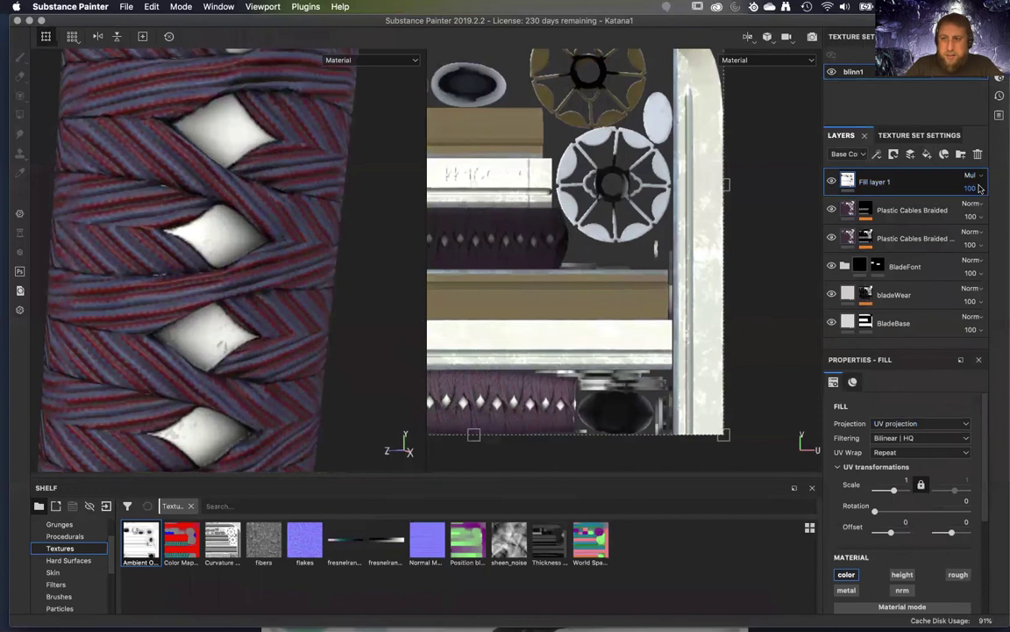
left_click_drag(992, 211, 976, 213)
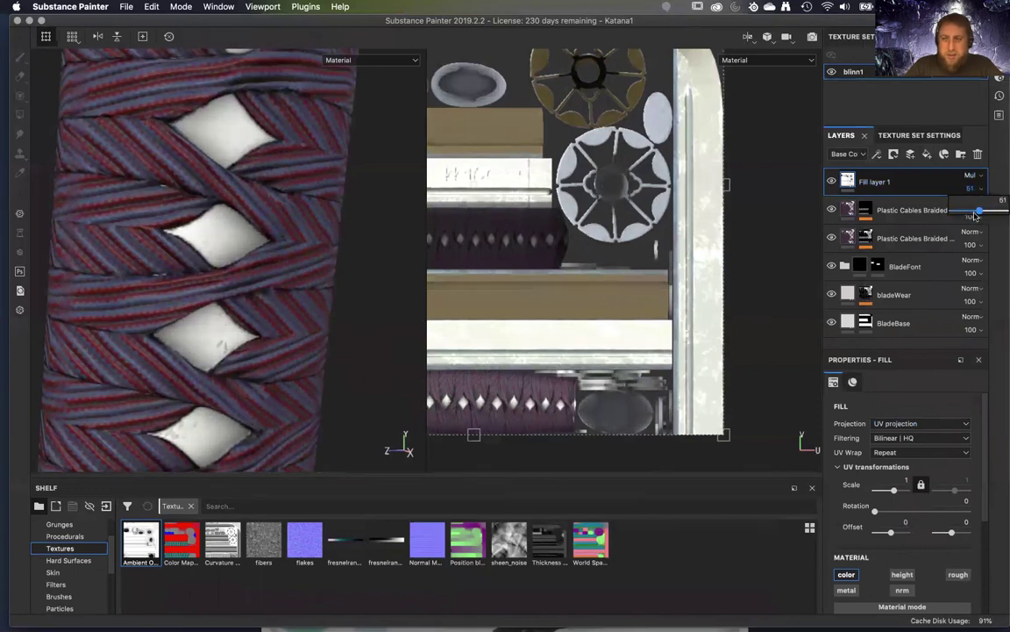
left_click(831, 181)
left_click(831, 181)
left_click(832, 181)
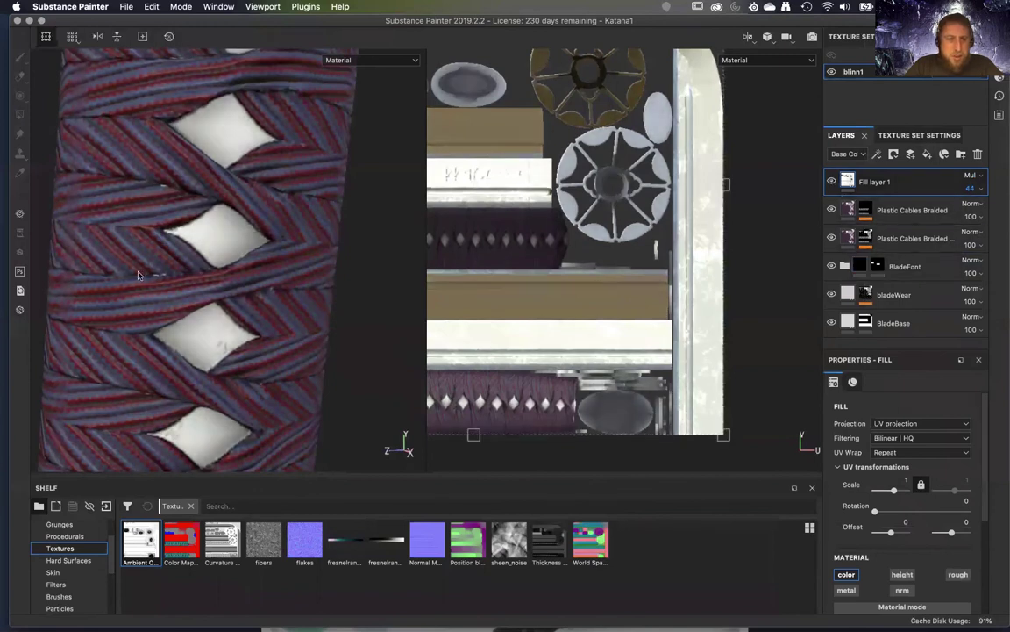